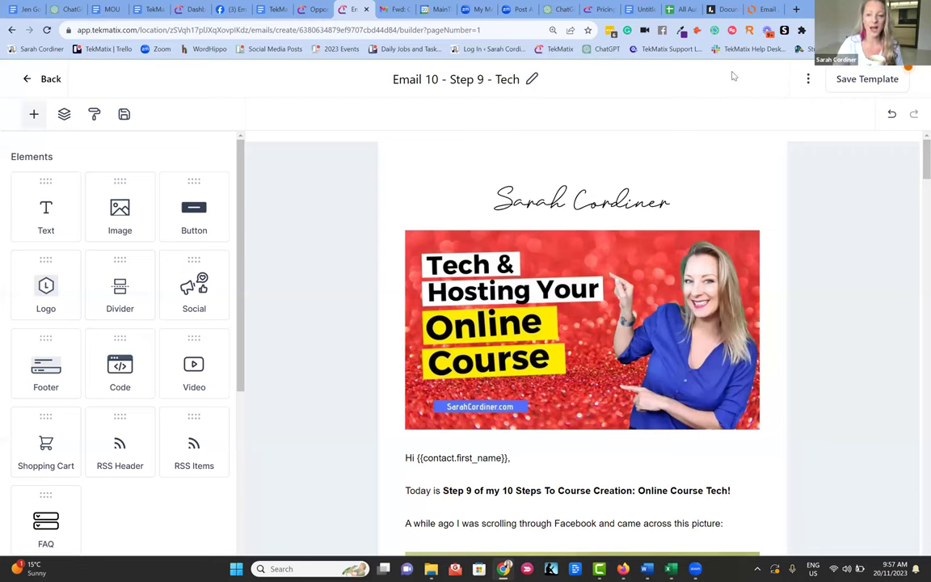
left_click(572, 194)
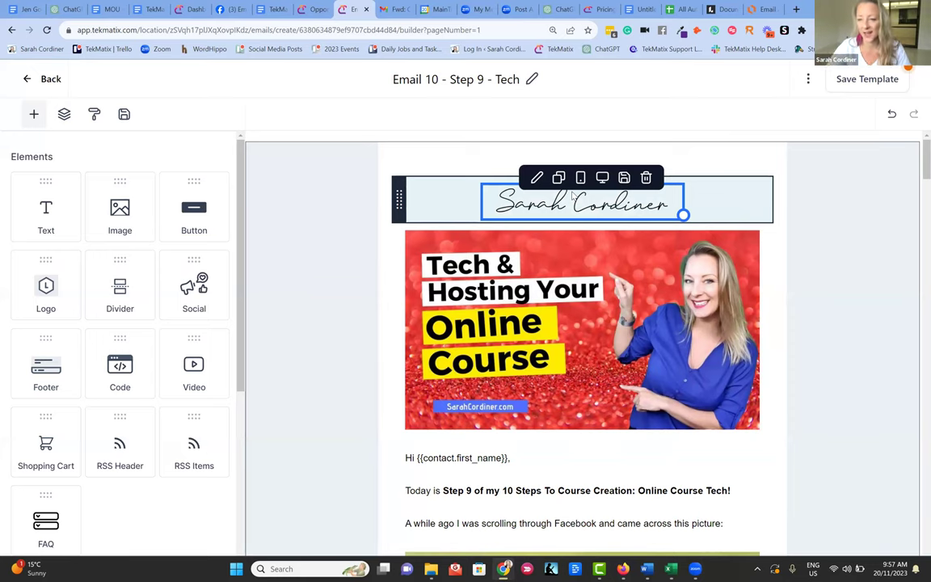
left_click(262, 193)
left_click(335, 214)
scroll(339, 216, "down", 2)
scroll(335, 222, "down", 1)
scroll(330, 224, "up", 2)
scroll(339, 225, "down", 2)
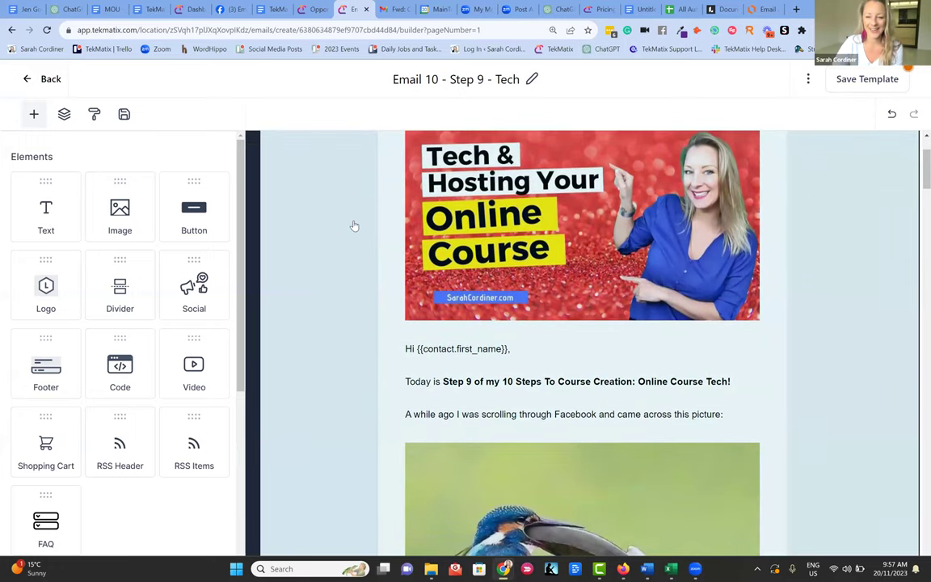
scroll(525, 194, "up", 1)
left_click(566, 219)
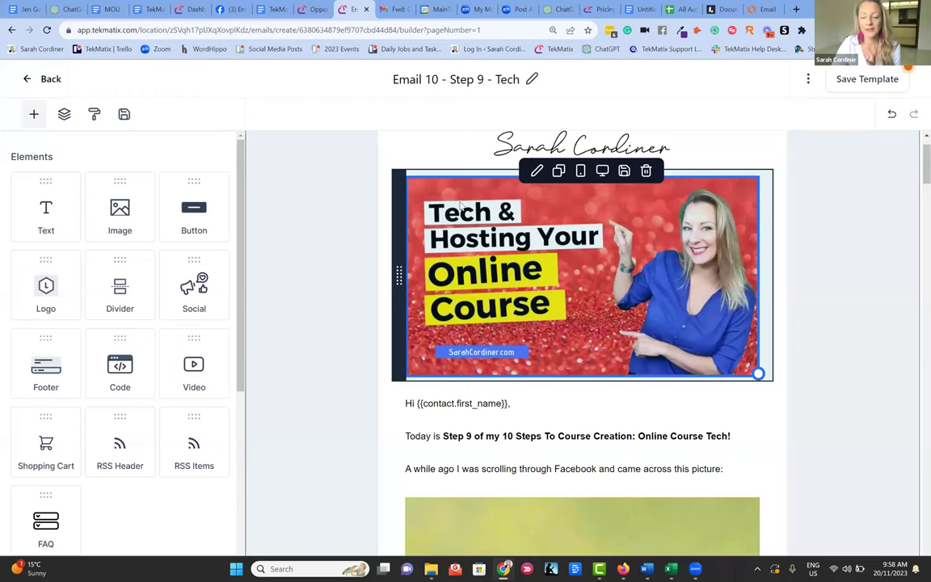
scroll(485, 262, "down", 1)
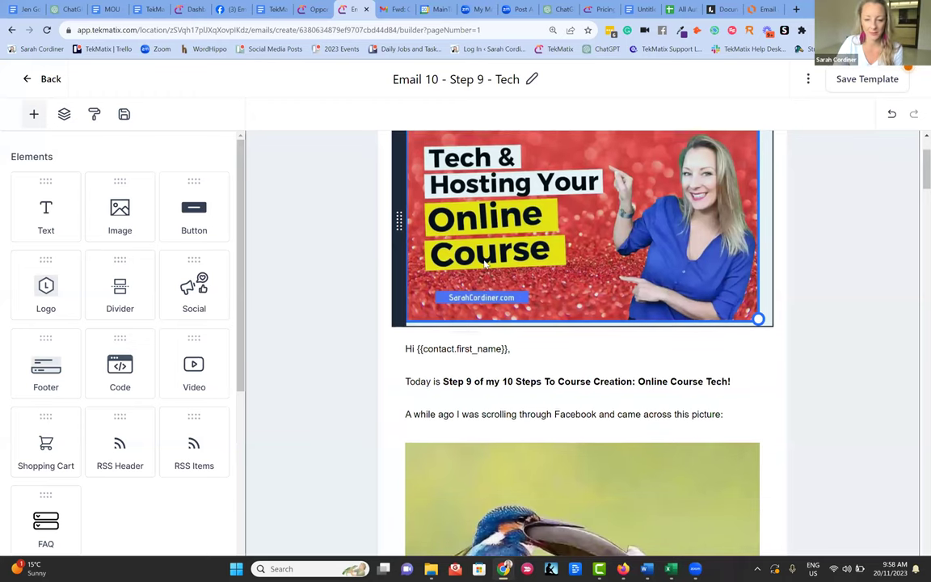
scroll(485, 262, "down", 2)
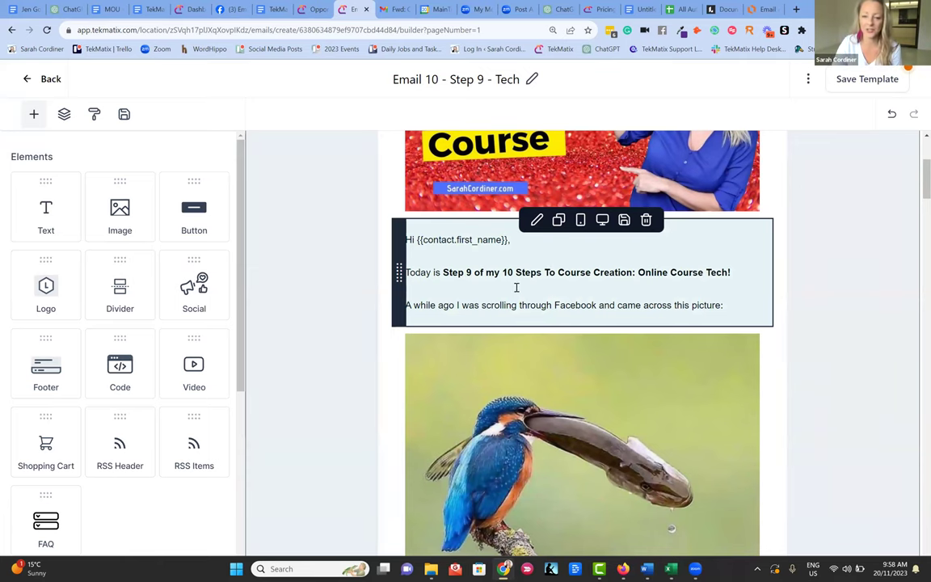
scroll(749, 278, "down", 1)
scroll(614, 235, "down", 2)
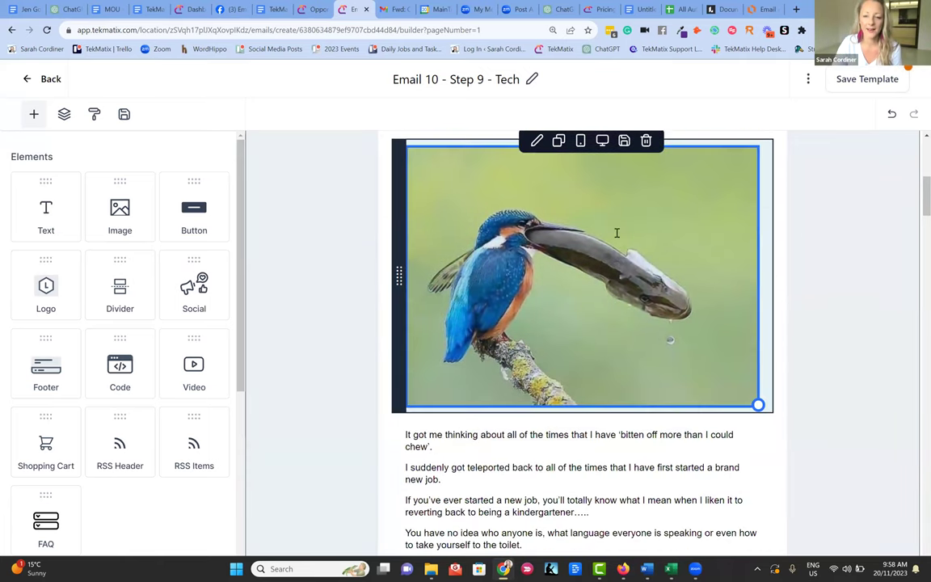
scroll(566, 226, "down", 4)
scroll(557, 221, "up", 2)
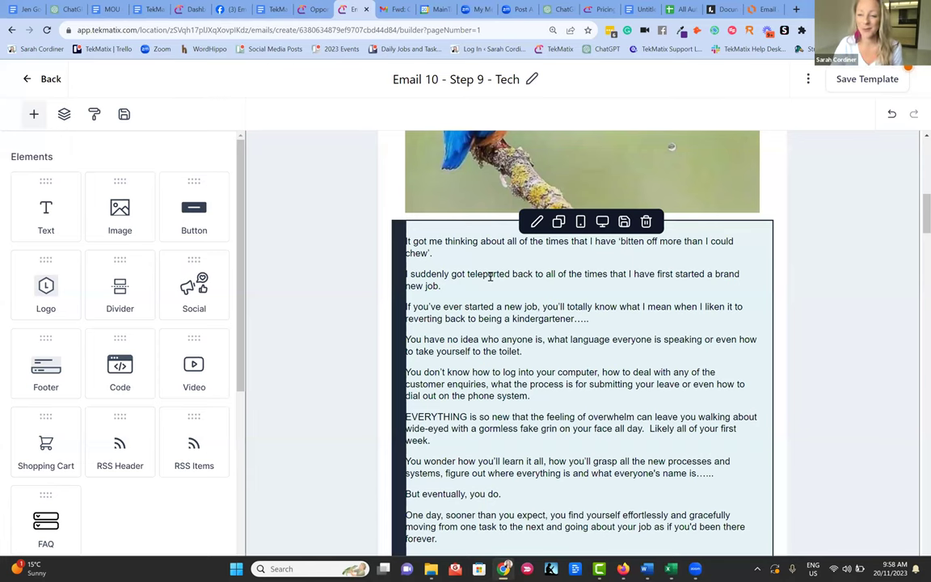
scroll(490, 277, "down", 7)
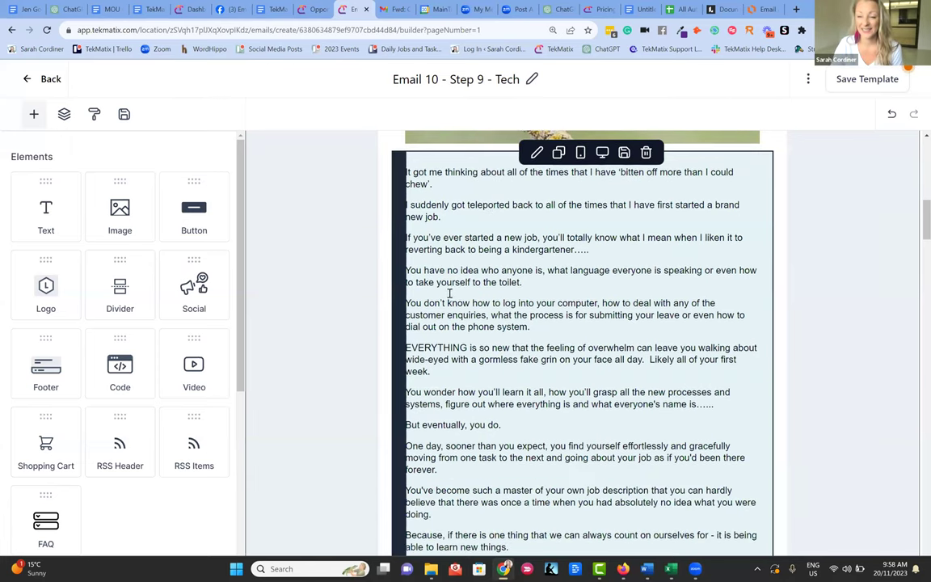
scroll(415, 264, "down", 4)
scroll(318, 233, "up", 2)
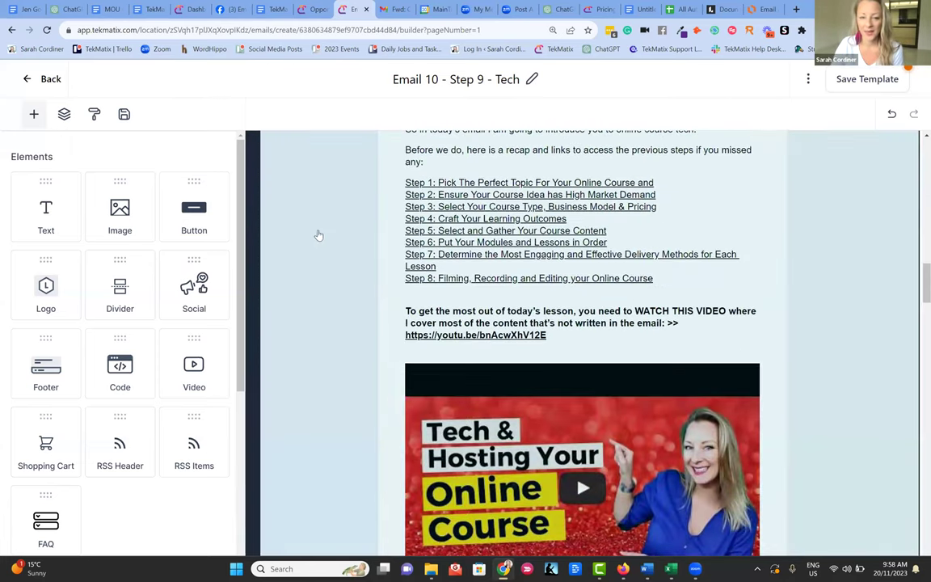
scroll(315, 233, "up", 1)
- Open Edit Layouts for the email section and scroll to the Edupreneur Academy PS and call to action
left_click(315, 233)
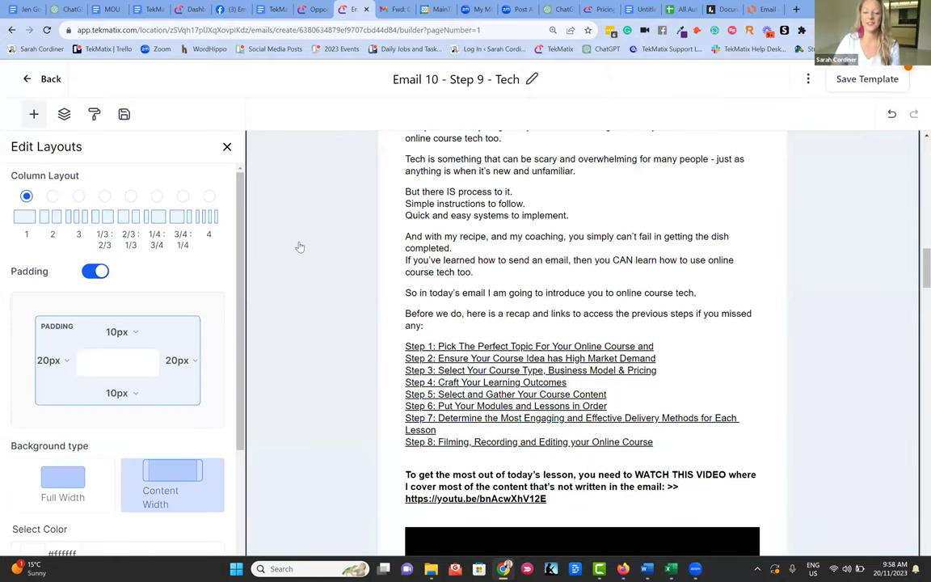
scroll(453, 250, "down", 3)
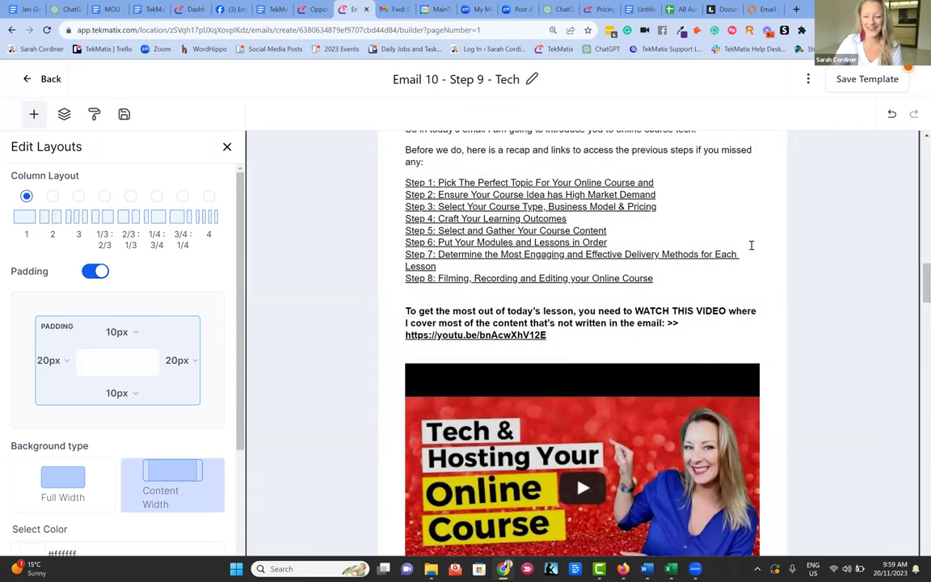
scroll(517, 202, "up", 1)
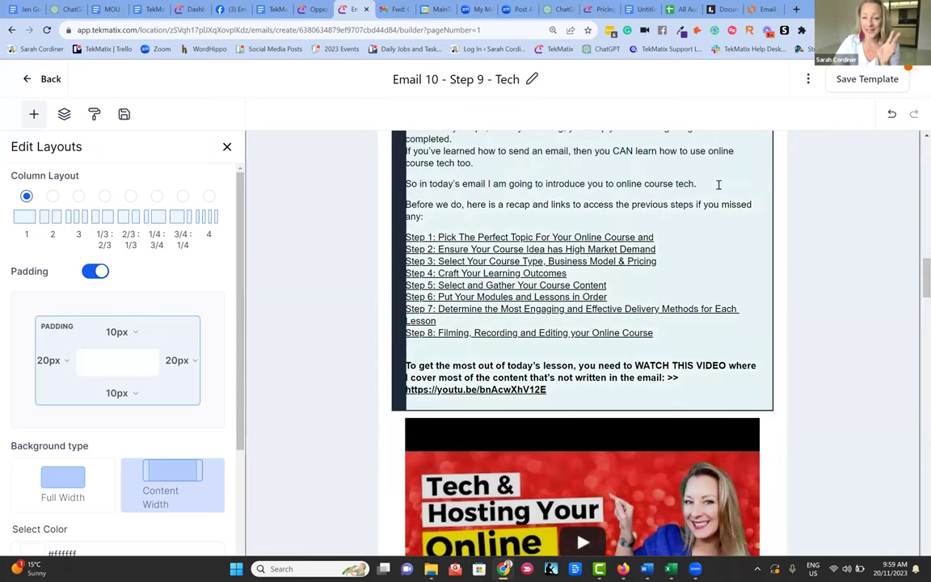
scroll(676, 192, "down", 3)
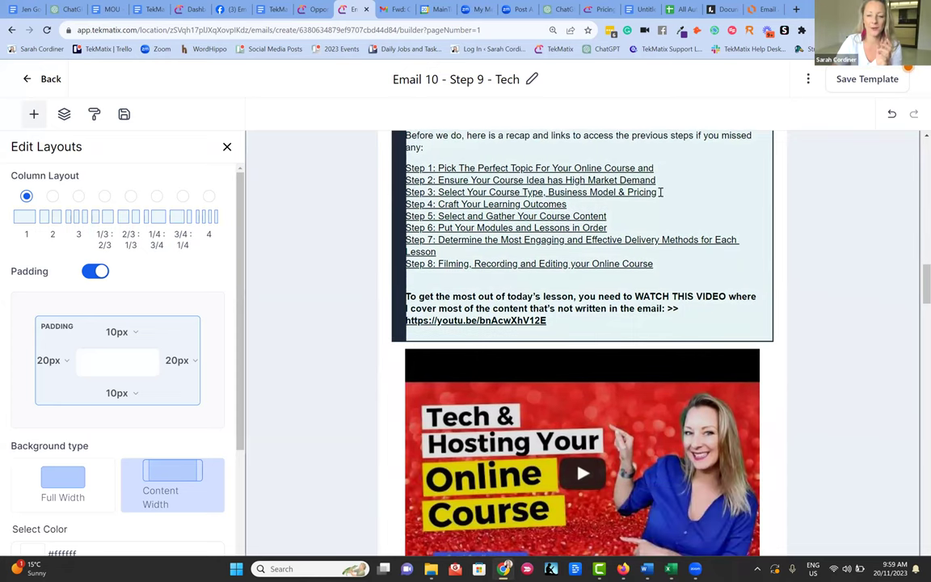
scroll(636, 194, "down", 7)
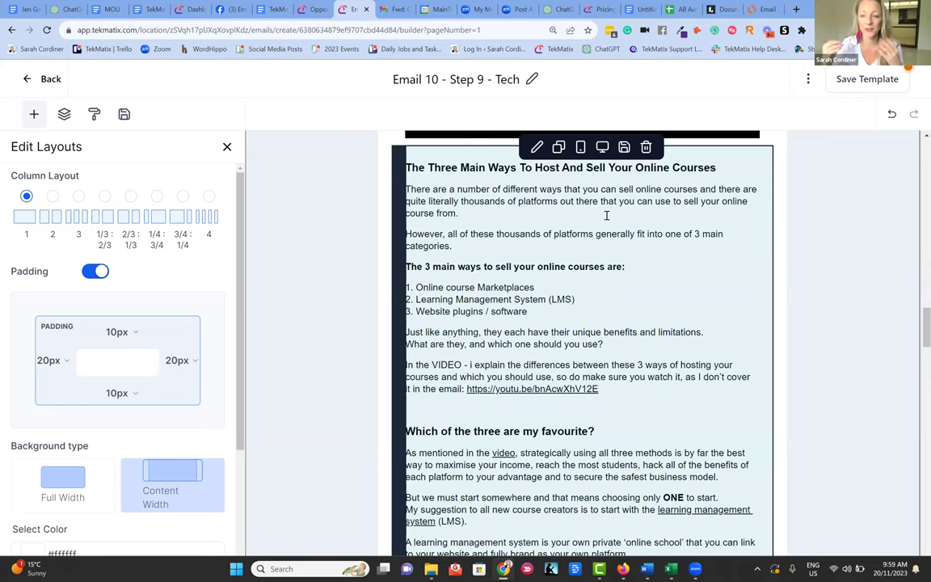
scroll(638, 311, "down", 4)
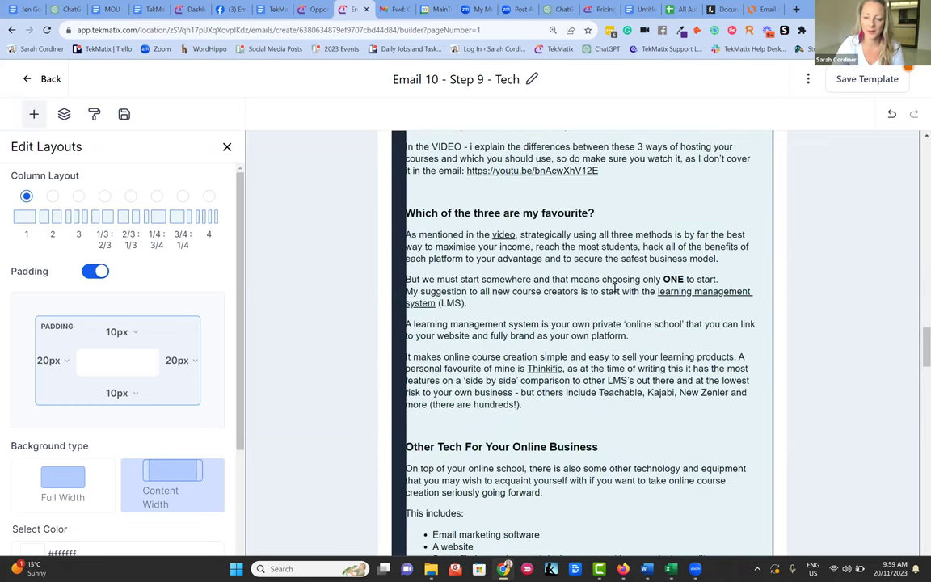
scroll(603, 302, "down", 14)
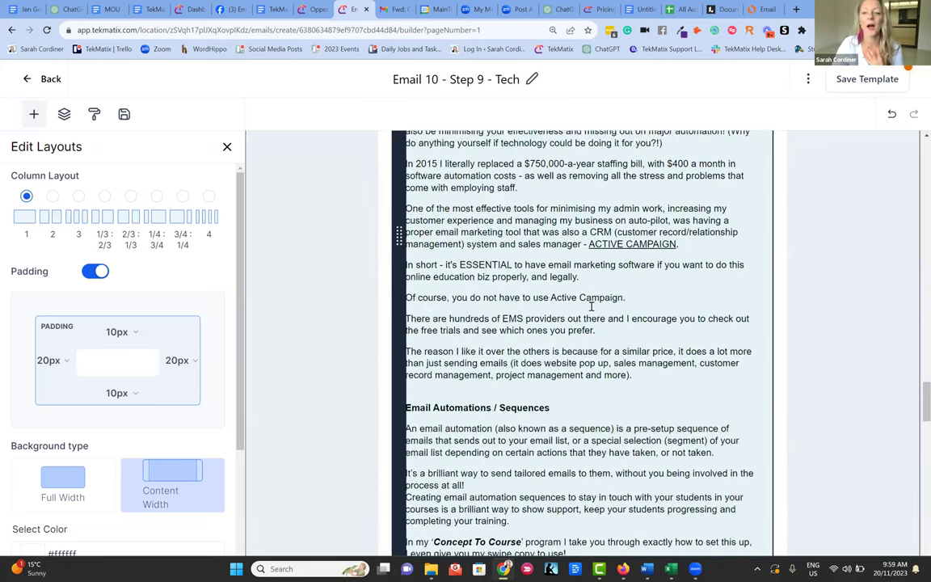
scroll(577, 299, "down", 18)
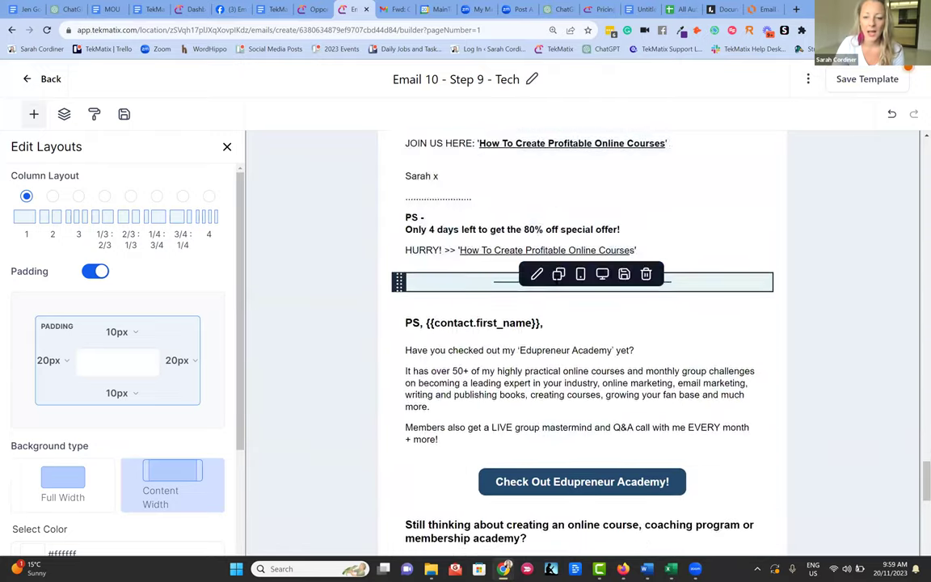
scroll(566, 249, "up", 3)
scroll(517, 299, "down", 1)
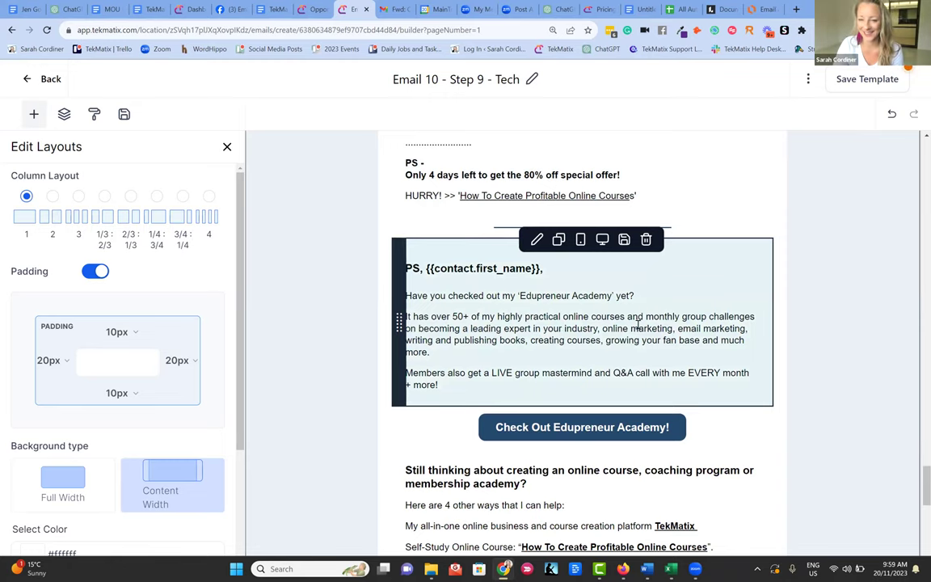
- Edit the PS text block, selecting the course phrase, then the 'Here are 4 other ways that I can help:' line
left_click(453, 316)
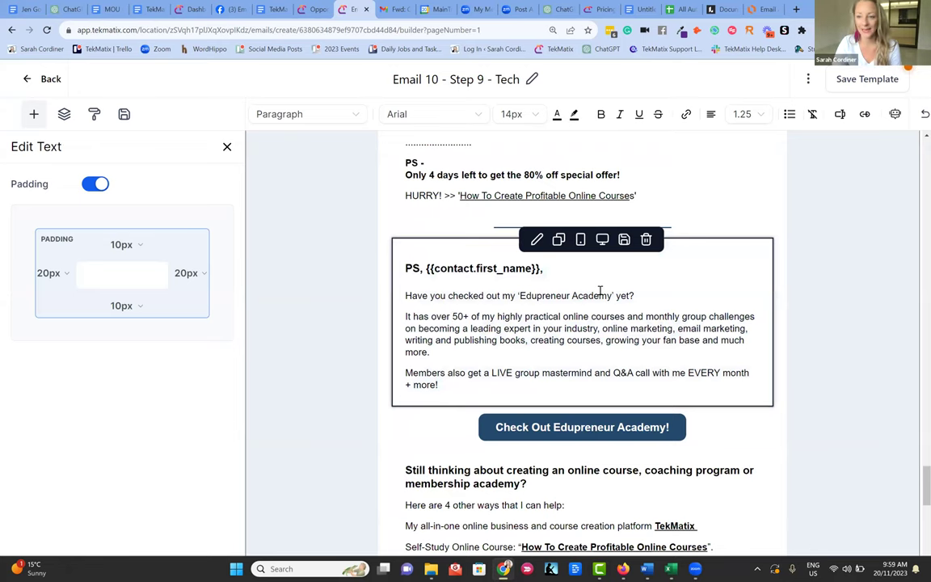
scroll(579, 287, "down", 3)
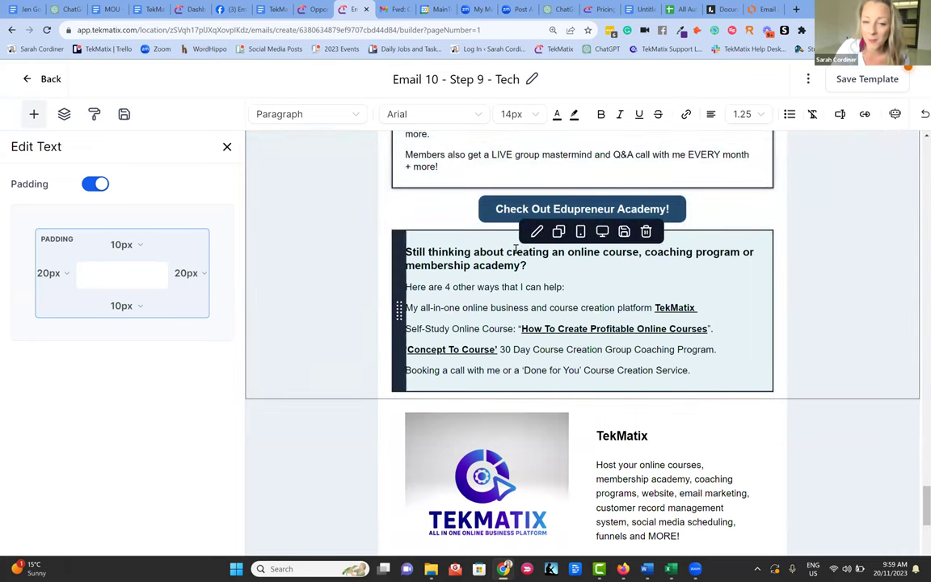
left_click_drag(514, 252, 737, 256)
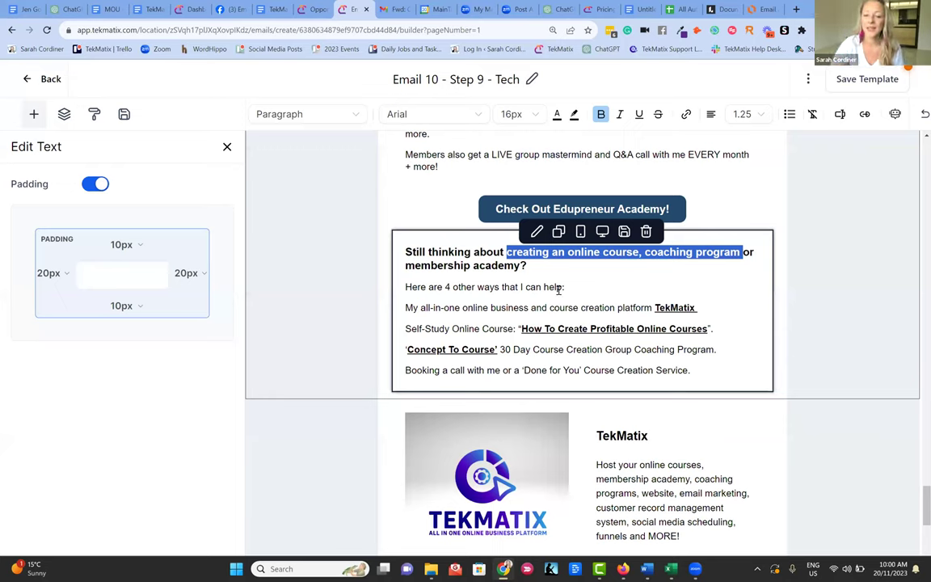
left_click(505, 265)
left_click_drag(568, 287, 404, 287)
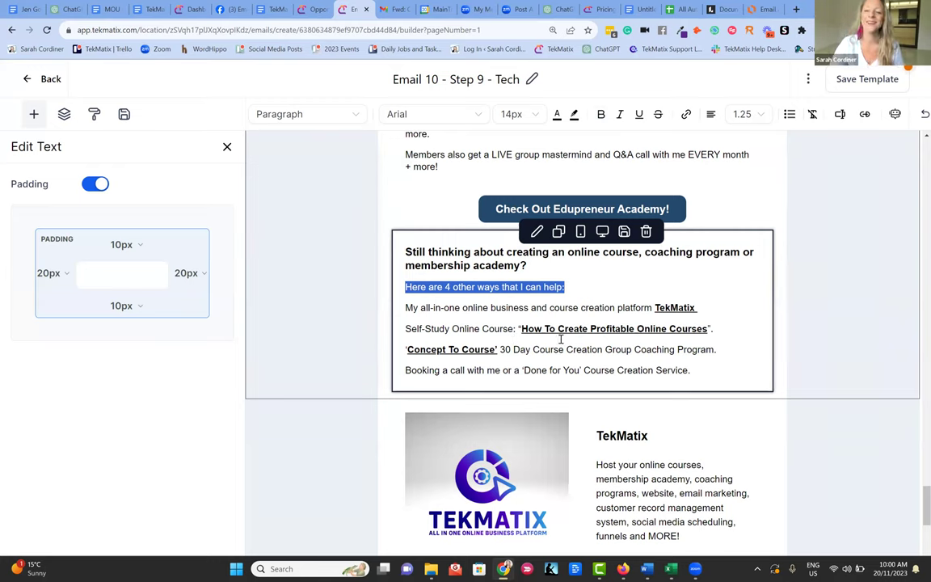
- Deselect the line and scroll back up through the email's body text
left_click(561, 264)
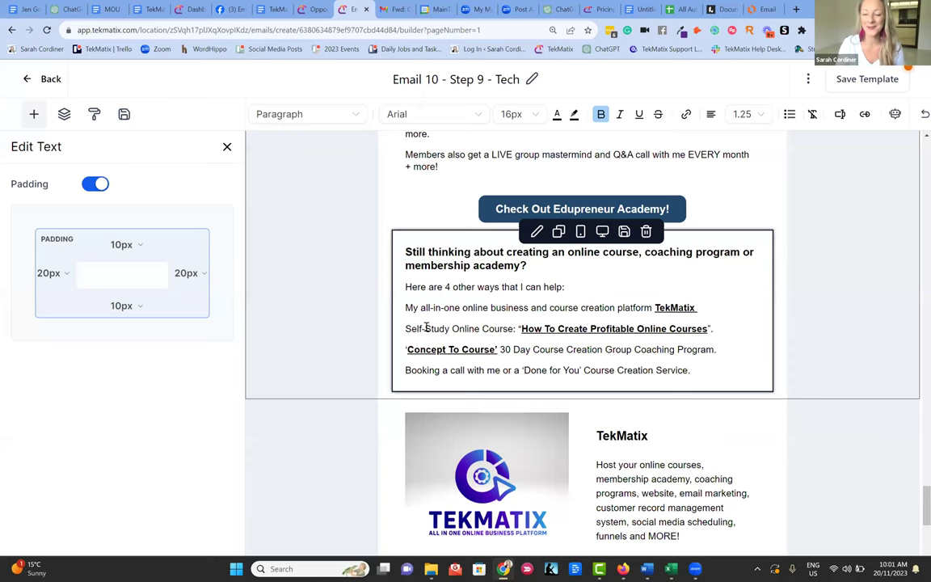
scroll(396, 312, "down", 3)
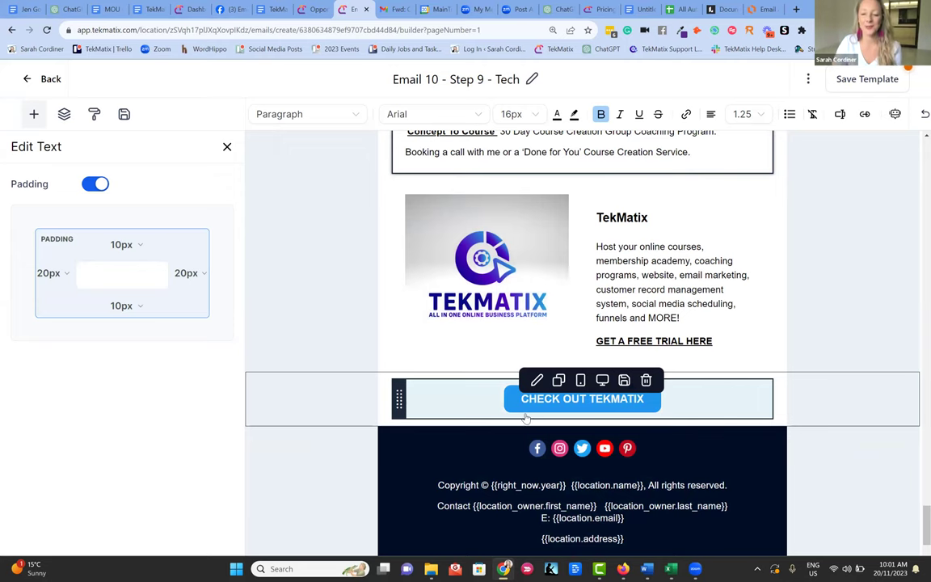
scroll(587, 403, "up", 1)
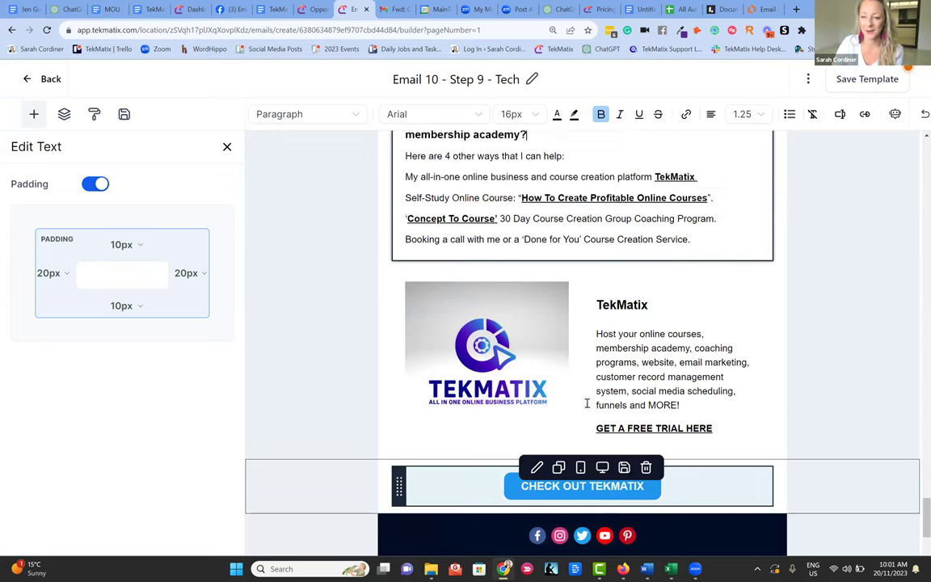
scroll(587, 403, "up", 3)
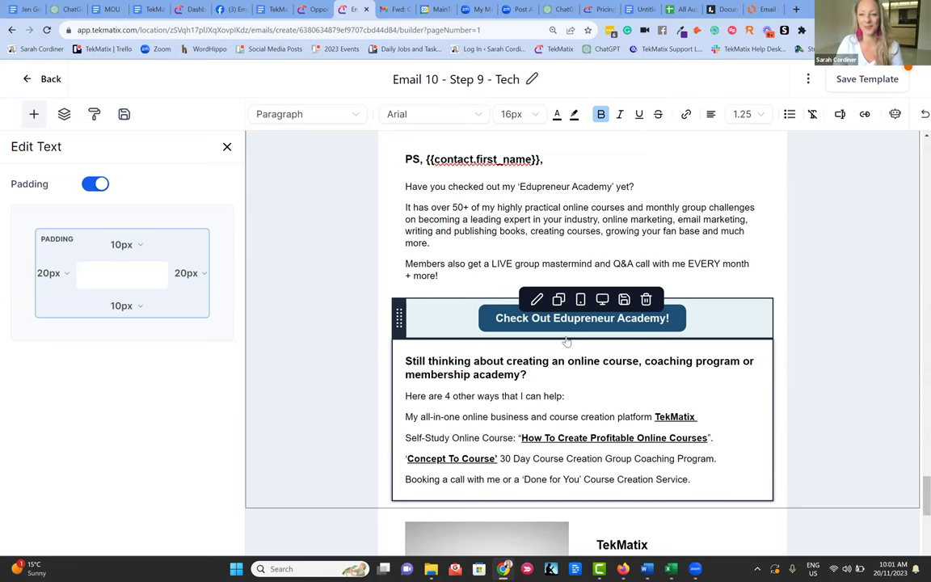
scroll(553, 301, "up", 10)
scroll(553, 292, "up", 5)
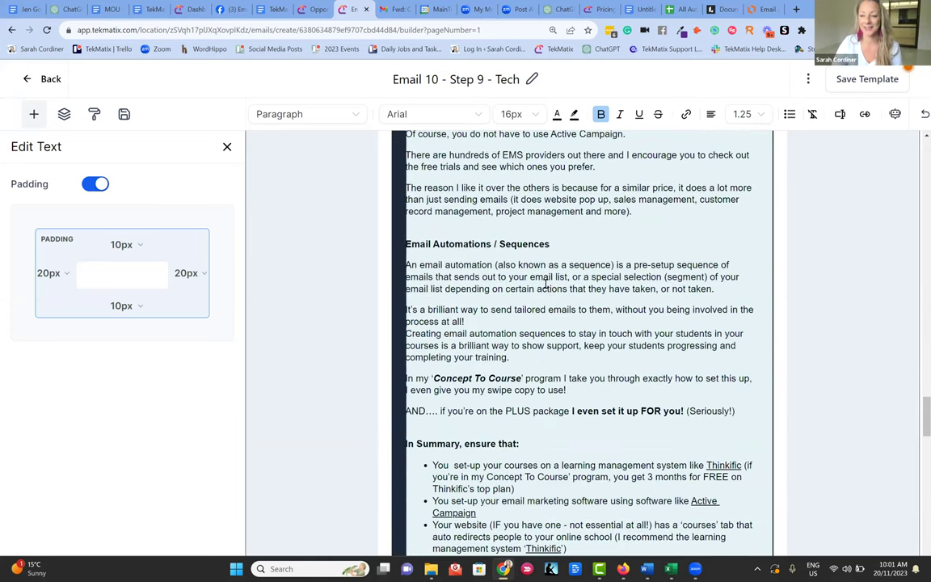
scroll(513, 266, "up", 10)
scroll(513, 268, "up", 3)
- Switch to the 'Untitled document' Google Docs tab headed '11 part welcome sequence -'
scroll(516, 259, "down", 7)
scroll(516, 221, "down", 20)
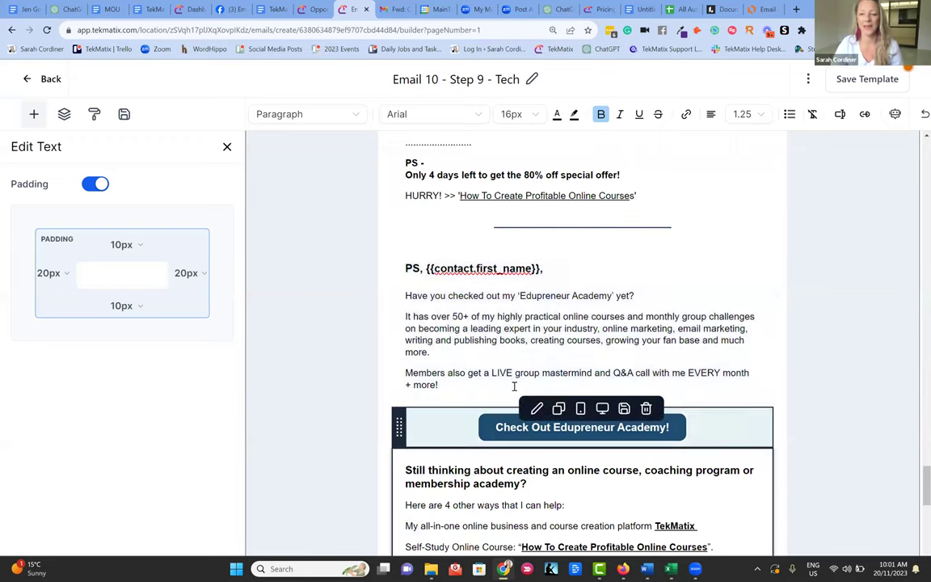
scroll(513, 380, "up", 20)
scroll(509, 356, "up", 15)
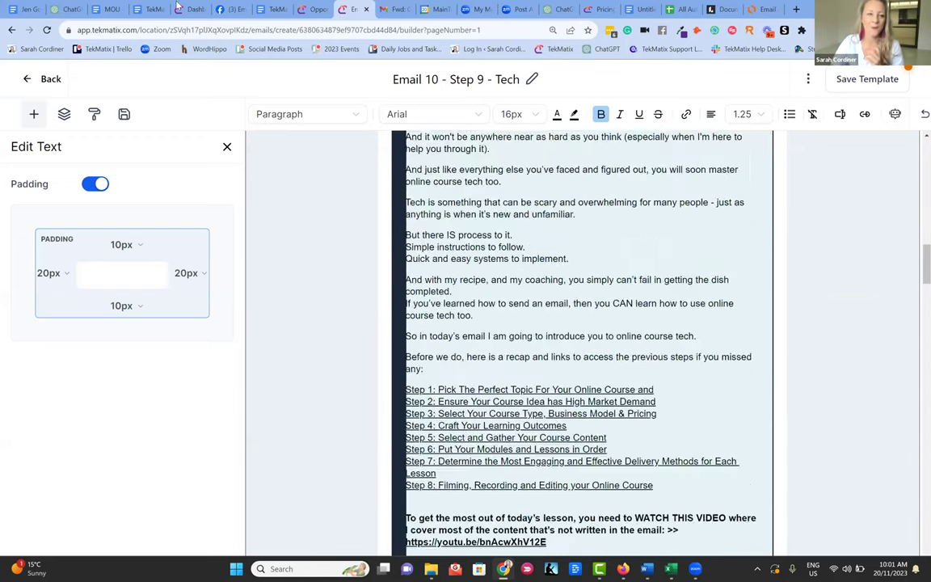
left_click(640, 8)
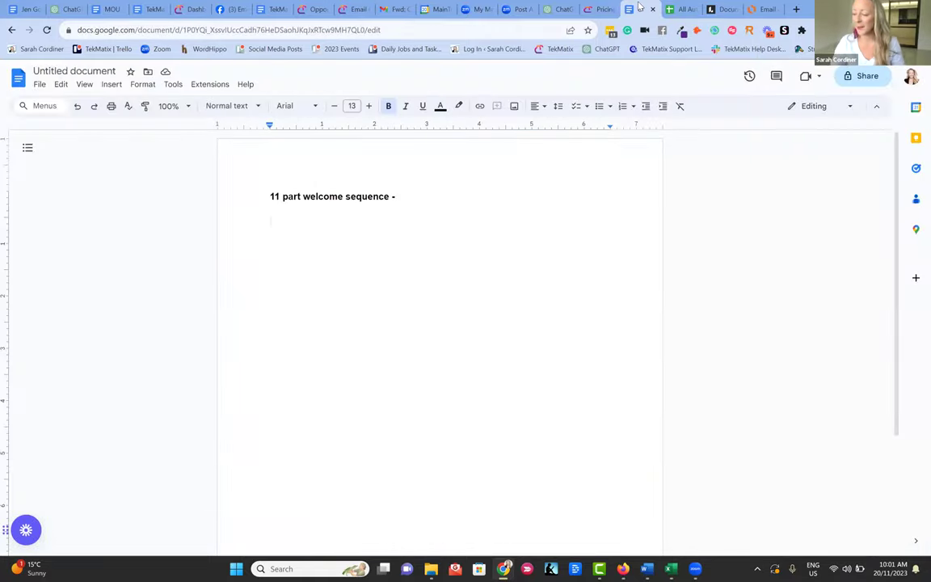
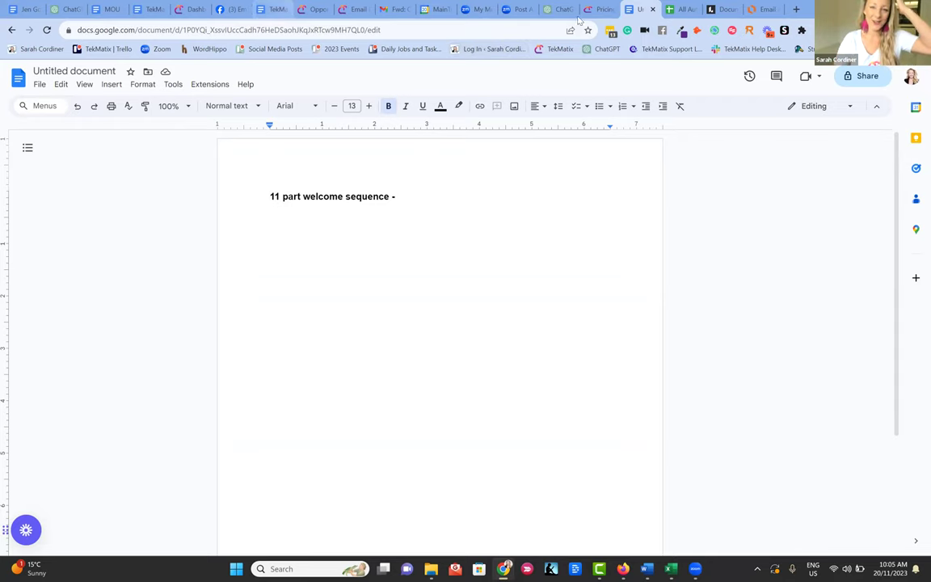
- Return to the Untitled welcome-sequence document and bring up its Tools menu
left_click(277, 8)
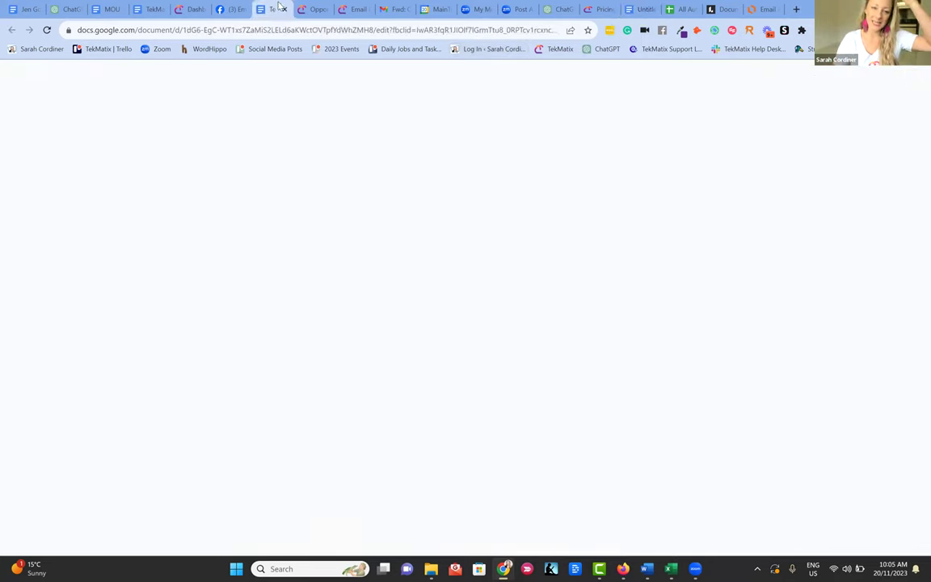
left_click(635, 9)
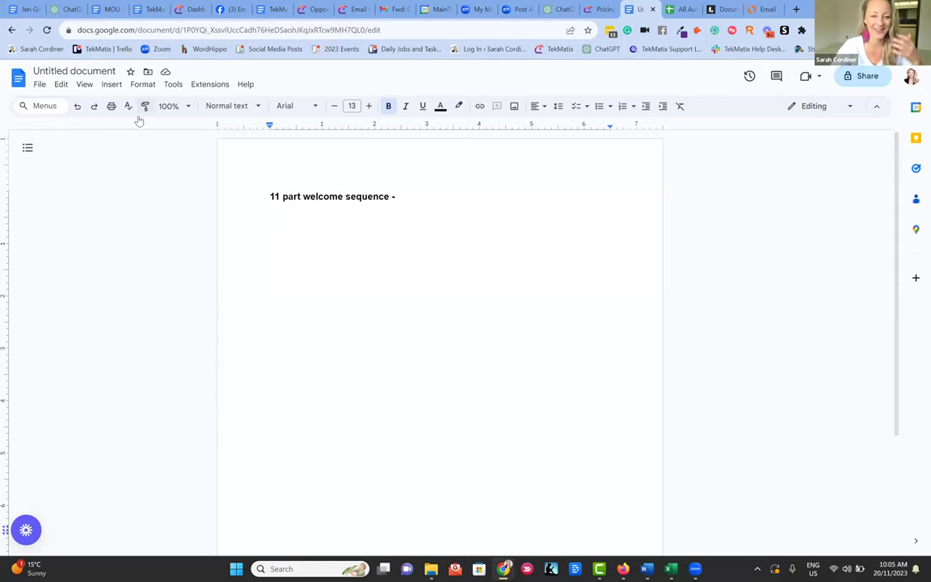
left_click(177, 85)
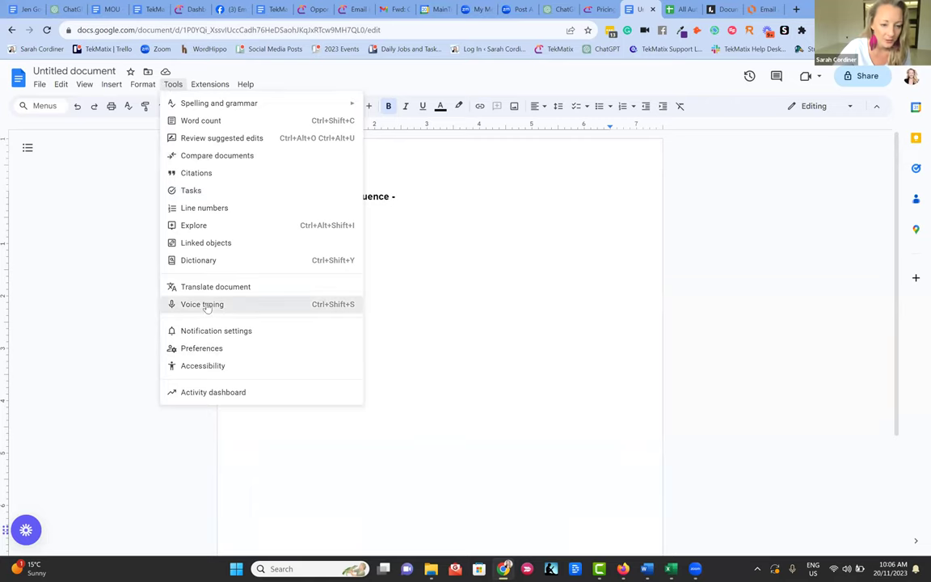
- Turn on Voice typing and dictate the 'course creation specialist' paragraph ending 'training and keynotes.'
left_click(204, 304)
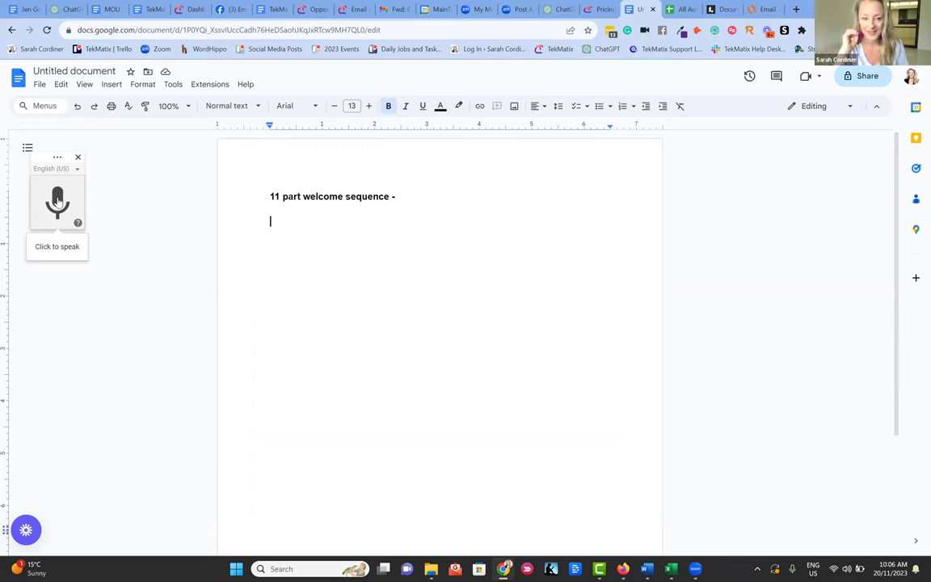
left_click(57, 201)
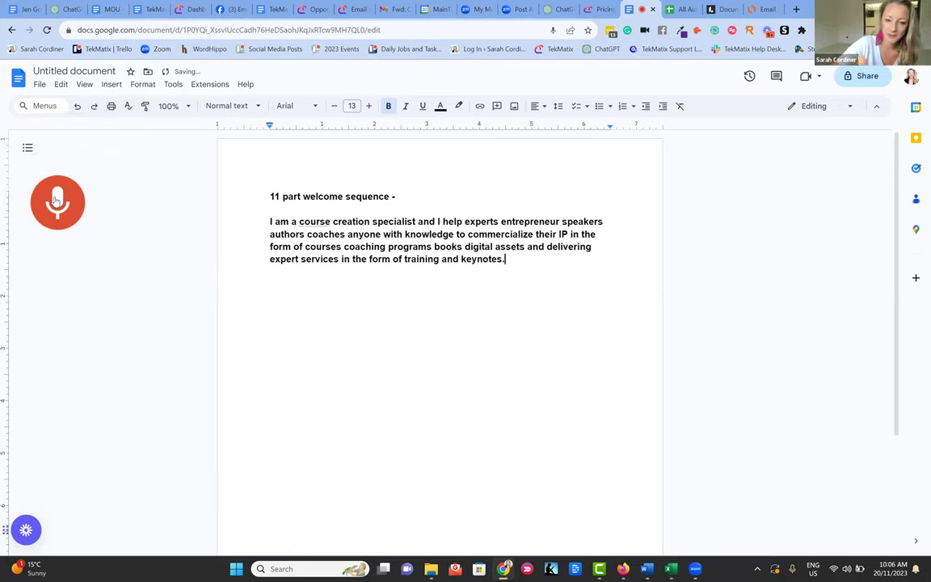
left_click(56, 200)
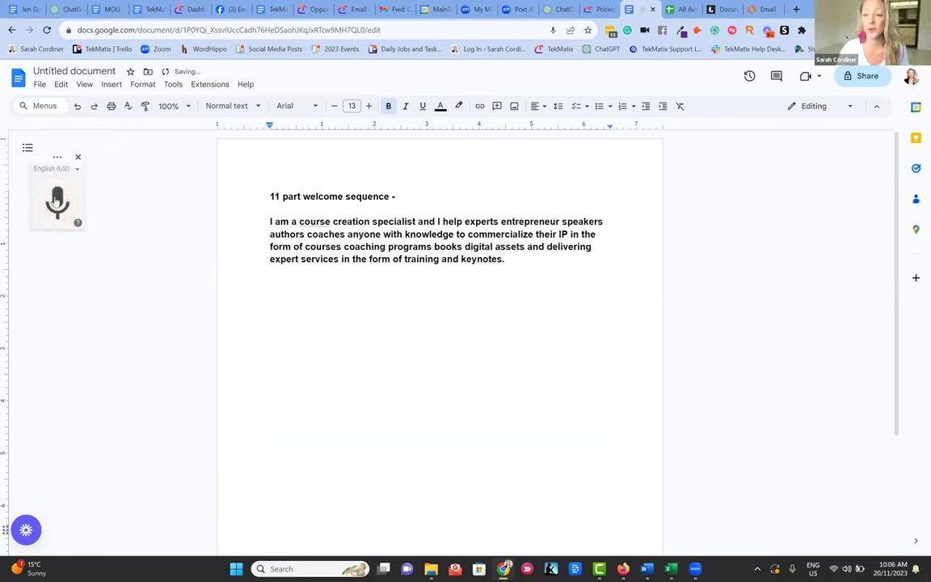
- Dictate a second paragraph about The Edupreneur Academy and in-person workshops
key("Return")
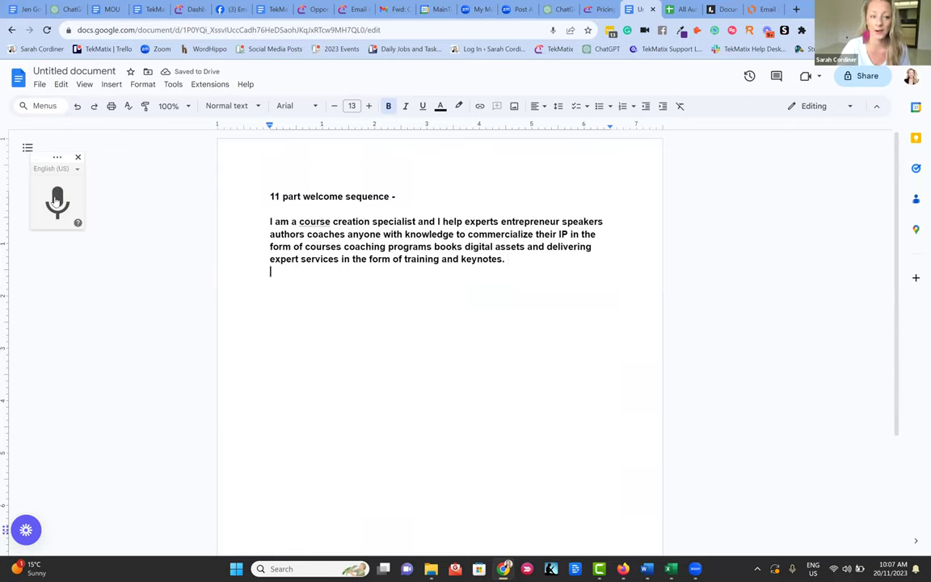
left_click(56, 199)
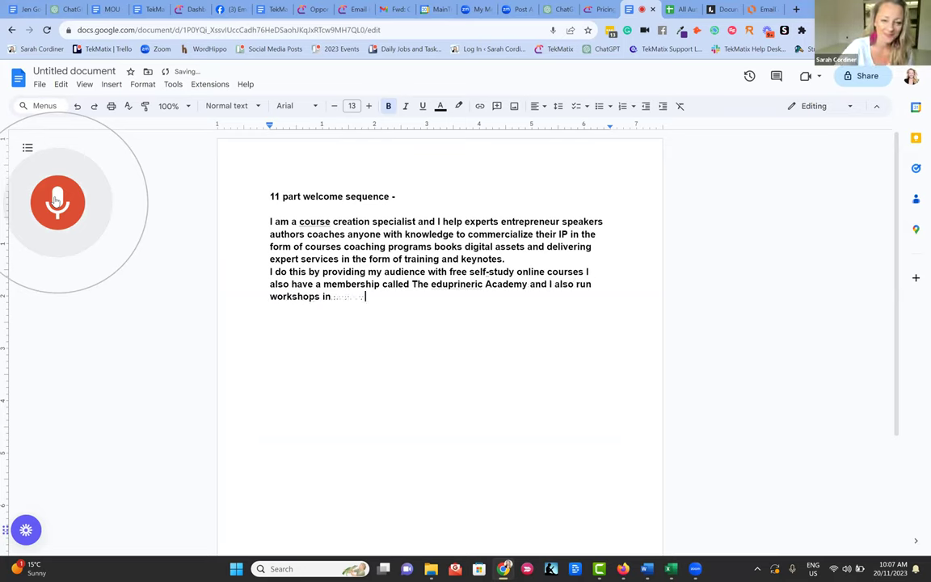
left_click(56, 200)
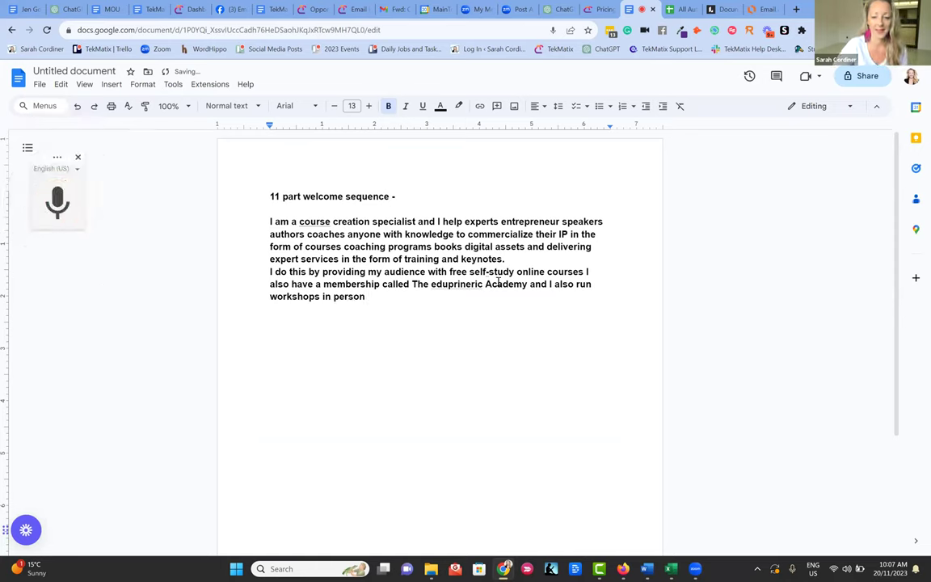
- Correct 'eduprineric' to 'Edupreneur', add a closing period and blank lines, and resume dictation
double_click(440, 285)
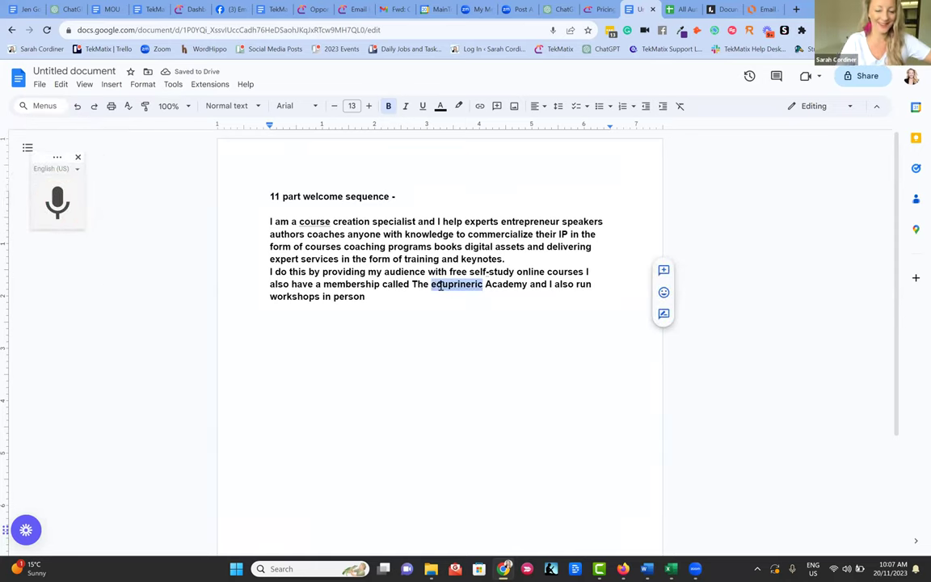
type("Eduprene")
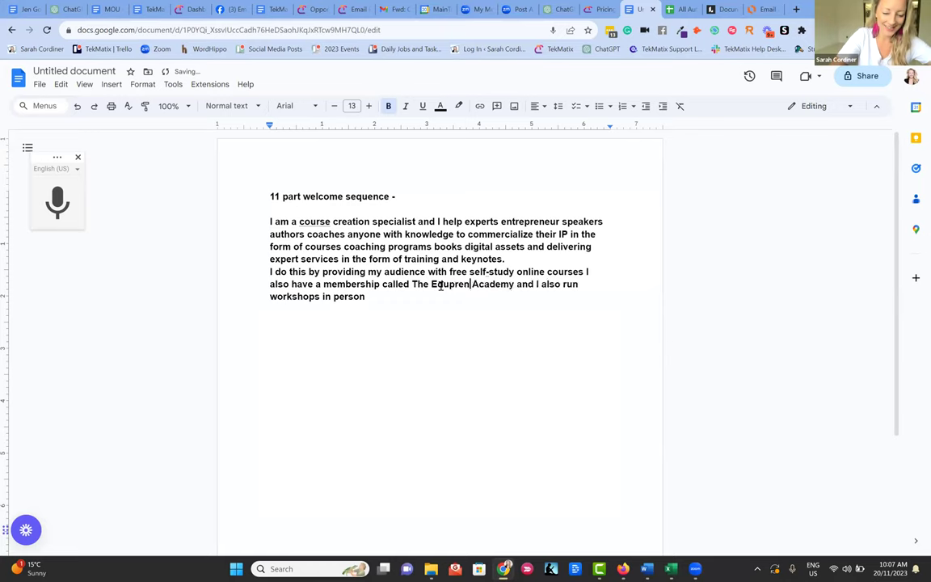
type("ur")
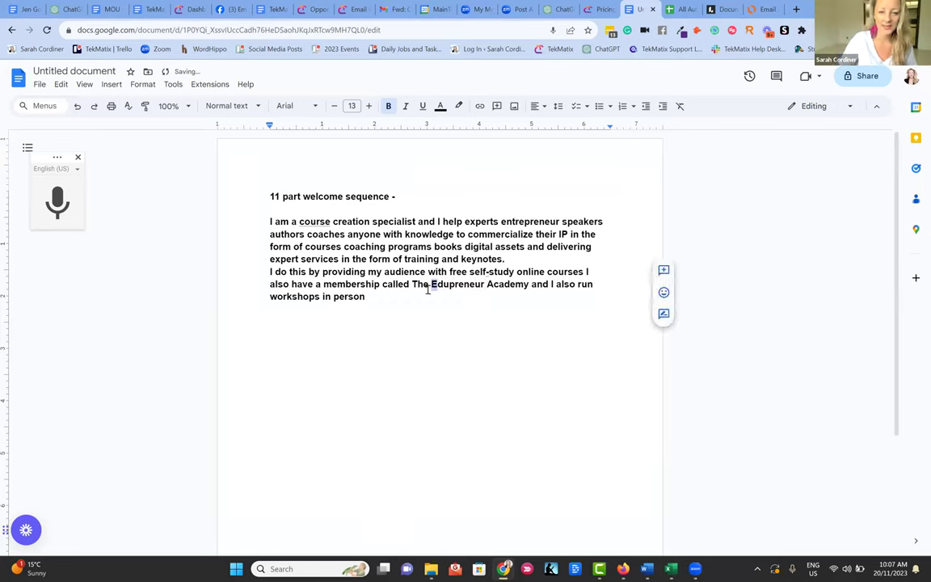
left_click(380, 297)
type(".")
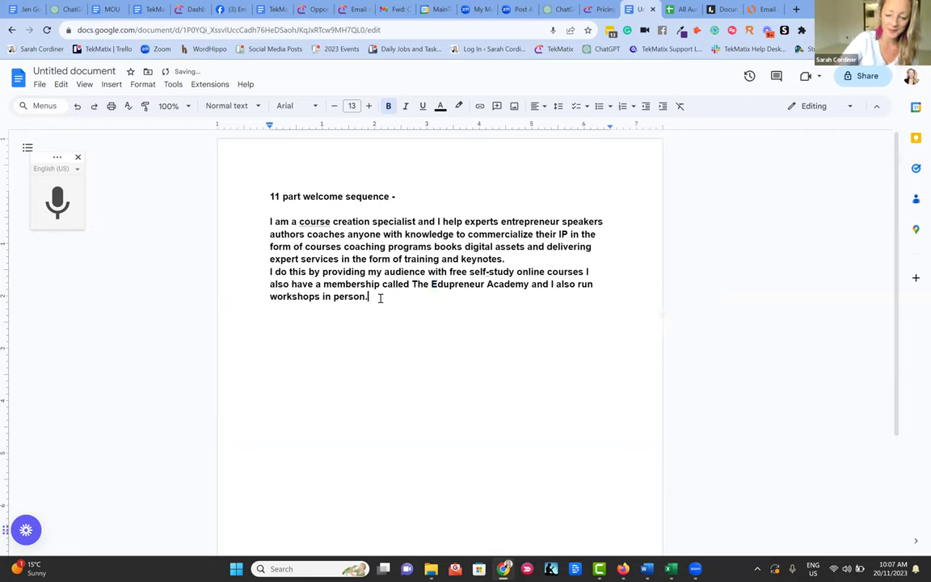
key("Return")
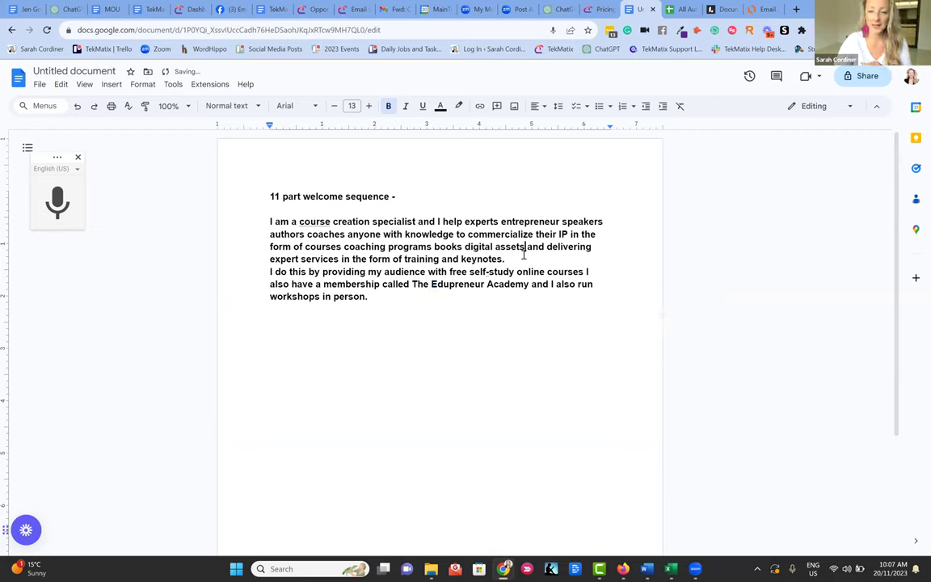
left_click(512, 259)
key("Return")
left_click(451, 313)
left_click(452, 316)
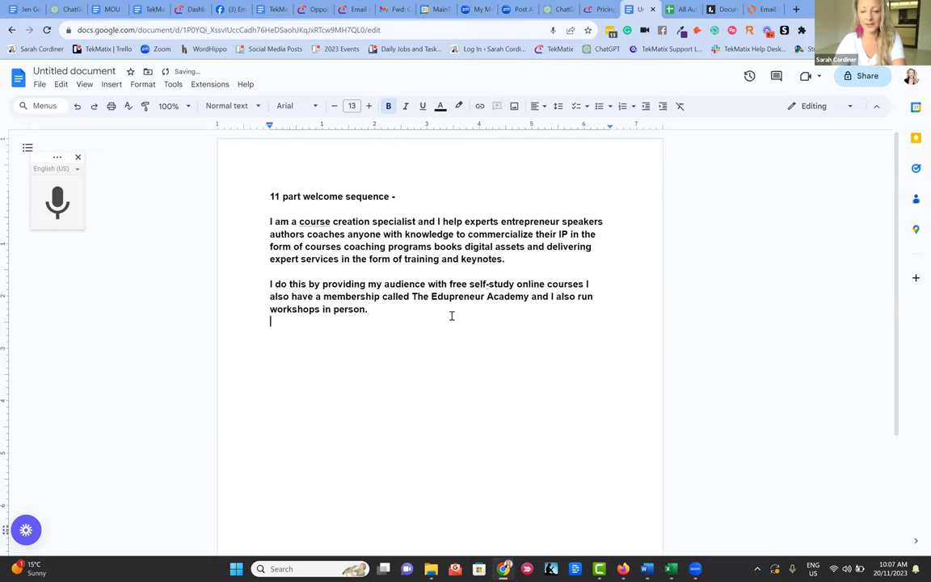
left_click(38, 206)
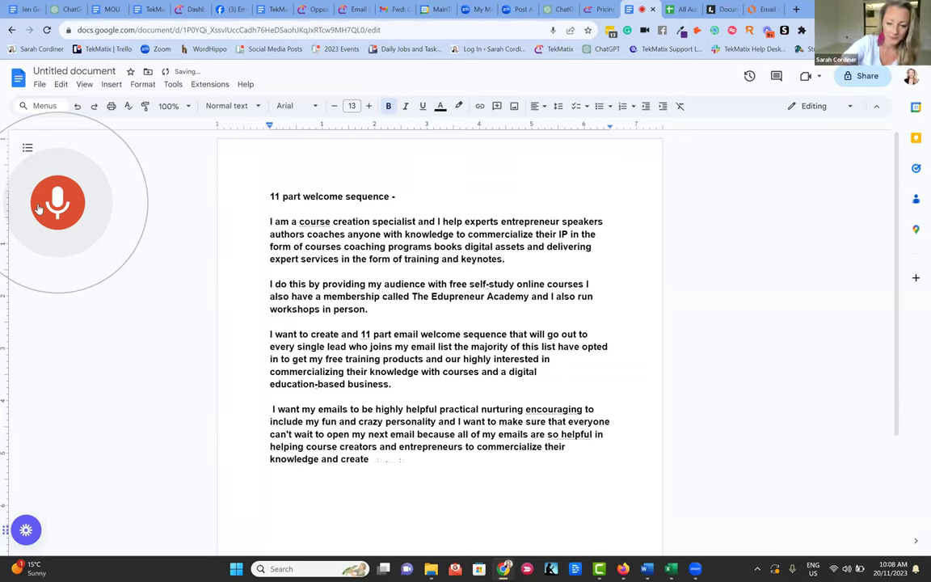
- Dictate the remaining paragraphs on email tone, each email's core tip and the PS sign-up
left_click(50, 196)
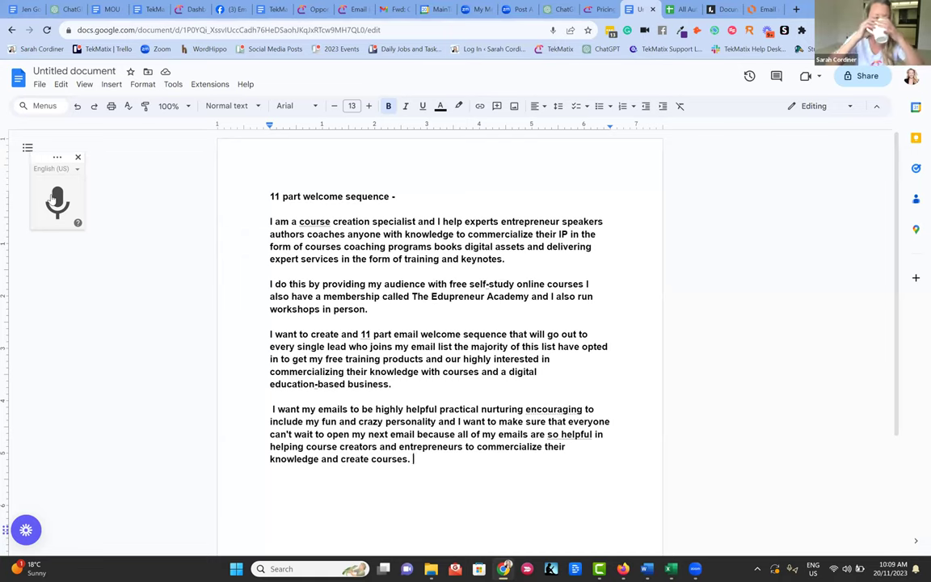
key("Return")
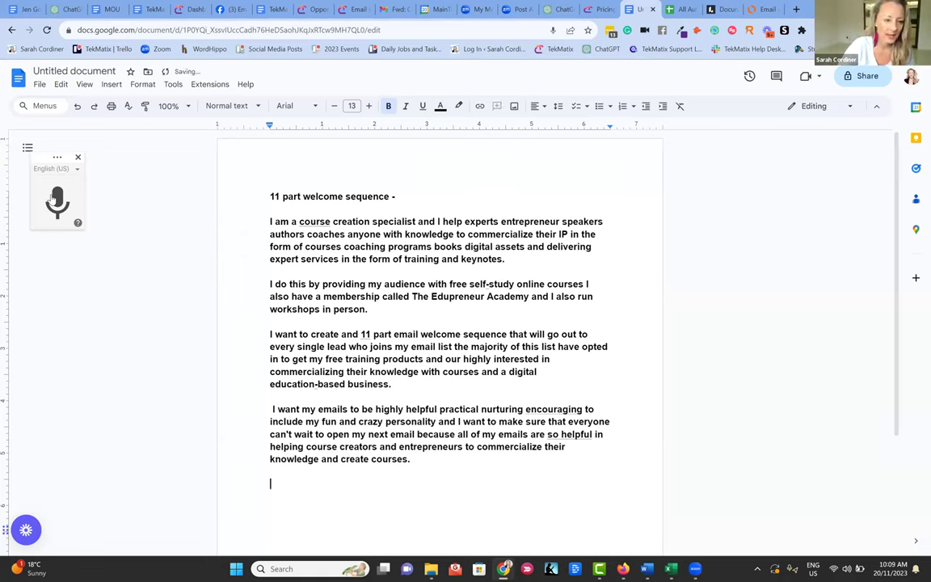
left_click(53, 199)
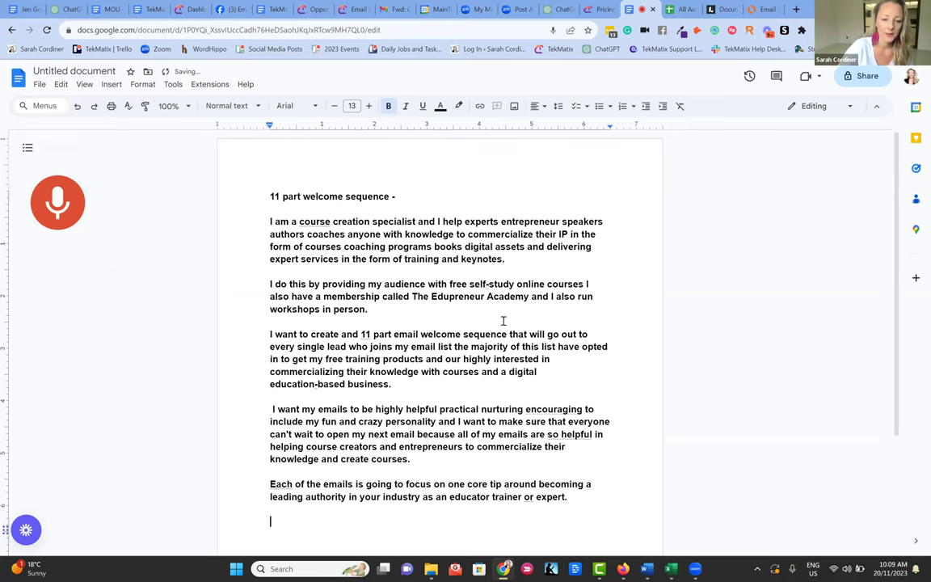
scroll(487, 288, "down", 3)
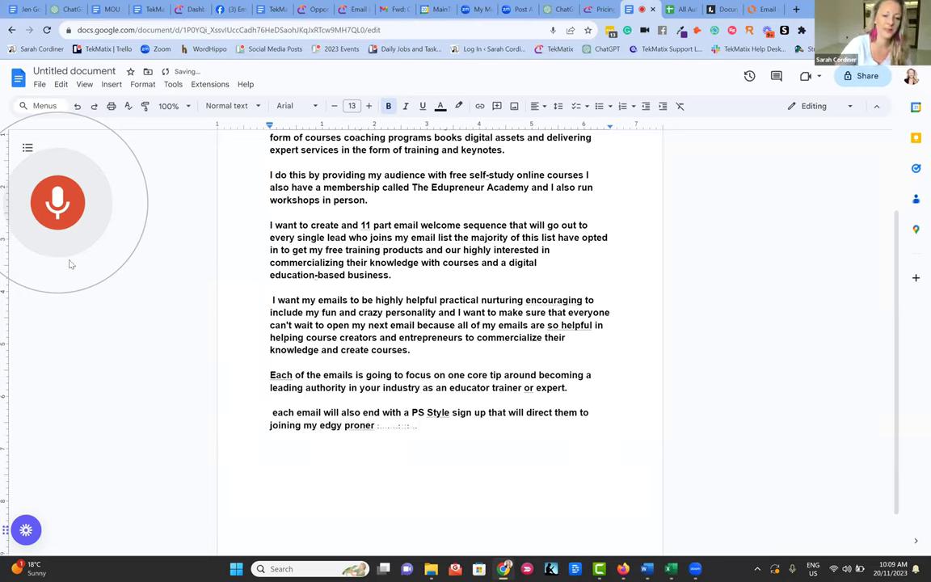
left_click(67, 208)
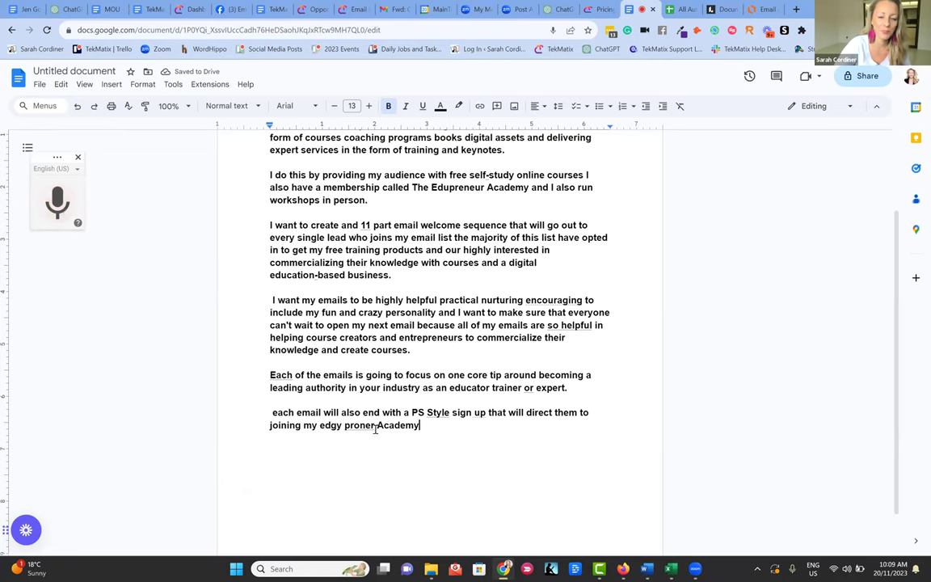
- Correct 'edgy proner' to 'Edupreneur' and select the full brief to copy into ChatGPT
left_click_drag(321, 426, 374, 426)
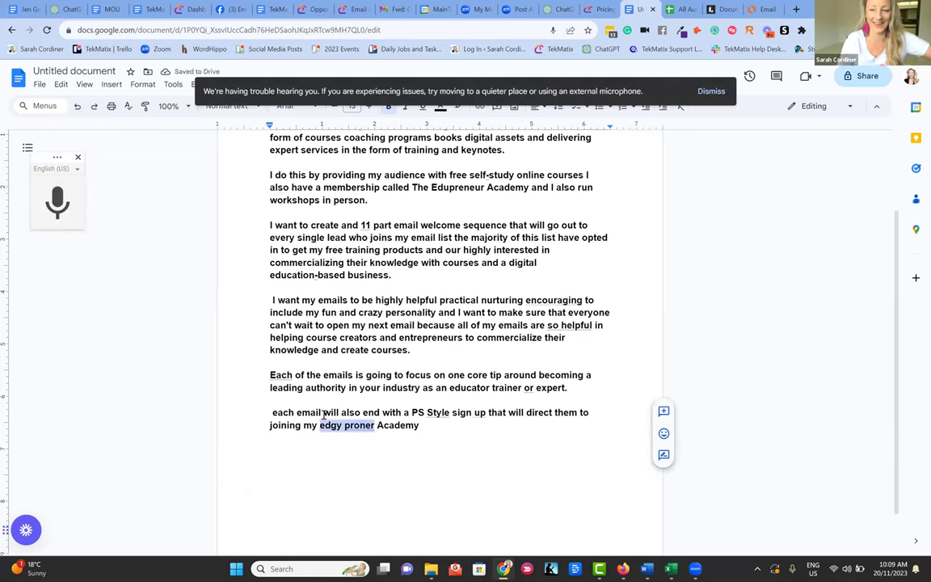
type("Edupreneu")
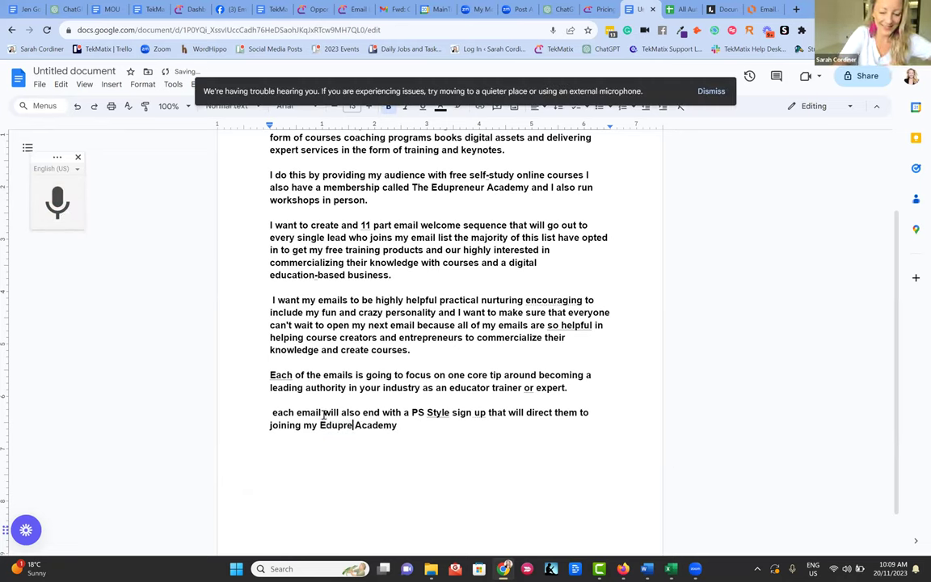
type("r")
scroll(361, 279, "up", 1)
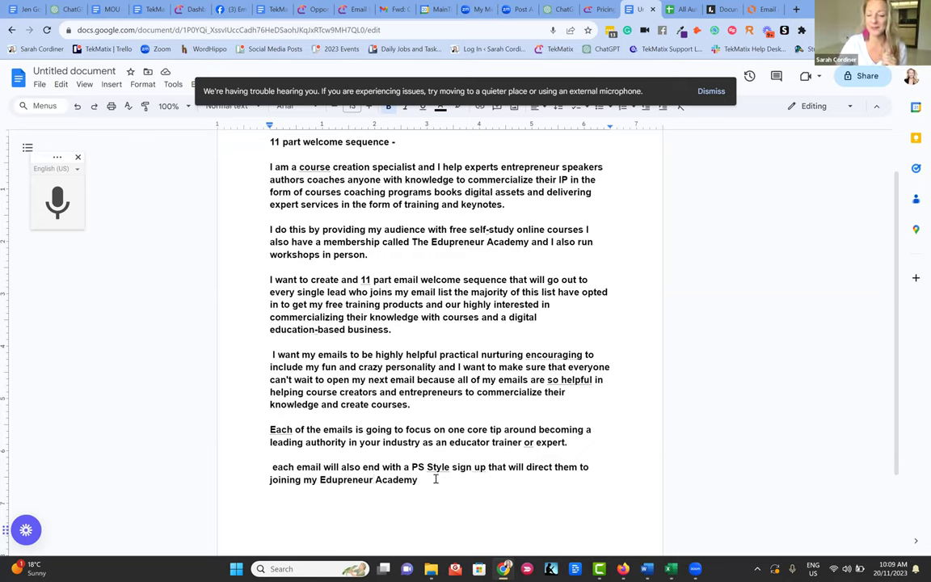
left_click(250, 229, "shift")
left_click(257, 173, "shift")
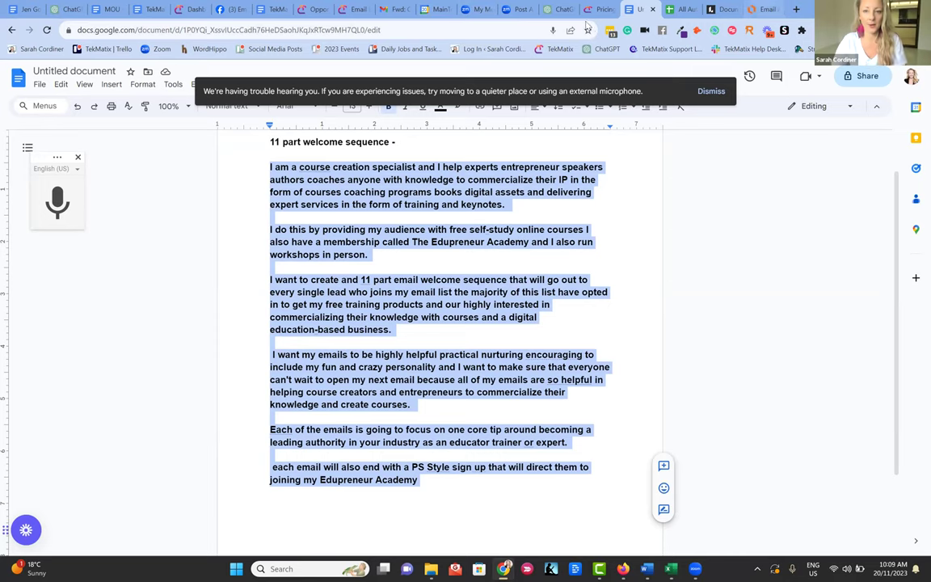
left_click(556, 9)
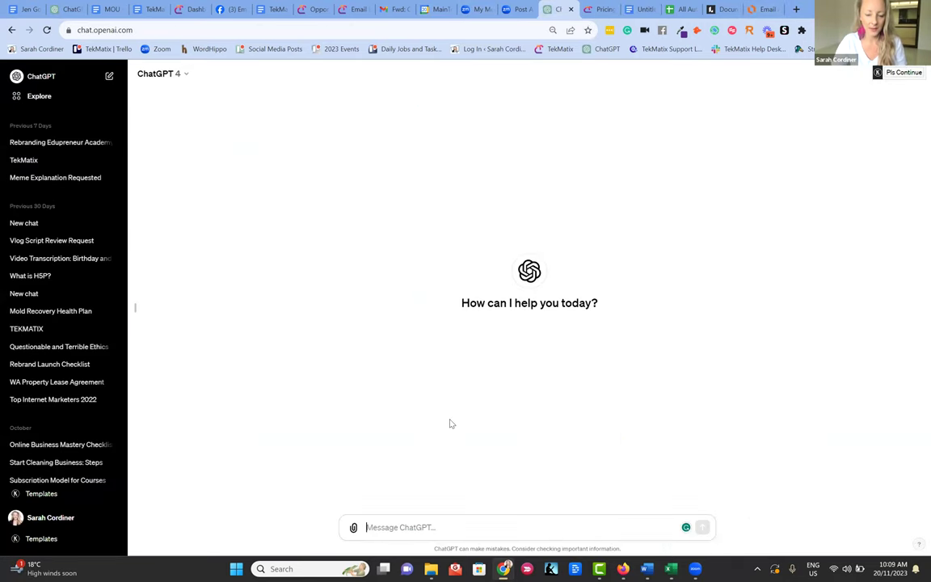
- Paste the brief into ChatGPT with 'please help me write these 101 emails' and send it
left_click(385, 530)
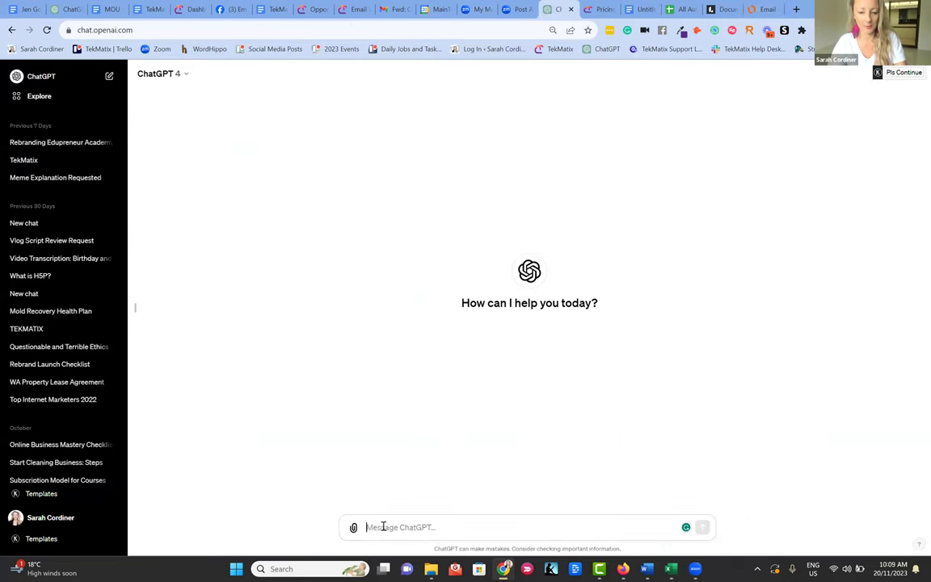
key("ctrl+v")
key("shift+Return")
type("please help m")
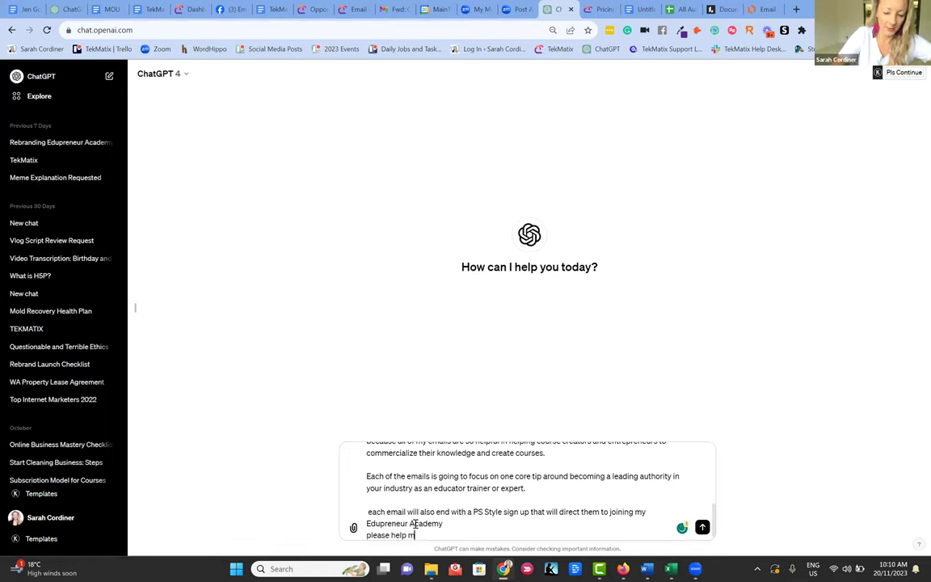
type("e write these 1")
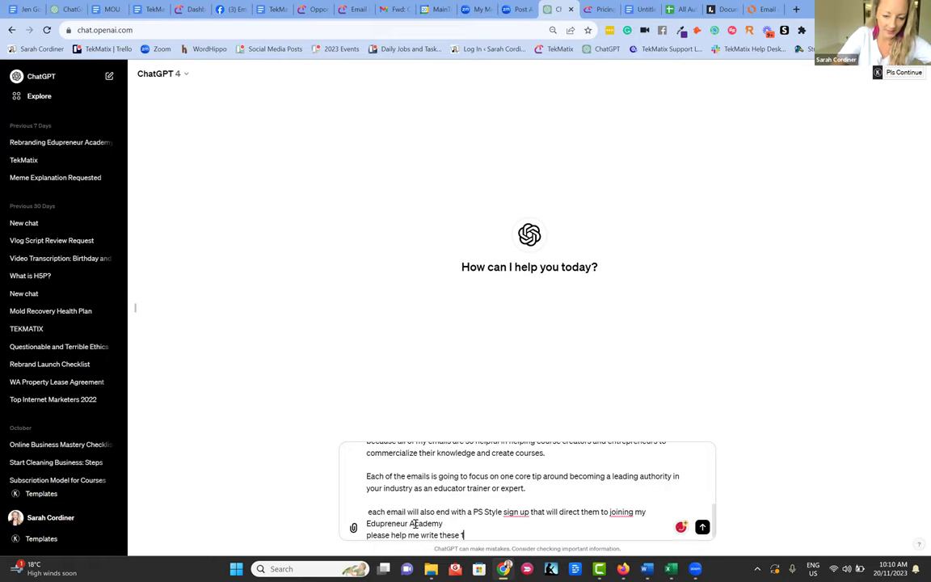
type("01 emails")
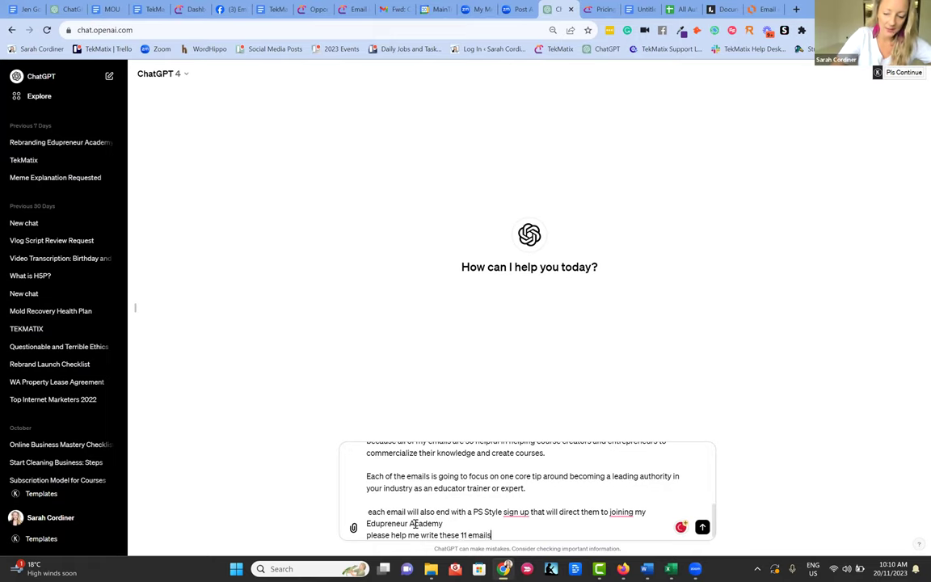
key("Return")
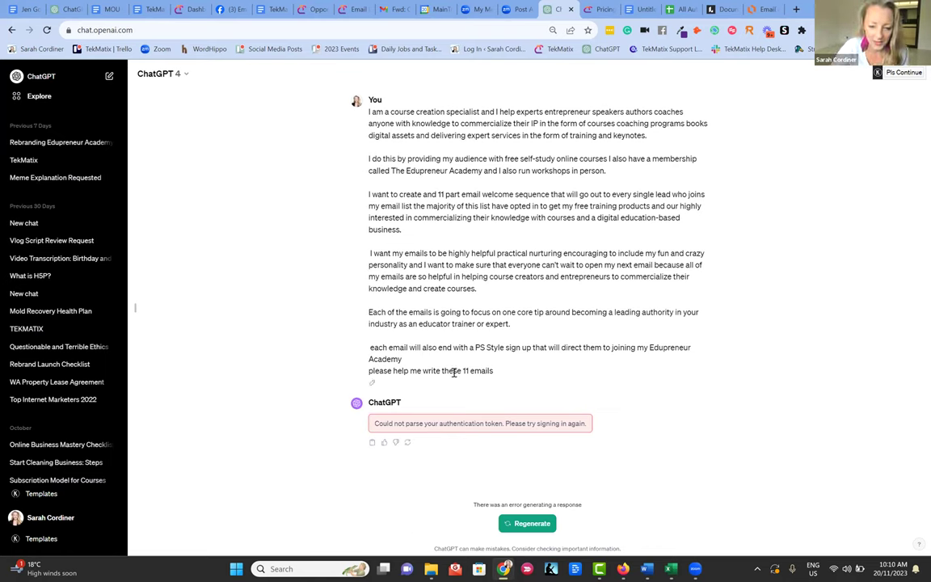
- Select the sent prompt text and reload the page after the authentication error
left_click_drag(515, 372, 422, 371)
left_click_drag(396, 288, 367, 117)
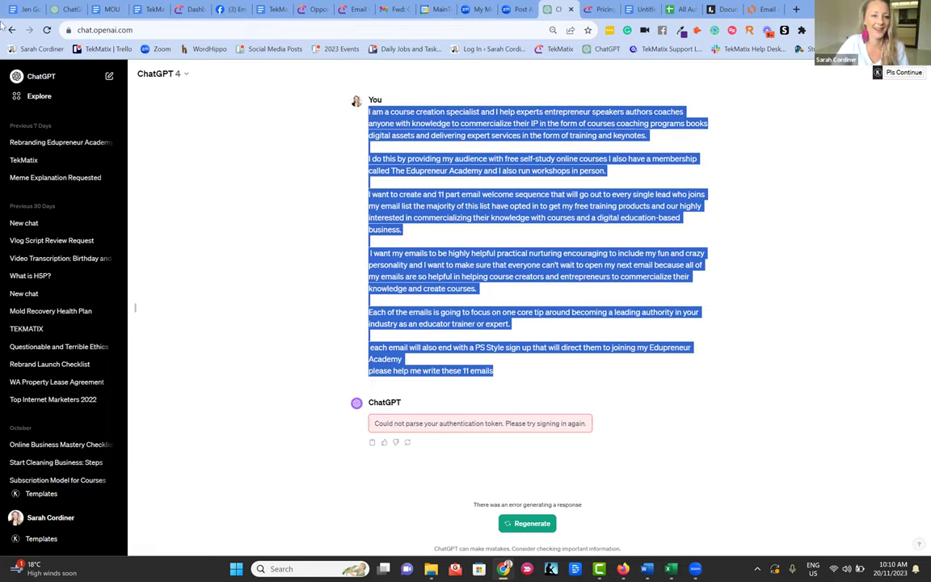
left_click(47, 30)
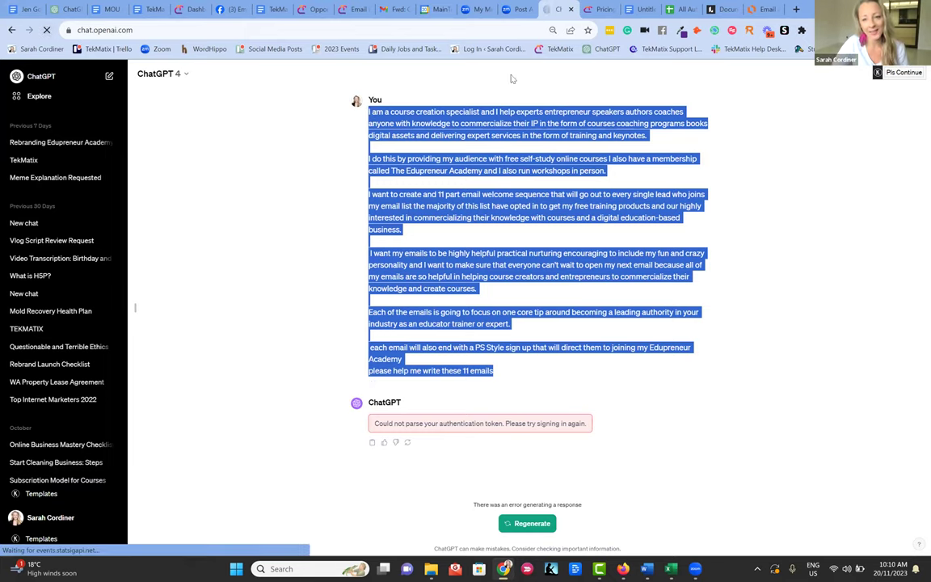
- Paste the email-sequence brief from the Untitled document into ChatGPT and submit it
left_click(640, 10)
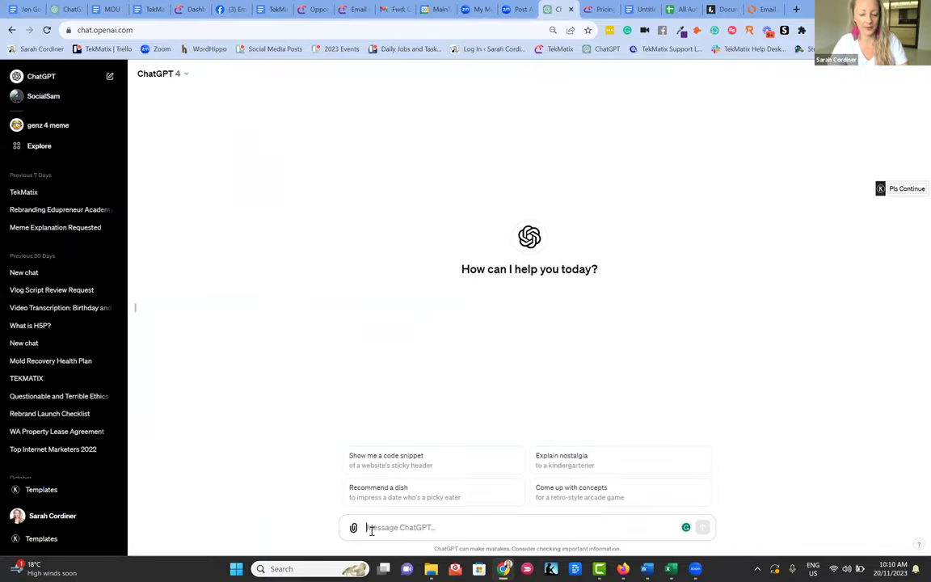
key("ctrl+v")
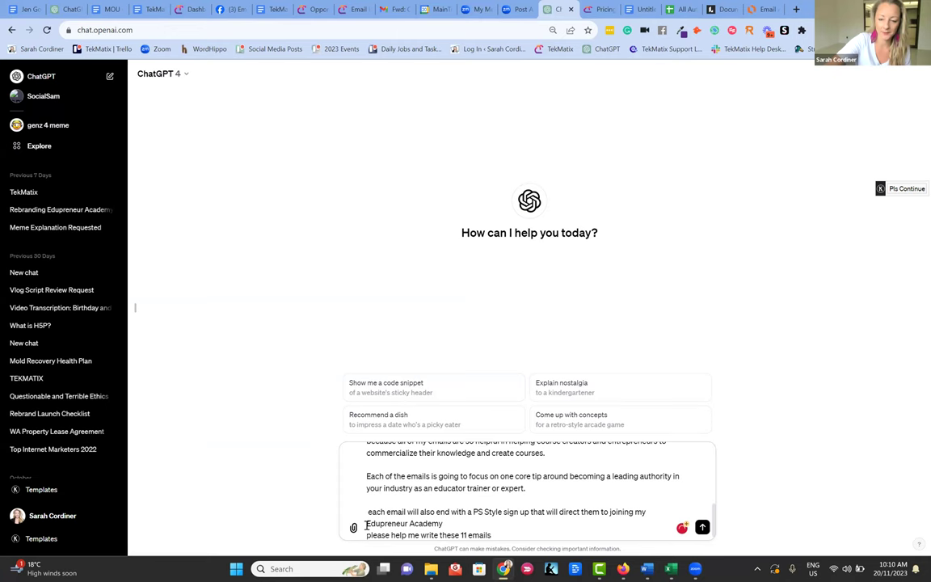
key("ctrl+z")
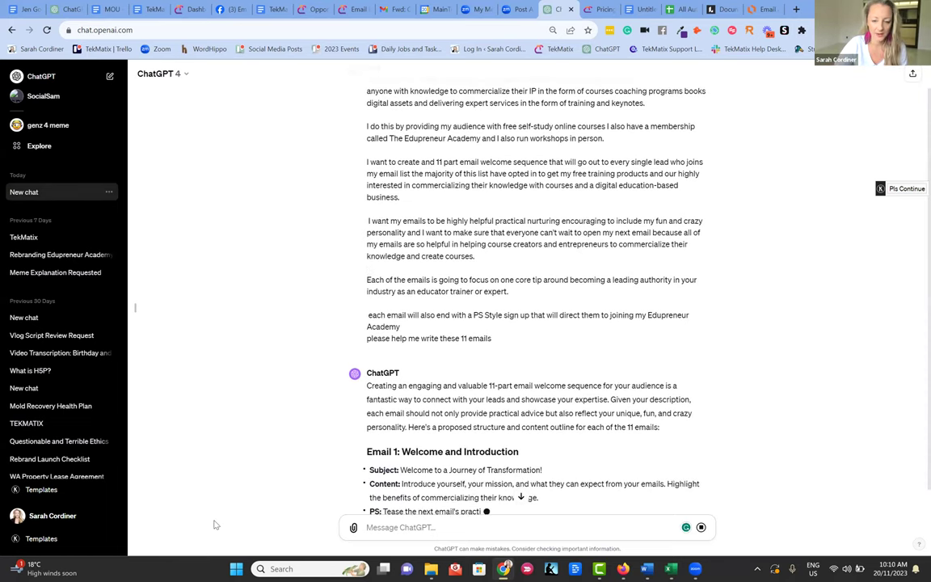
- Review the 11-email outline and select the Email 1 block
scroll(484, 292, "down", 3)
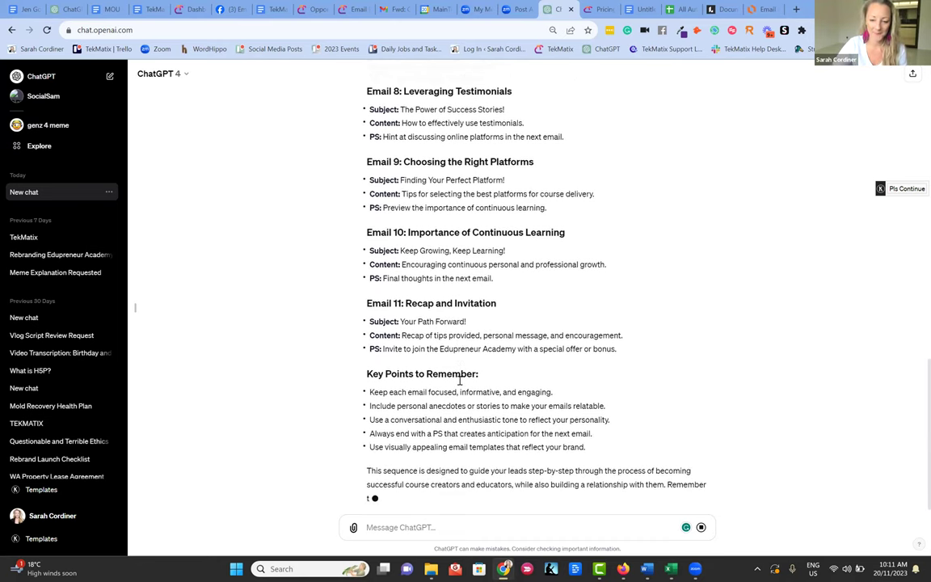
scroll(406, 293, "up", 2)
scroll(407, 292, "up", 8)
scroll(522, 330, "down", 1)
left_click_drag(522, 330, 366, 271)
key("ctrl+c")
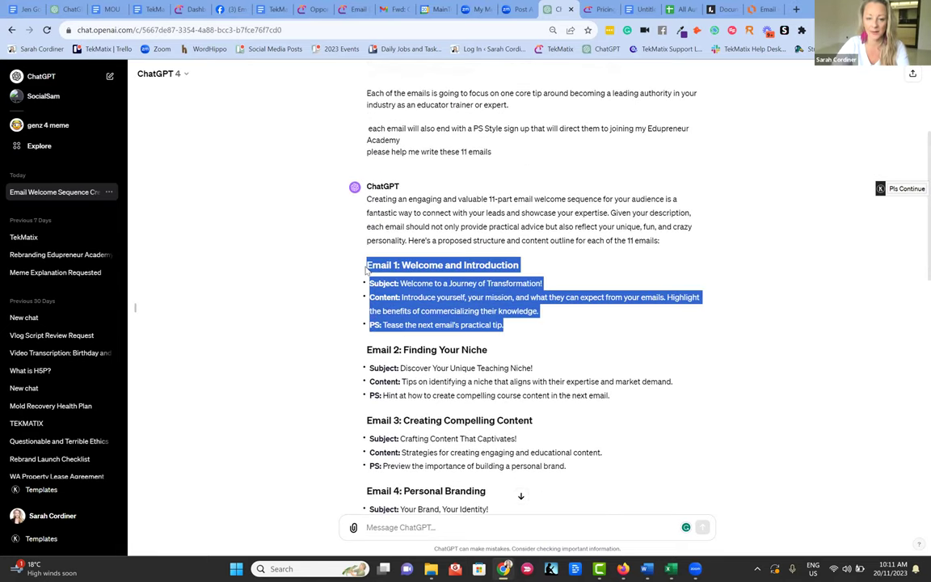
scroll(499, 299, "down", 6)
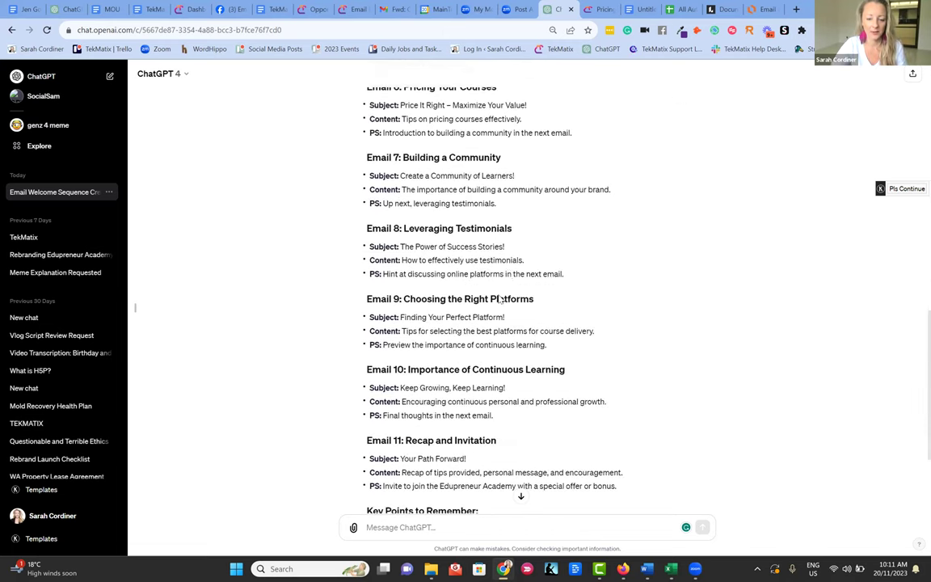
scroll(499, 299, "down", 2)
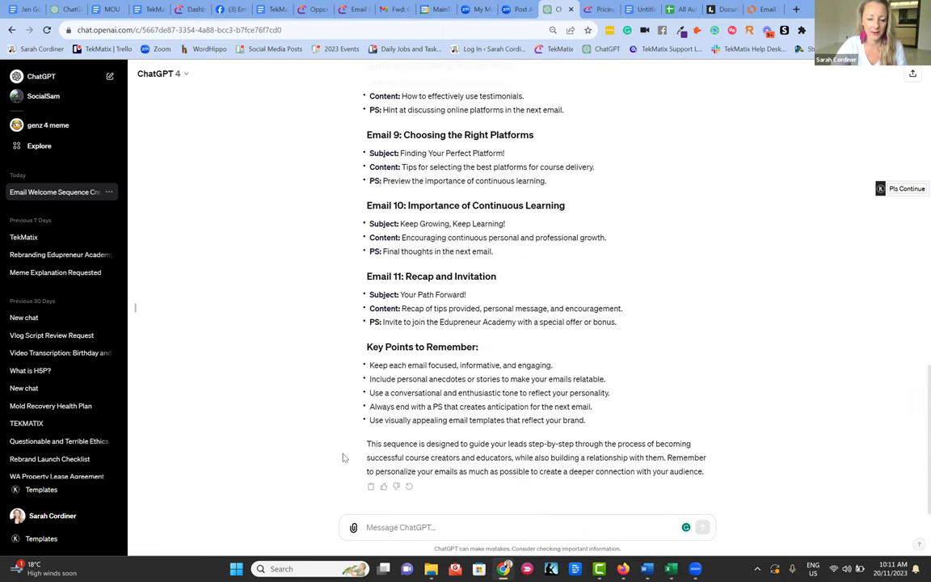
- Ask ChatGPT to write the pasted Email 1 outline as a full email in the author's style
type("plese")
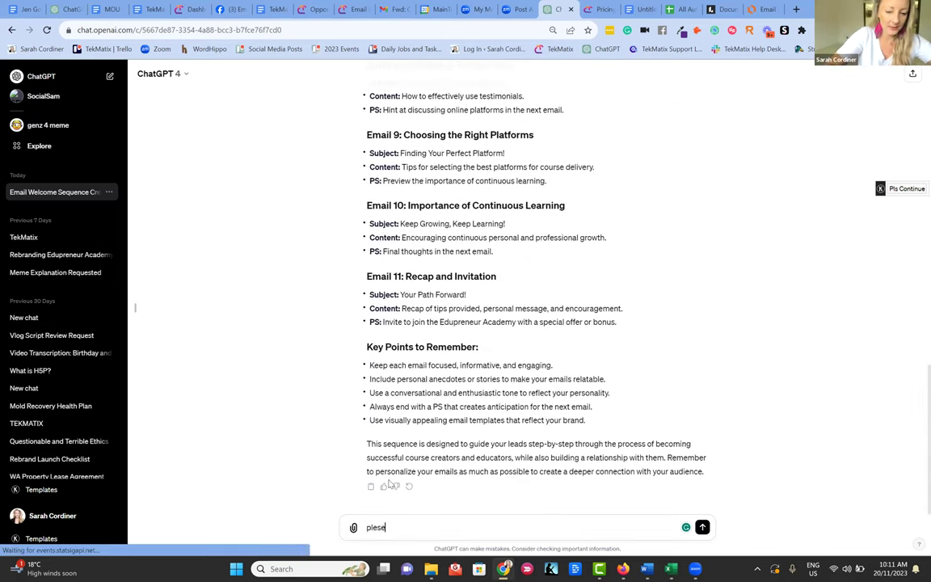
key("BackSpace")
key("BackSpace")
type("ase wr")
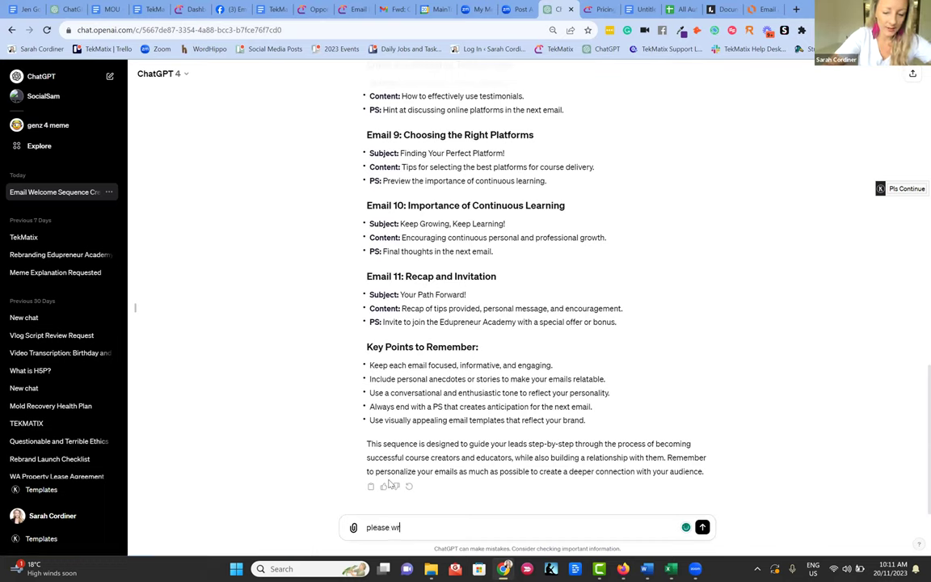
type("ite tsis email in the style")
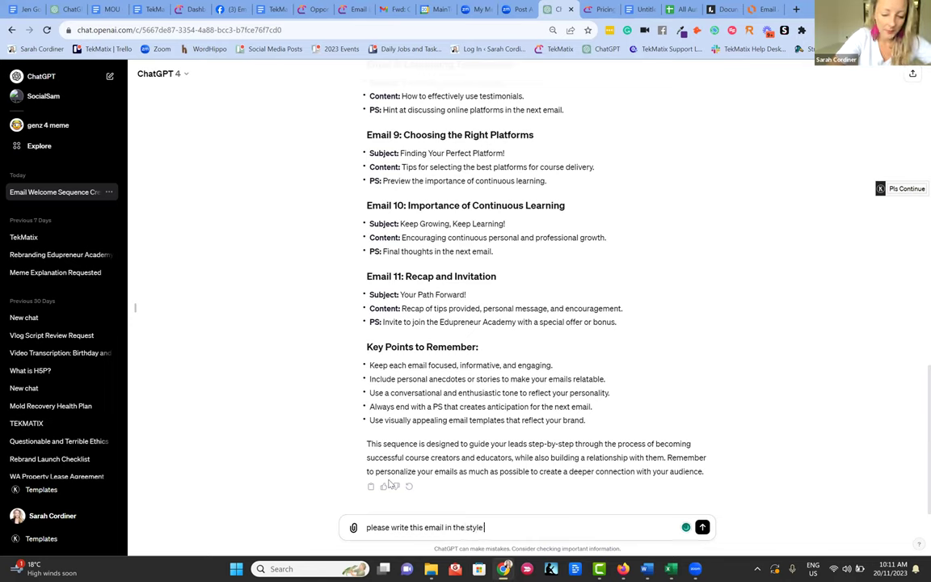
type(" of a")
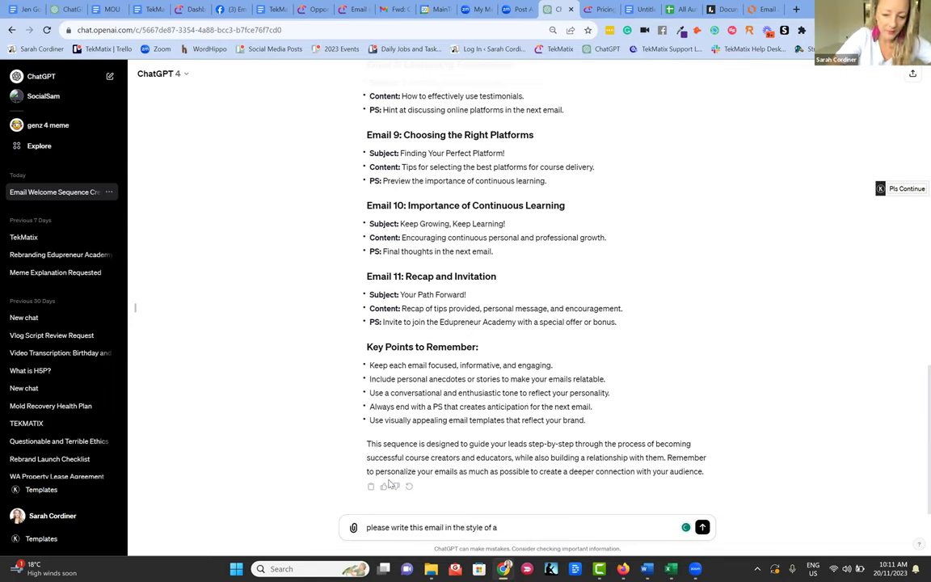
type("r==arah cor")
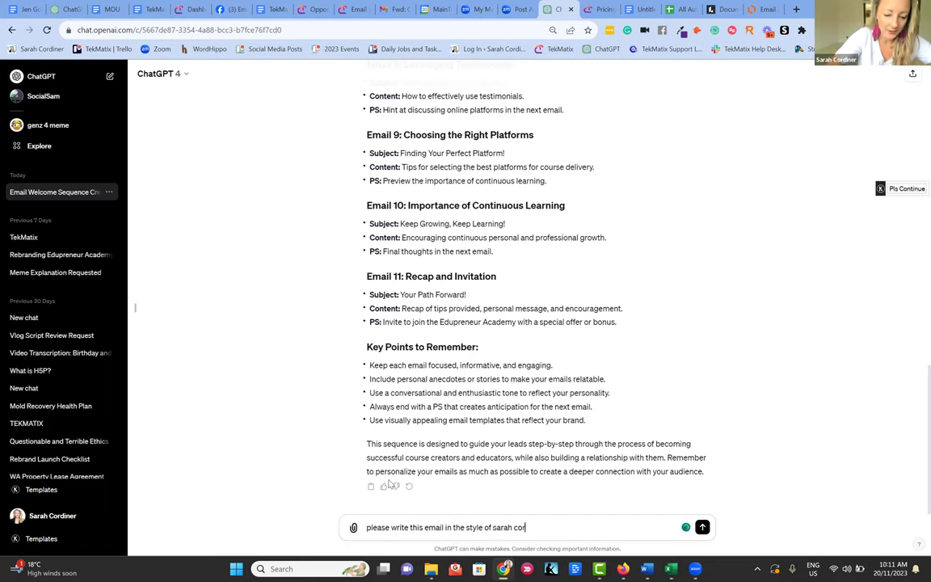
type("diner:")
key("ctrl+v")
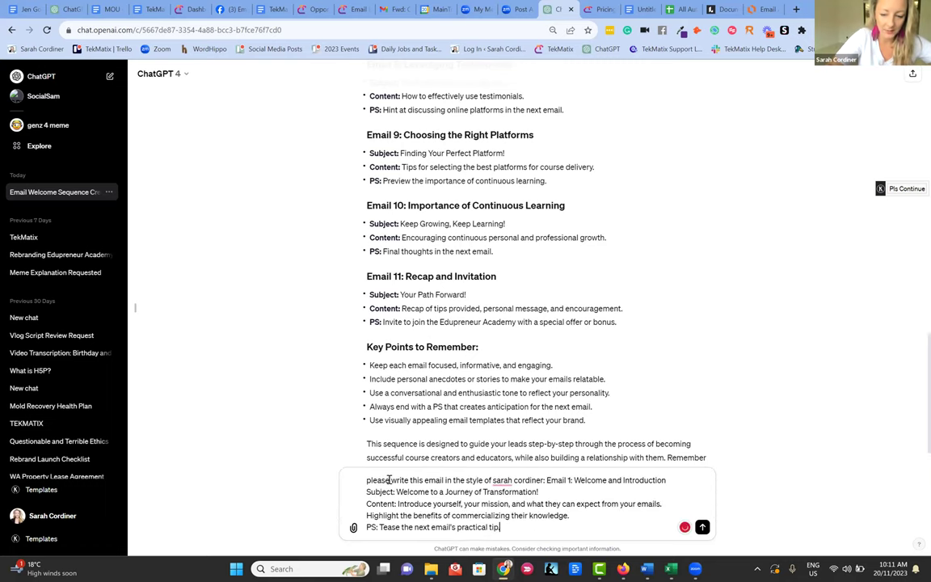
key("Return")
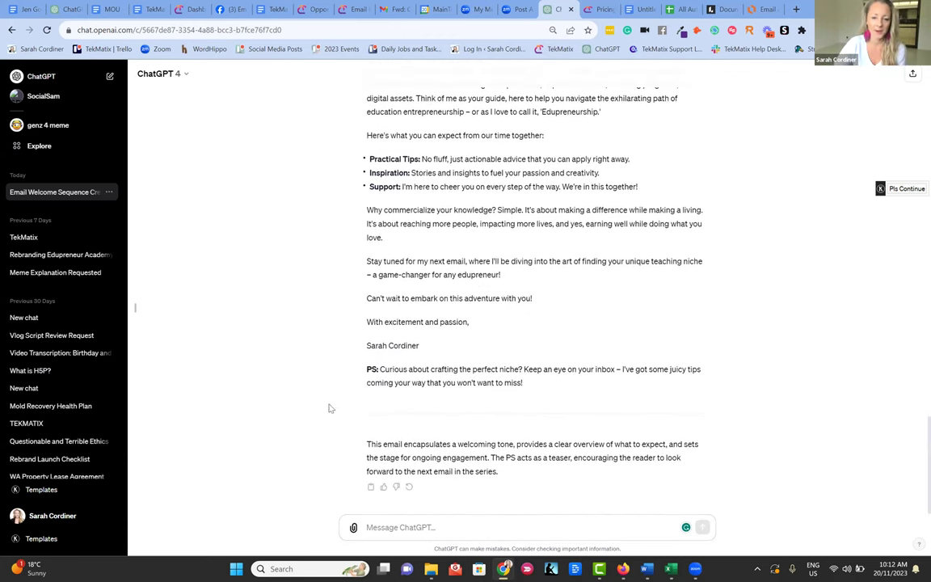
- Select the Email 1 draft from 'Hello there' to the PS, then switch to the TekMatix Customer Journey tab
scroll(485, 371, "up", 5)
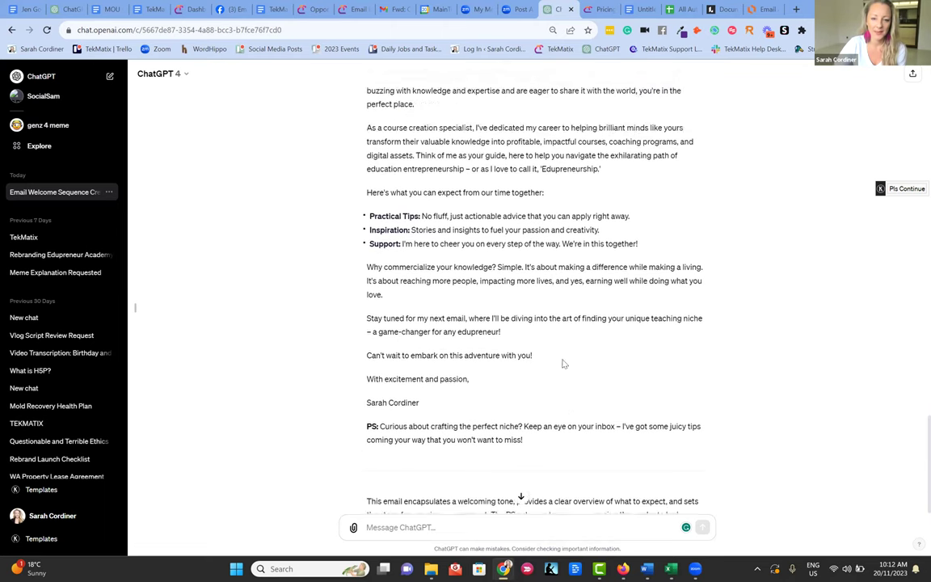
scroll(566, 358, "down", 5)
scroll(567, 349, "up", 3)
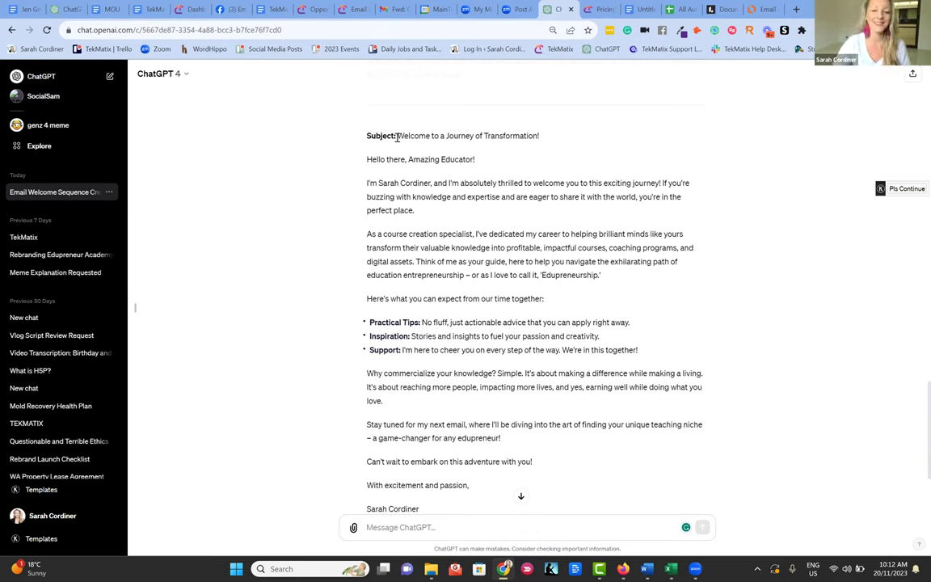
left_click_drag(365, 161, 552, 349)
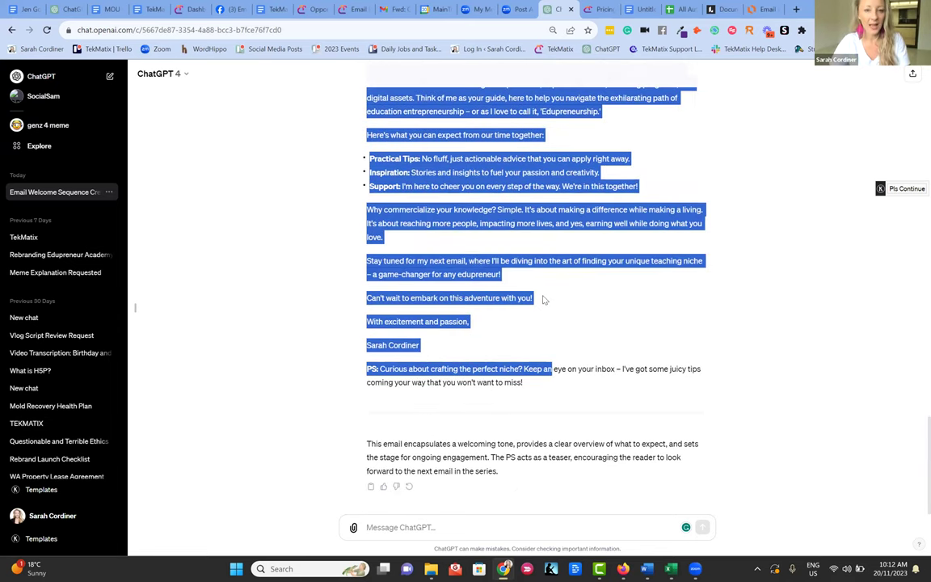
scroll(544, 301, "up", 3)
left_click(315, 8)
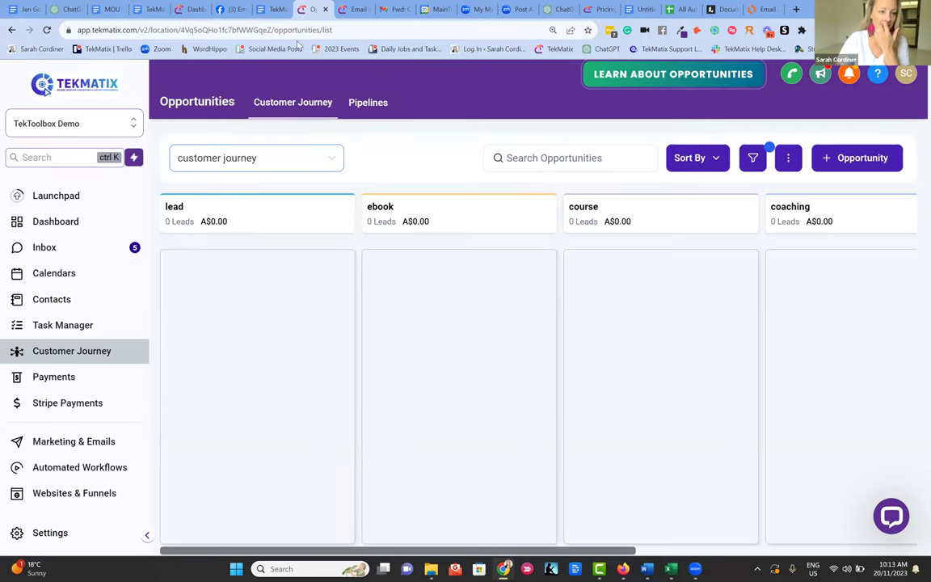
- Go to Marketing & Emails and open the Email Builder template list
left_click(97, 442)
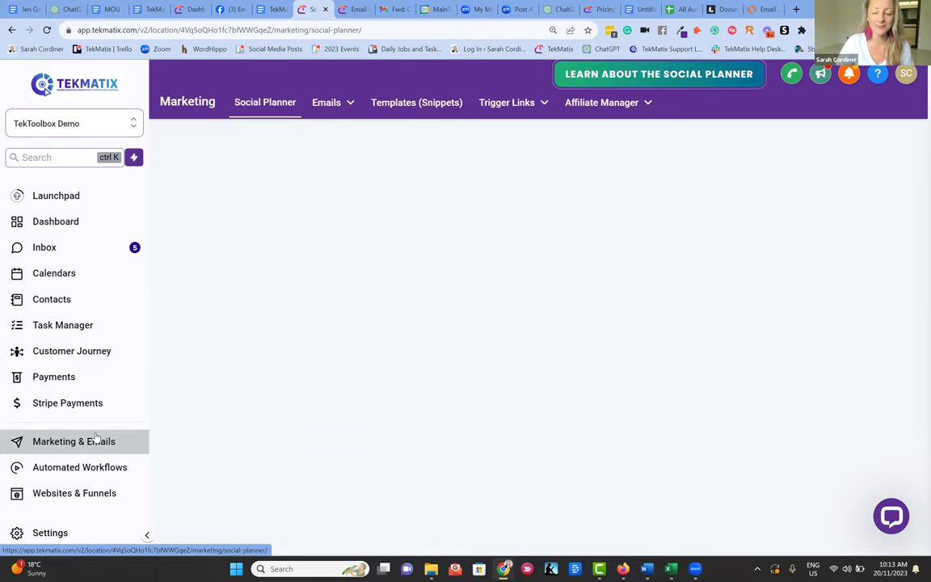
mouse_move(345, 107)
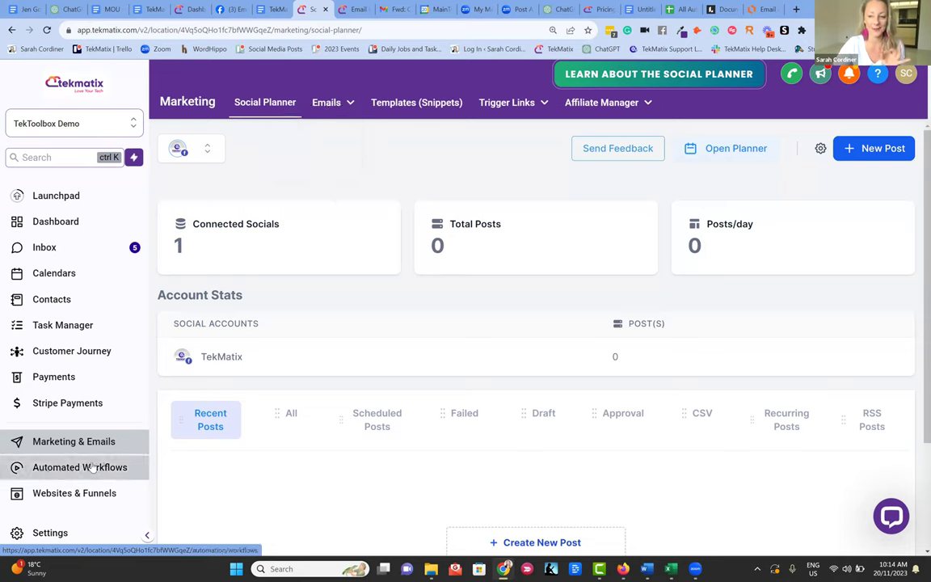
mouse_move(326, 103)
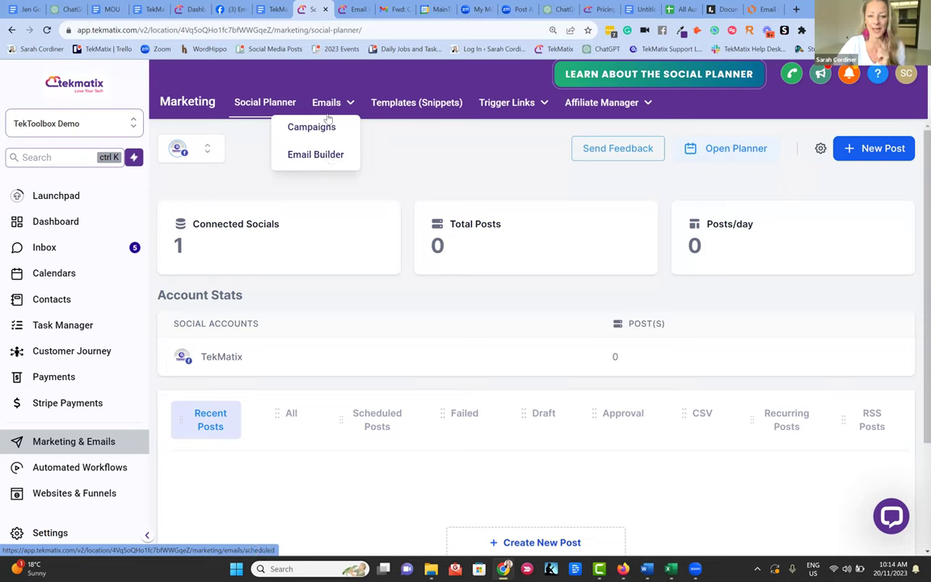
left_click(319, 155)
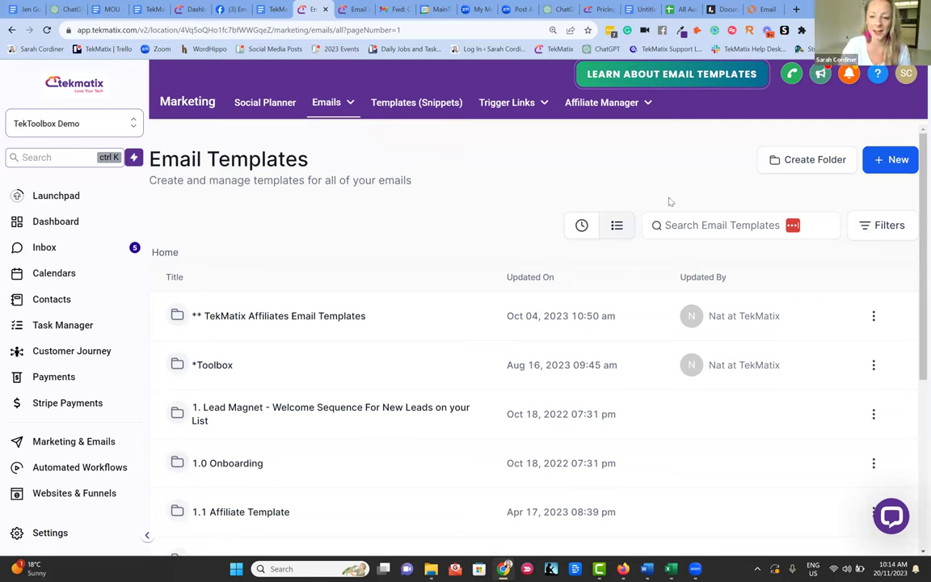
- Search templates for 'master', enter the 0.1 Master Template folder, and open the Master Email Template
left_click(691, 225)
type("master")
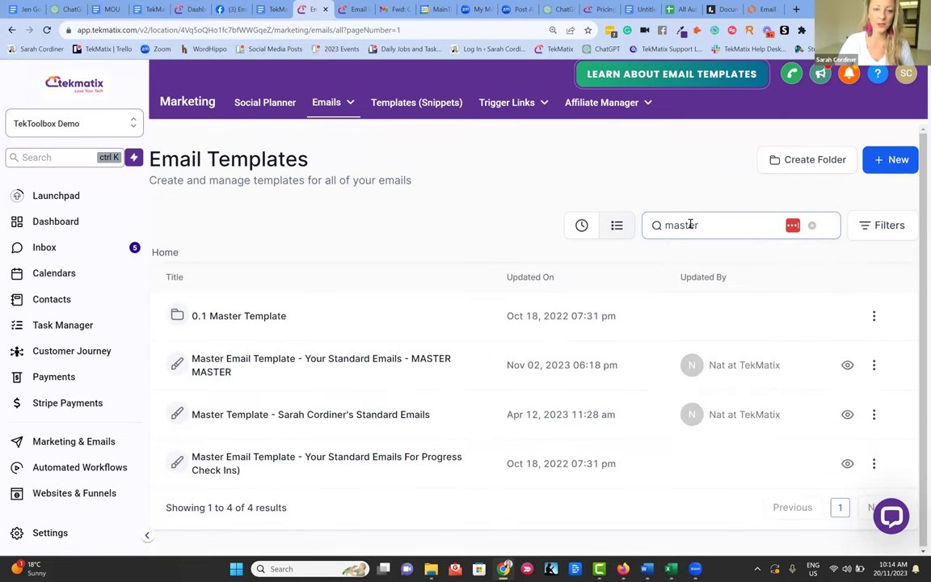
left_click(328, 101)
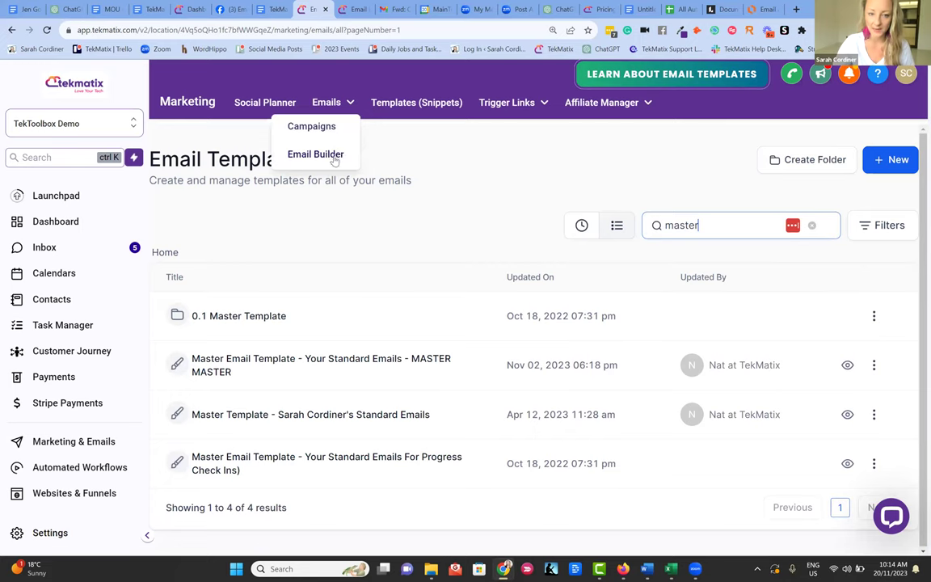
left_click(706, 226)
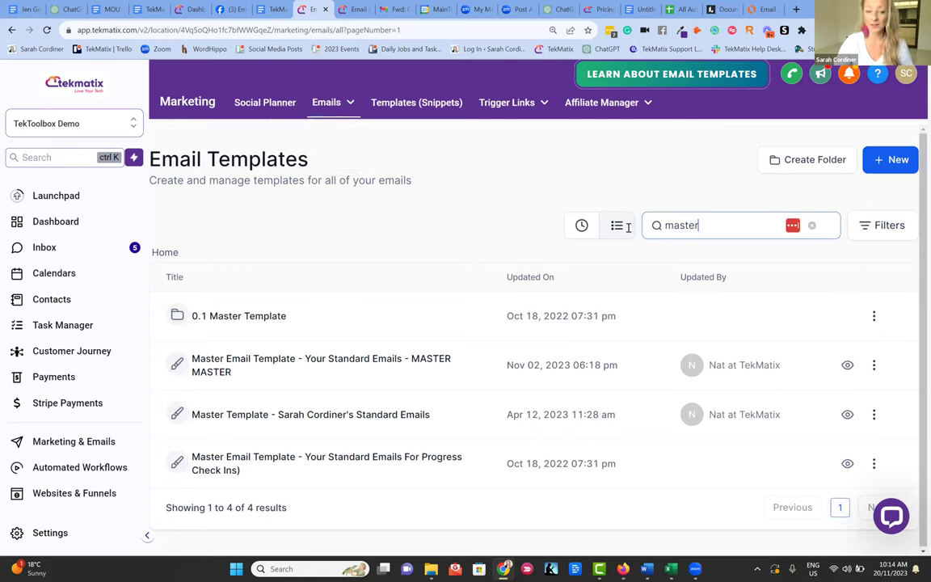
left_click(240, 319)
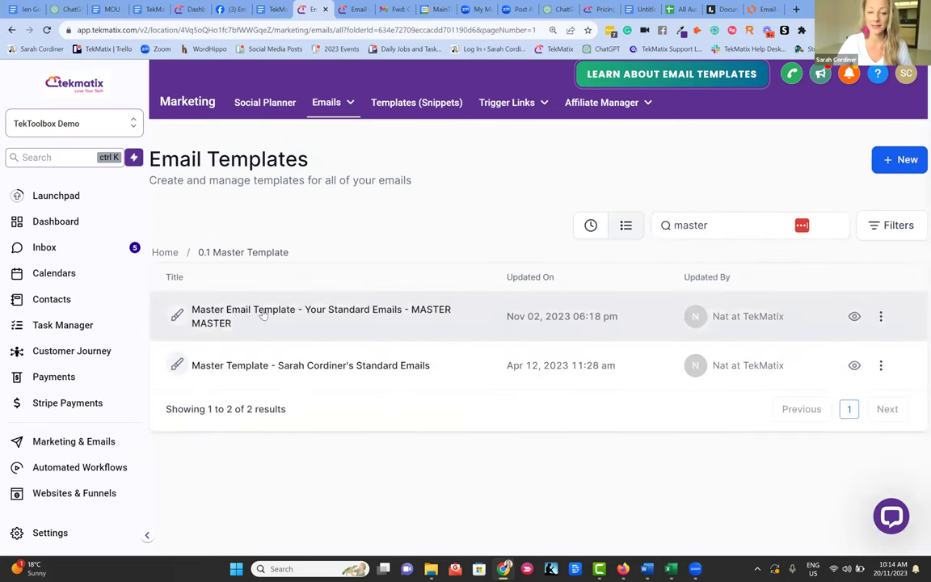
left_click(259, 313)
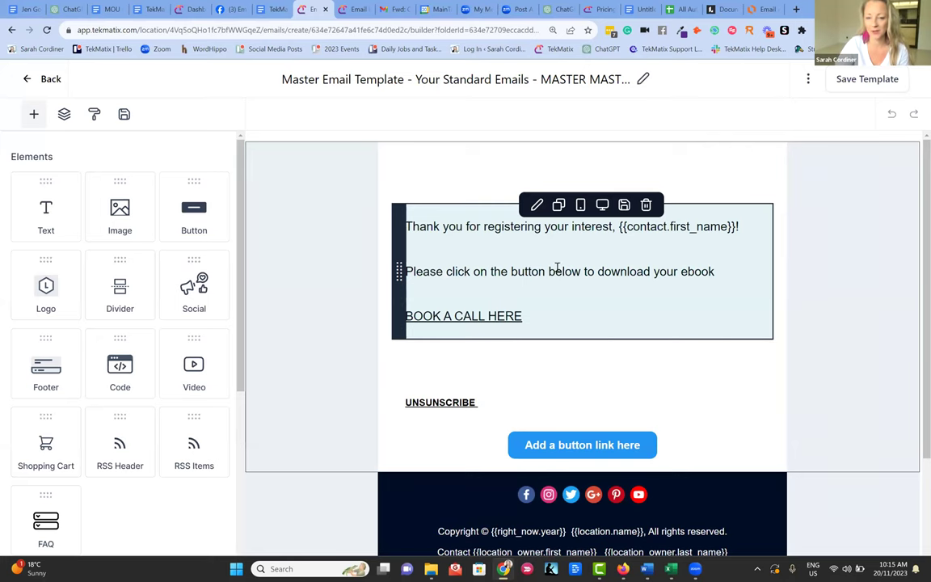
- Review the Facebook and Instagram link settings in the footer's social icons row
scroll(556, 267, "down", 2)
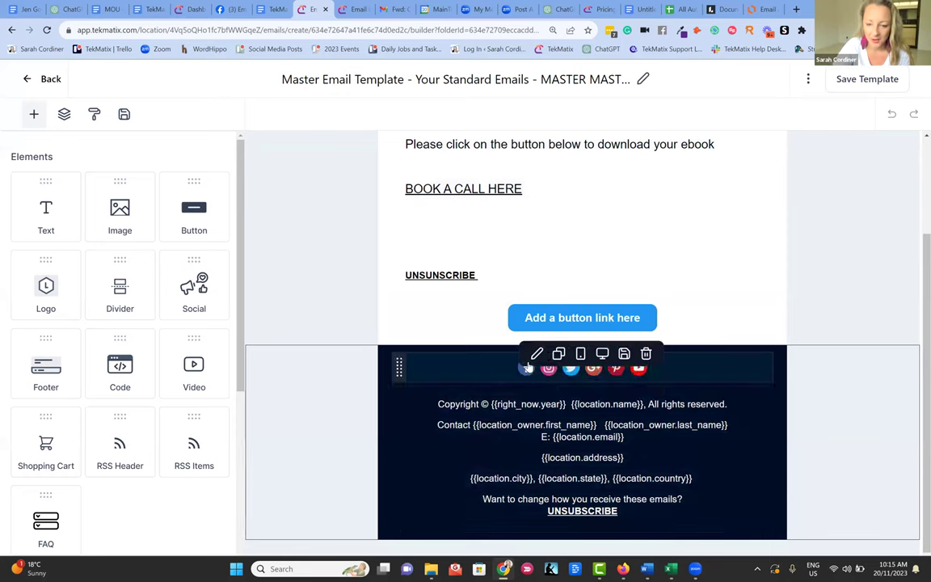
left_click(499, 373)
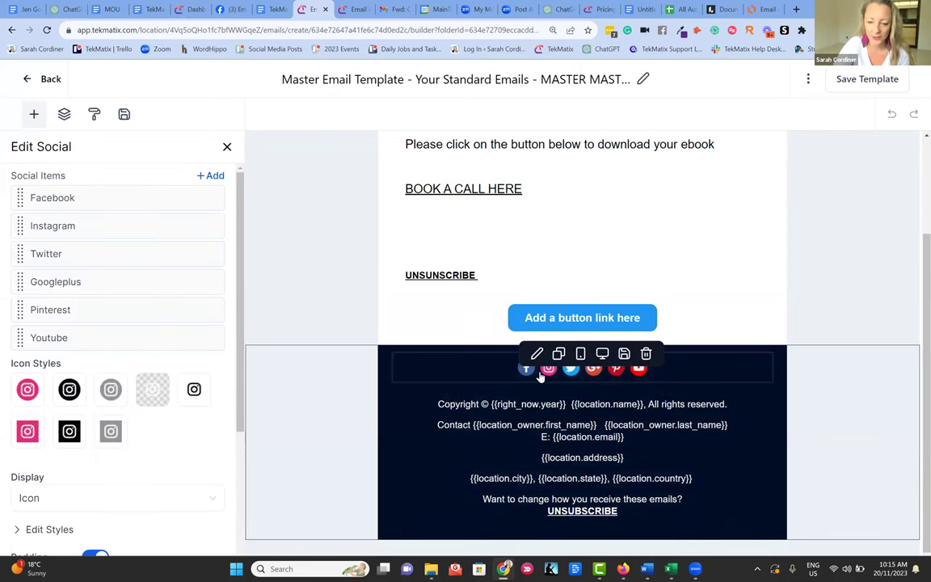
left_click(156, 199)
left_click(49, 267)
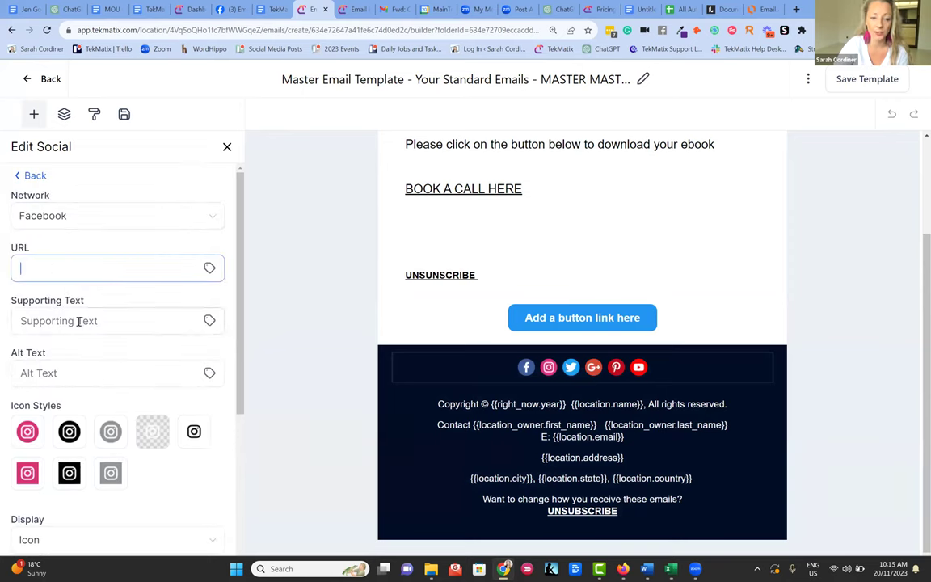
left_click(29, 175)
left_click(155, 226)
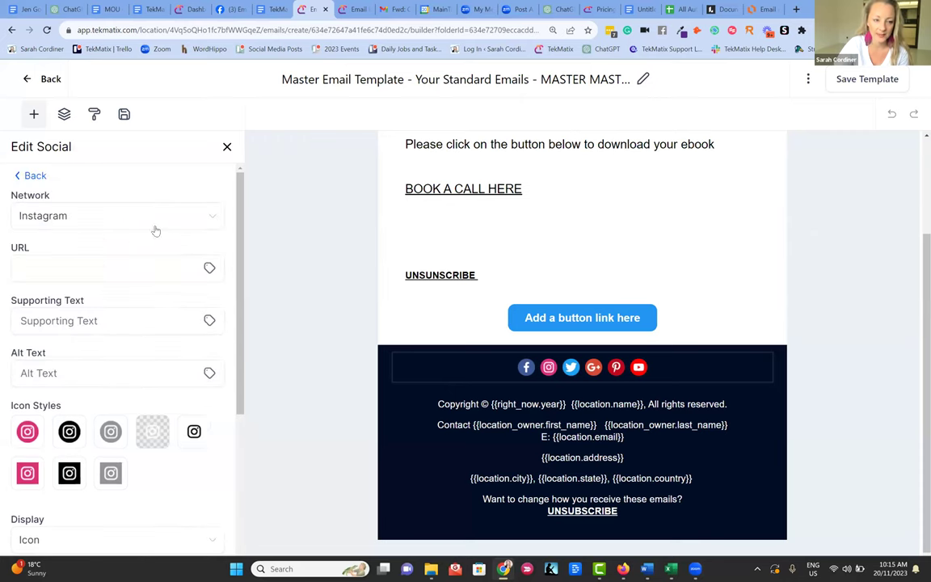
left_click(33, 175)
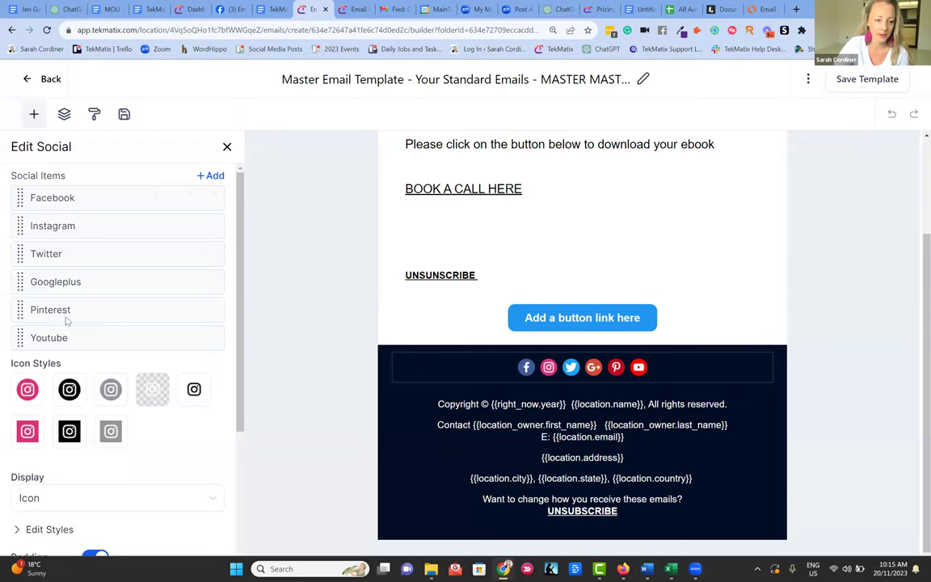
- Add a Custom network item to the social footer, save the template, and leave the editor
left_click(210, 176)
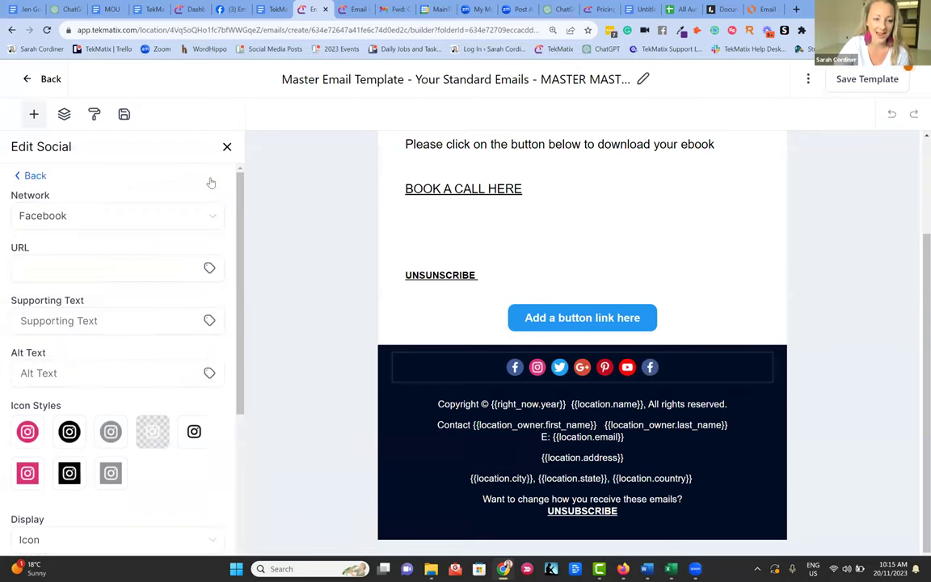
left_click(105, 218)
scroll(123, 305, "down", 3)
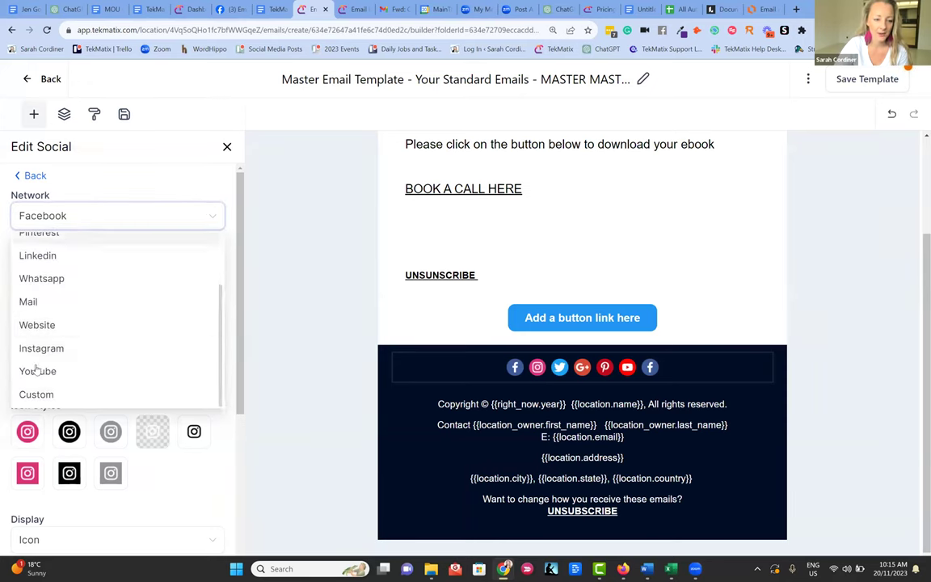
left_click(38, 396)
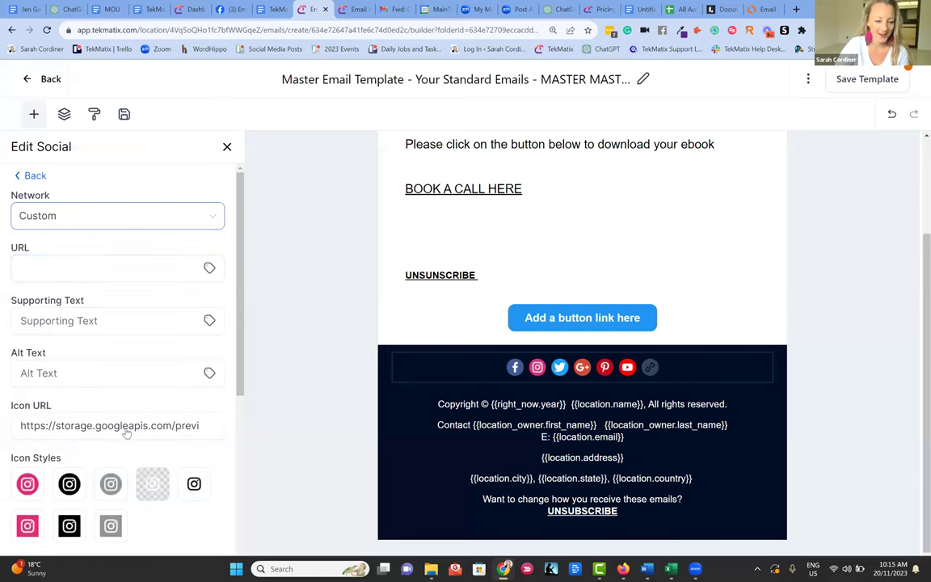
scroll(129, 372, "down", 2)
left_click(92, 210)
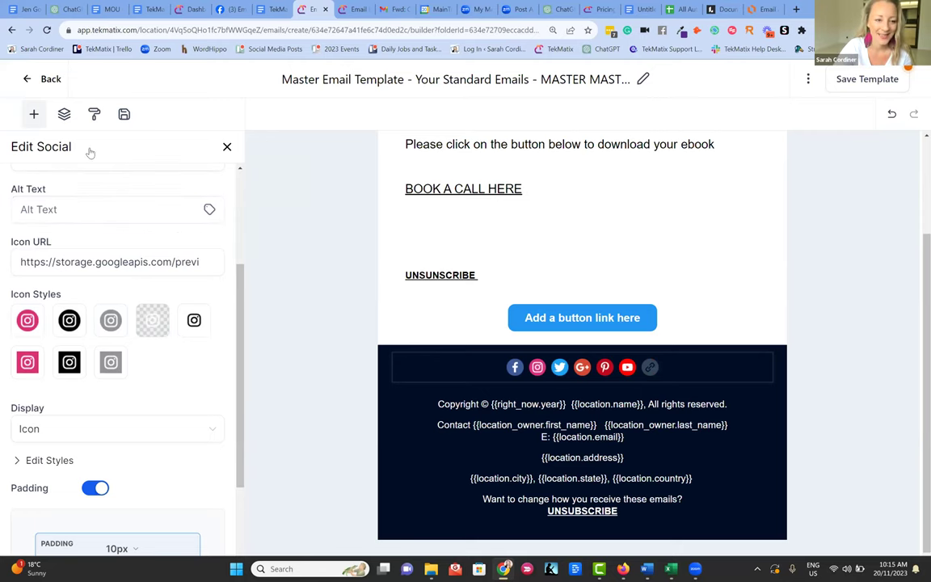
scroll(88, 154, "up", 3)
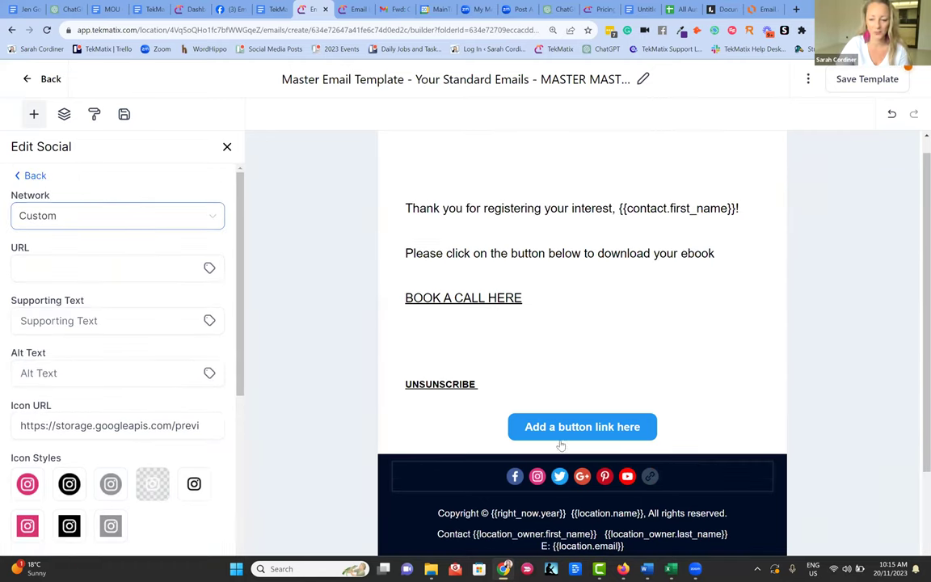
left_click(559, 476)
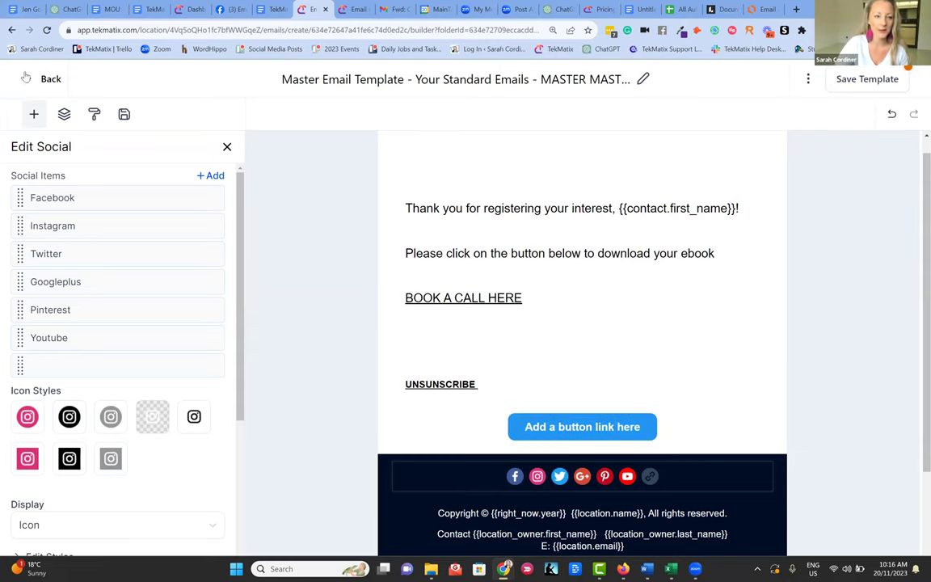
left_click(877, 78)
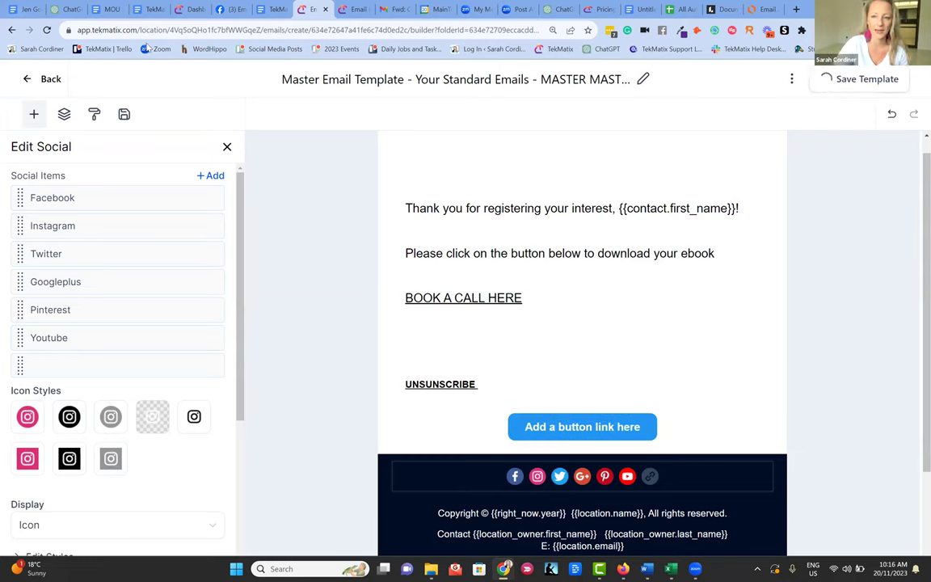
left_click(32, 82)
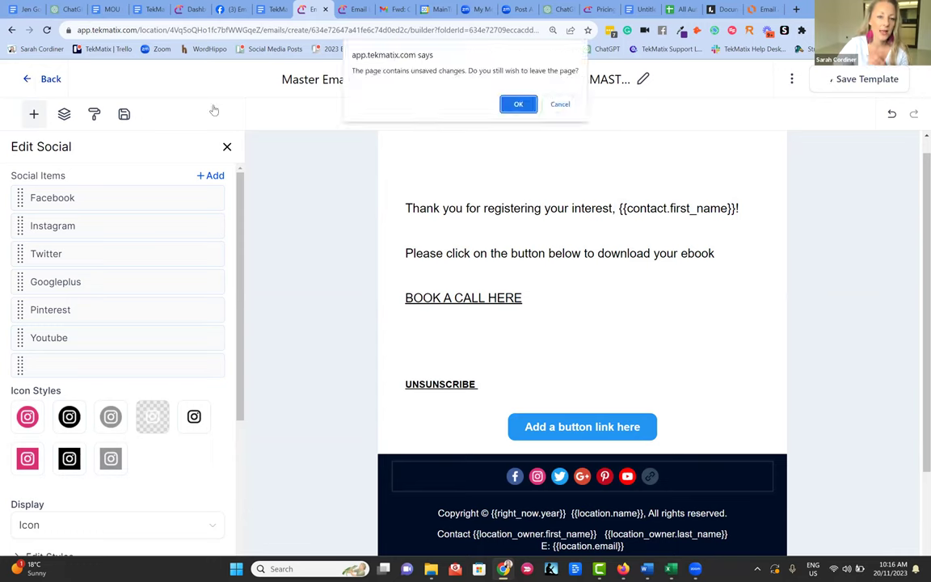
- Leave the template editor despite the unsaved-changes warning and return to the email templates list
left_click(521, 105)
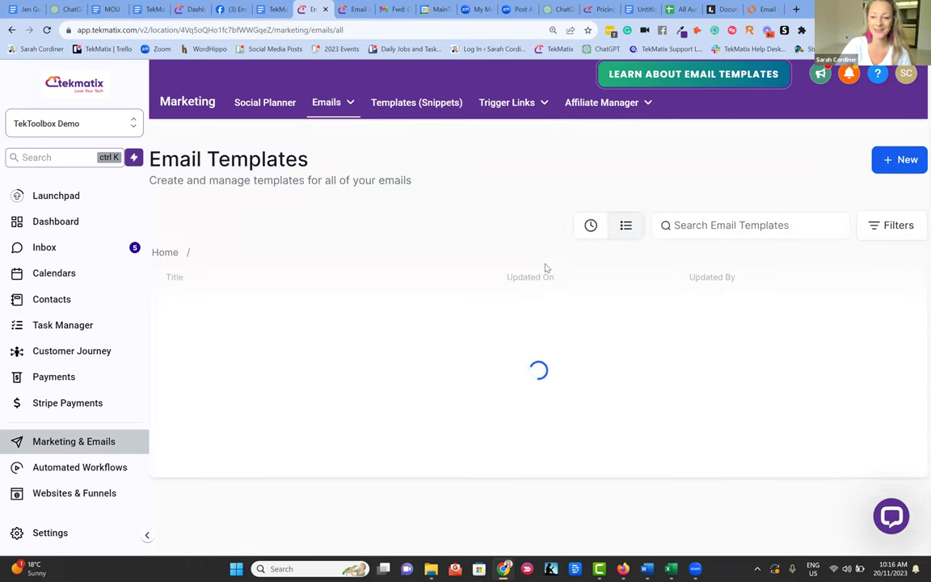
left_click(708, 220)
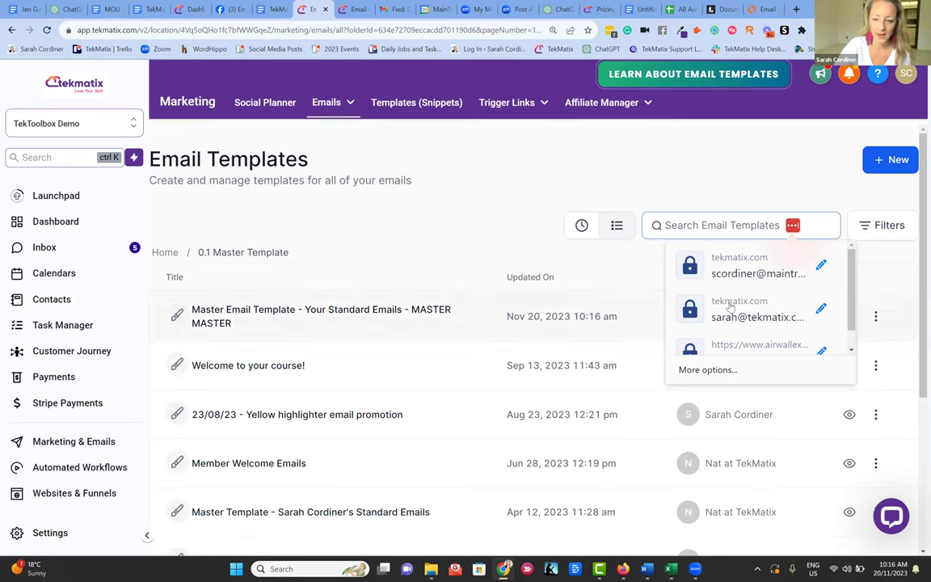
left_click(558, 166)
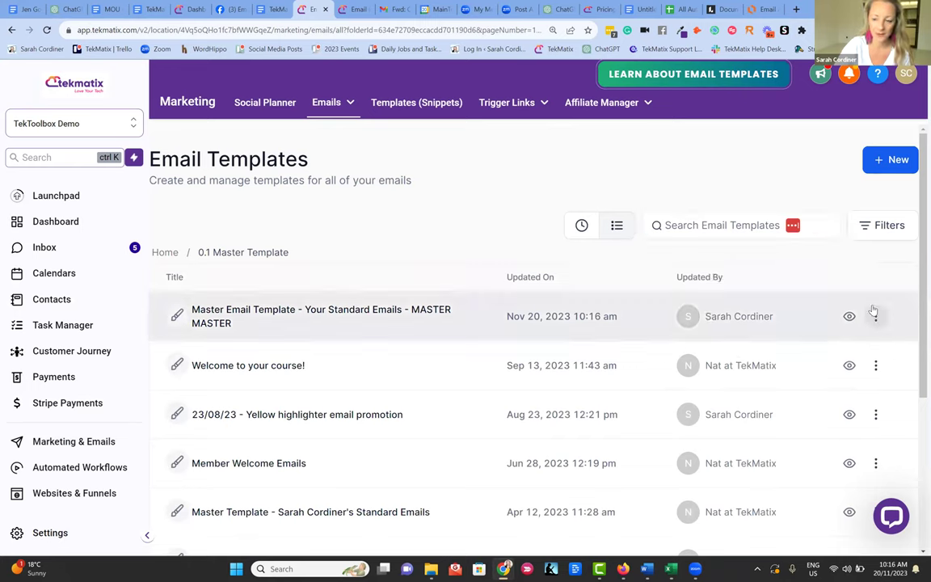
- Clone the master email template and clear the copy's prefilled name
left_click(875, 318)
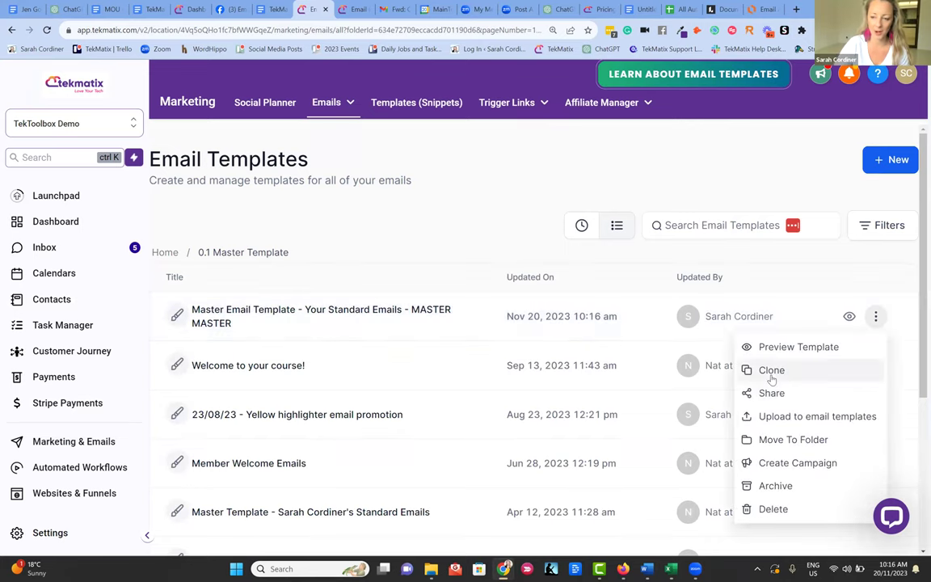
left_click(772, 372)
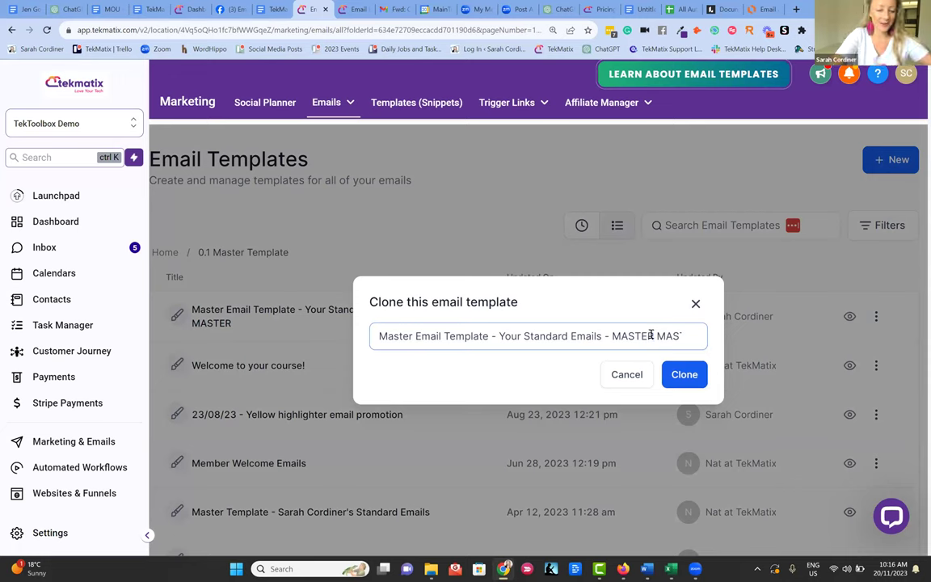
triple_click(650, 335)
key("BackSpace")
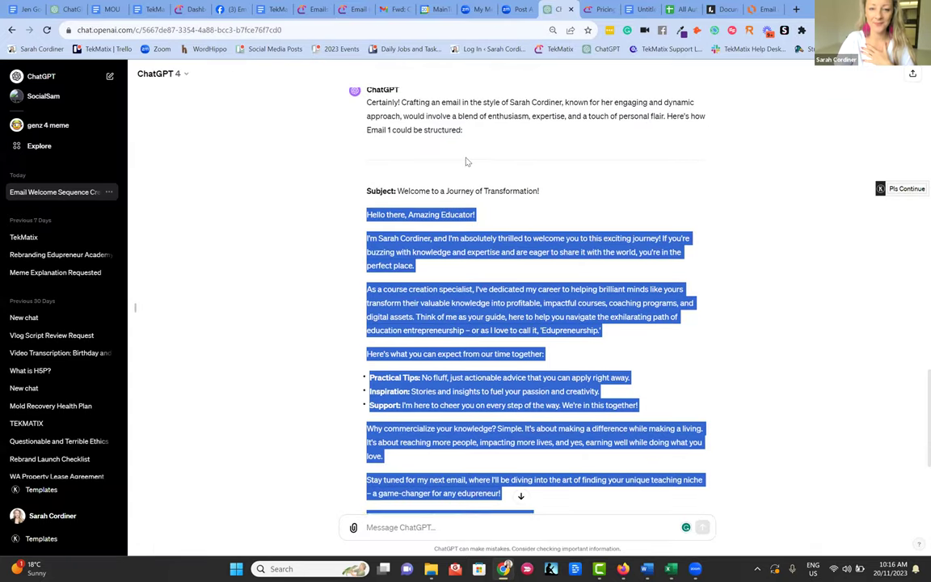
- Review ChatGPT's Email 1 outline and 'Welcome to a Journey of Transformation!' draft, then return to TekMatix
scroll(463, 168, "up", 3)
scroll(463, 167, "up", 15)
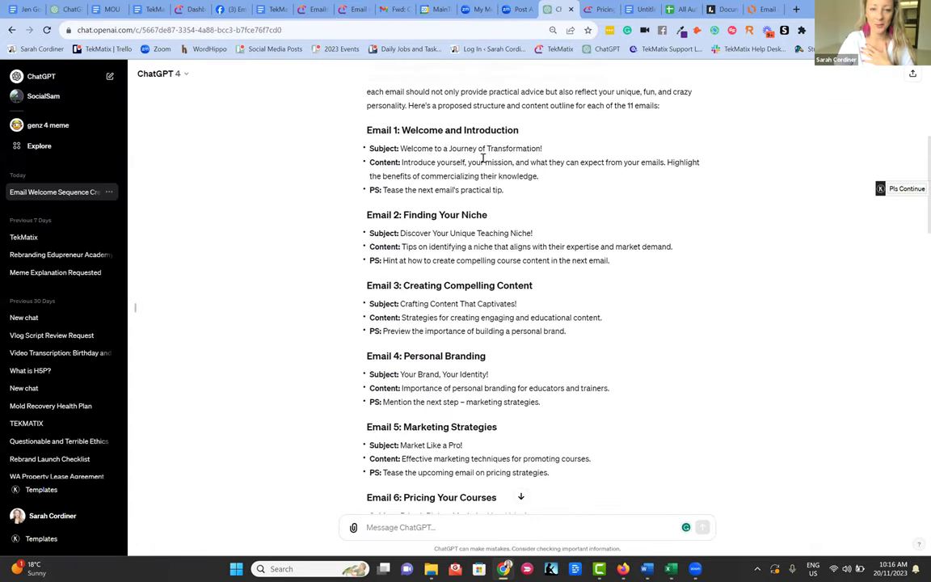
scroll(473, 162, "up", 2)
scroll(485, 186, "down", 2)
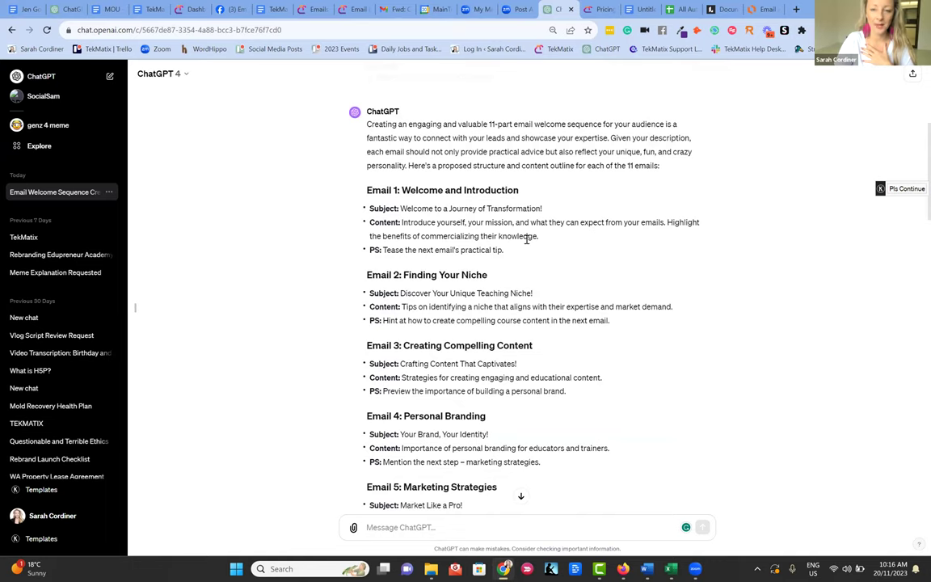
scroll(526, 239, "down", 4)
scroll(532, 202, "down", 12)
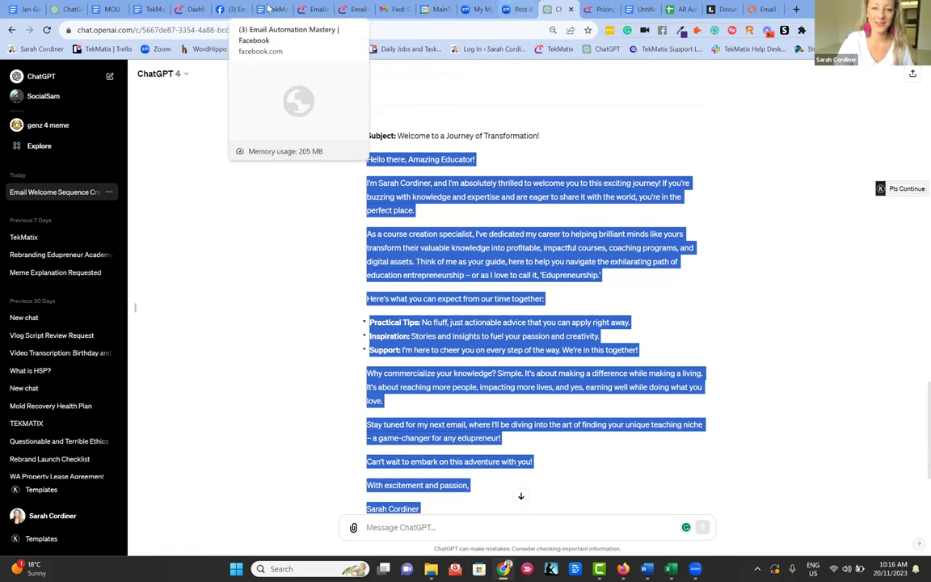
left_click(319, 11)
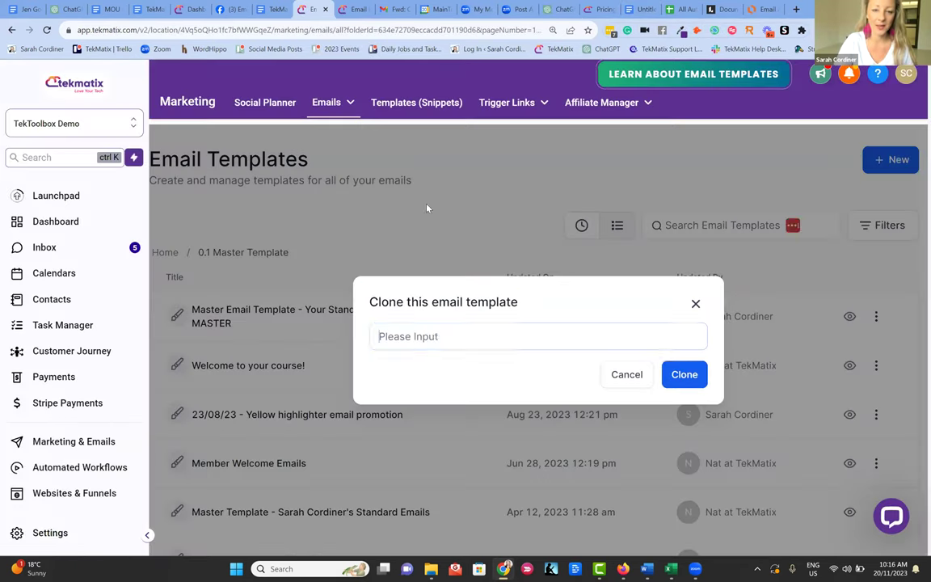
- Name the clone 'Welcome - Email 1 - Welcome' and create the copied template
left_click(432, 335)
type("elcome -")
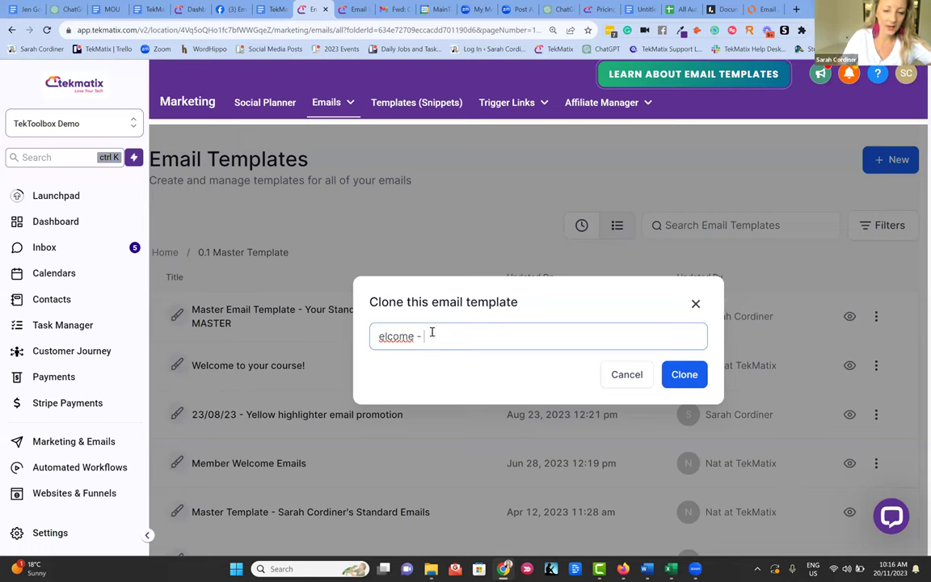
left_click(374, 335)
type("W")
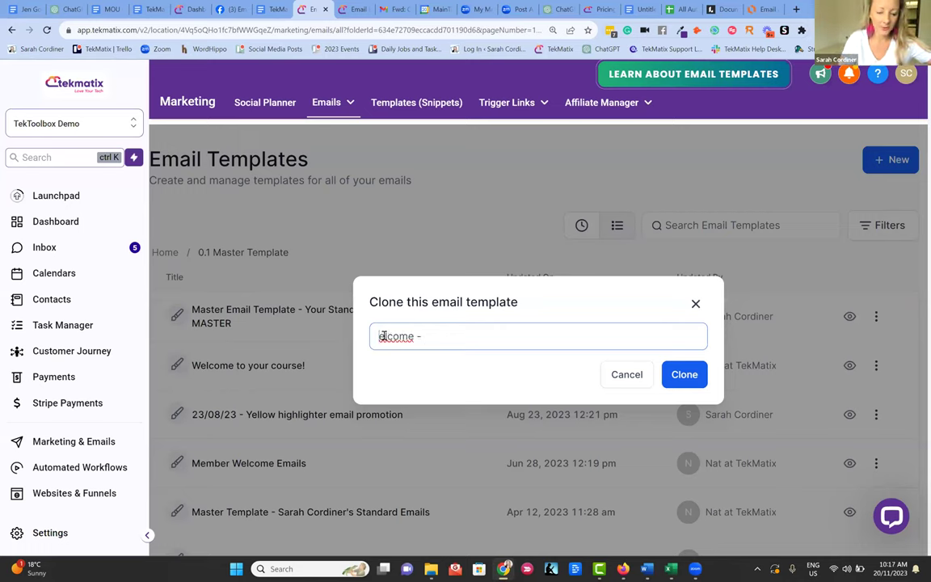
type("W")
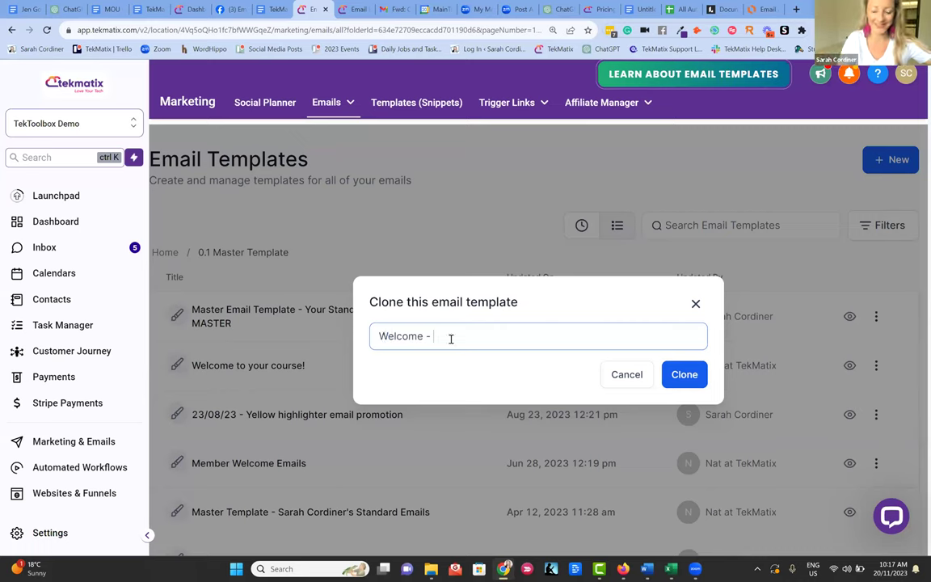
type("Email")
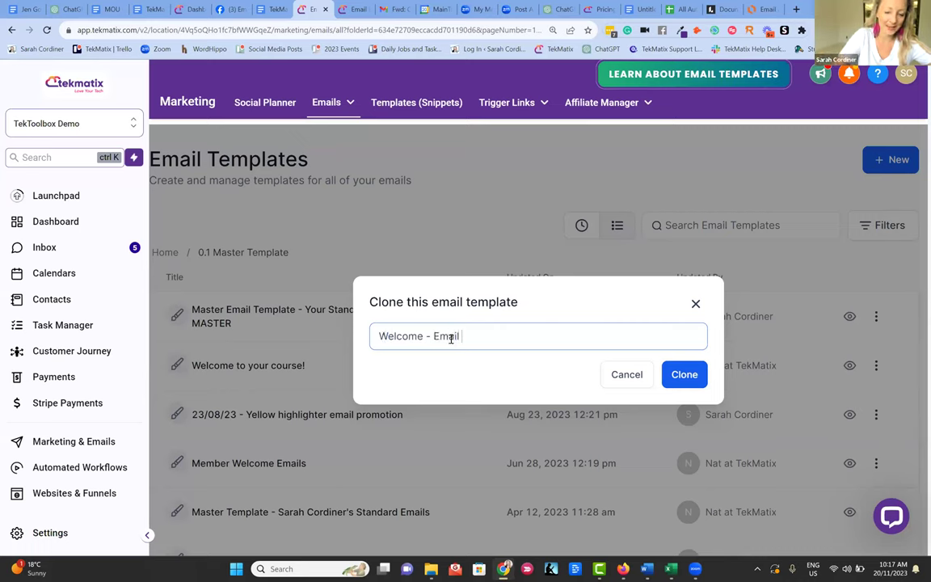
type(" 1 - Welcome")
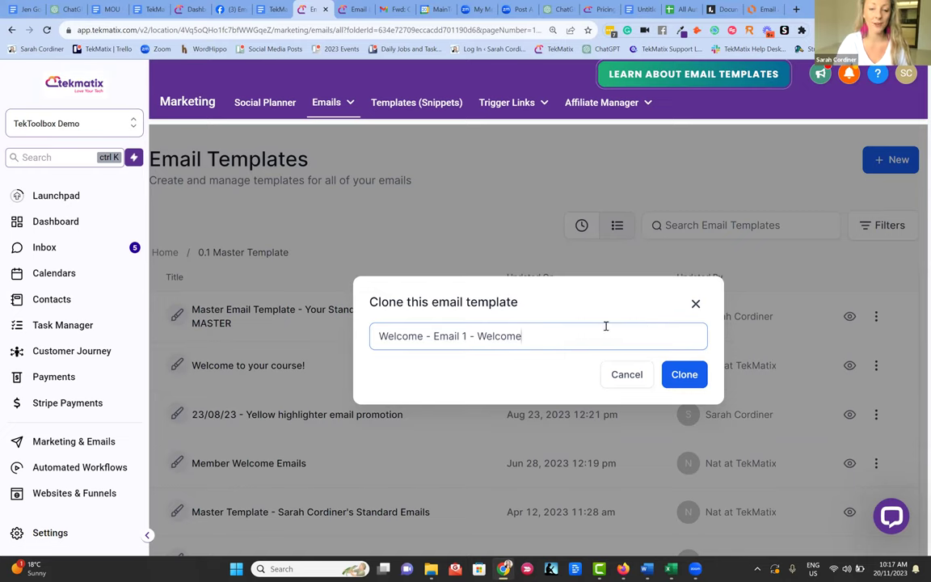
left_click(682, 374)
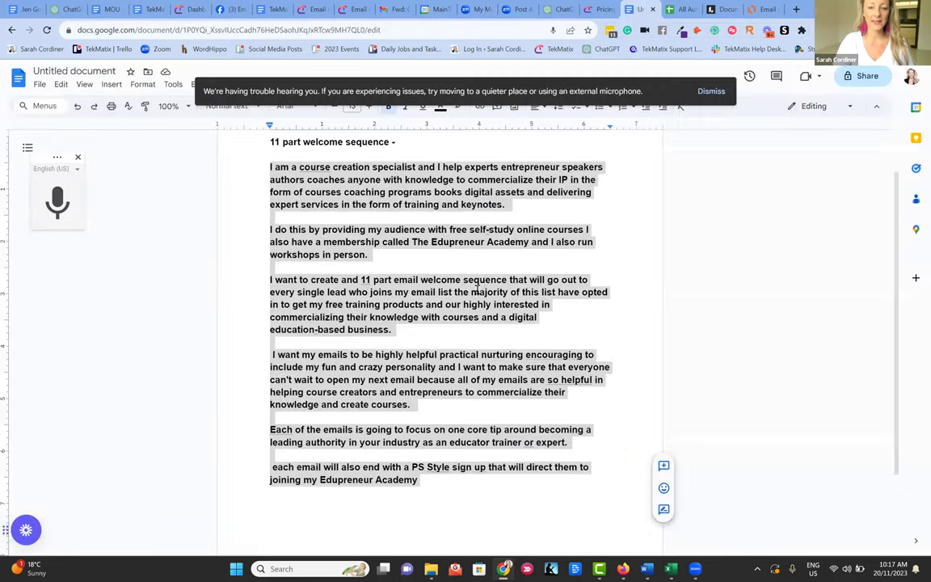
- Paste the drafted welcome email on a new line at the end of the Google Doc notes
left_click(436, 255)
scroll(405, 389, "down", 2)
key("Return")
key("Return")
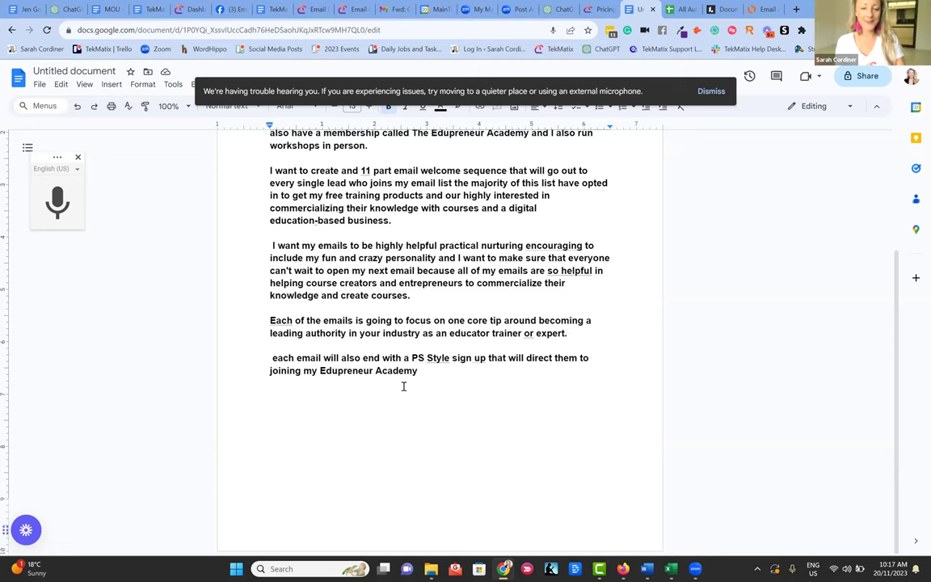
key("ctrl+v")
scroll(384, 353, "up", 10)
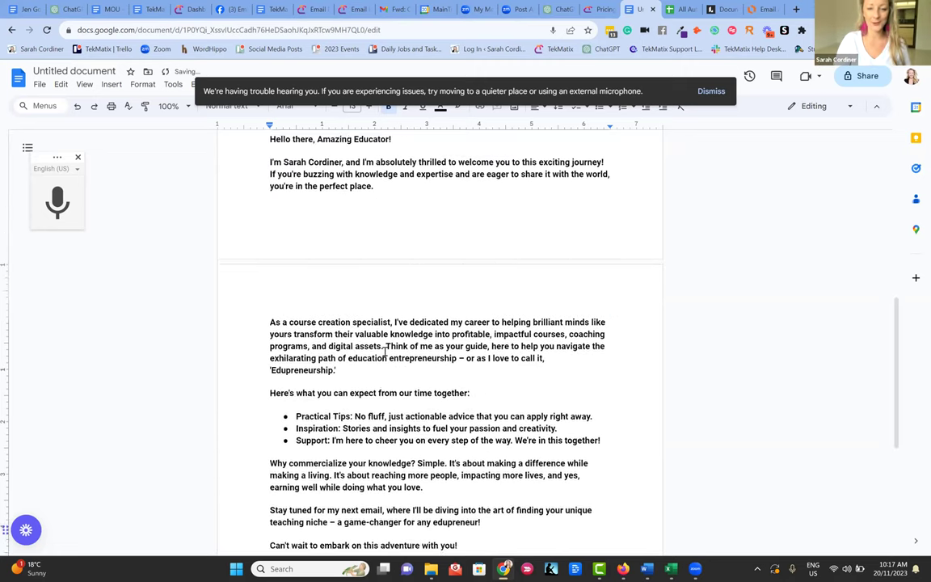
scroll(343, 330, "down", 4)
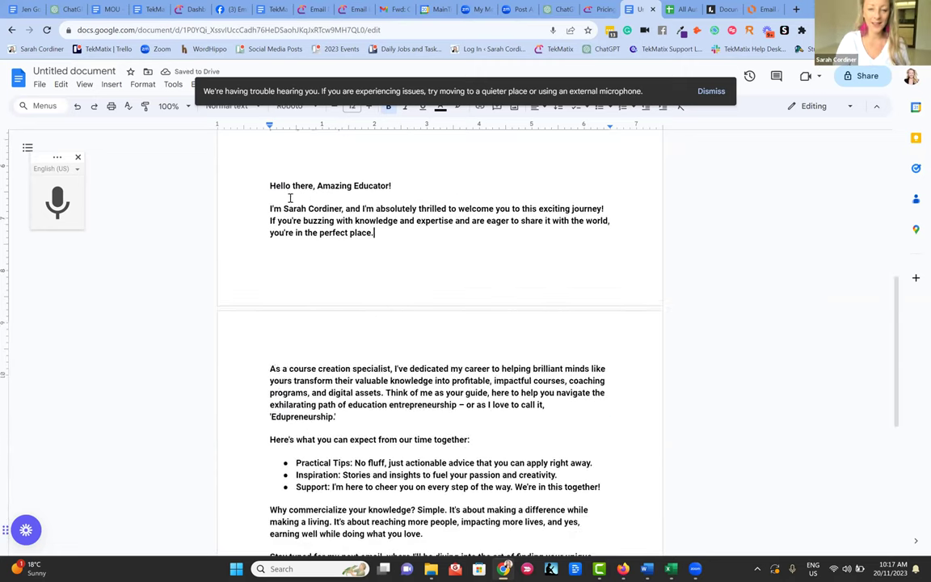
left_click(317, 9)
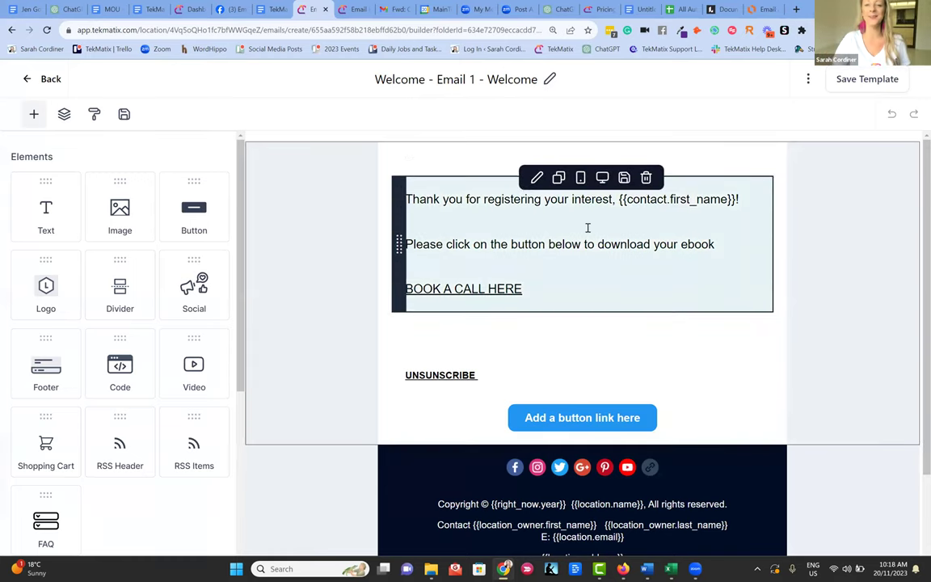
- Add a text block and an image placeholder above the Heading in the Welcome email
left_click(457, 244)
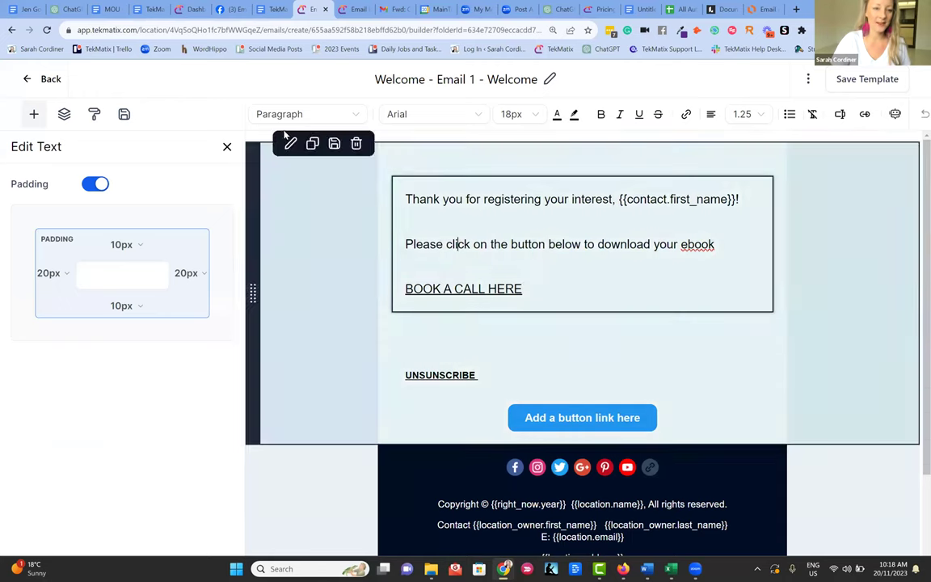
left_click(284, 135)
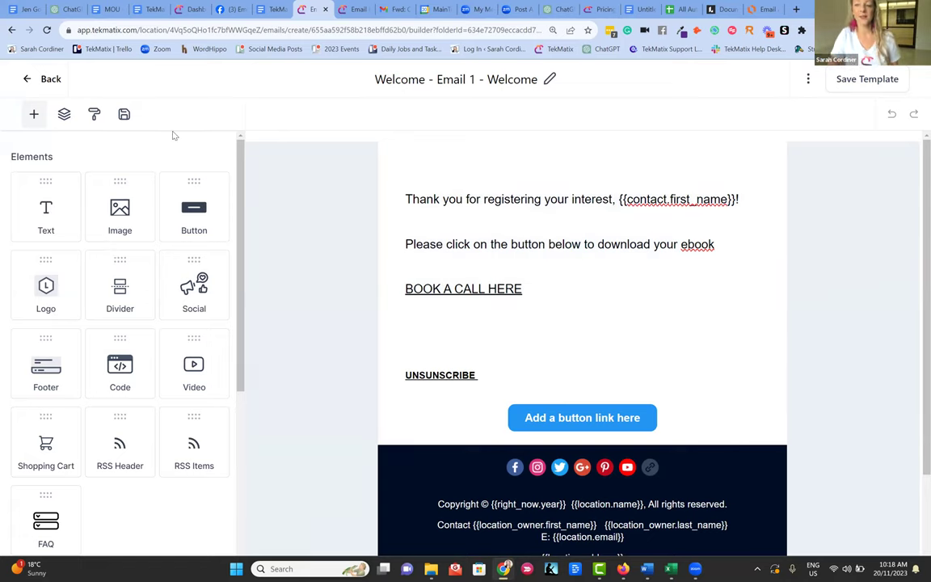
left_click_drag(44, 185, 509, 196)
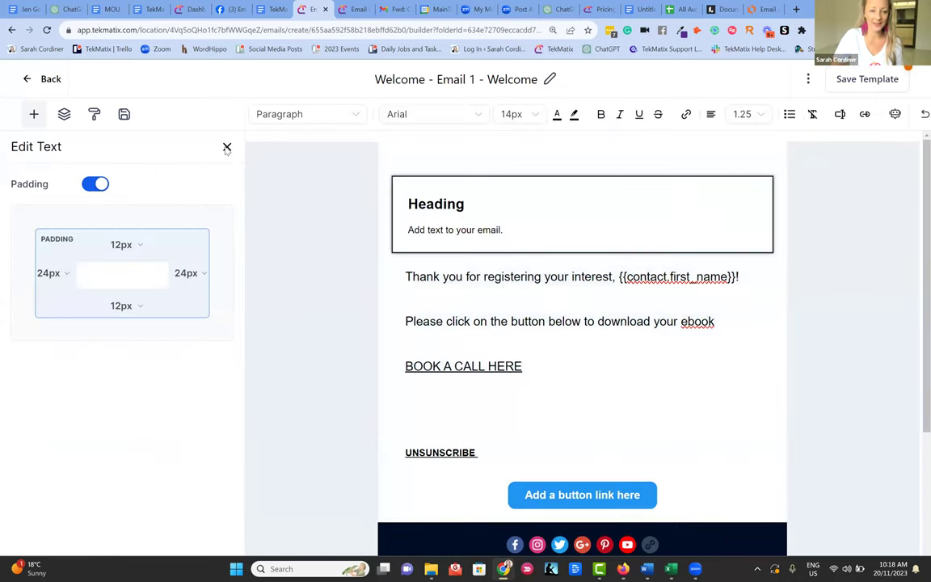
left_click(227, 148)
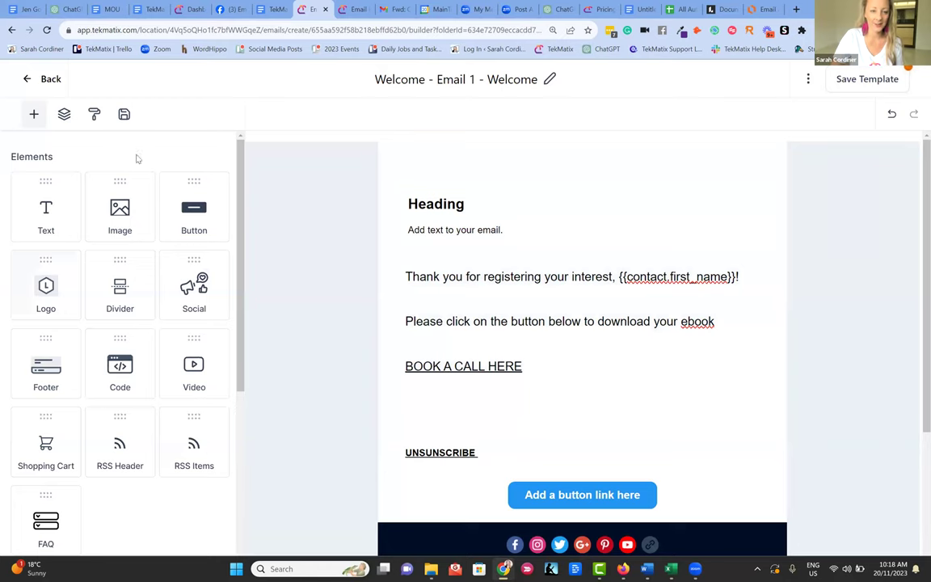
left_click_drag(106, 182, 561, 156)
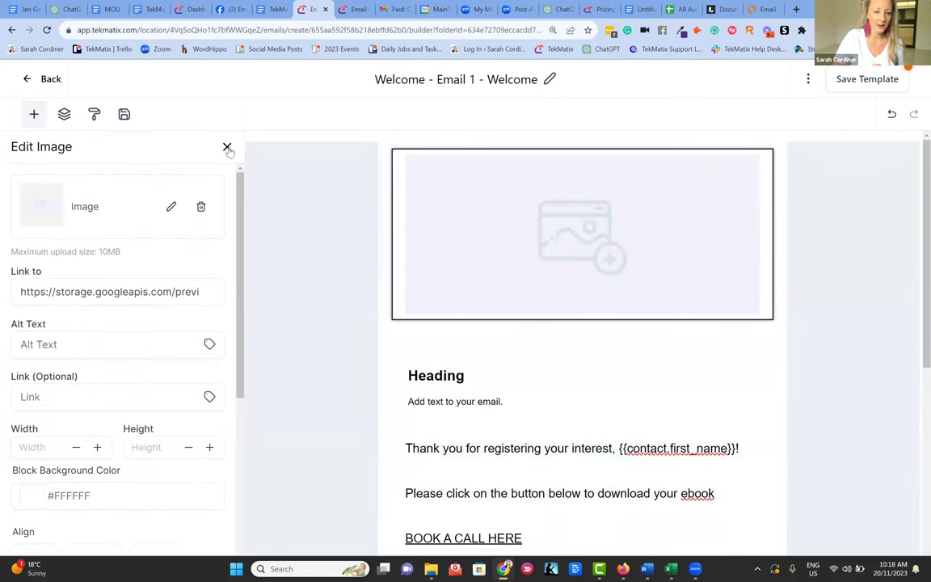
left_click(227, 148)
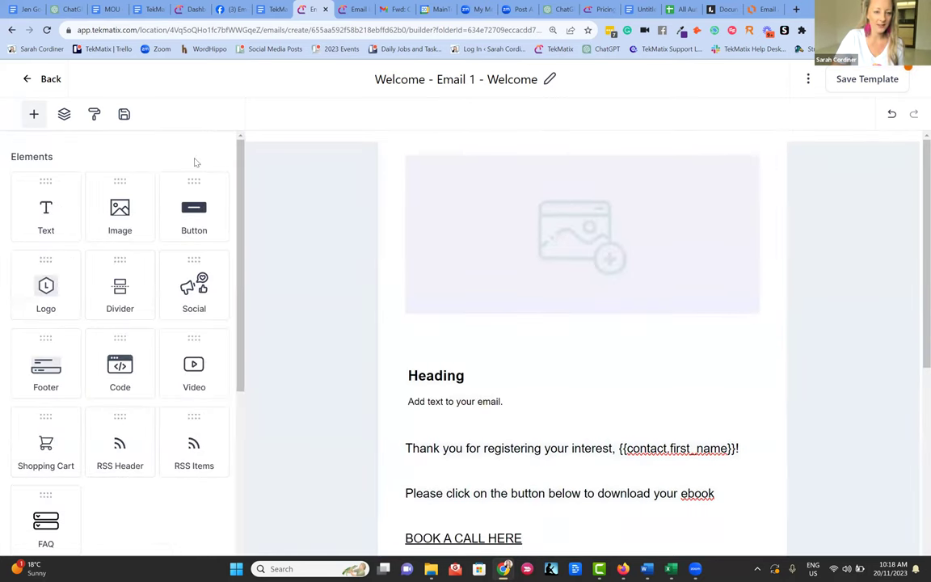
- Add a button below the image and a thin #FED7E2 divider beneath it
scroll(186, 202, "down", 1)
left_click_drag(205, 170, 598, 328)
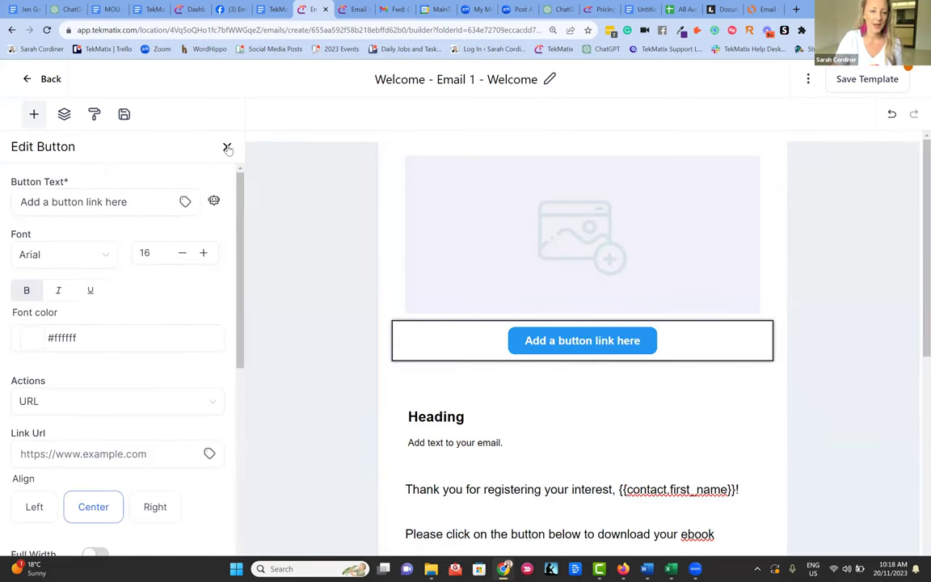
left_click(227, 146)
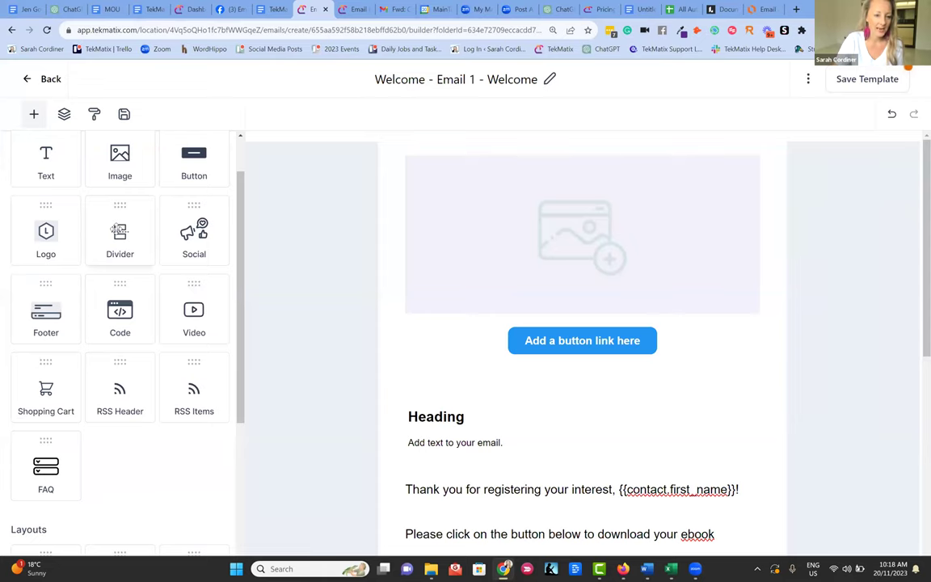
left_click_drag(149, 241, 589, 317)
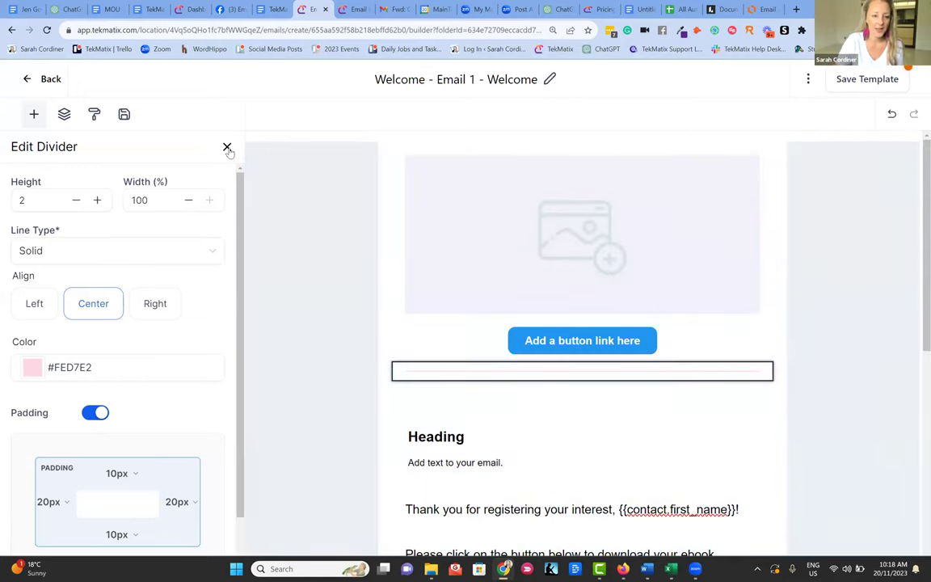
left_click(251, 234)
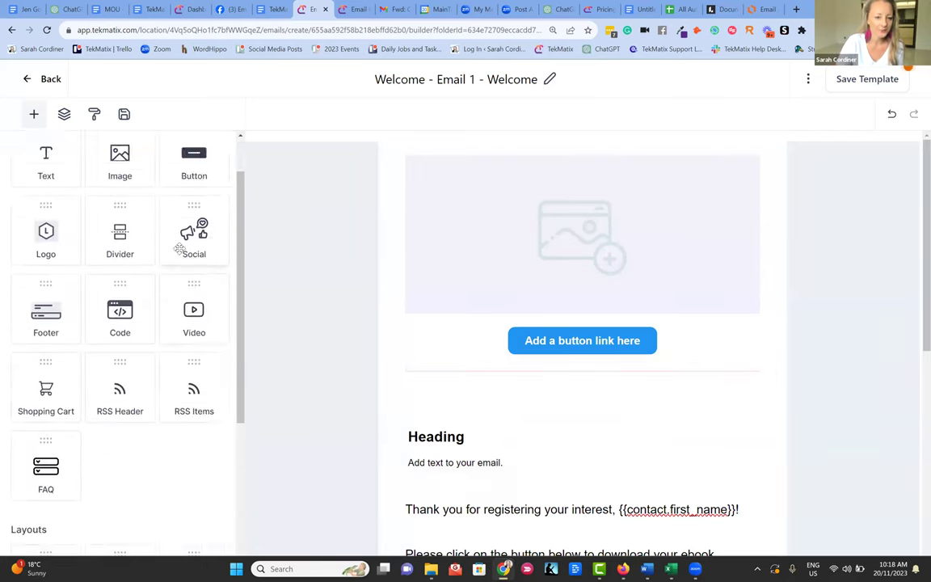
scroll(176, 246, "down", 1)
- Add a video block below the image placeholder, keeping Youtube as the video type
left_click_drag(174, 266, 579, 332)
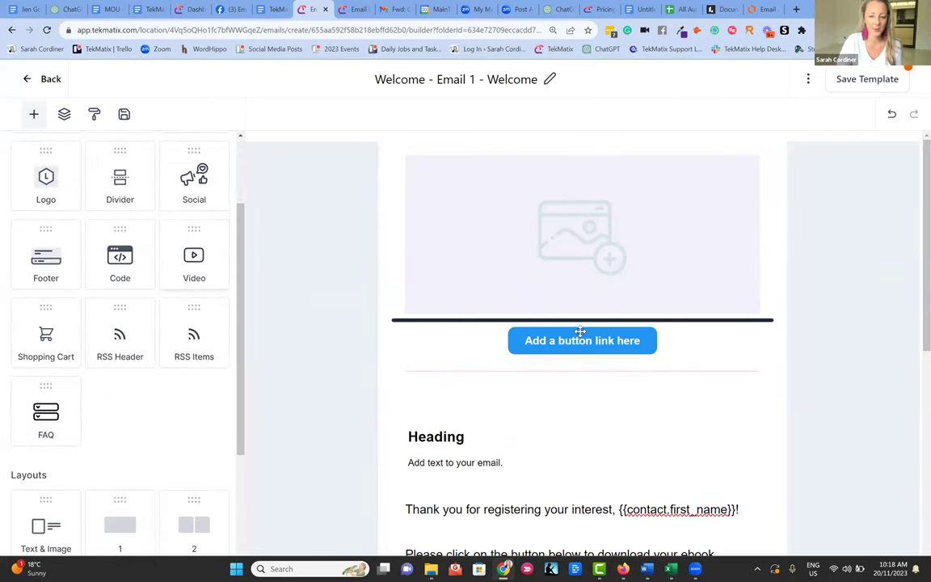
left_click(64, 261)
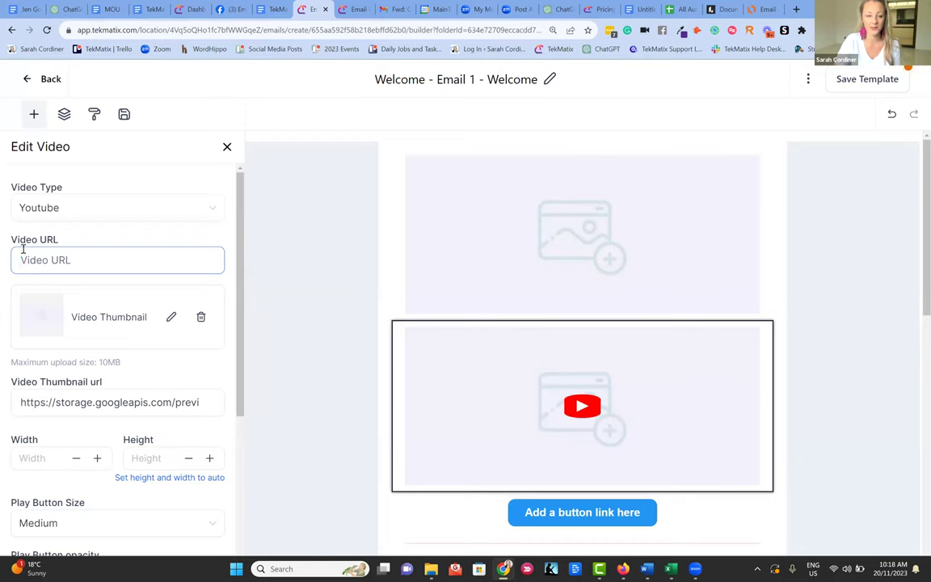
left_click(168, 208)
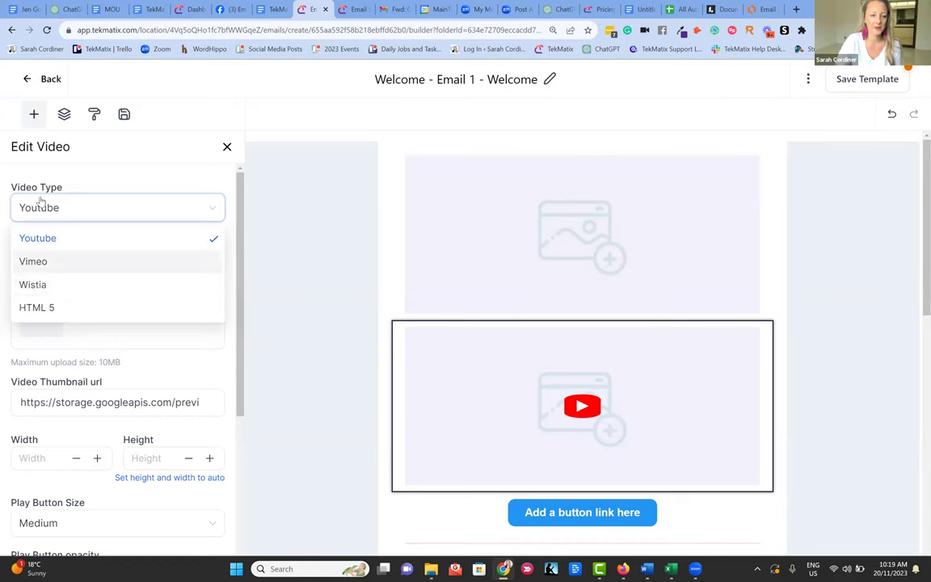
left_click(107, 172)
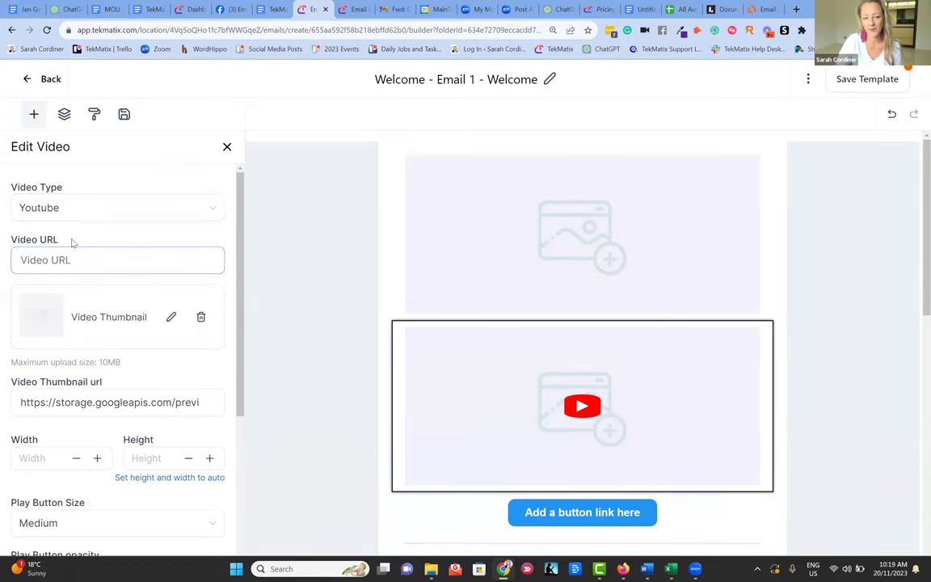
left_click(227, 148)
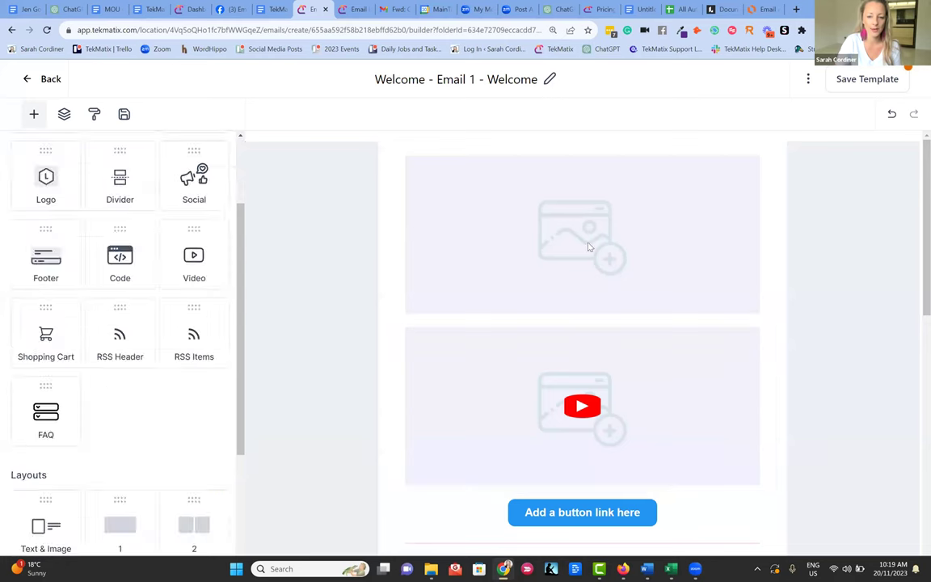
- Add an FAQ block with three 'Your title goes here' items below the button
scroll(629, 250, "down", 3)
scroll(179, 250, "down", 2)
scroll(180, 250, "down", 1)
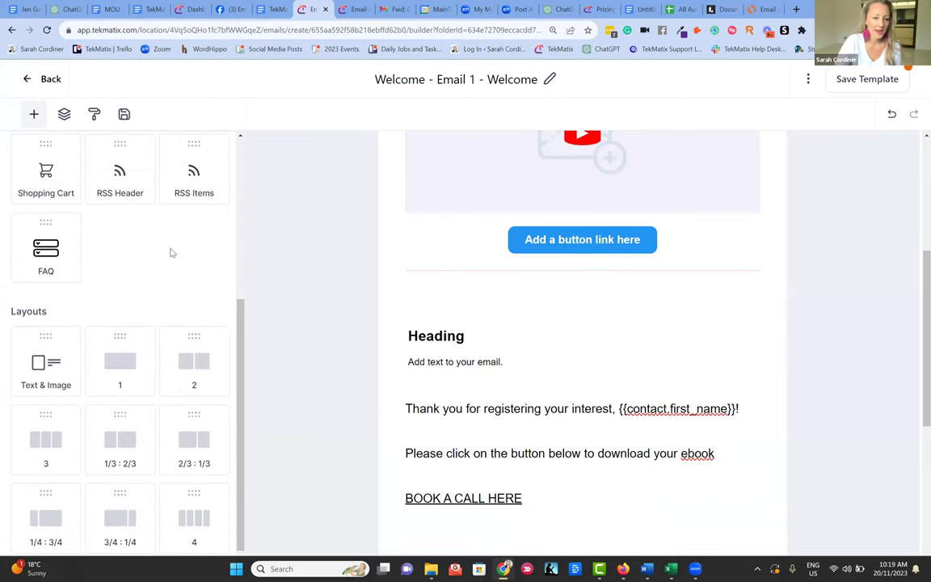
left_click_drag(35, 243, 563, 256)
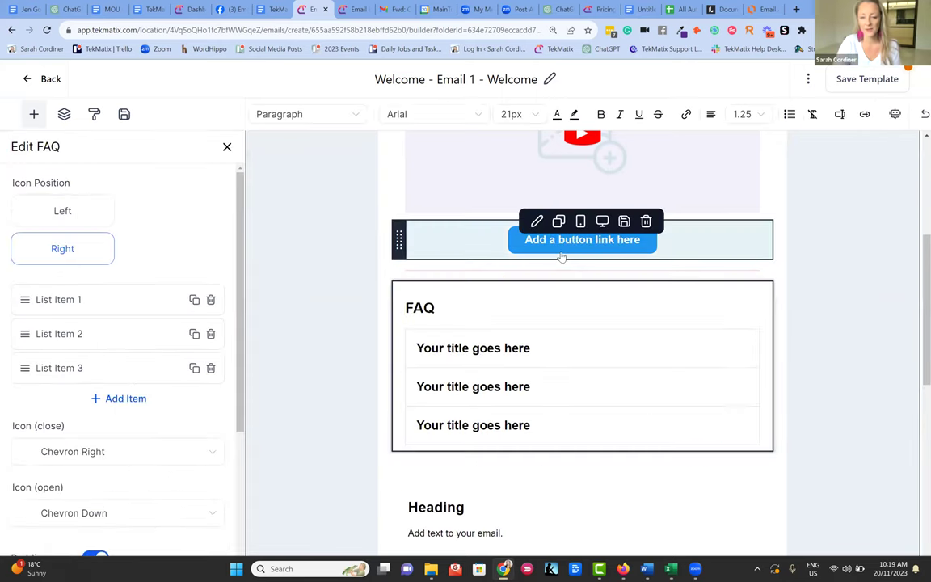
left_click(489, 351)
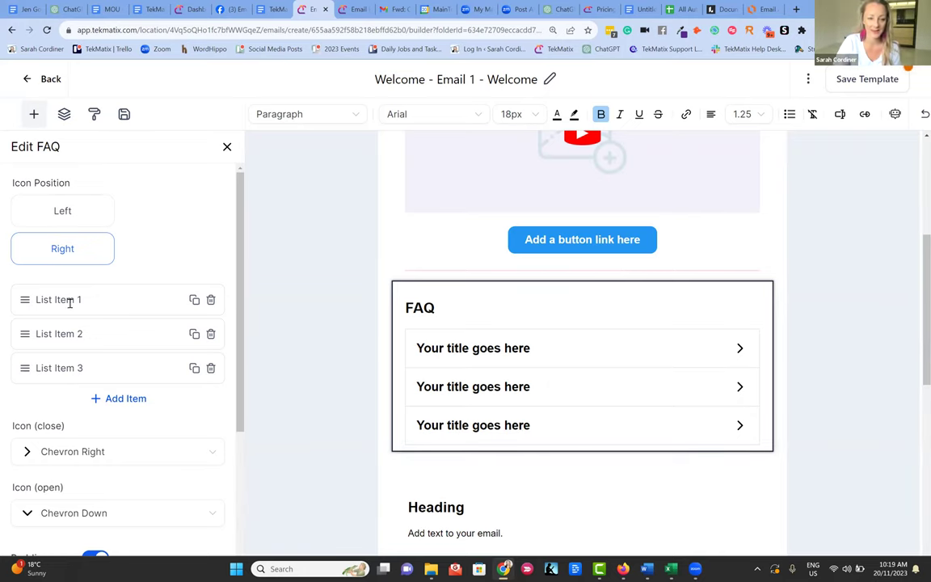
scroll(89, 379, "down", 3)
scroll(223, 172, "up", 3)
left_click(227, 148)
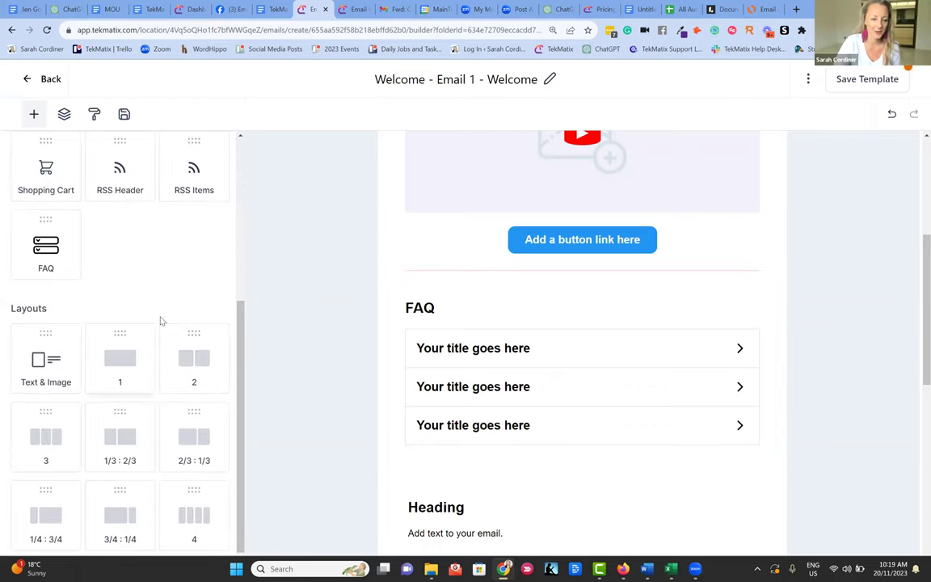
scroll(139, 267, "up", 2)
scroll(139, 249, "down", 1)
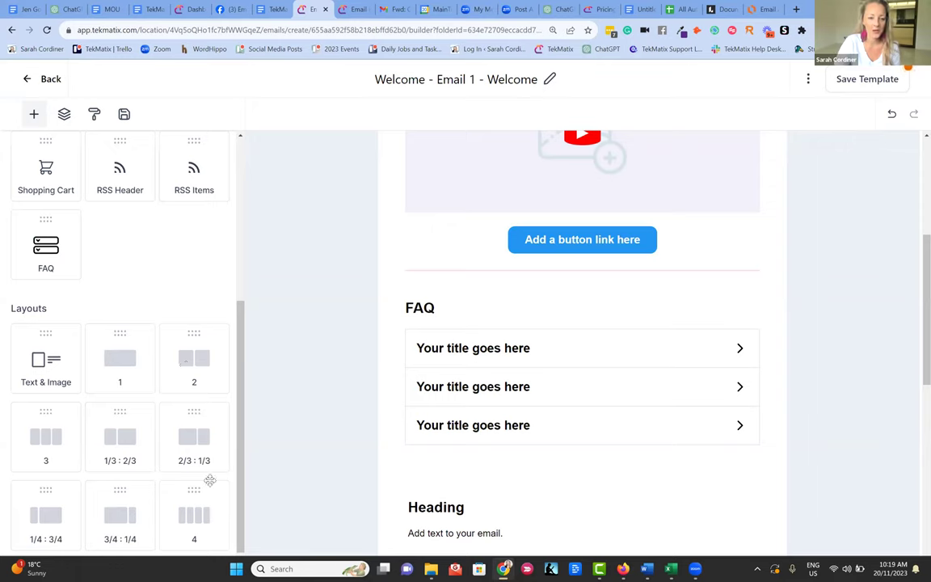
- Insert a two-column layout row at the top of the email
left_click_drag(196, 363, 603, 259)
scroll(533, 262, "up", 3)
scroll(533, 262, "down", 3)
scroll(537, 243, "up", 3)
left_click(562, 278)
scroll(561, 278, "up", 1)
left_click(491, 178)
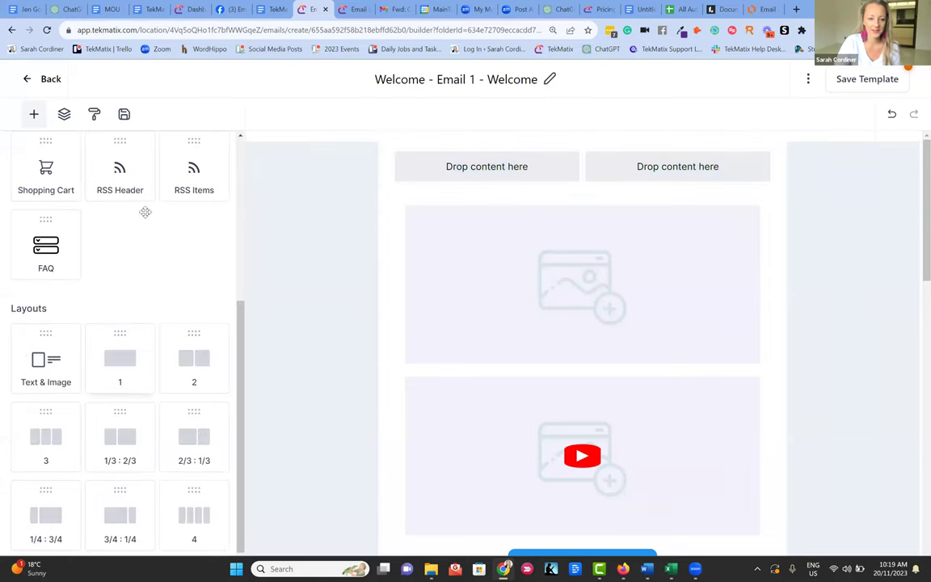
scroll(125, 202, "up", 3)
scroll(122, 213, "up", 1)
- Fill the two-column row with a text block on the left and an image on the right
left_click_drag(46, 210, 490, 160)
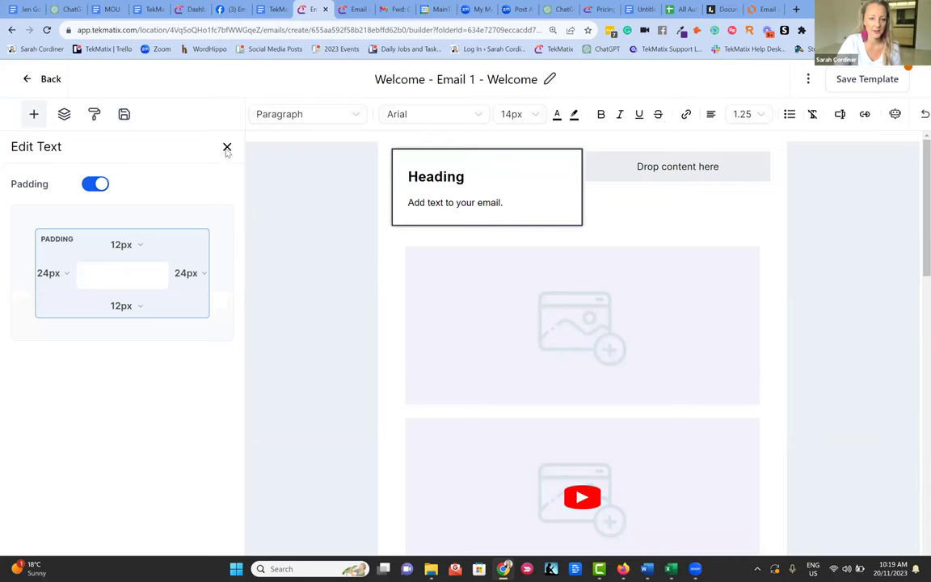
left_click(227, 146)
left_click_drag(119, 204, 659, 164)
left_click_drag(660, 204, 628, 241)
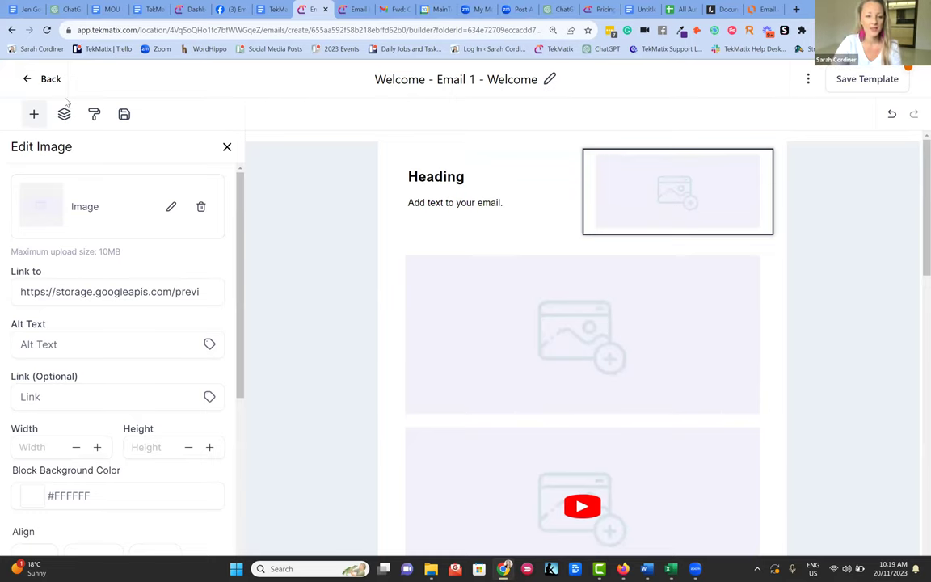
left_click(227, 148)
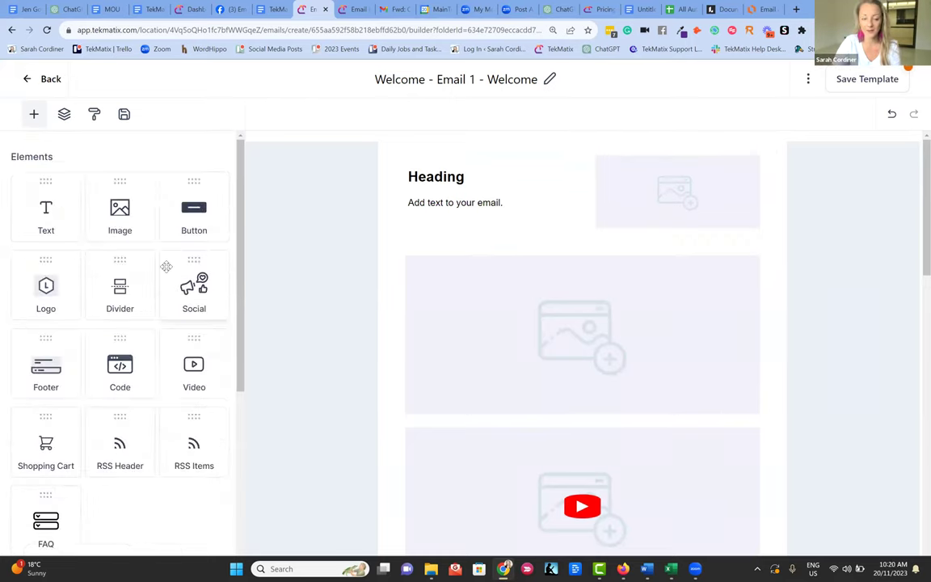
- Add a social icons row (Facebook, Instagram, Twitter, Google+, Pinterest) between the image and video
left_click_drag(204, 293, 586, 434)
scroll(588, 323, "down", 2)
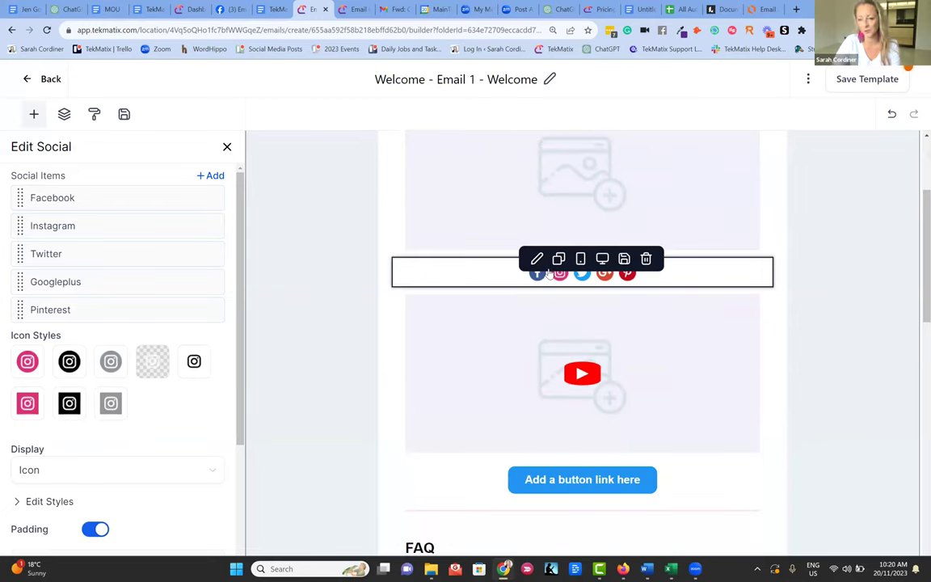
left_click(476, 280)
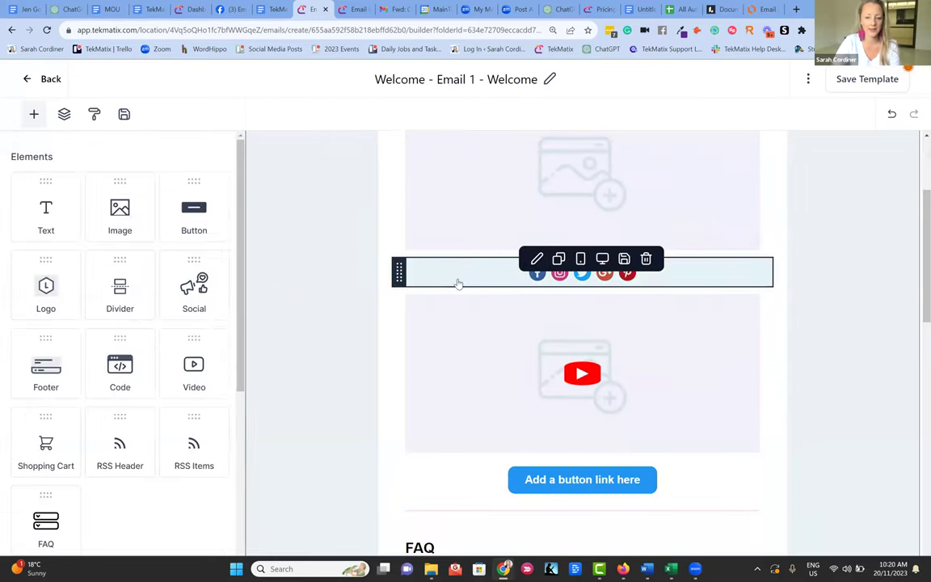
left_click(458, 280)
mouse_move(63, 197)
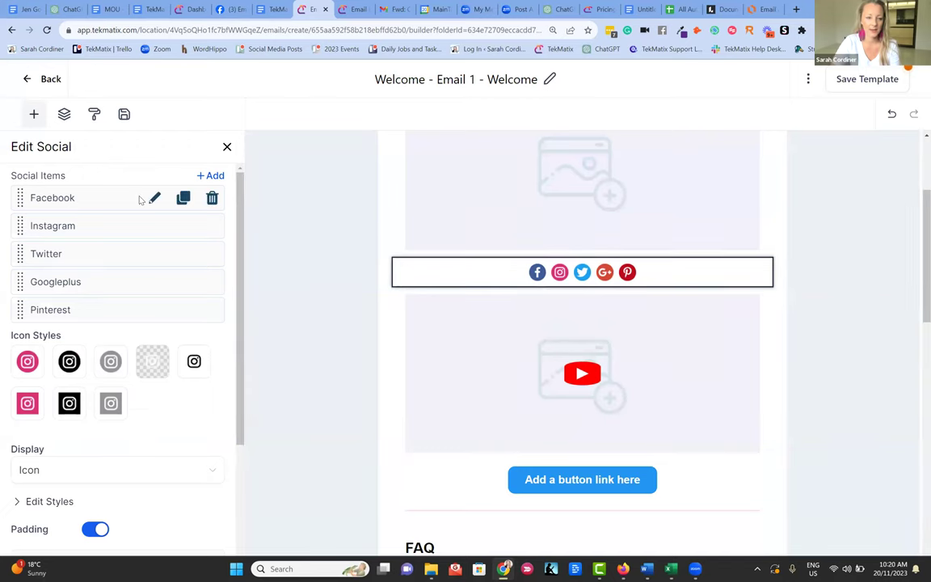
left_click(155, 199)
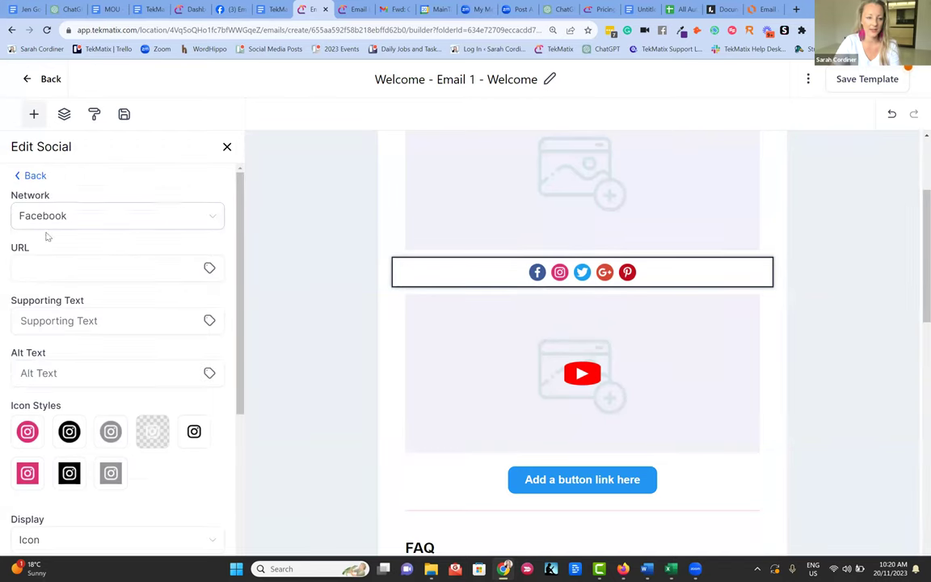
left_click(227, 147)
scroll(582, 323, "down", 9)
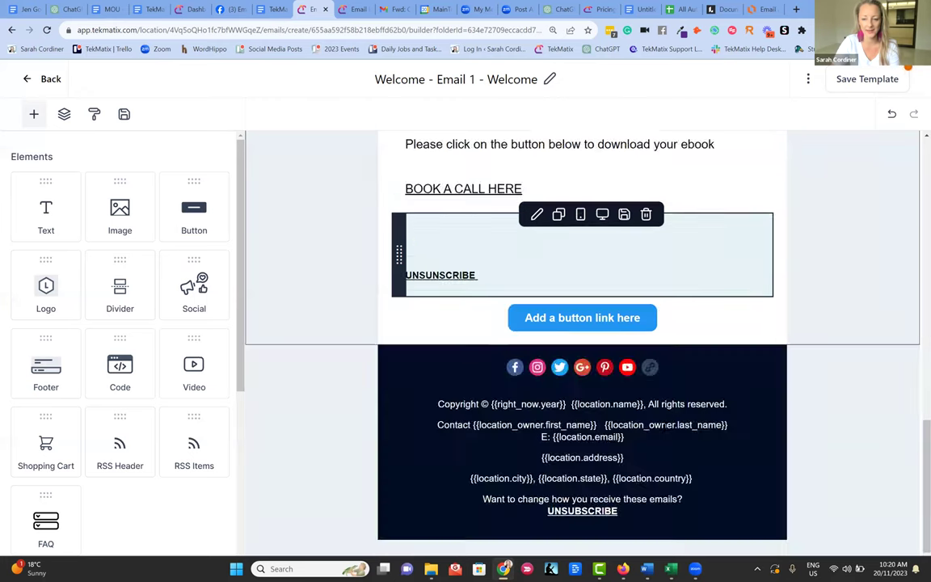
- Delete the large image placeholder and drop a text block above the social icons instead
scroll(451, 305, "up", 10)
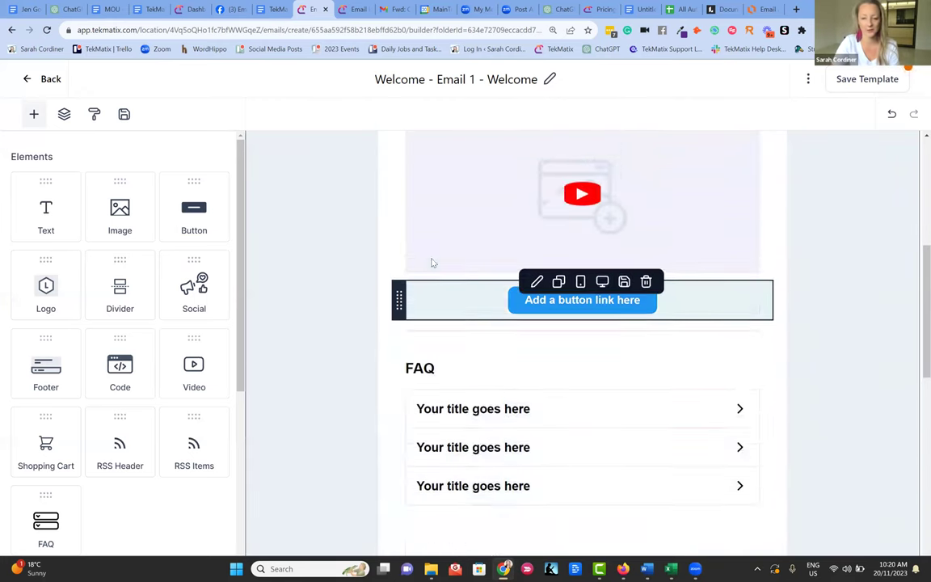
scroll(547, 263, "up", 1)
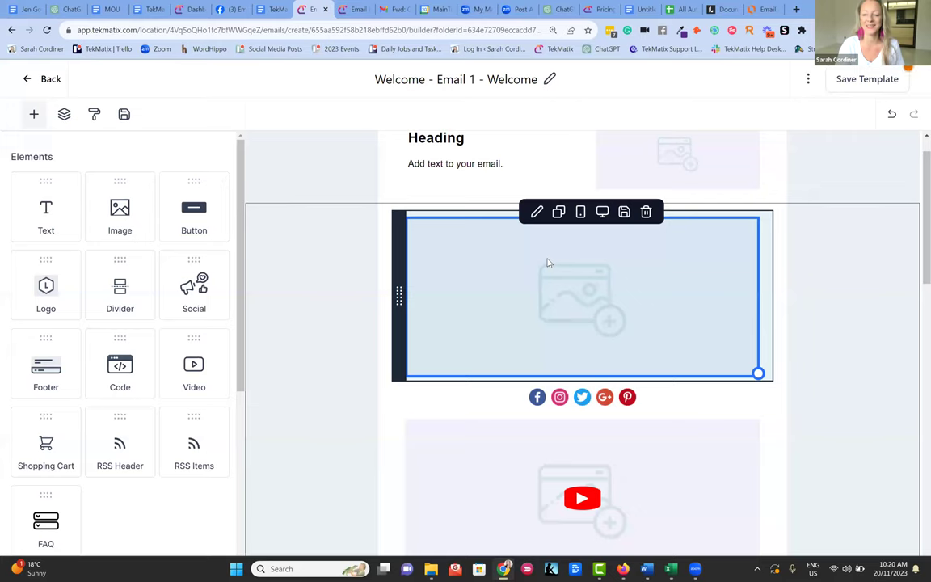
left_click(565, 303)
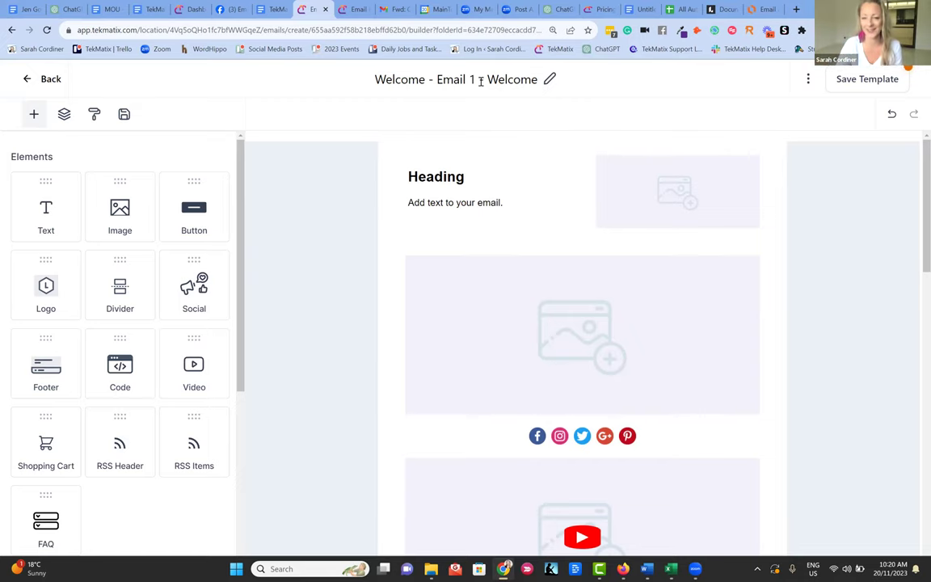
left_click(564, 271)
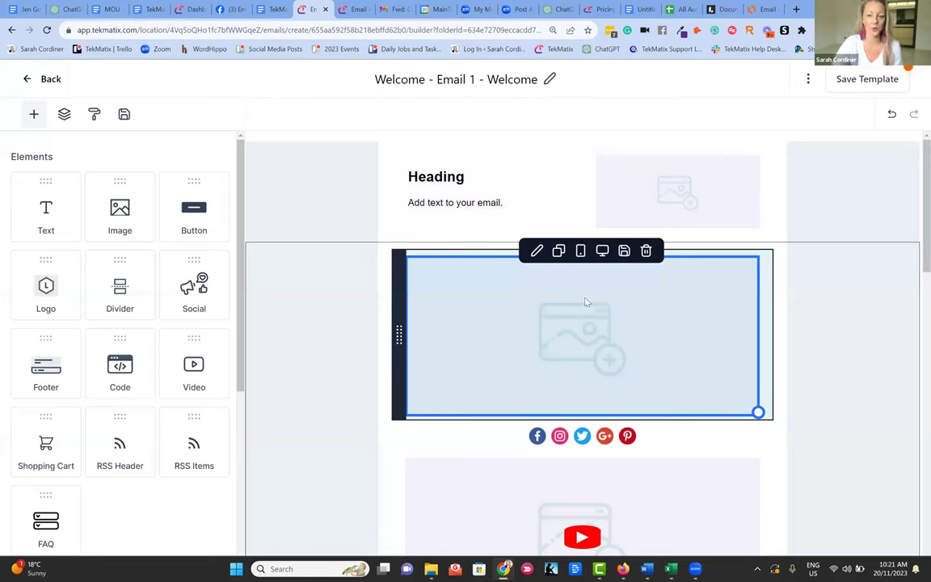
left_click(647, 253)
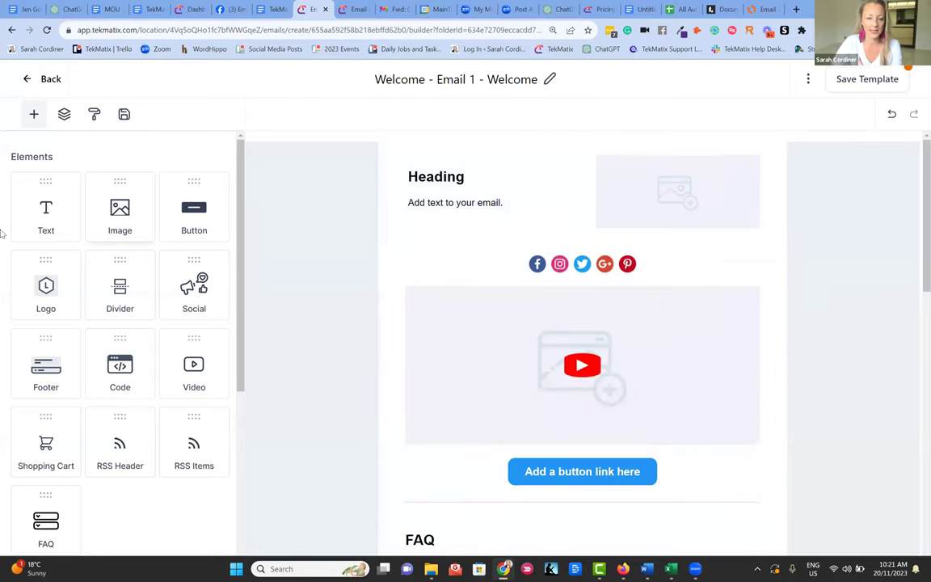
left_click_drag(49, 219, 566, 254)
- Clear the text block's placeholder text, type the greeting 'Hi', and open the custom values list
left_click_drag(513, 299, 367, 286)
key("BackSpace")
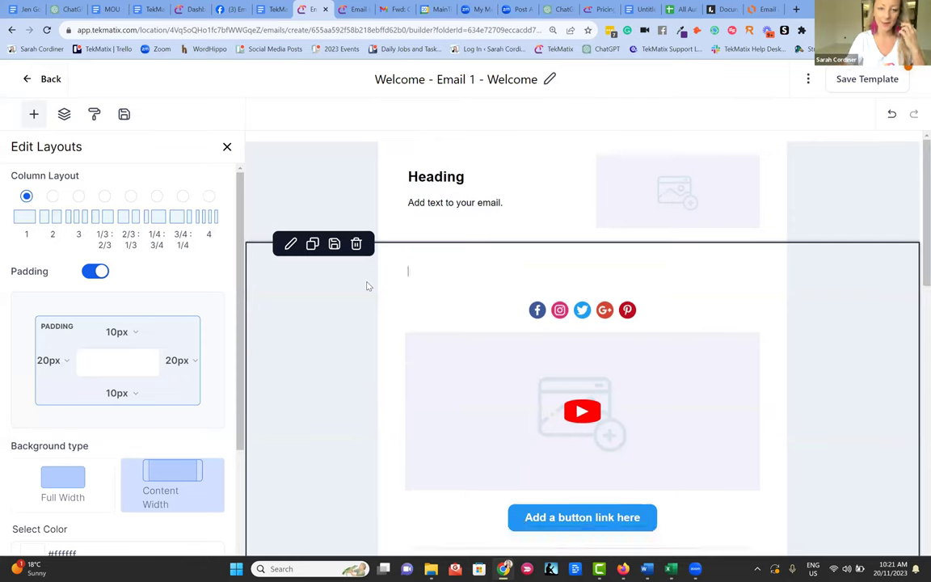
left_click(458, 262)
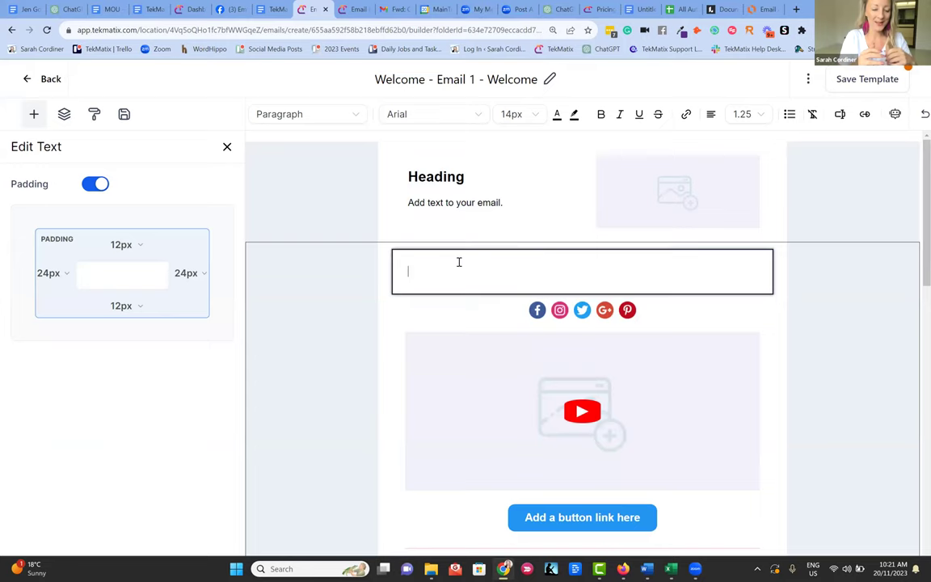
type("Hi")
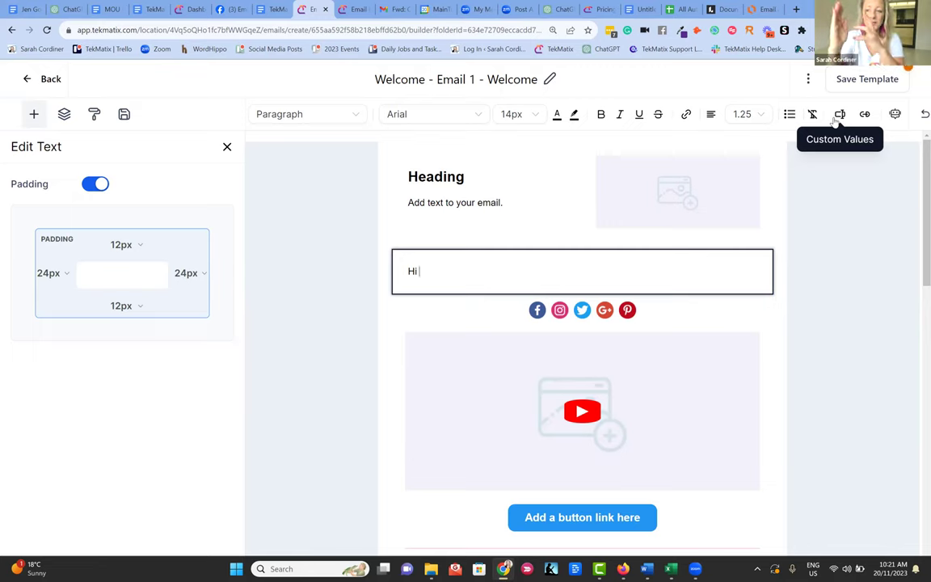
left_click(836, 118)
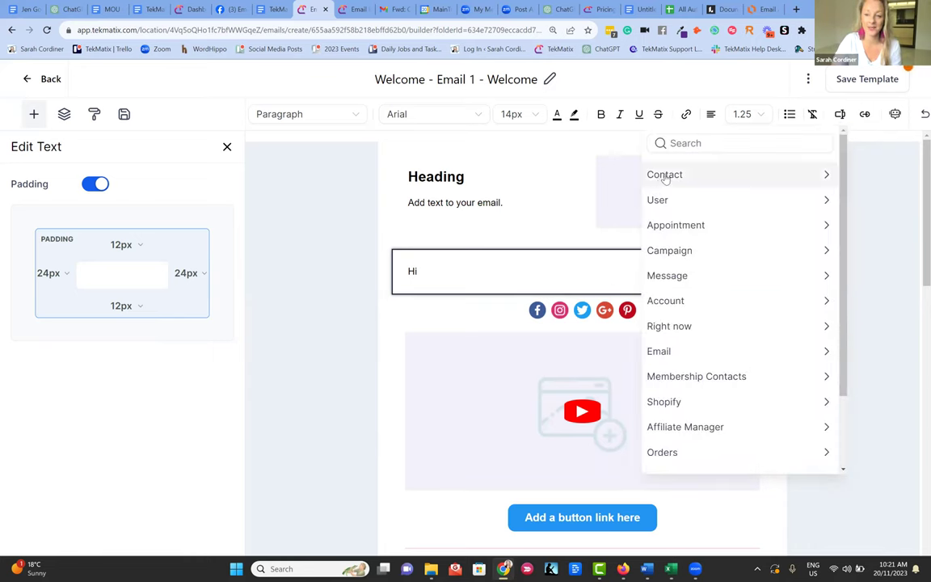
- Complete the greeting as 'Hi {{contact.first_name}},' using the First Name custom value
left_click(664, 176)
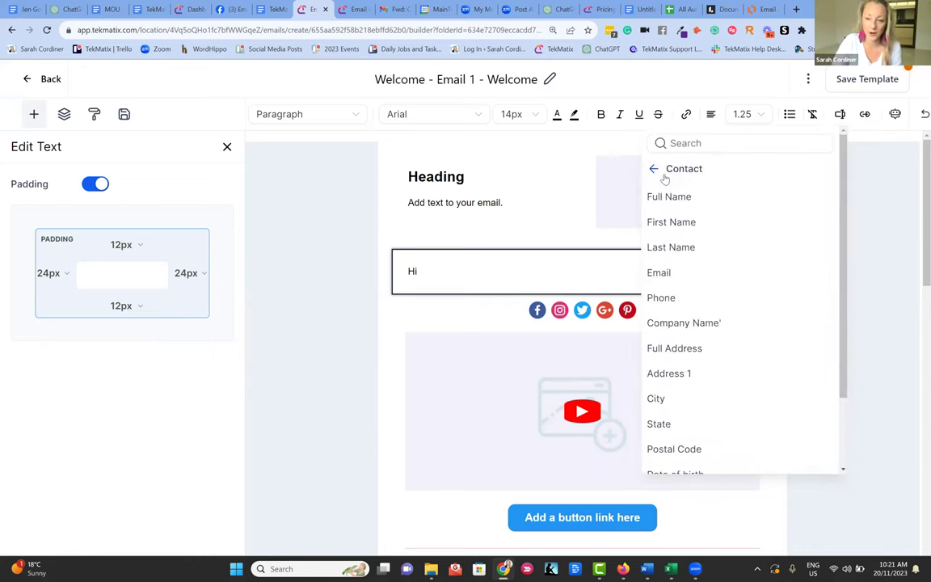
left_click(680, 222)
left_click(526, 271)
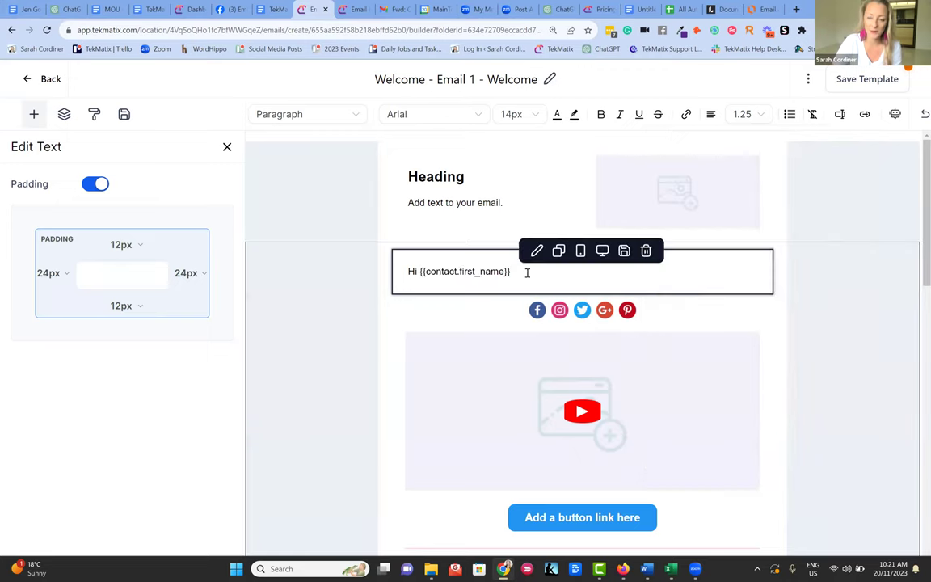
type(",")
key("Return")
key("Return")
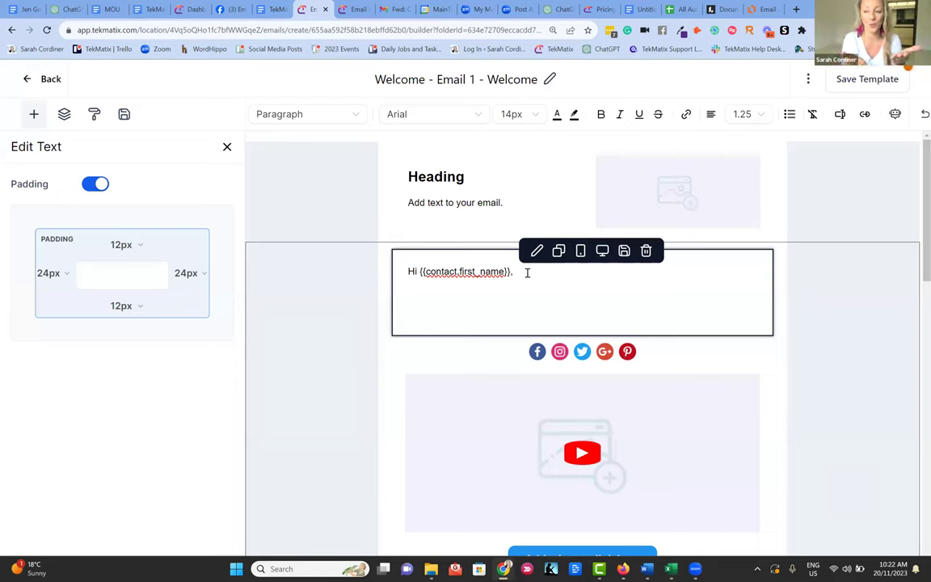
- Paste the welcome email body, from 'Hello there, Amazing Educator!', below the greeting and select it all
key("Return")
key("Return")
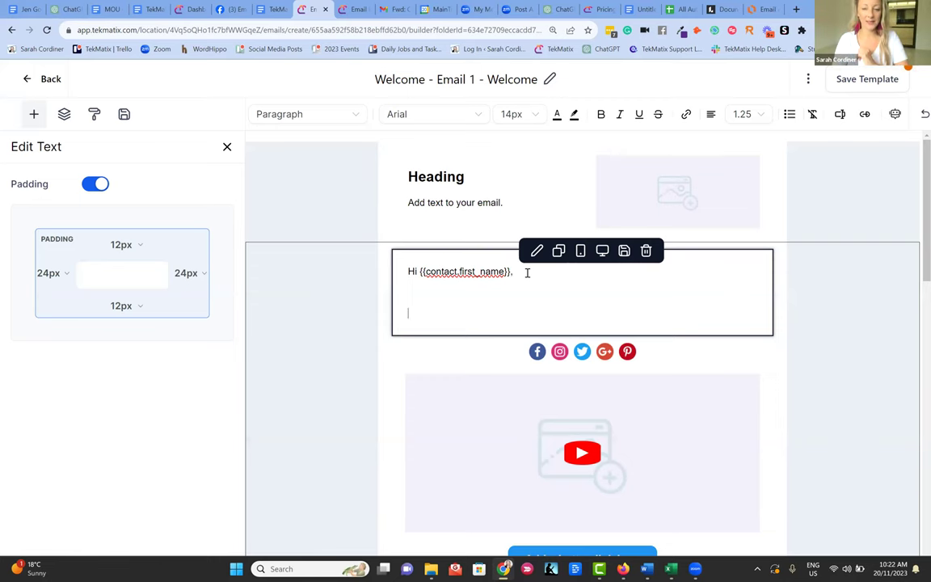
key("ctrl+v")
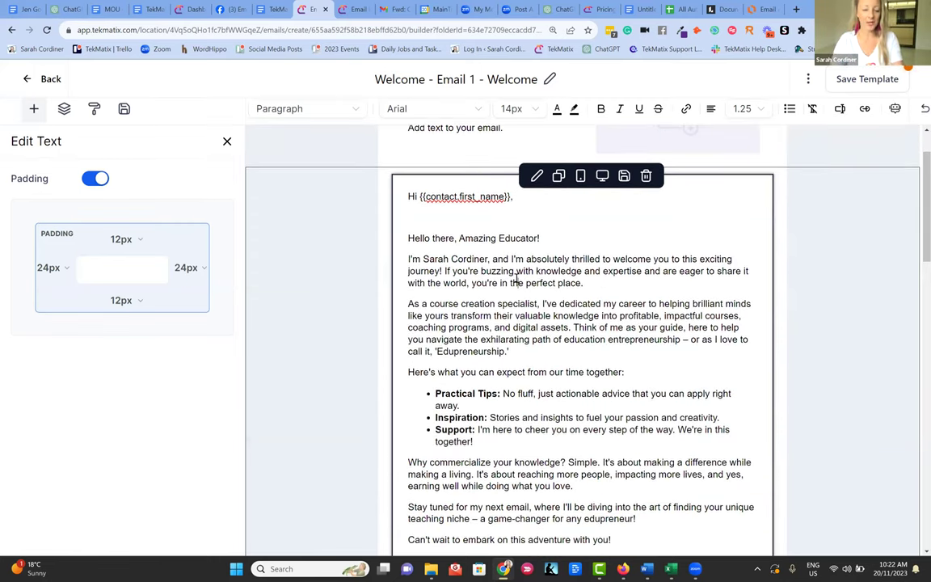
key("ctrl+a")
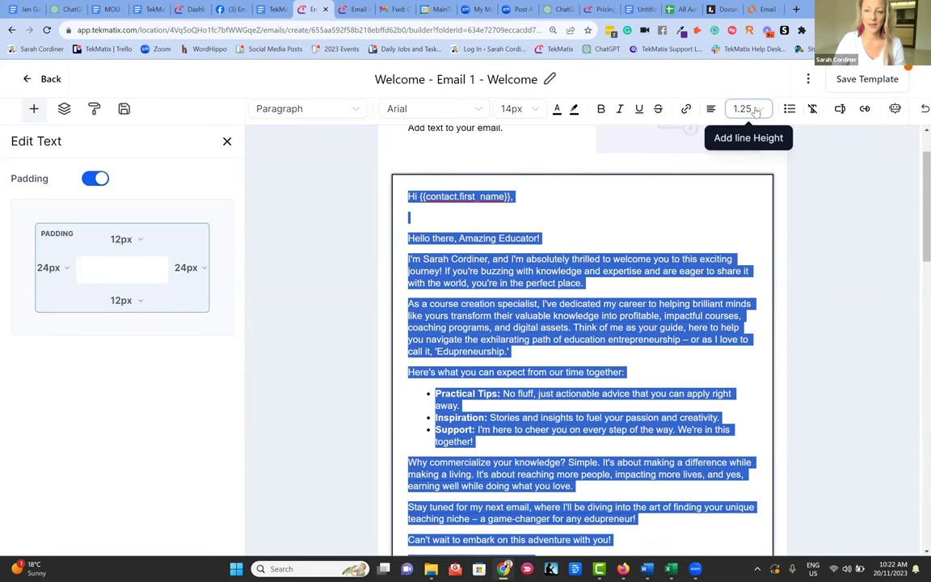
- Set the whole email text to 1.5 line spacing and add a blank line after 'perfect place.'
left_click(758, 111)
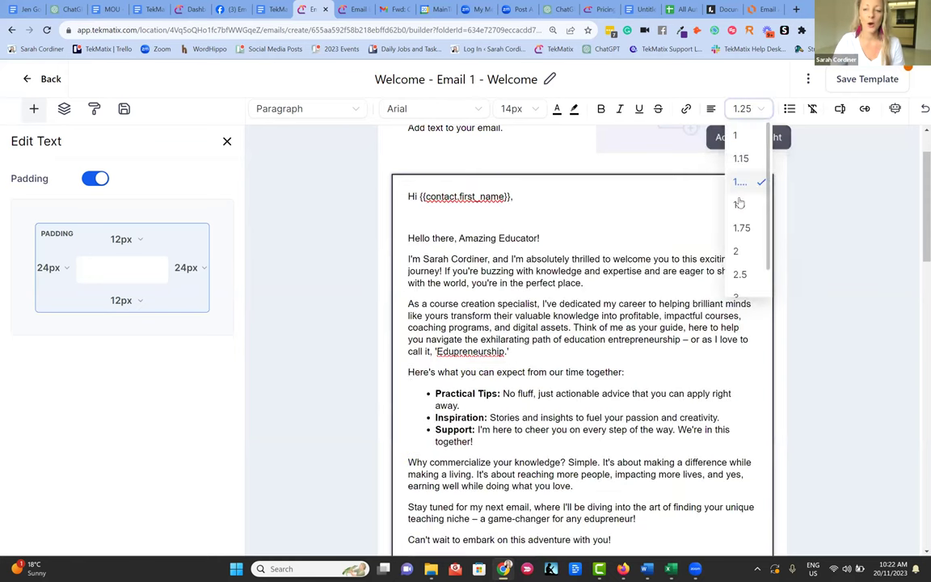
left_click(737, 209)
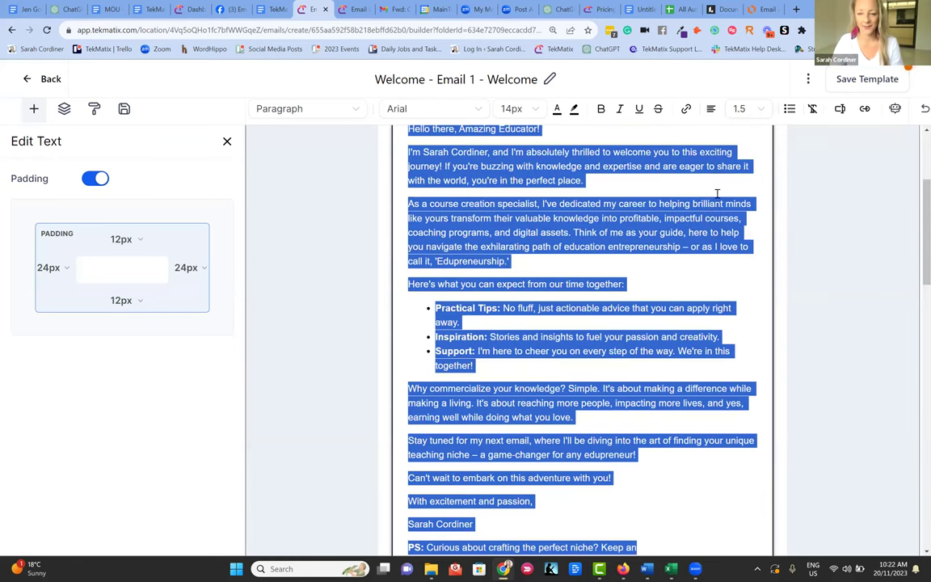
left_click(675, 182)
scroll(675, 183, "up", 3)
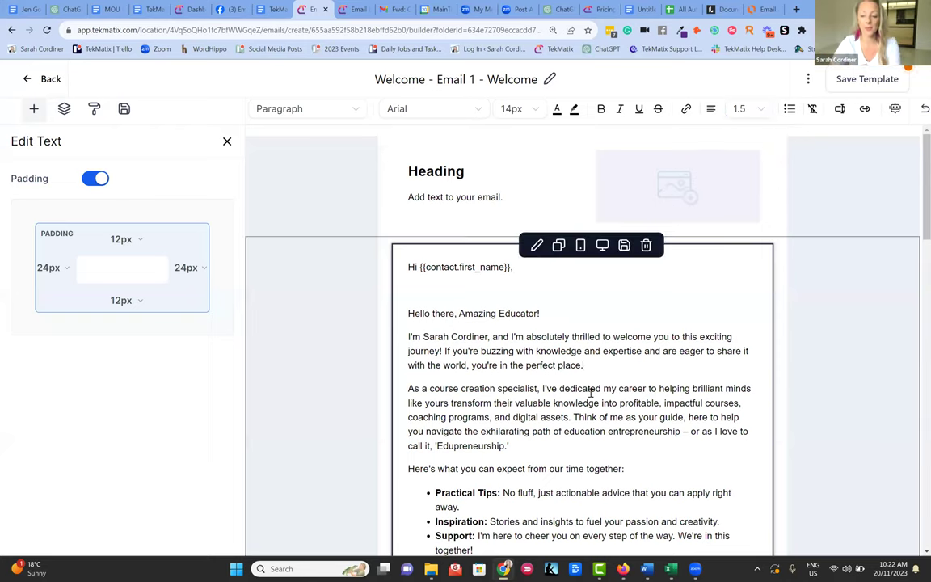
key("Return")
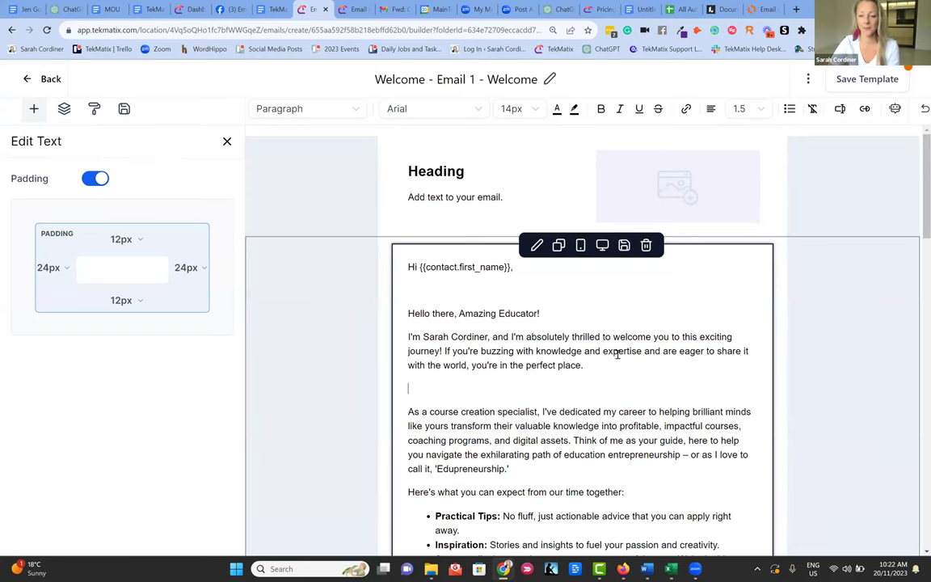
- Add blank lines after the greeting and the Edupreneurship paragraph, and give 'Think of me' its own paragraph
key("Return")
scroll(565, 323, "down", 3)
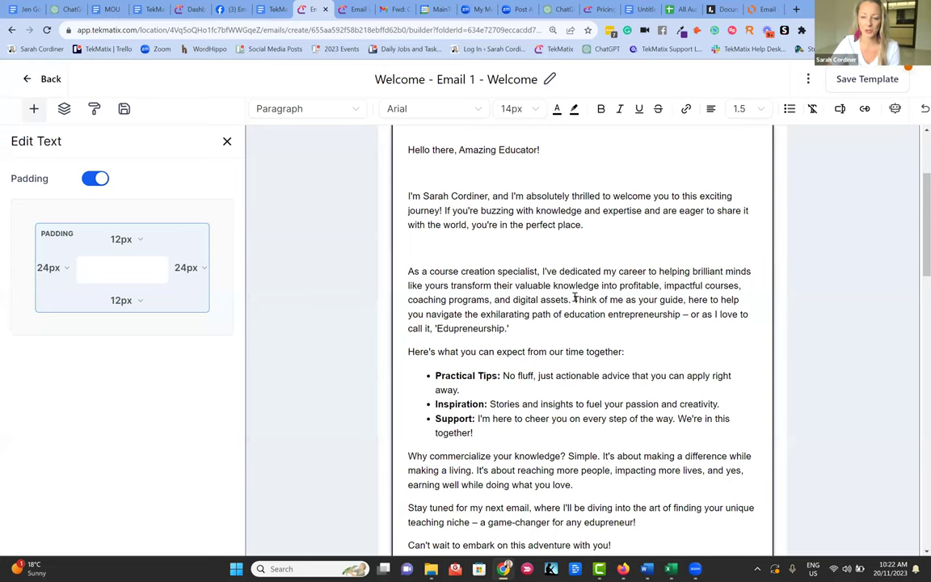
left_click(409, 272)
left_click_drag(409, 272, 518, 353)
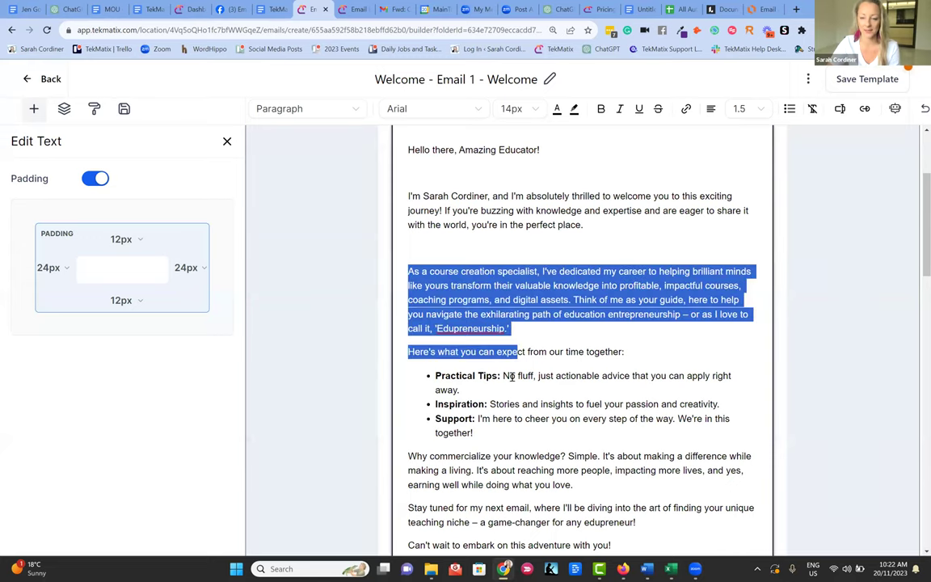
left_click(573, 301)
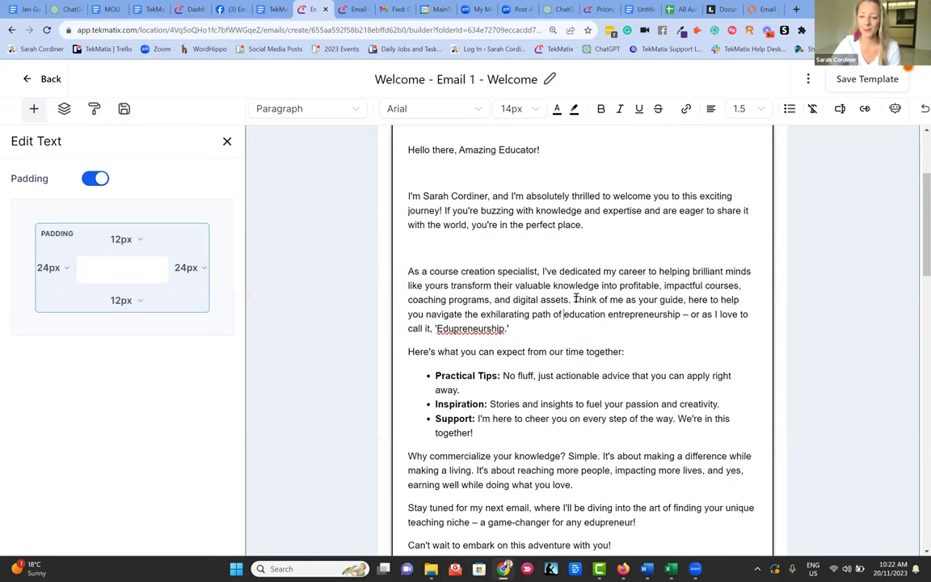
key("Return")
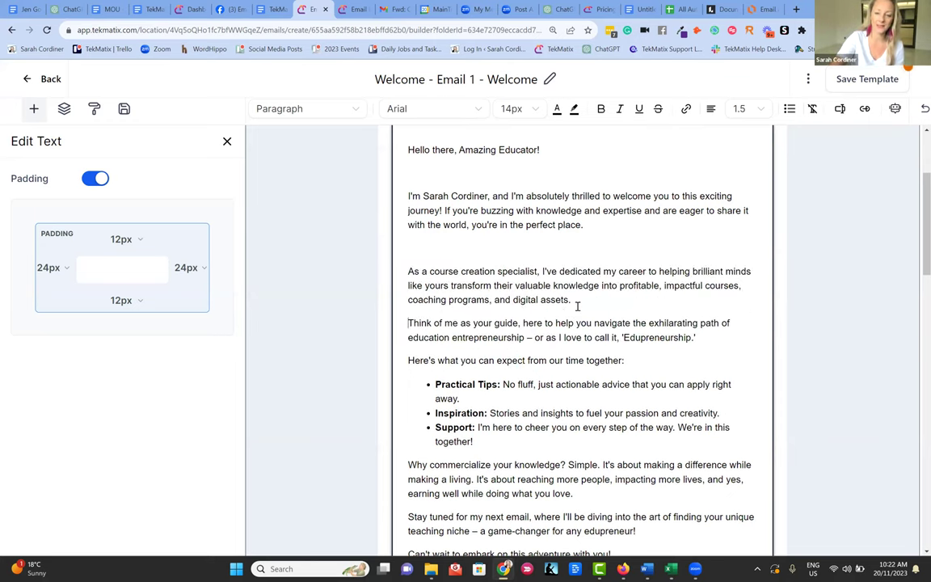
key("Return")
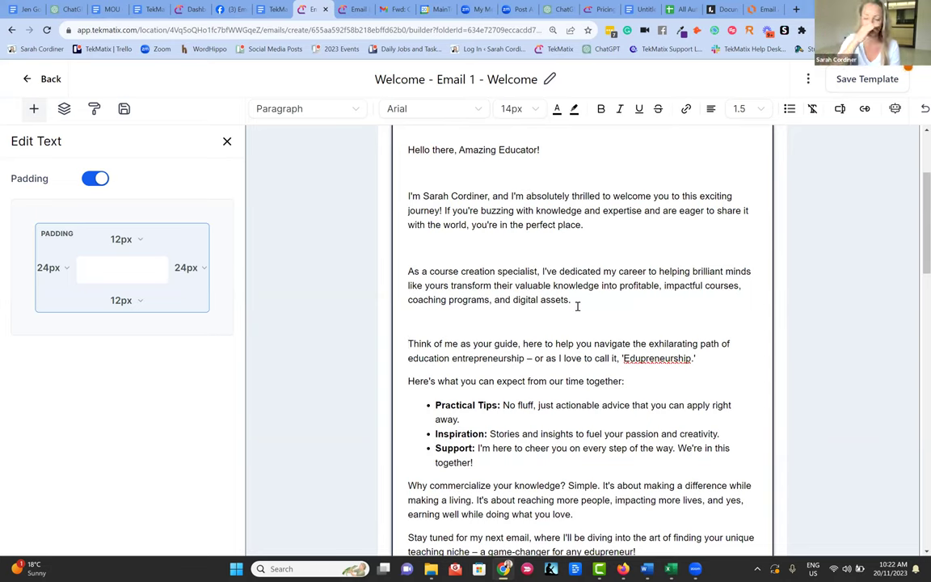
left_click(706, 358)
key("Return")
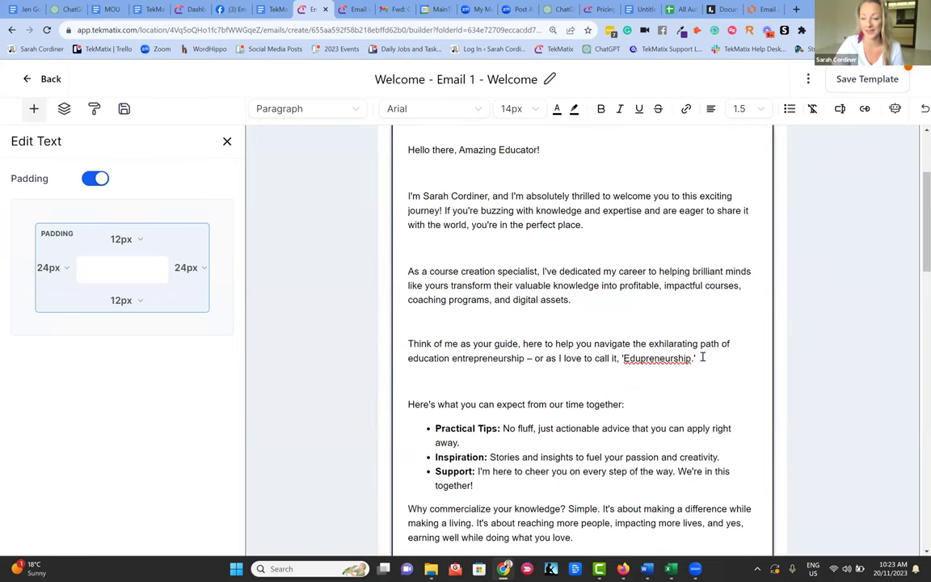
- Split paragraphs after 'Simple.' and 'making a living.', and add blank lines after 'doing what you love.', 'edupreneur!' and the tips list
scroll(641, 362, "down", 2)
scroll(641, 362, "down", 2)
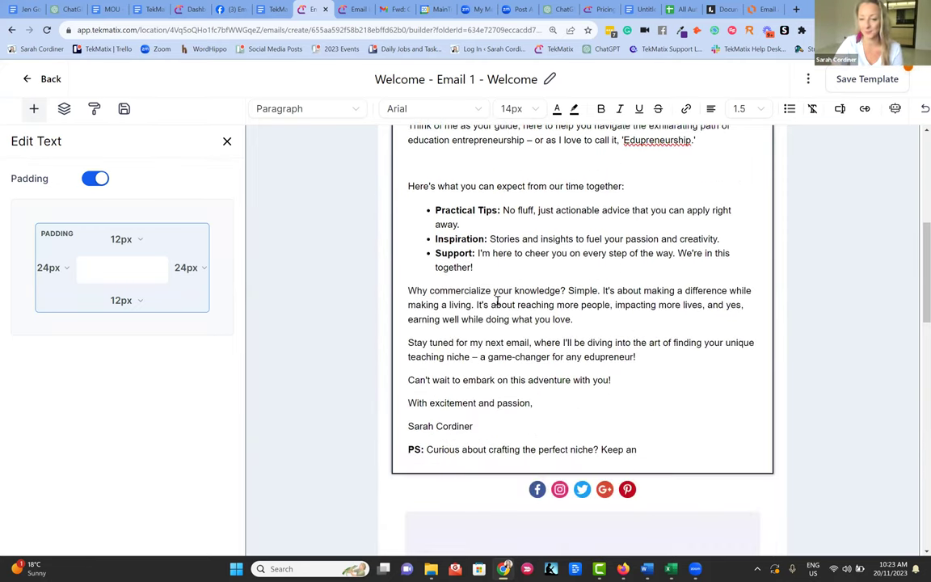
left_click(603, 292)
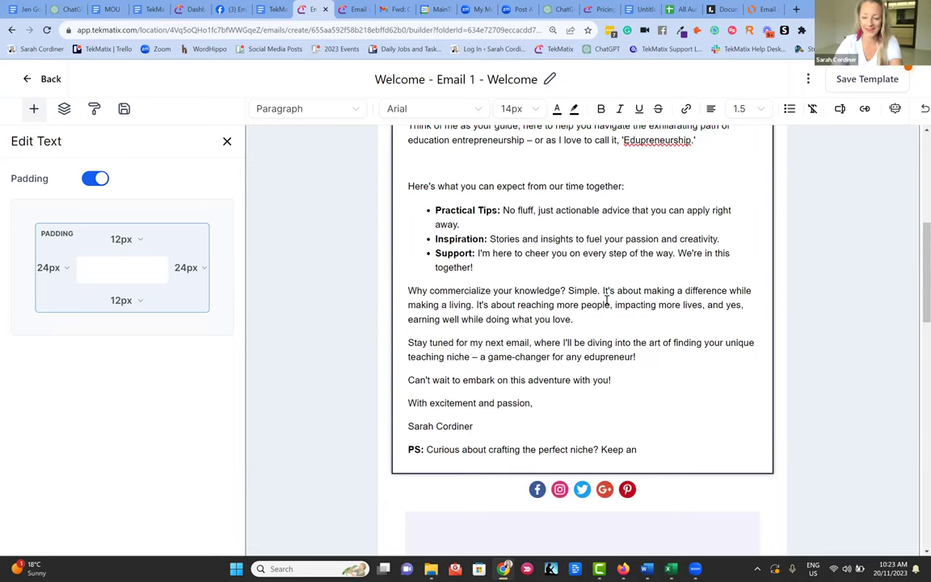
key("Return")
left_click(623, 314)
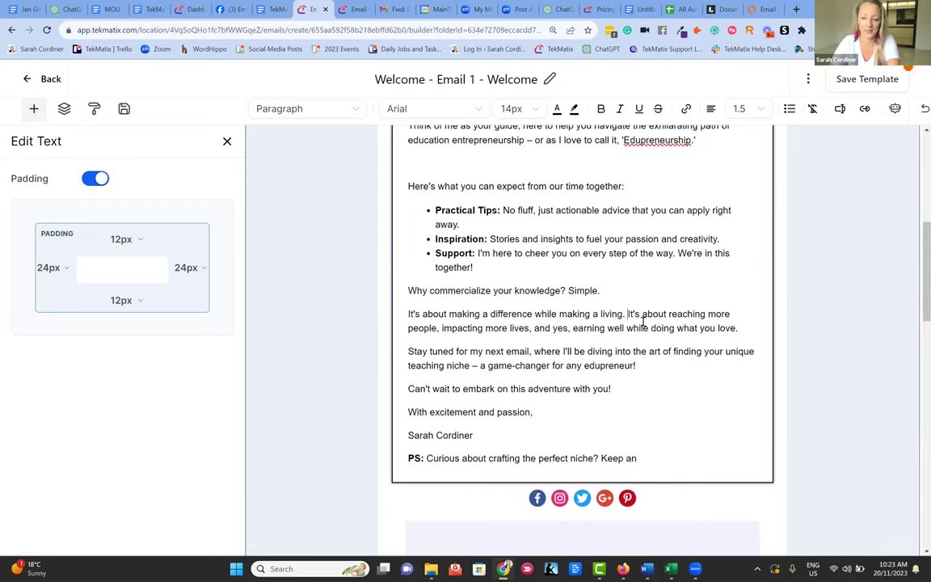
key("Return")
left_click(529, 347)
key("Return")
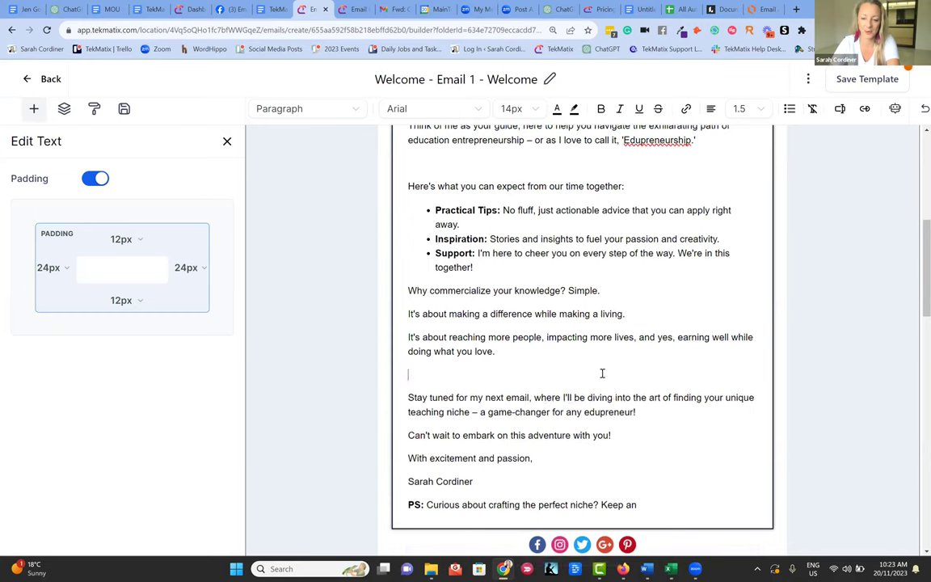
key("Return")
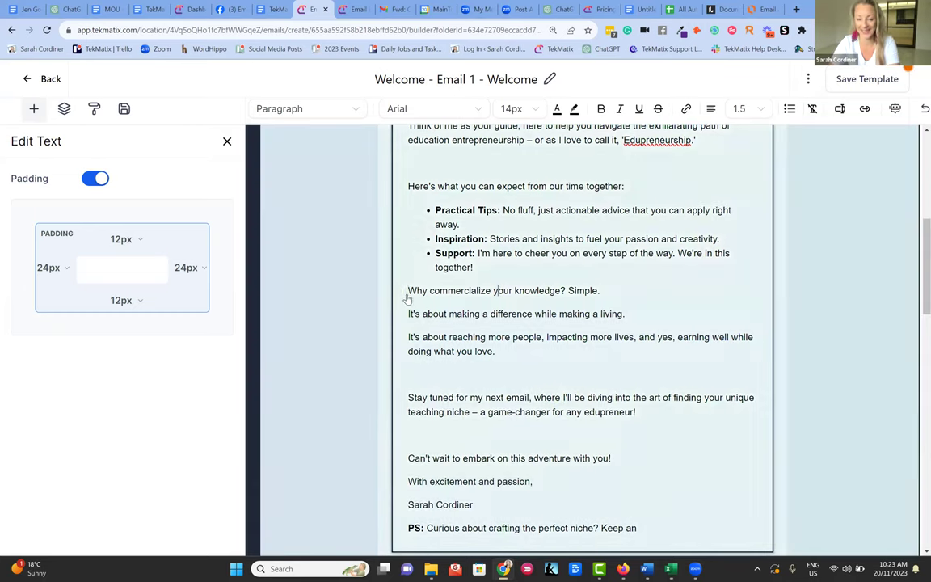
left_click(409, 291)
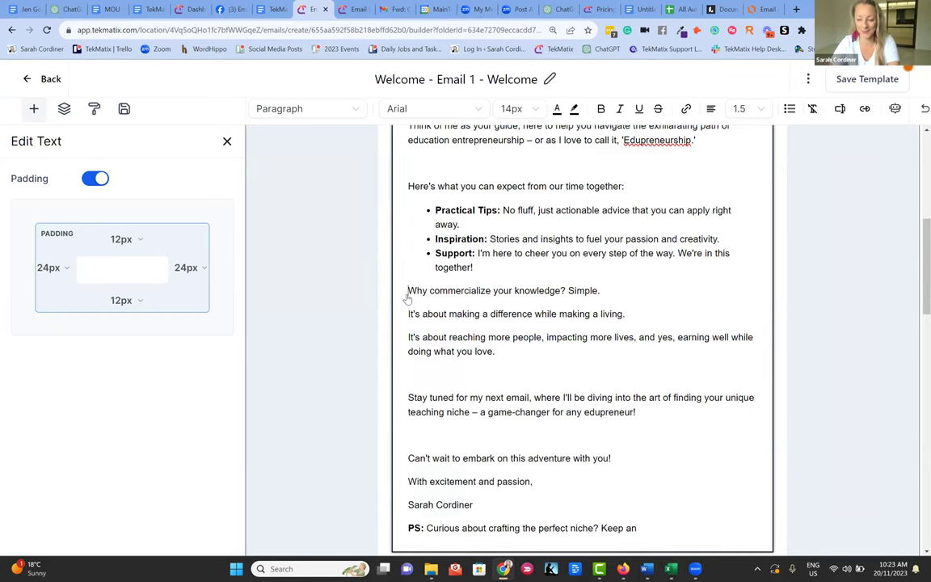
key("Return")
- Select the word 'Edupreneurship.' in the email and open a new browser tab
scroll(546, 292, "up", 5)
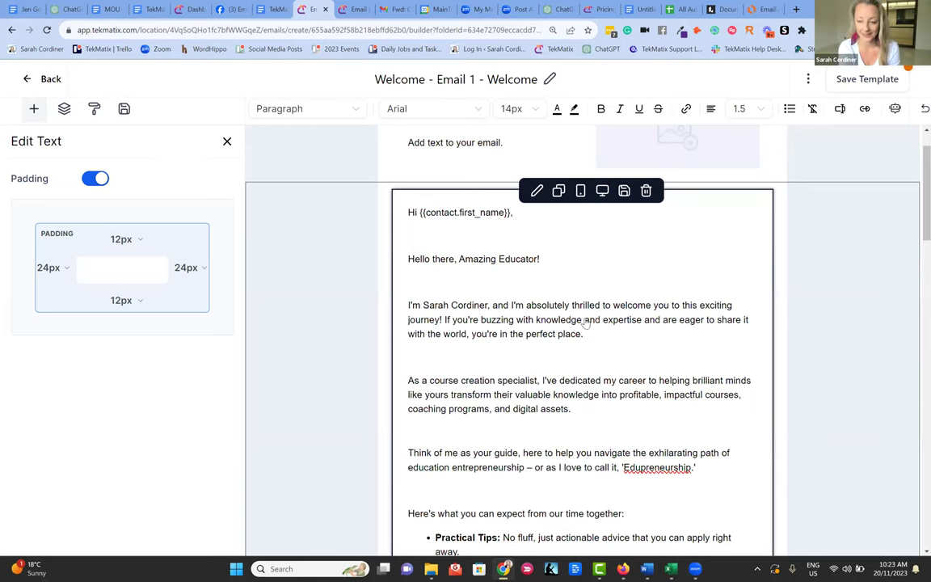
scroll(546, 347, "down", 3)
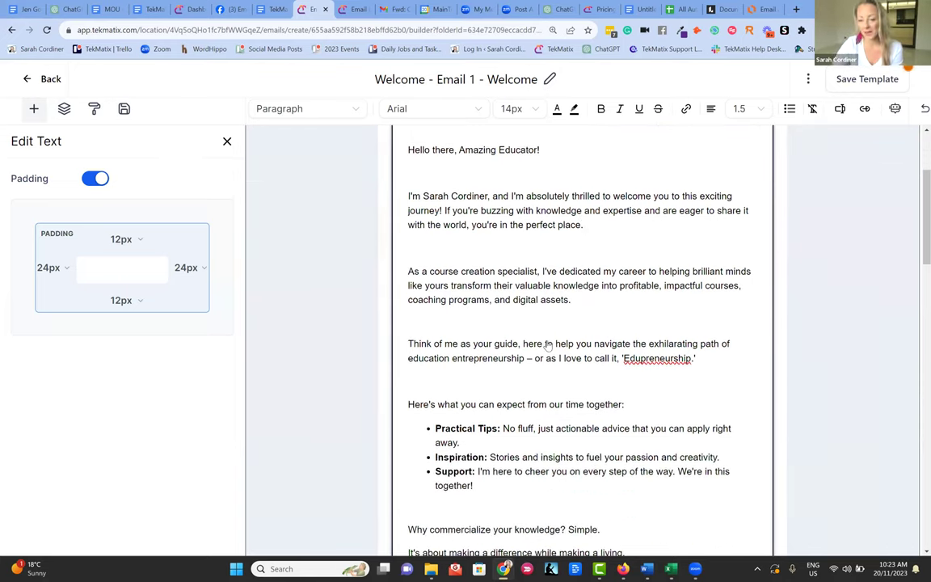
double_click(622, 366)
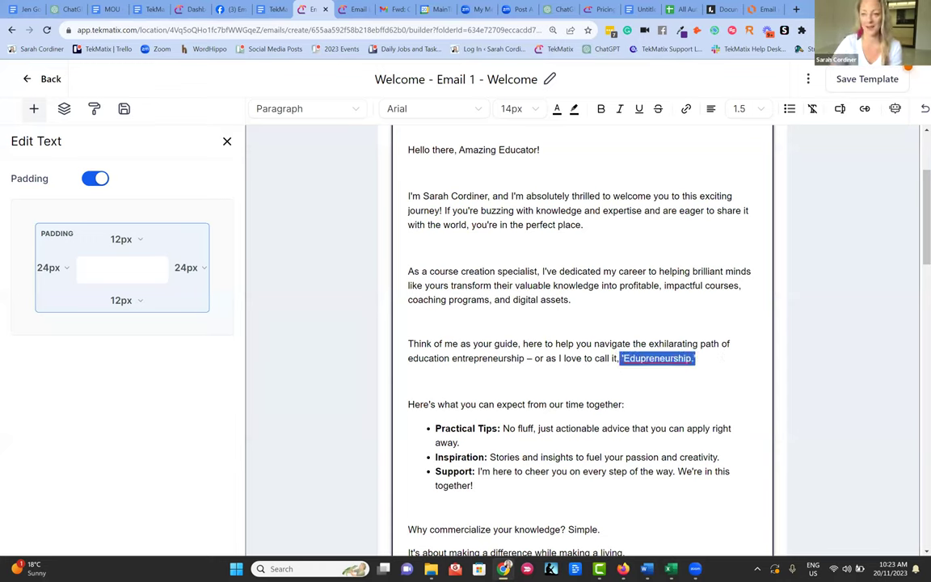
left_click(797, 10)
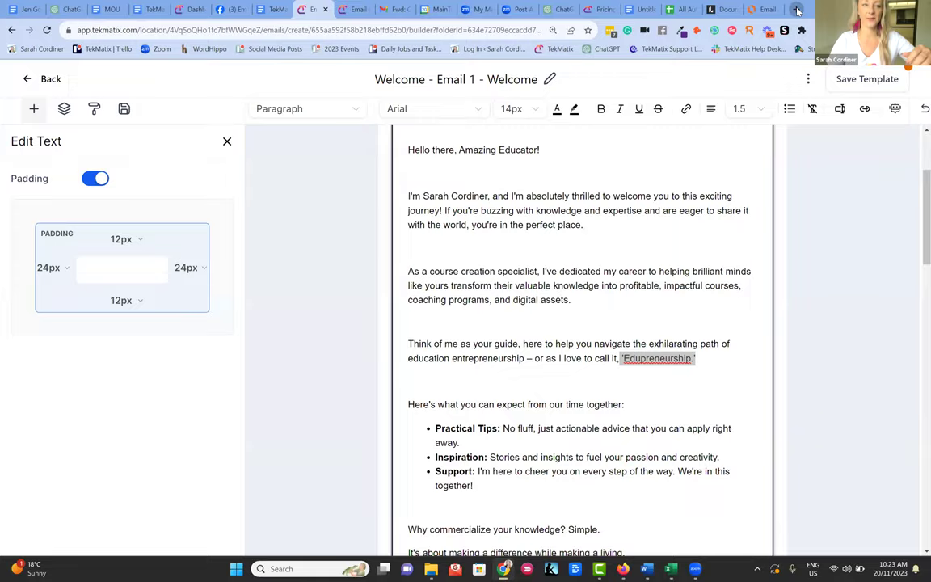
- Search 'sarah cordiner what is edupreneurship', open the article, copy its URL and return to the email
type("sarah ")
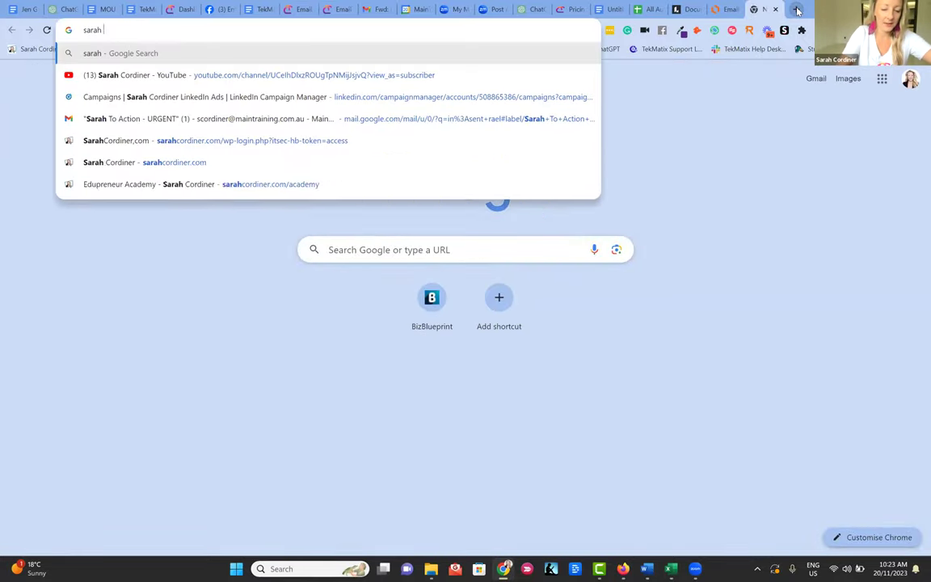
type("cordiner what ")
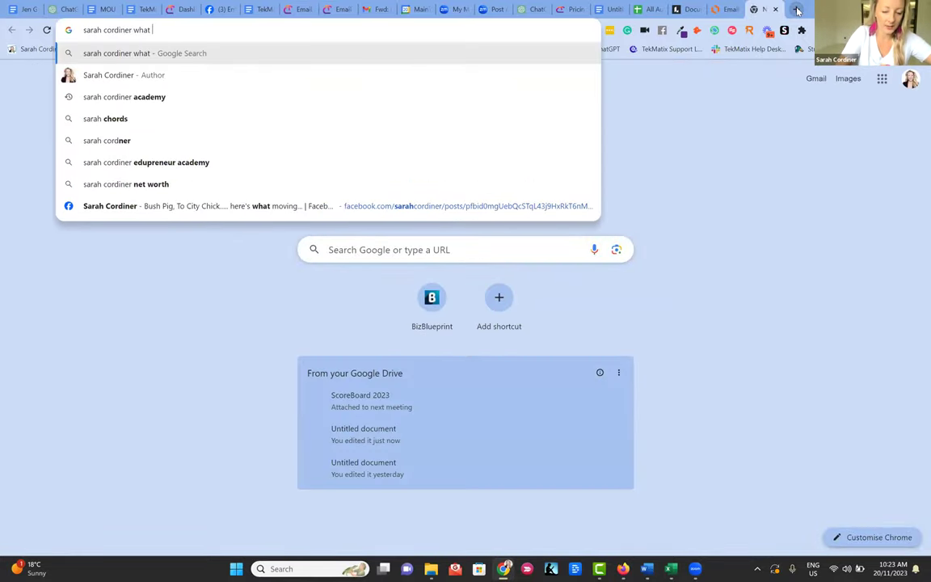
type("is edupreneurship")
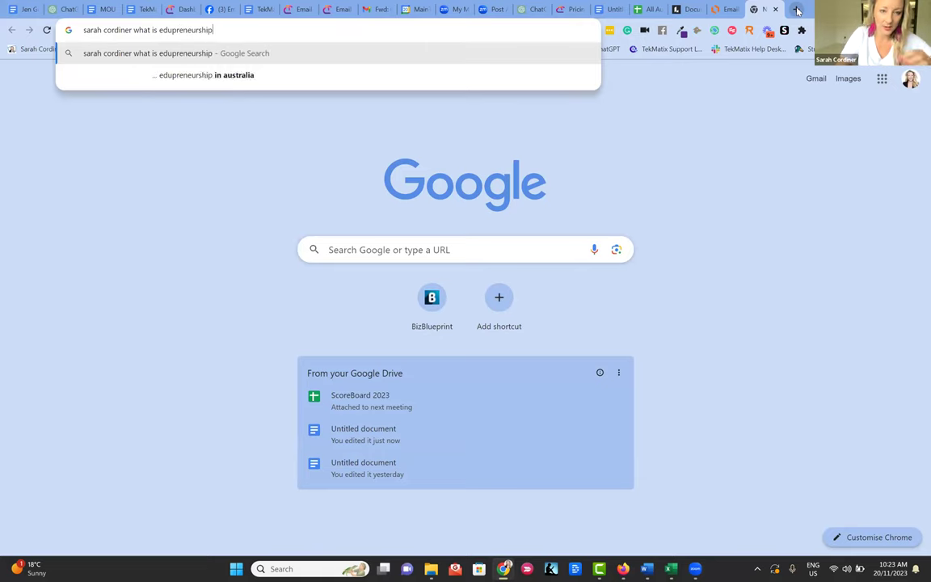
key("Return")
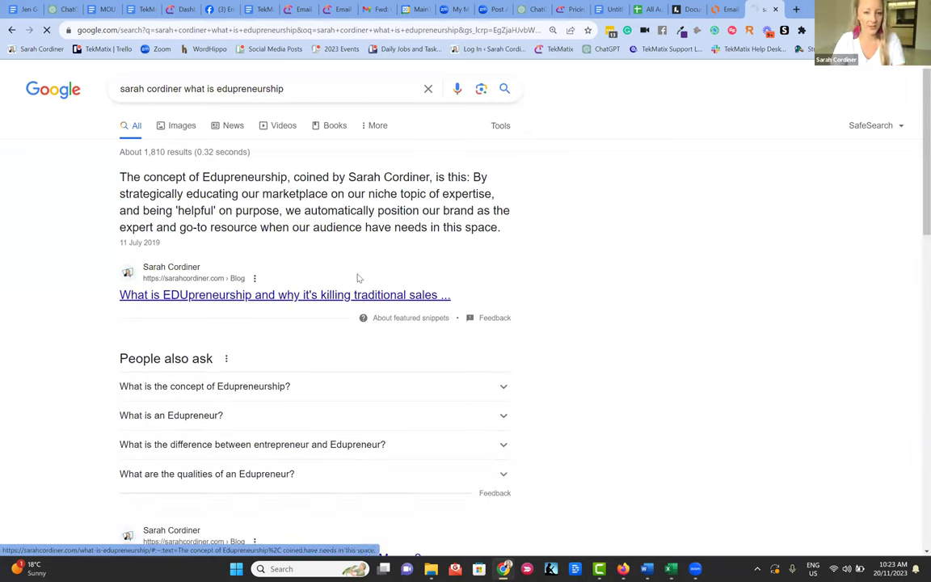
left_click(483, 229)
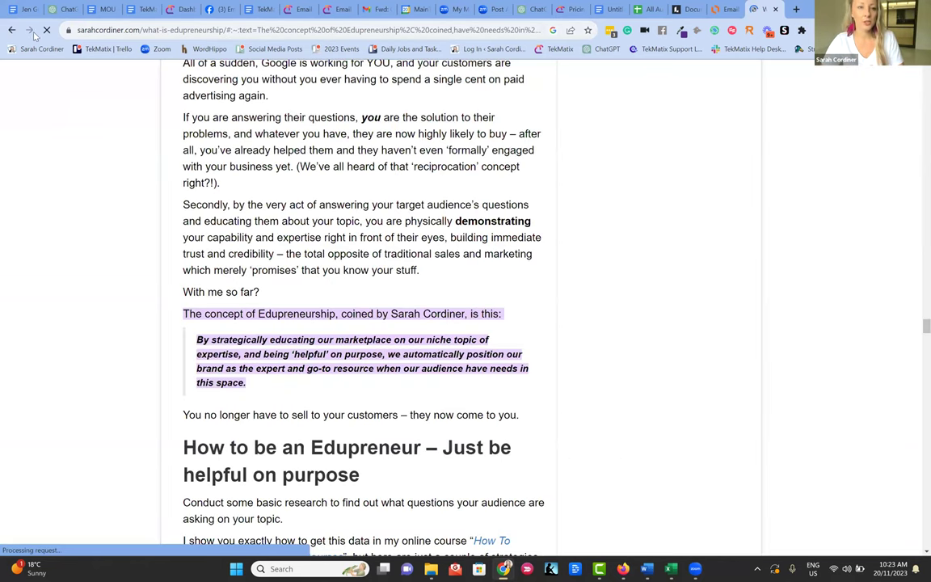
key("ctrl+l")
key("ctrl+c")
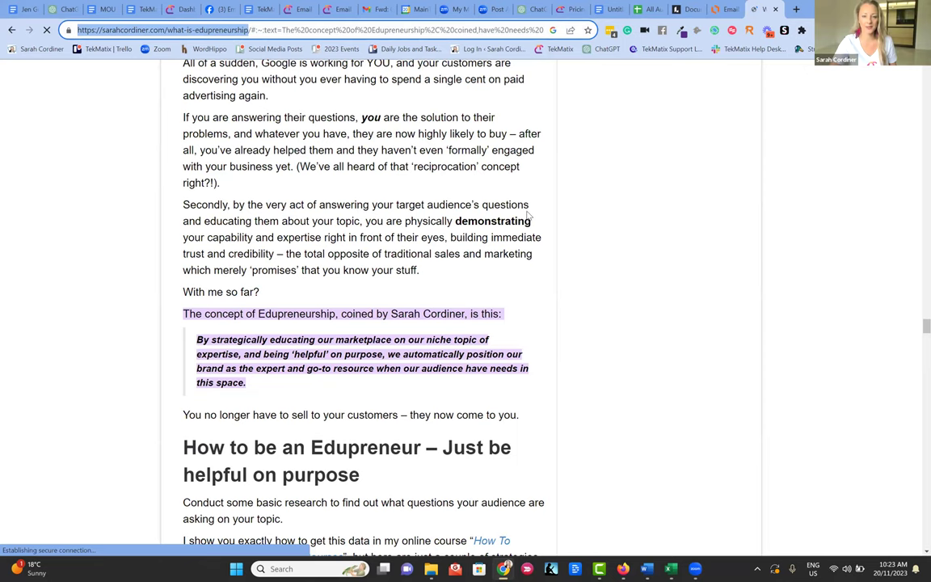
scroll(530, 218, "up", 3)
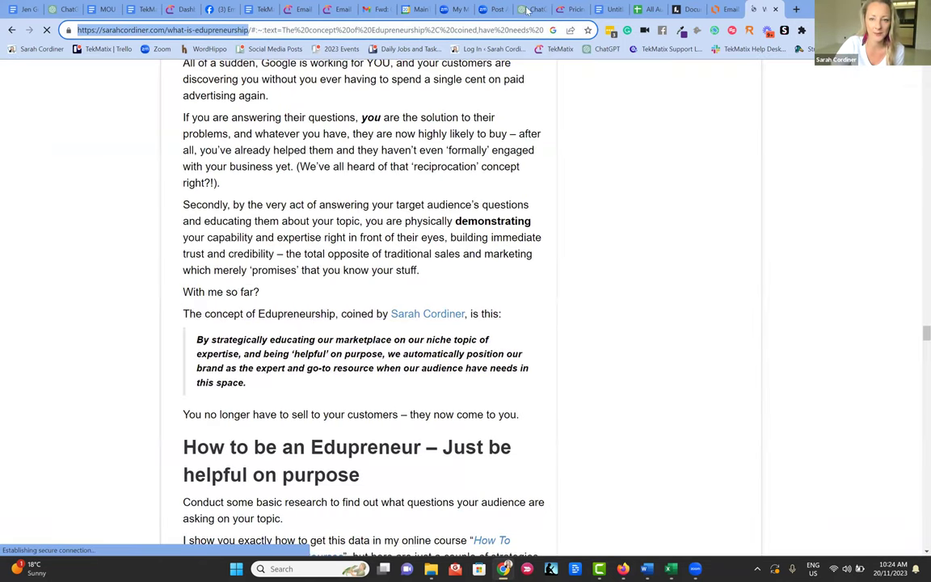
left_click(298, 10)
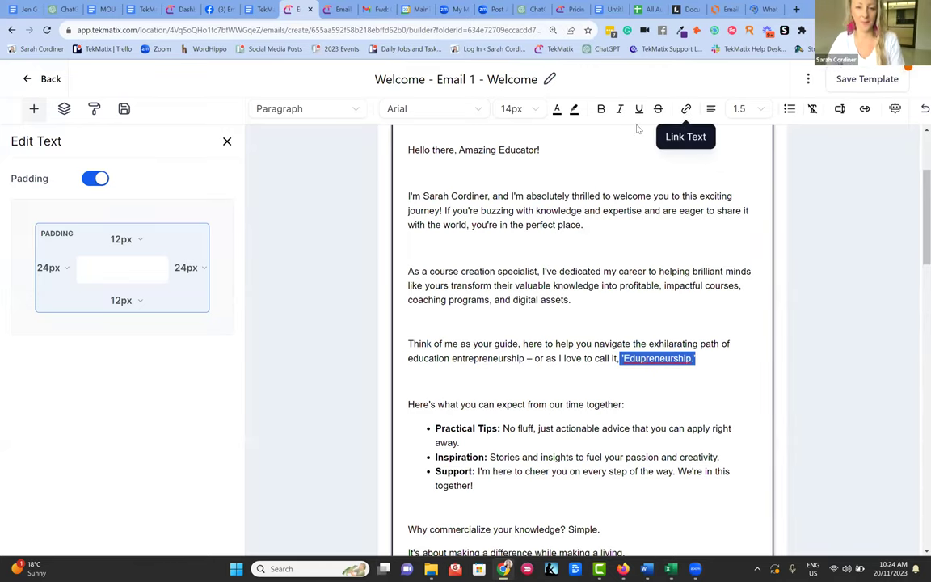
- Link 'Edupreneurship.' to the copied article URL, opening in a new window
left_click(686, 109)
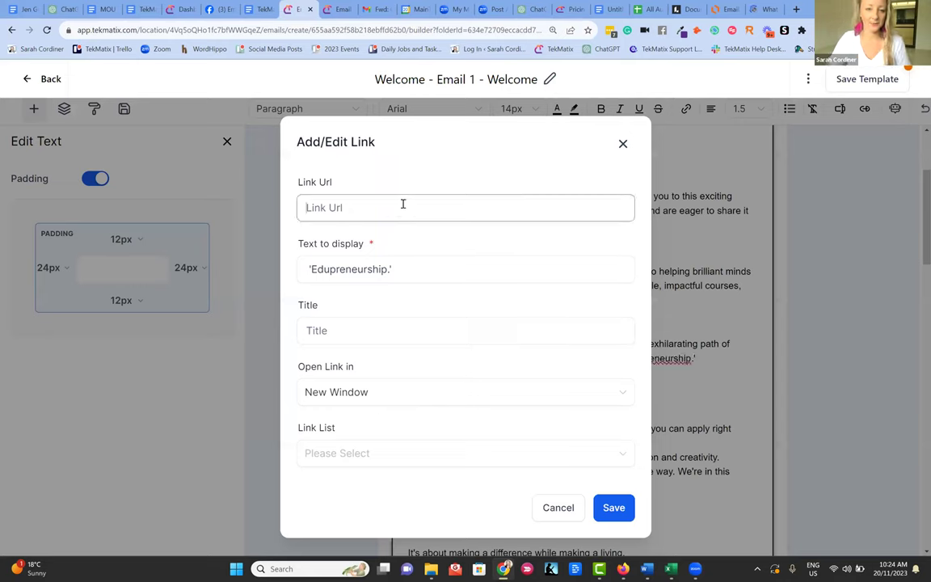
key("ctrl+v")
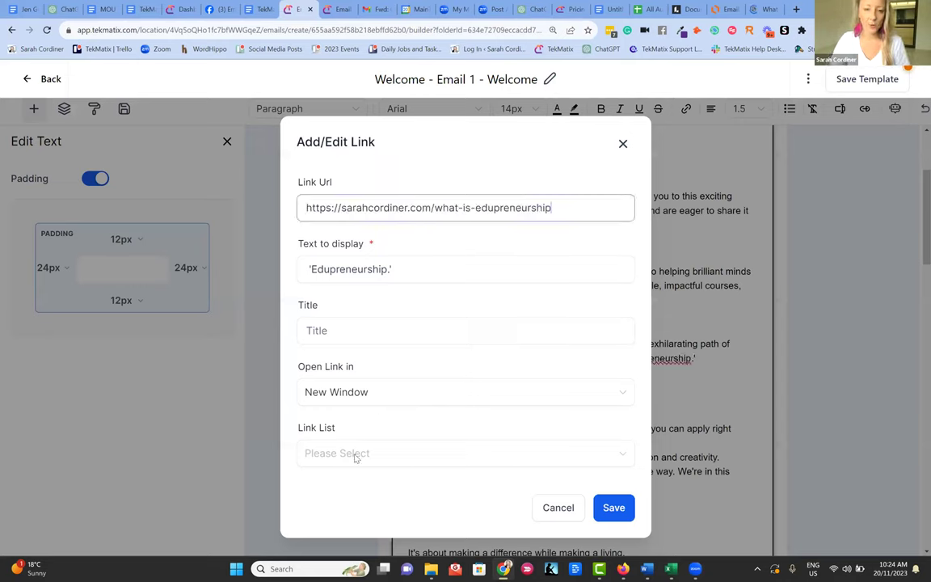
left_click(332, 391)
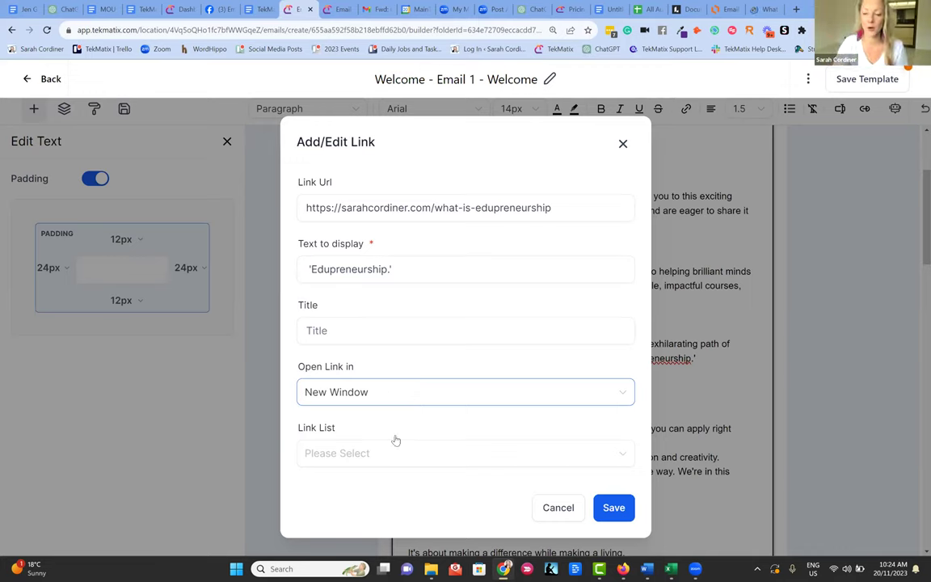
left_click(611, 511)
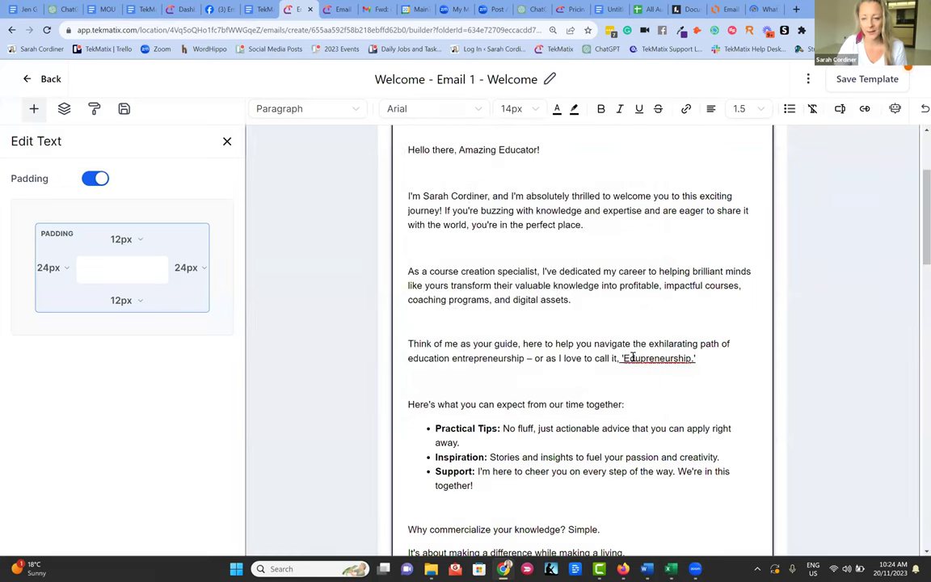
- Colour the linked word 'Edupreneurship.' blue #0026FF
left_click_drag(621, 358, 721, 360)
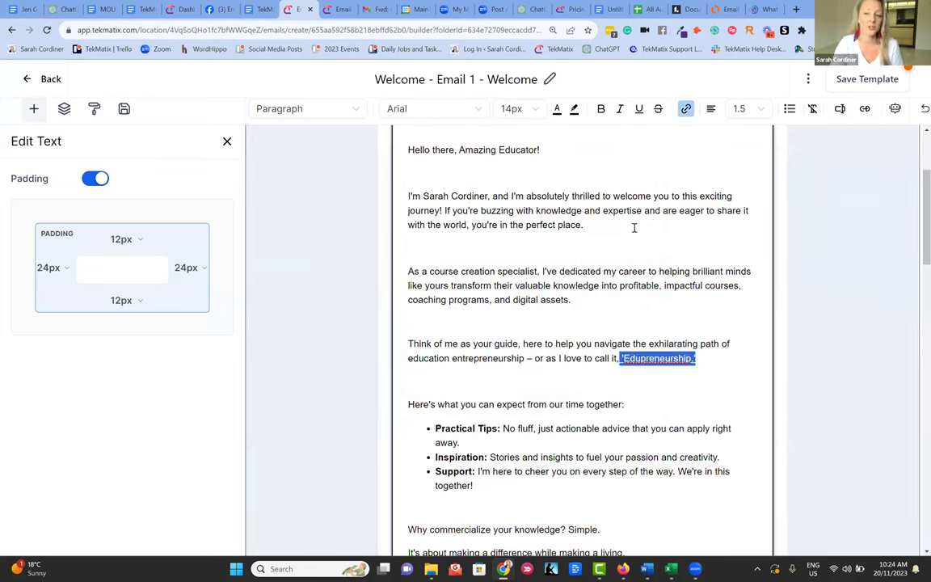
left_click(558, 109)
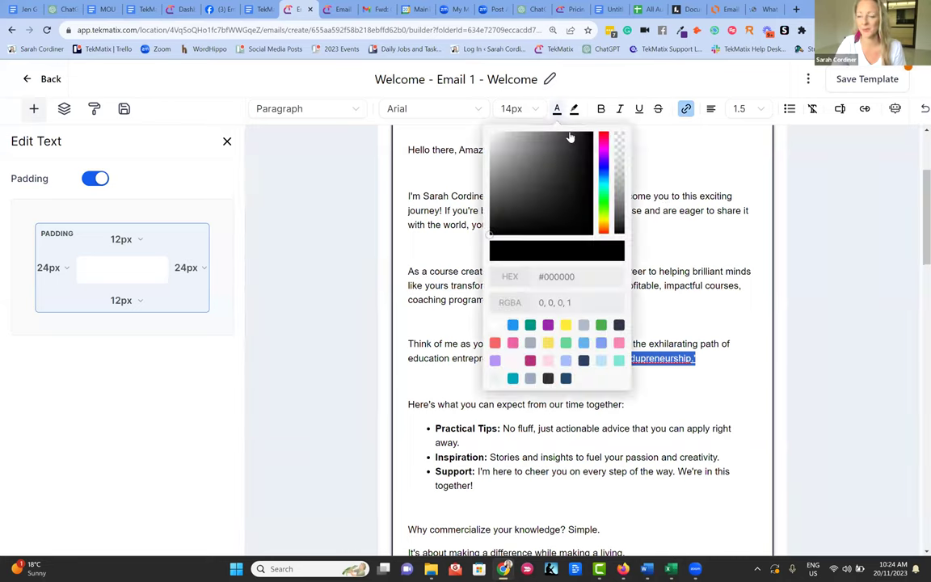
left_click(604, 175)
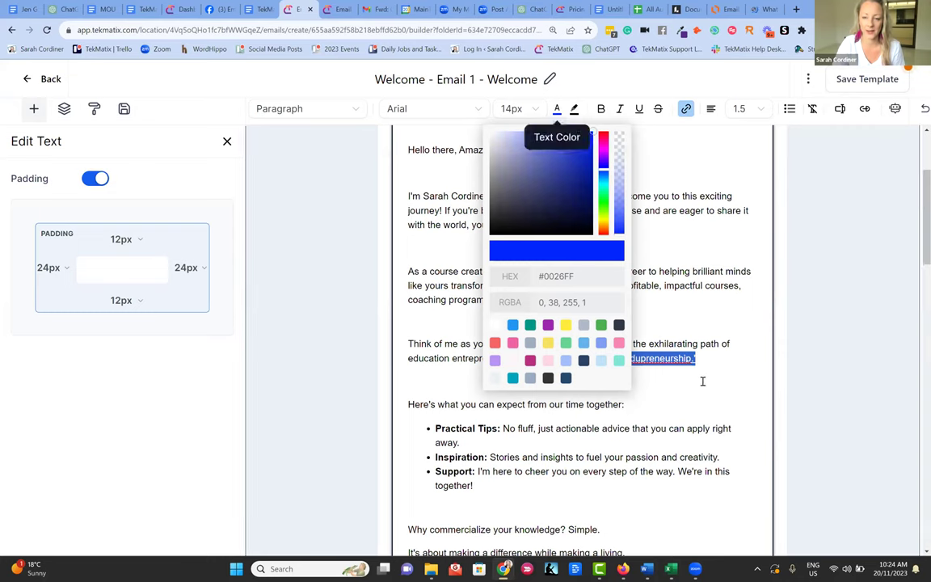
left_click(661, 379)
left_click(680, 233)
left_click(670, 379)
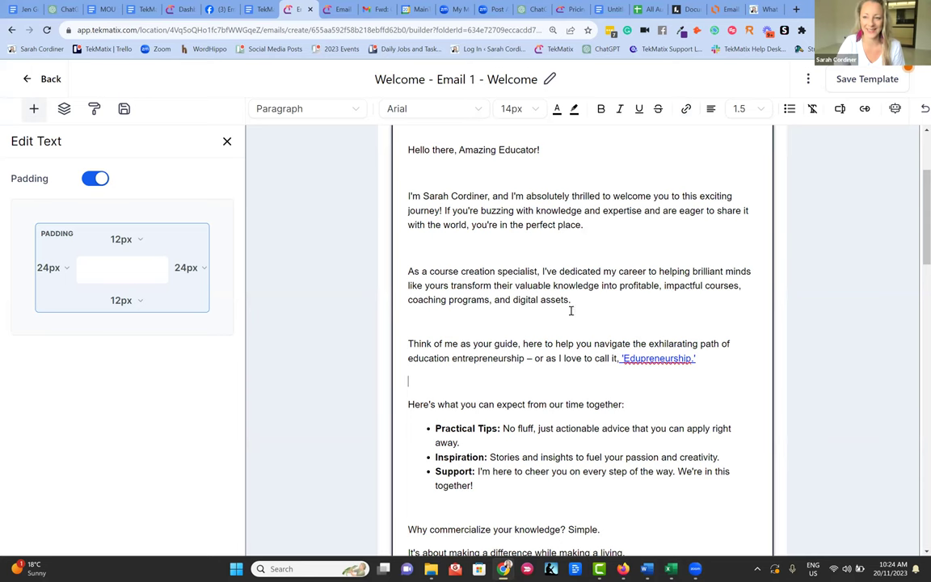
scroll(571, 310, "down", 4)
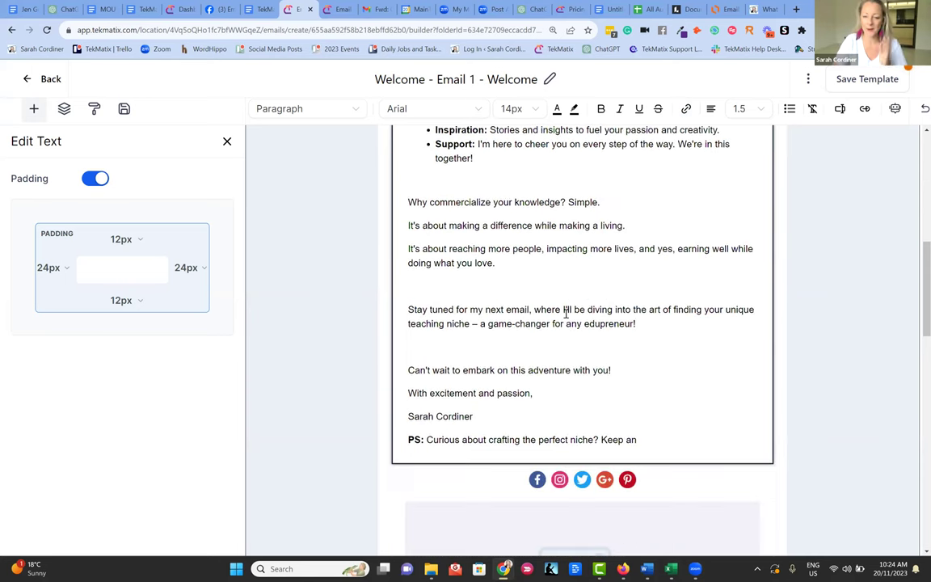
scroll(596, 445, "down", 2)
scroll(617, 305, "up", 2)
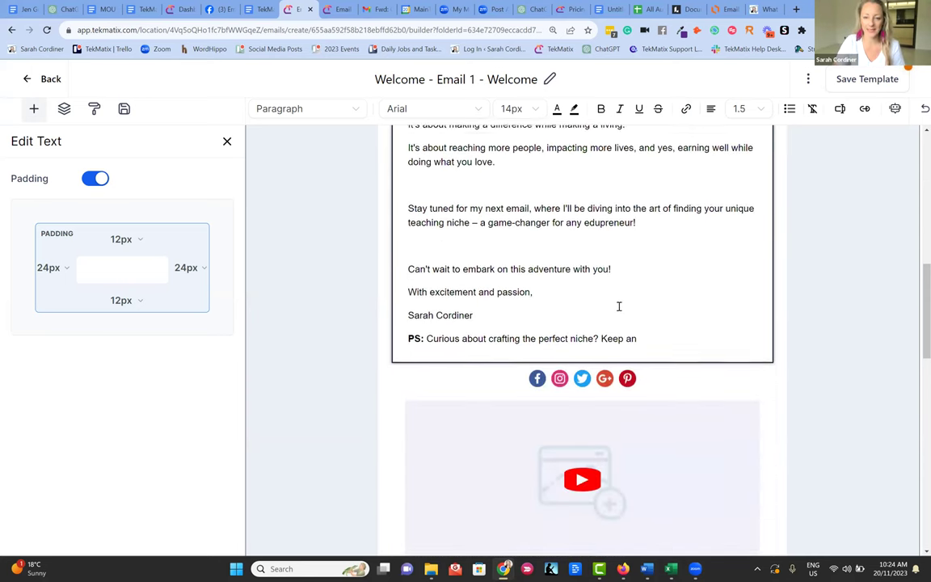
scroll(360, 187, "down", 3)
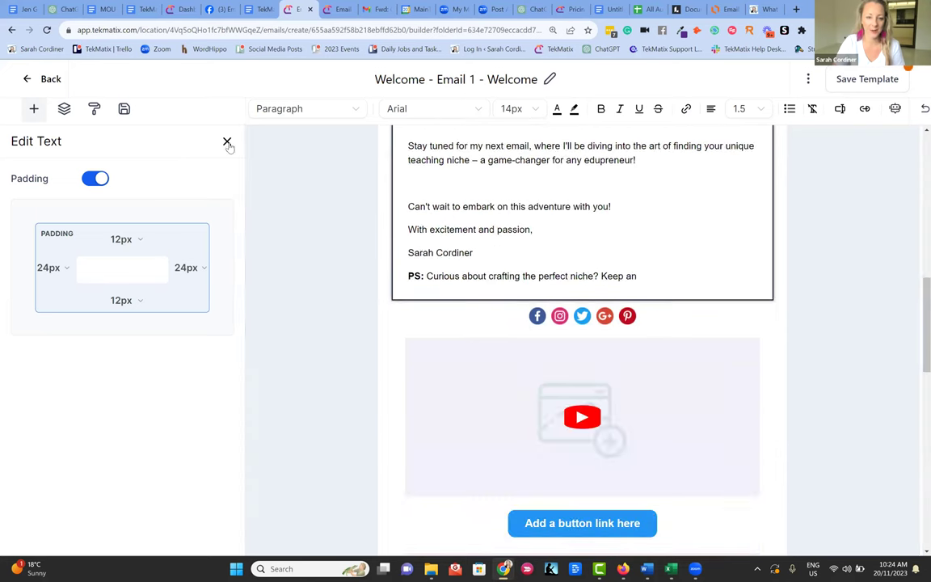
- Add a button below the social icons labelled 'CHECK OUT THE ACADEMY'
left_click(227, 143)
left_click_drag(194, 202, 582, 306)
mouse_move(584, 355)
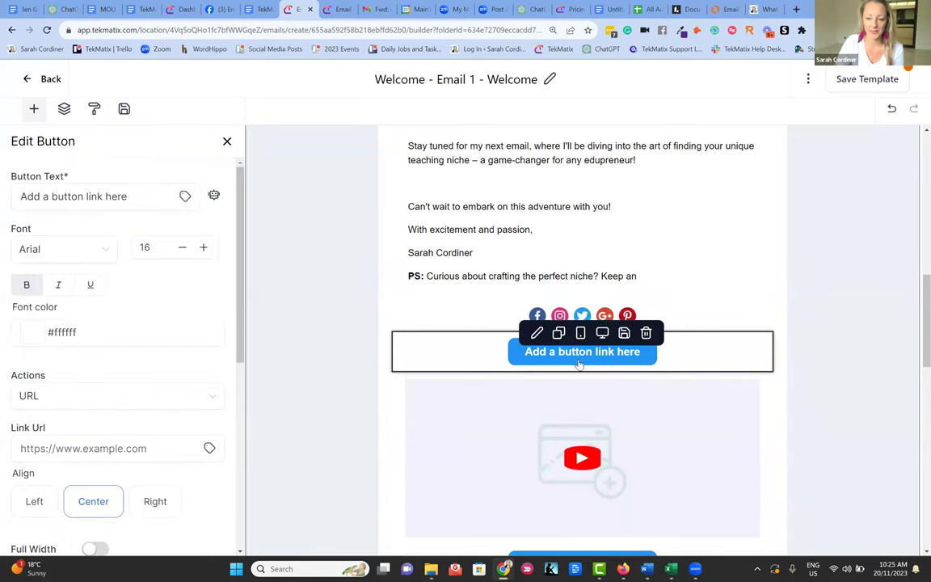
key("Escape")
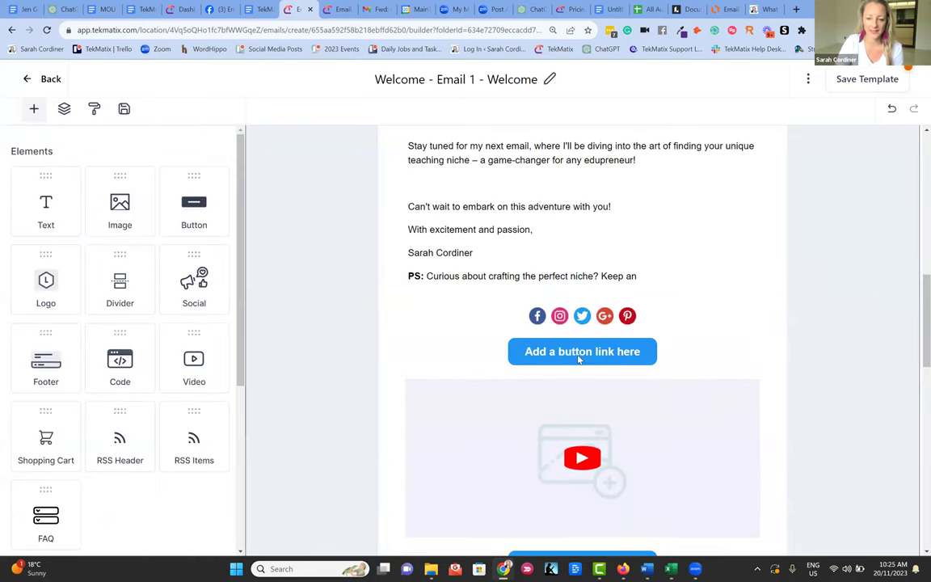
left_click(579, 360)
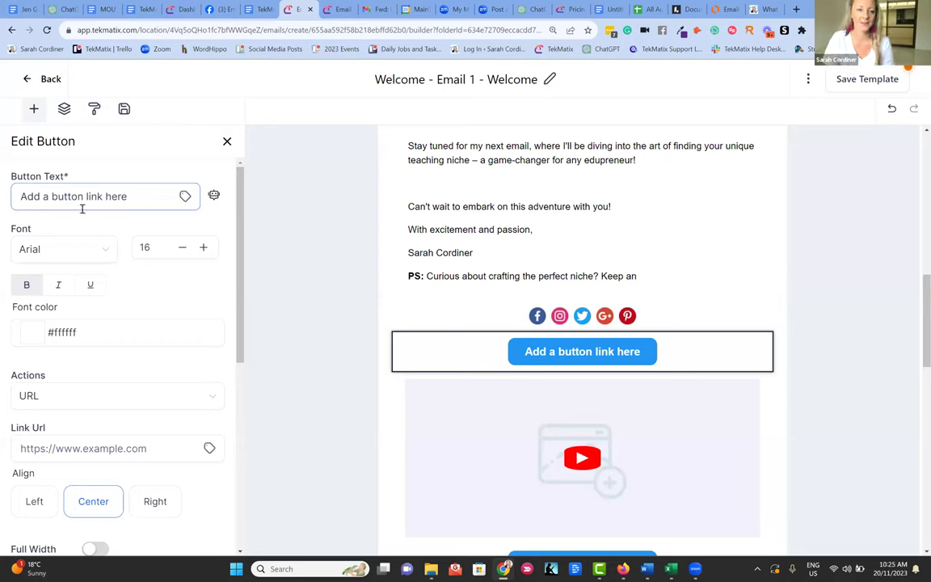
left_click_drag(148, 194, 3, 185)
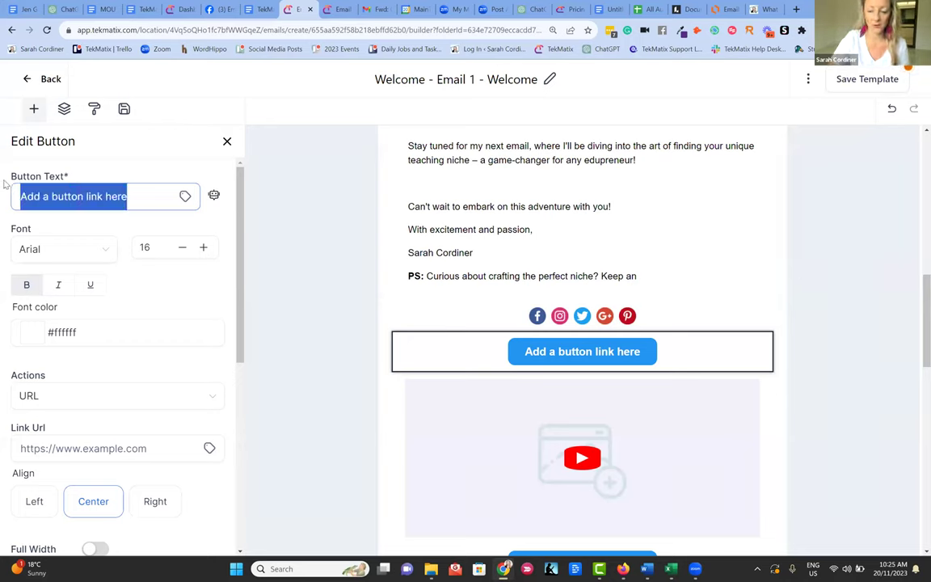
key("BackSpace")
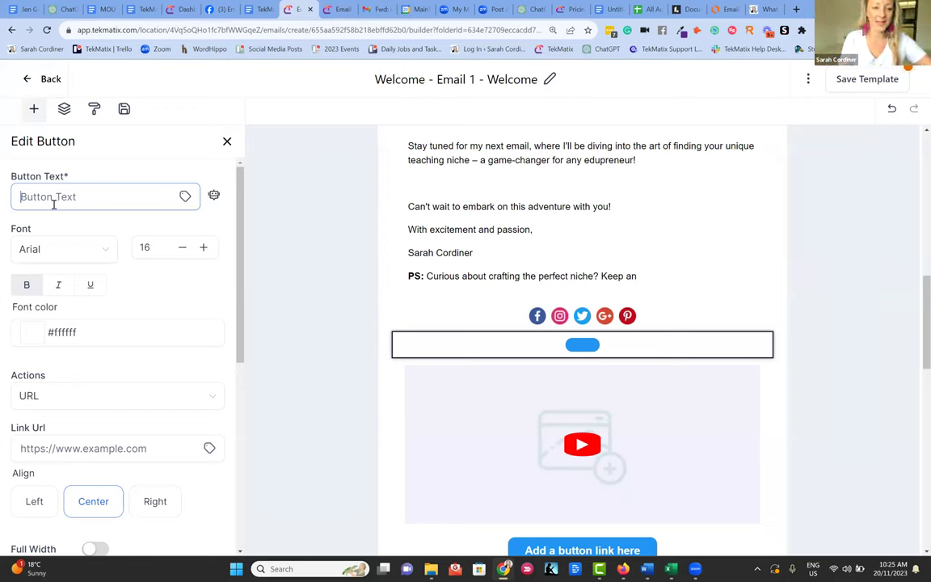
key("Caps_Lock")
type("CHECK ")
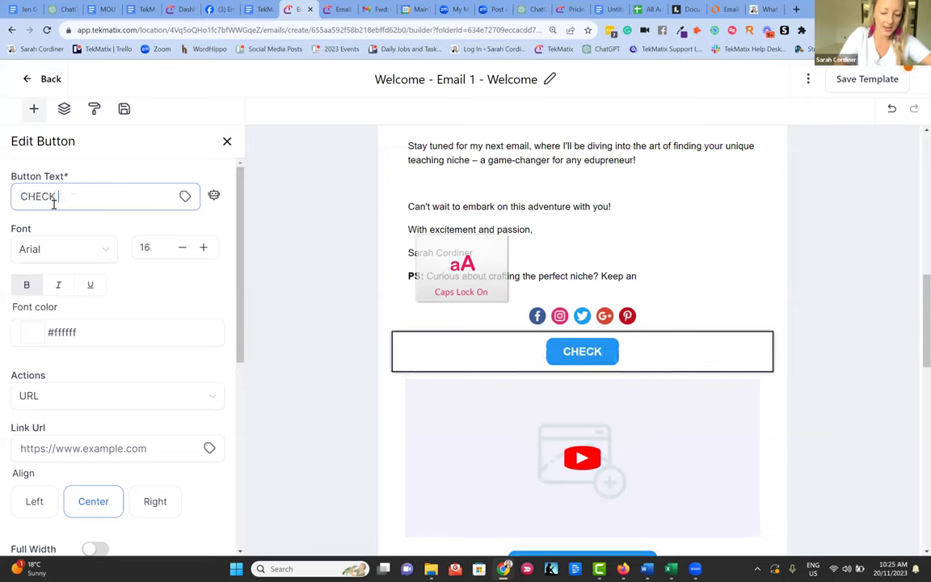
type("OUT THE ACADEMY")
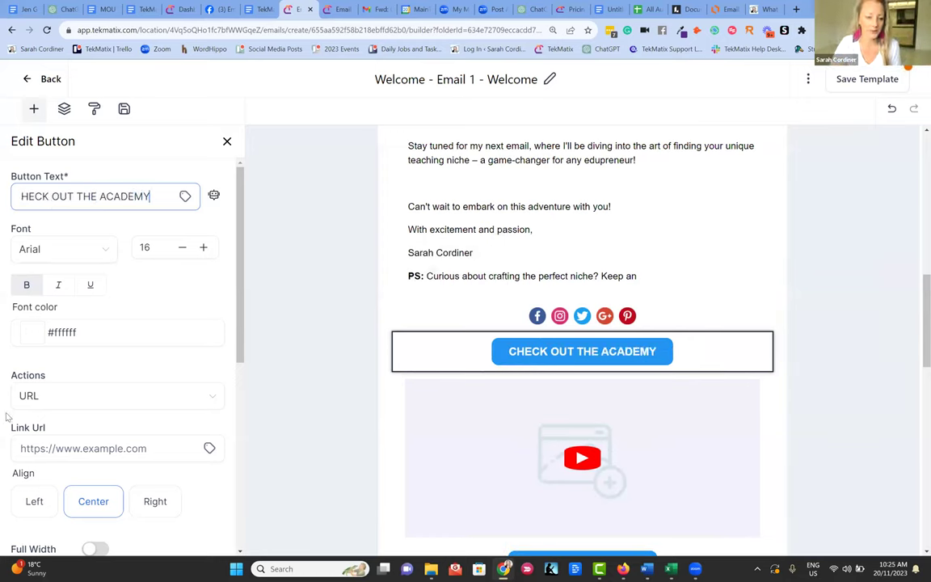
- Change the button's background colour to magenta #CD1AB9
scroll(59, 337, "down", 1)
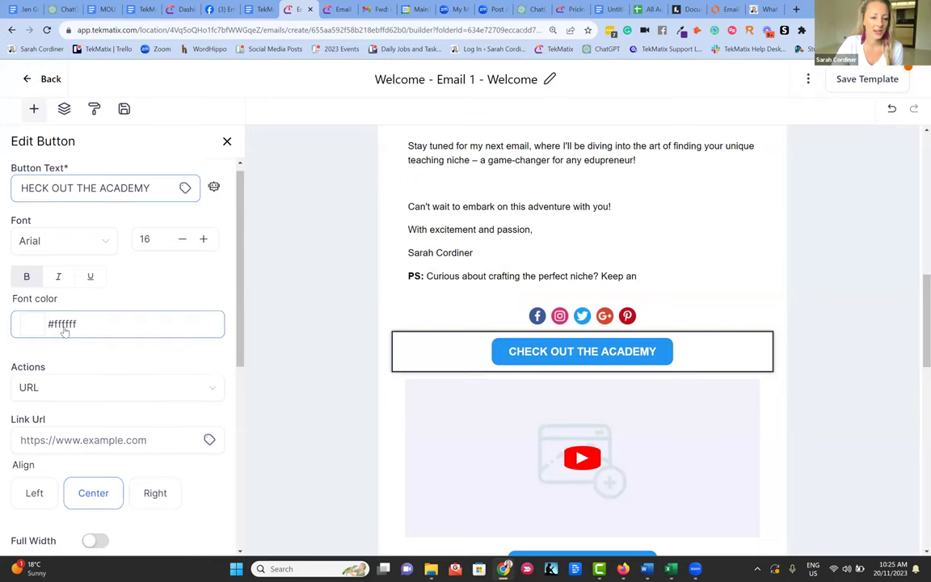
scroll(161, 396, "down", 2)
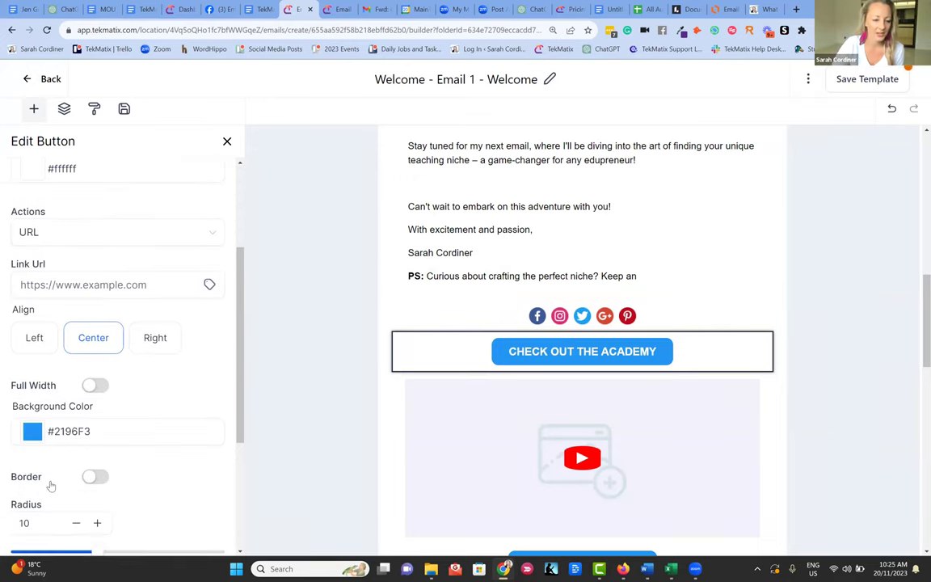
left_click(43, 421)
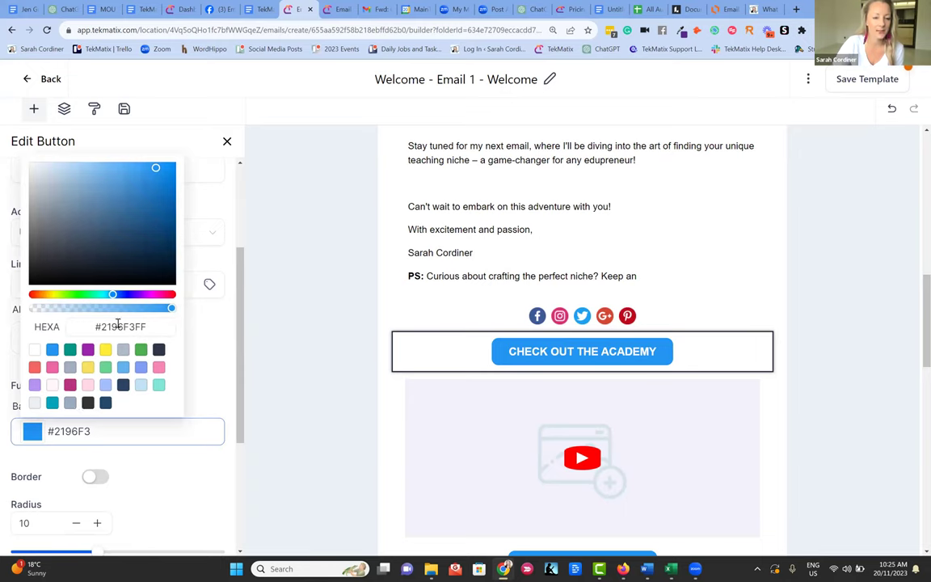
triple_click(62, 328)
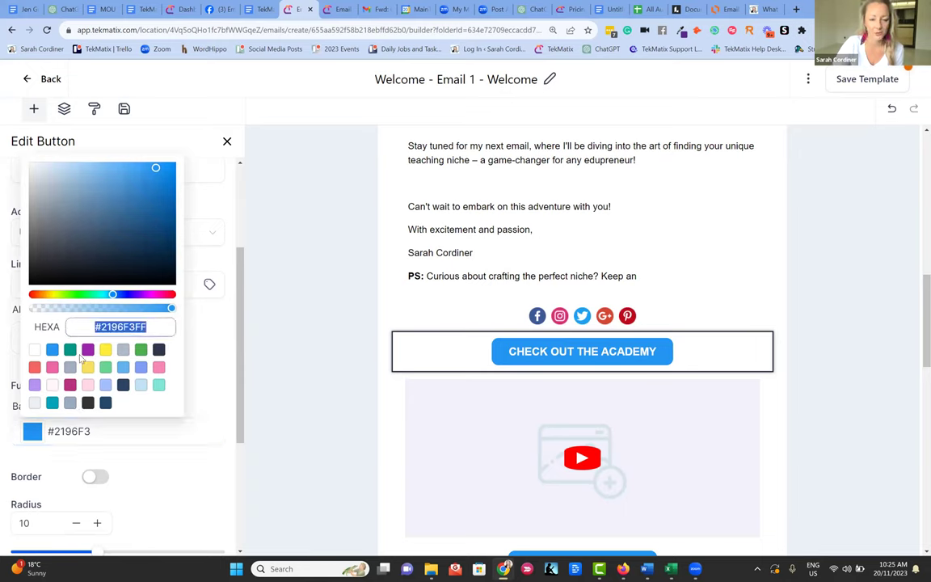
left_click(151, 294)
left_click(163, 190)
mouse_move(149, 174)
left_mouse_down()
mouse_move(164, 201)
mouse_move(157, 186)
left_mouse_up()
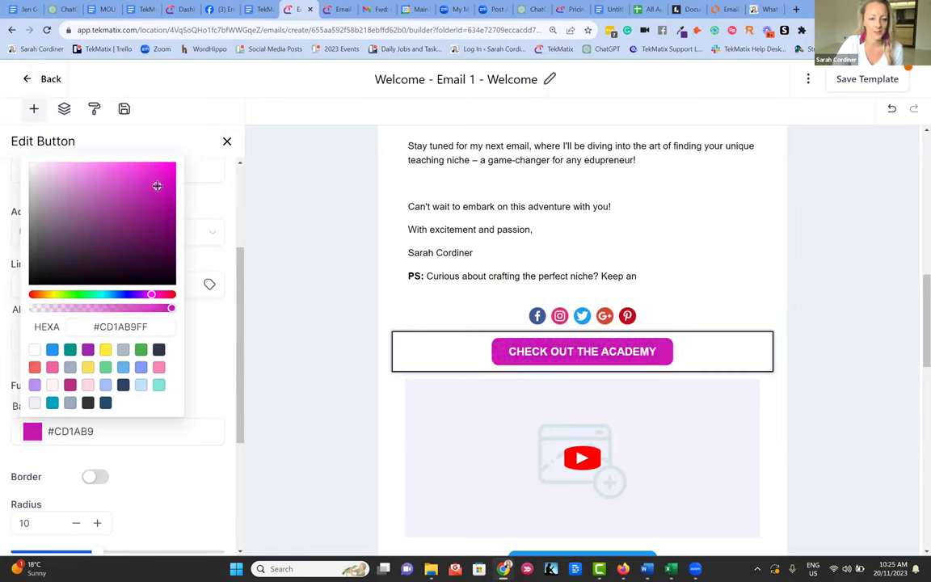
left_click(545, 345)
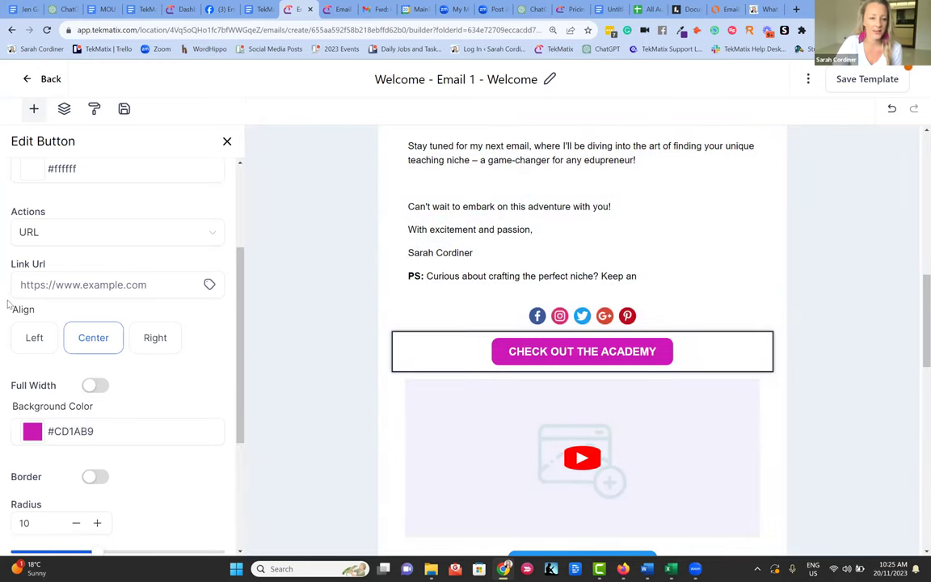
- Link the button to the edupreneurship article URL and save the template
left_click(40, 275)
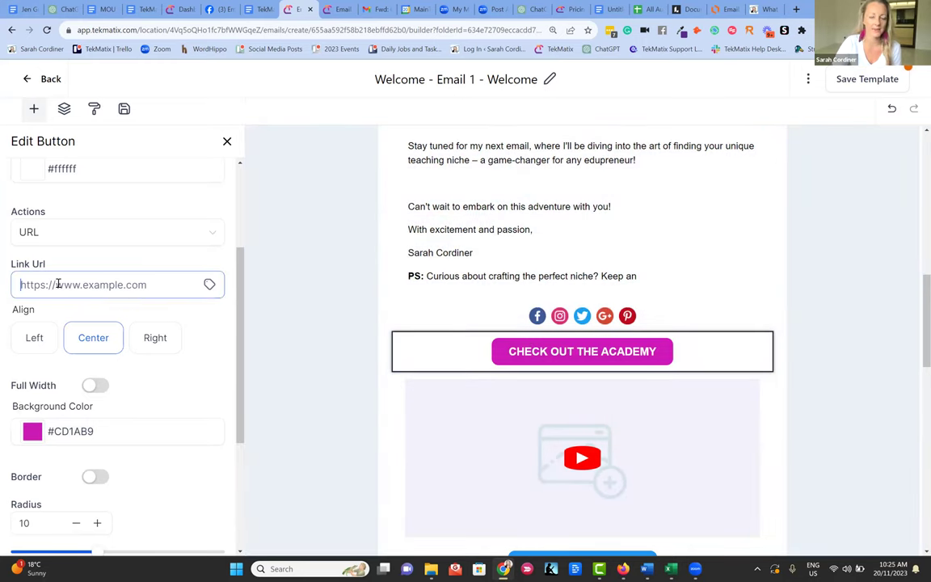
key("ctrl+v")
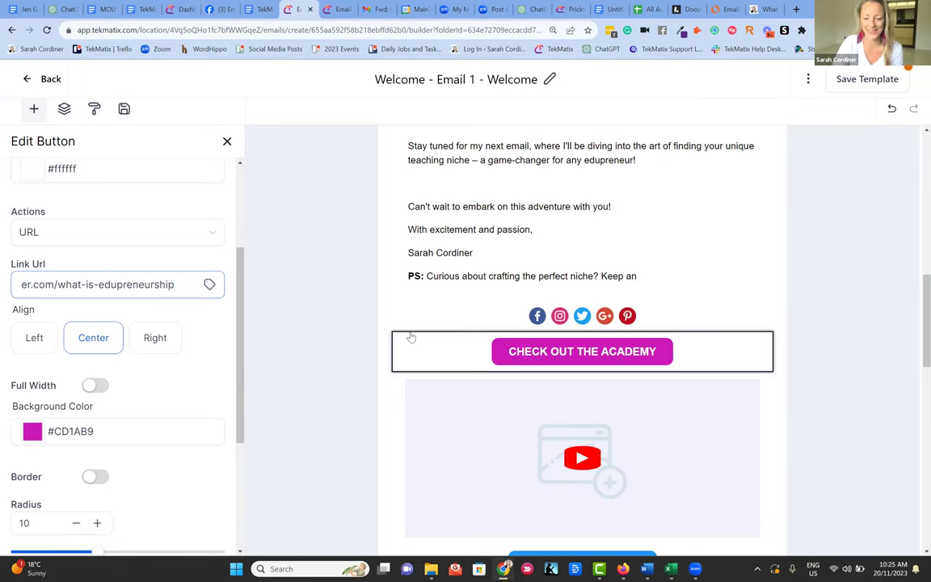
left_click(412, 337)
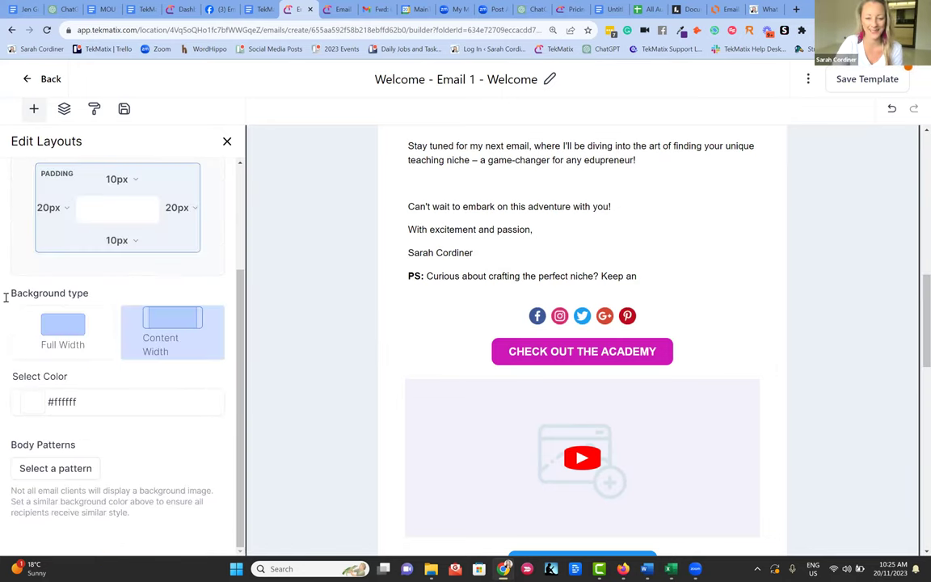
left_click(867, 78)
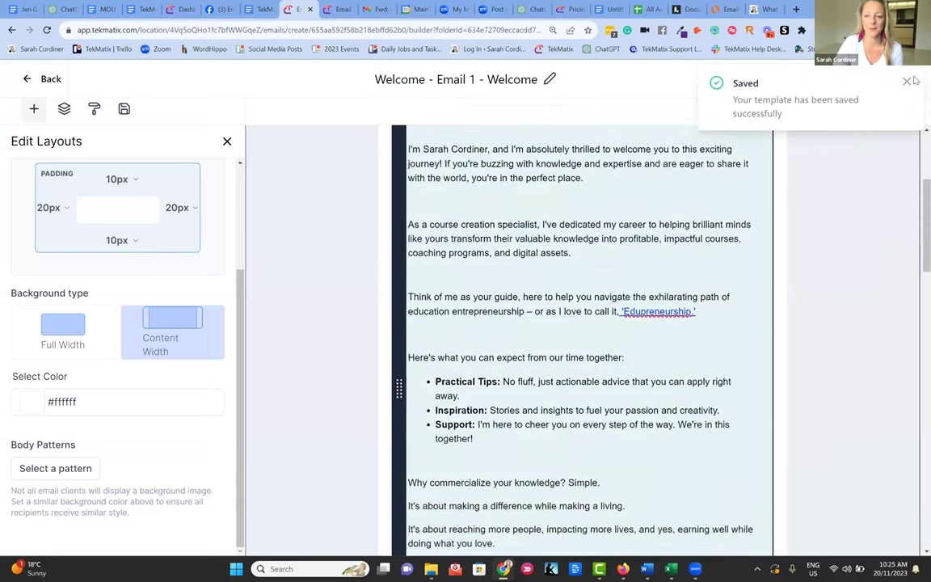
- Look over the Test Email options without sending, then preview the finished Welcome email
left_click(906, 83)
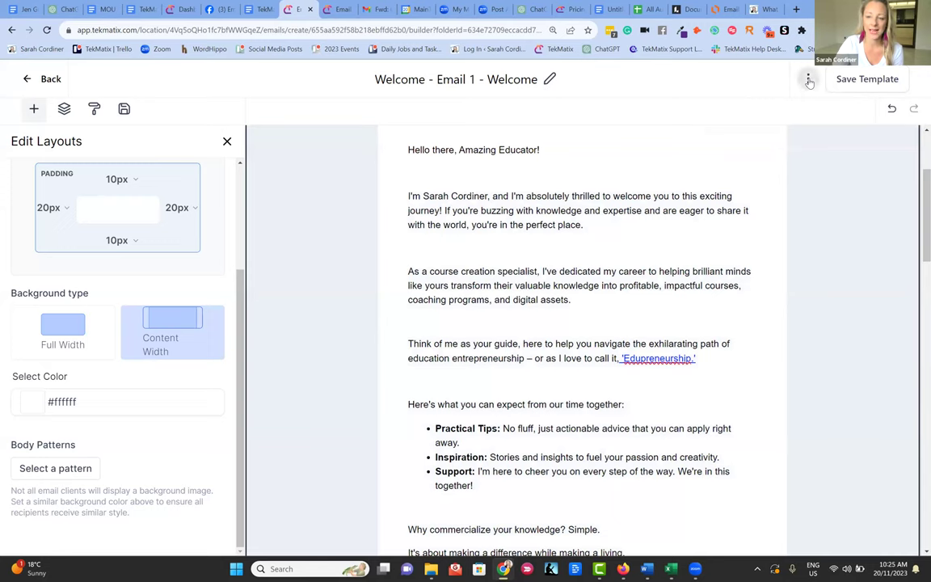
left_click(808, 79)
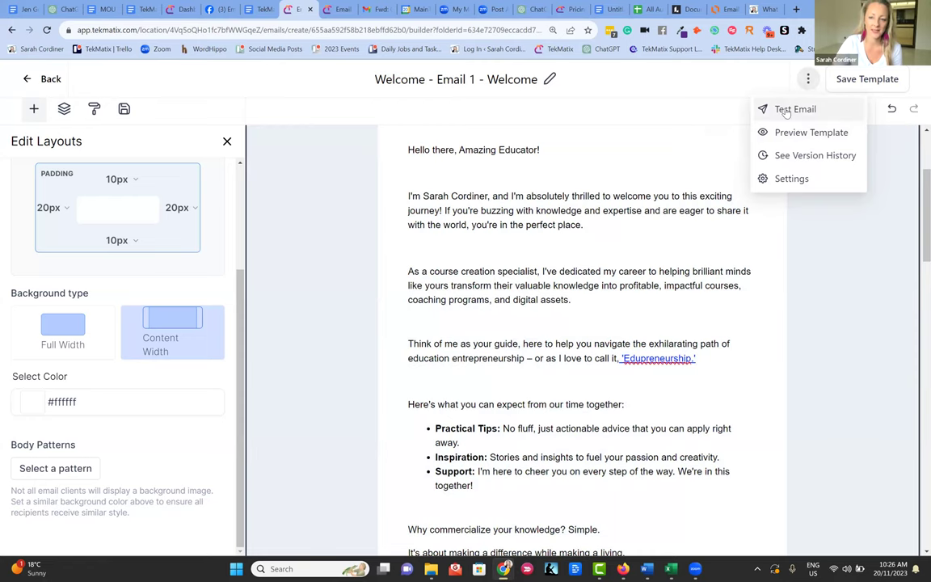
left_click(786, 111)
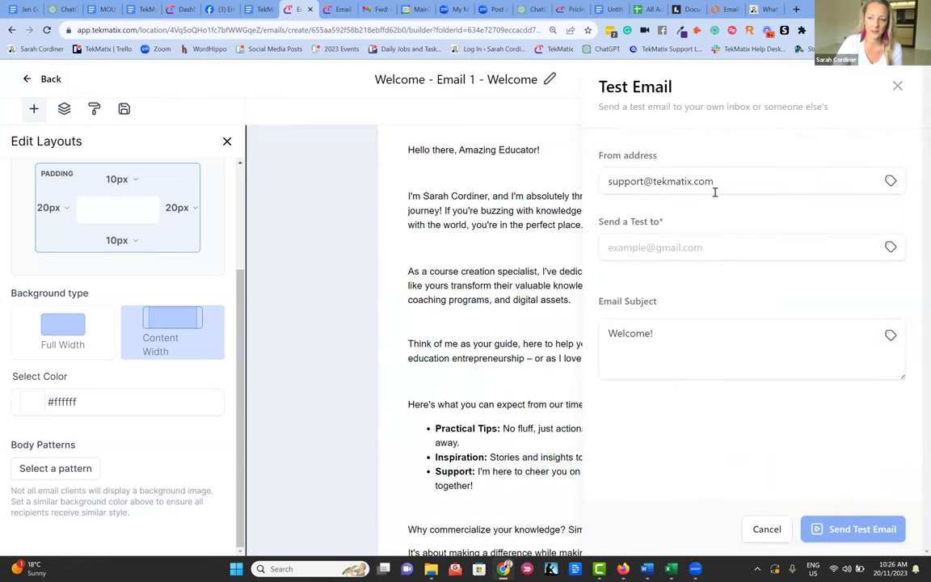
left_click(897, 86)
left_click(808, 79)
left_click(800, 133)
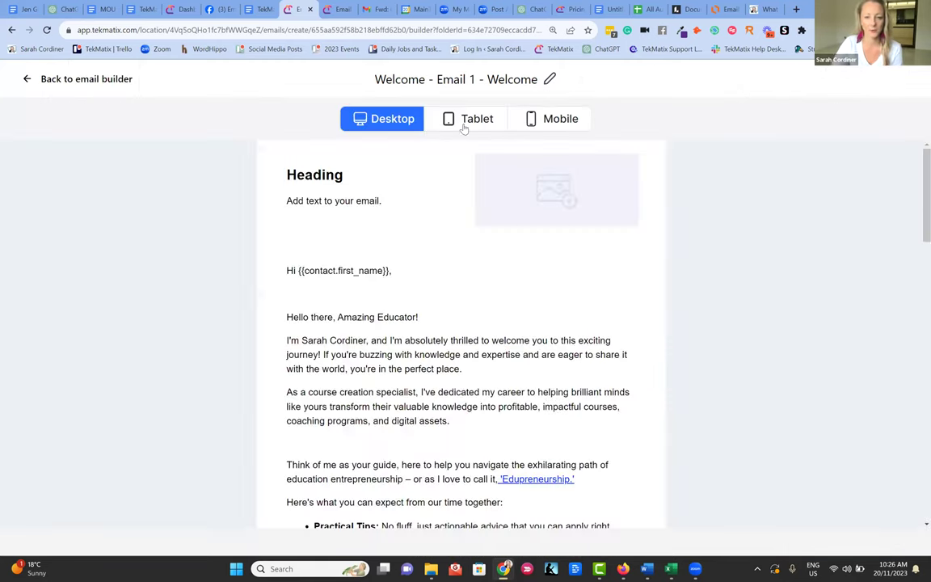
scroll(490, 270, "down", 15)
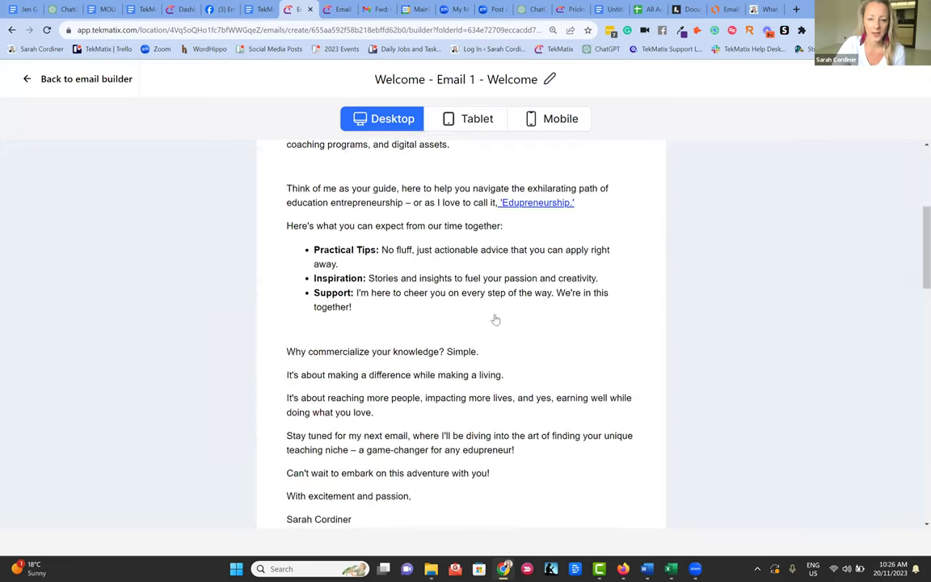
scroll(477, 313, "up", 3)
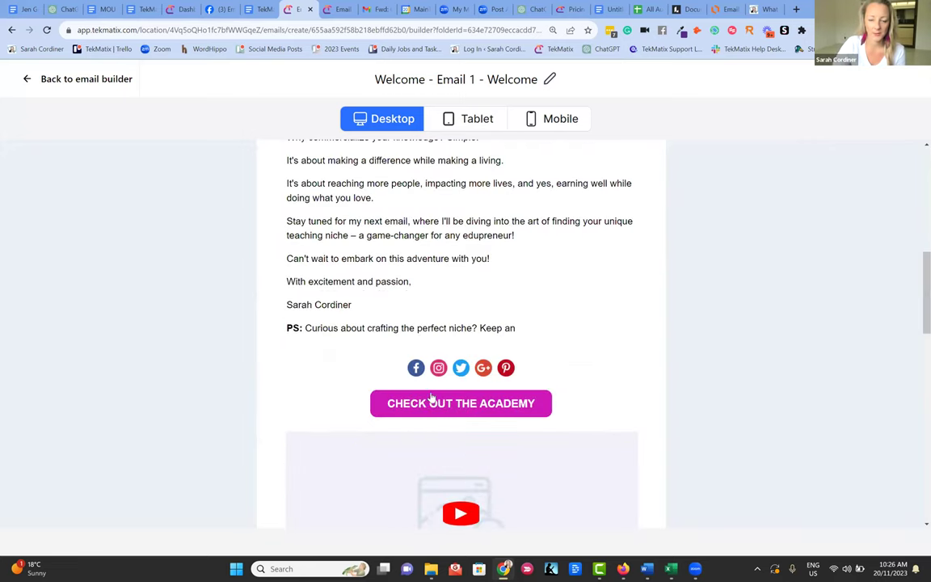
scroll(430, 397, "up", 3)
left_click(551, 119)
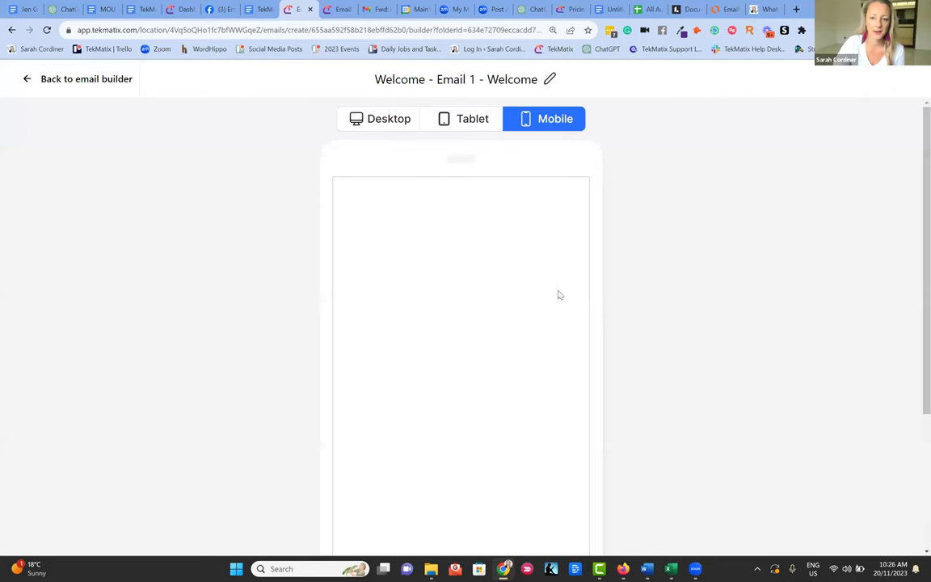
scroll(536, 301, "down", 10)
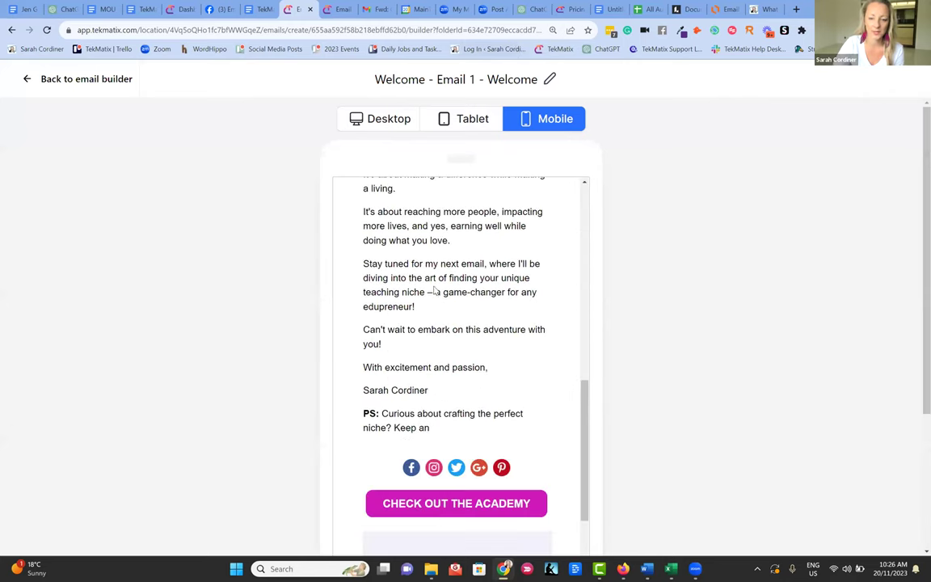
scroll(471, 321, "down", 5)
scroll(471, 321, "up", 2)
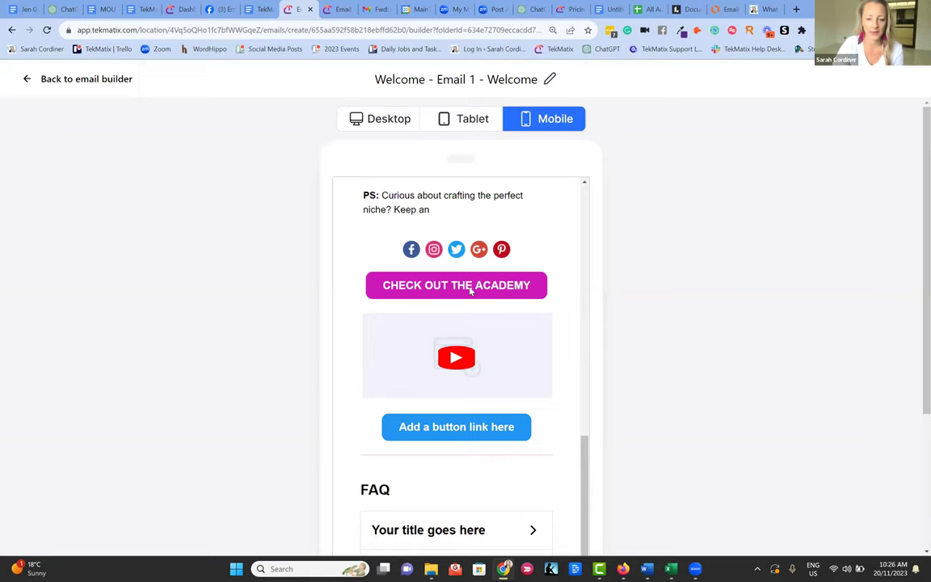
left_click(470, 289)
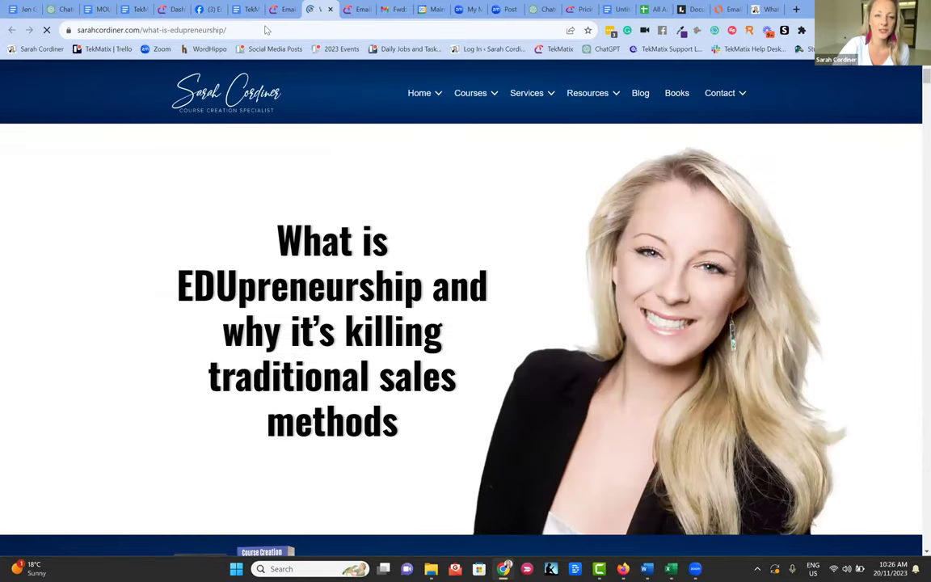
left_click(330, 9)
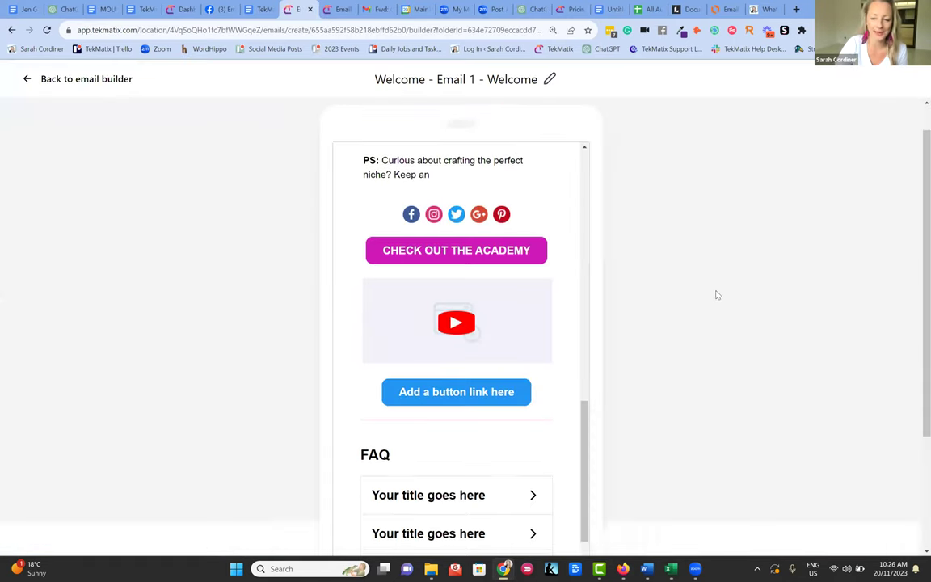
scroll(681, 272, "down", 2)
scroll(678, 274, "up", 3)
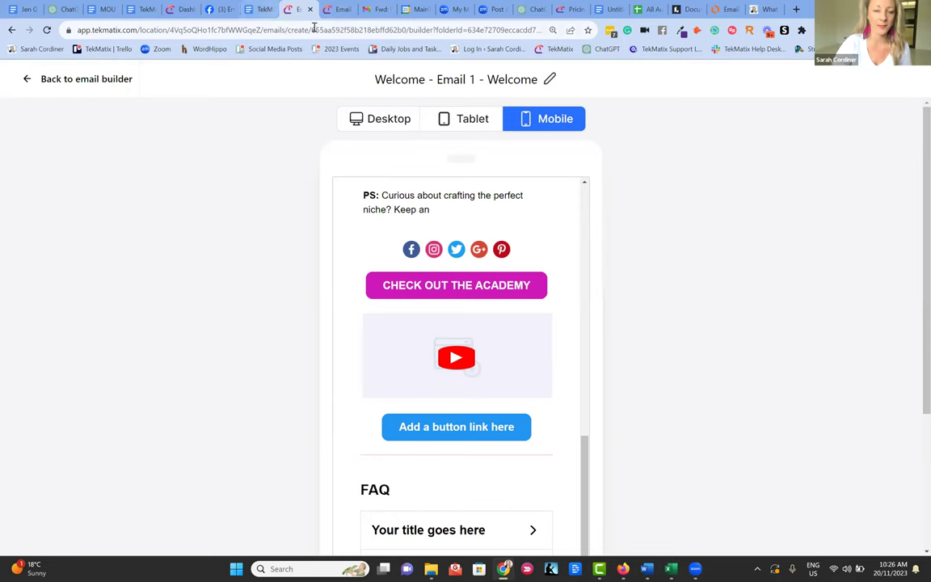
left_click(252, 10)
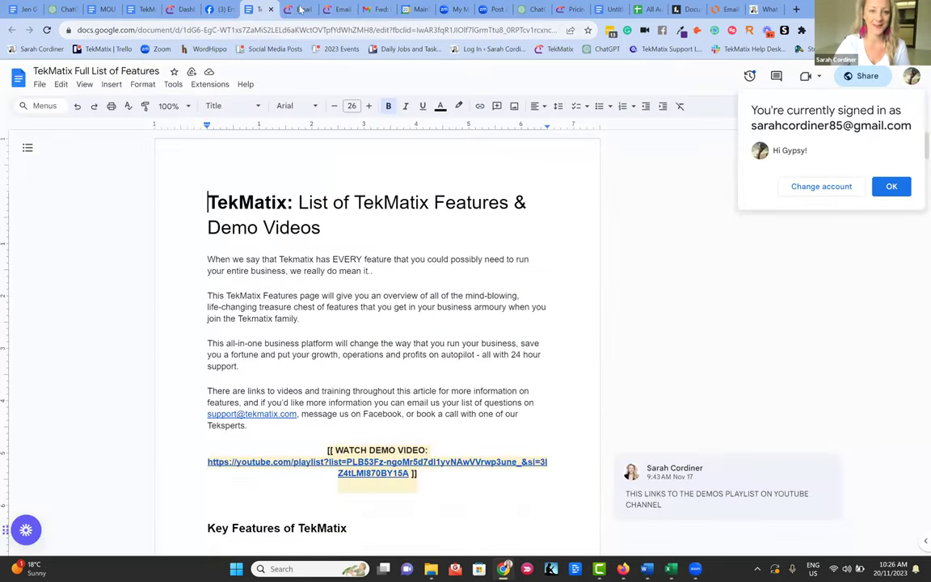
left_click(299, 10)
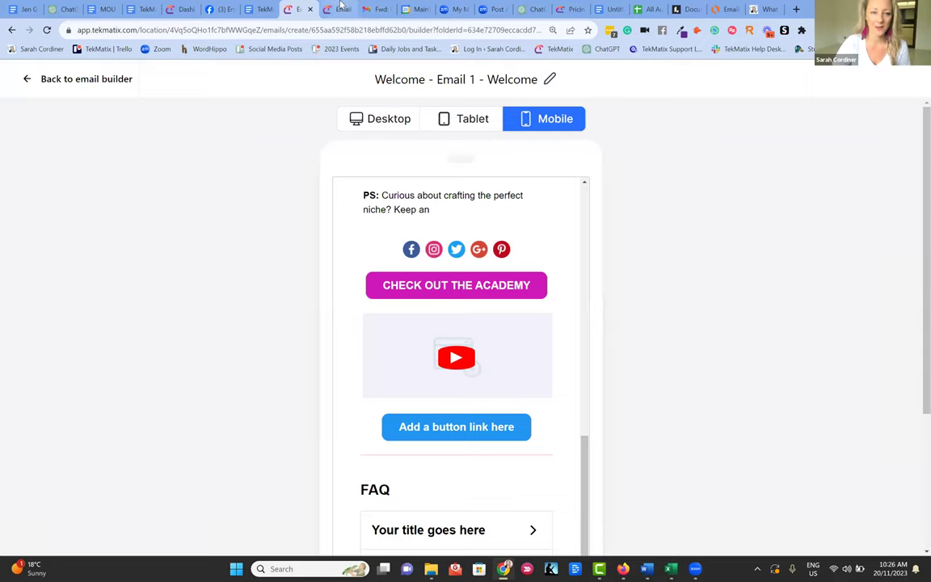
left_click(34, 79)
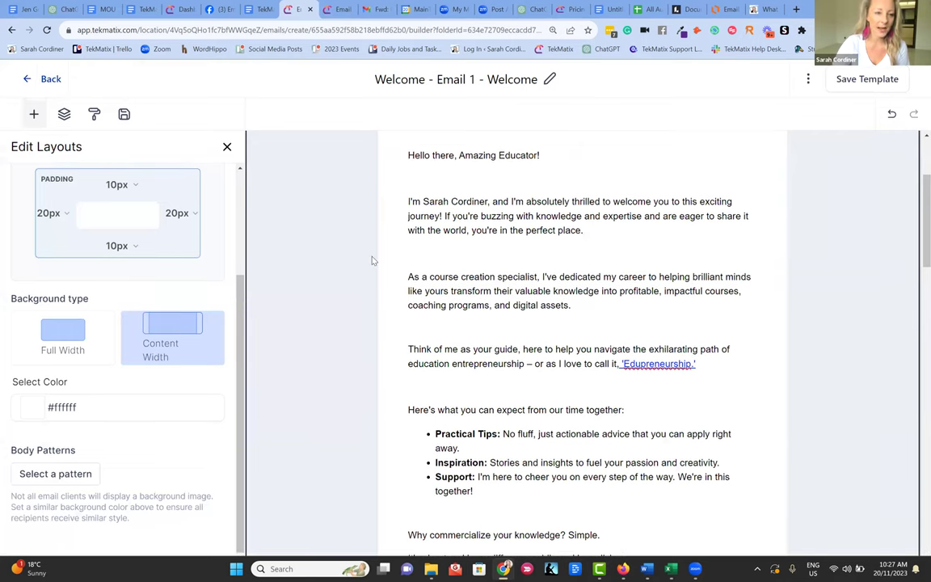
- Return to the Email Templates list, then place the cursor below the PS in the Google Docs draft
left_click(226, 146)
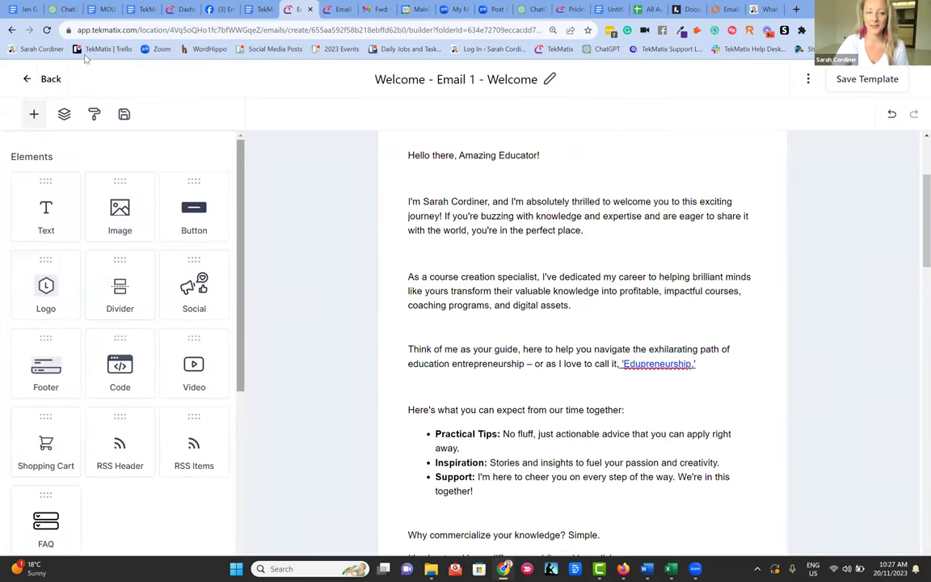
left_click(28, 80)
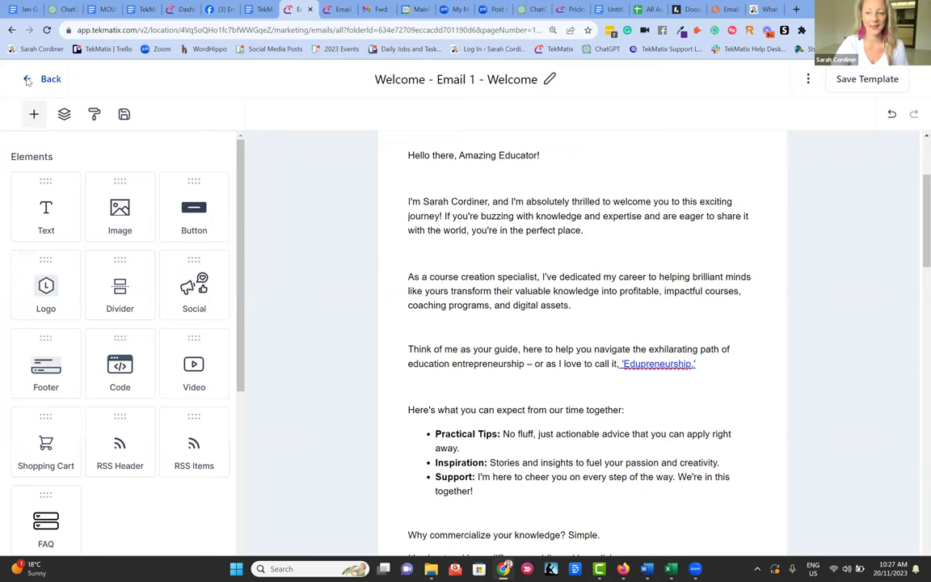
left_click(349, 107)
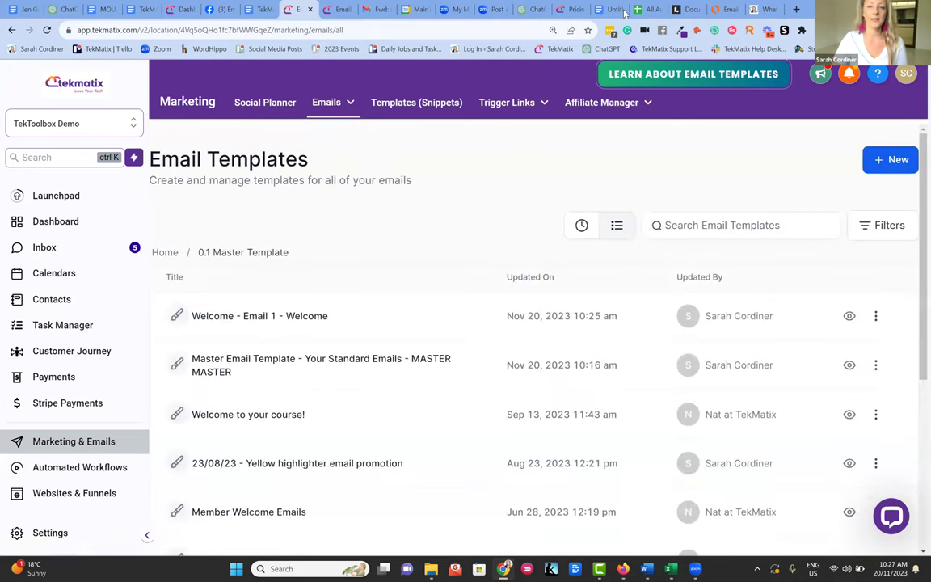
left_click(605, 9)
scroll(566, 291, "up", 4)
scroll(499, 285, "down", 5)
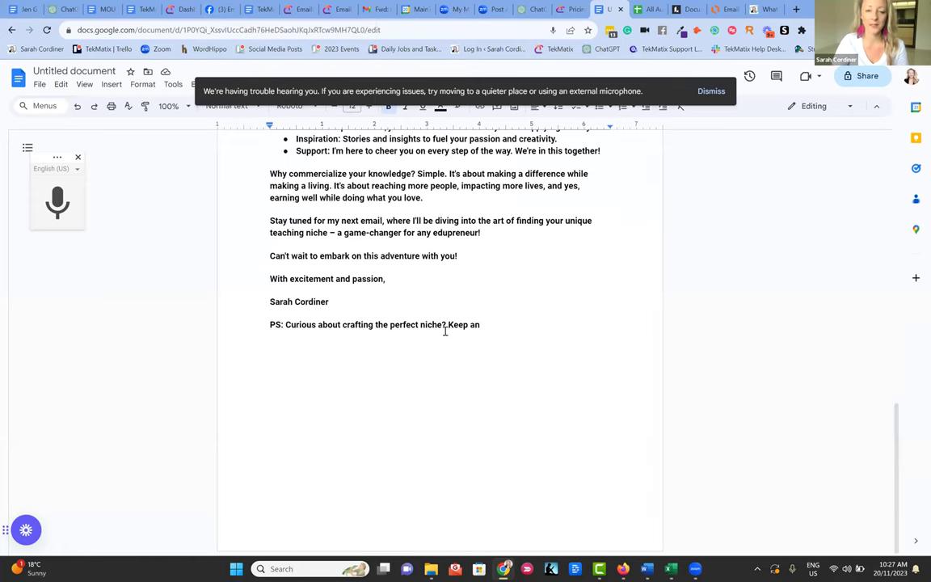
left_click(376, 345)
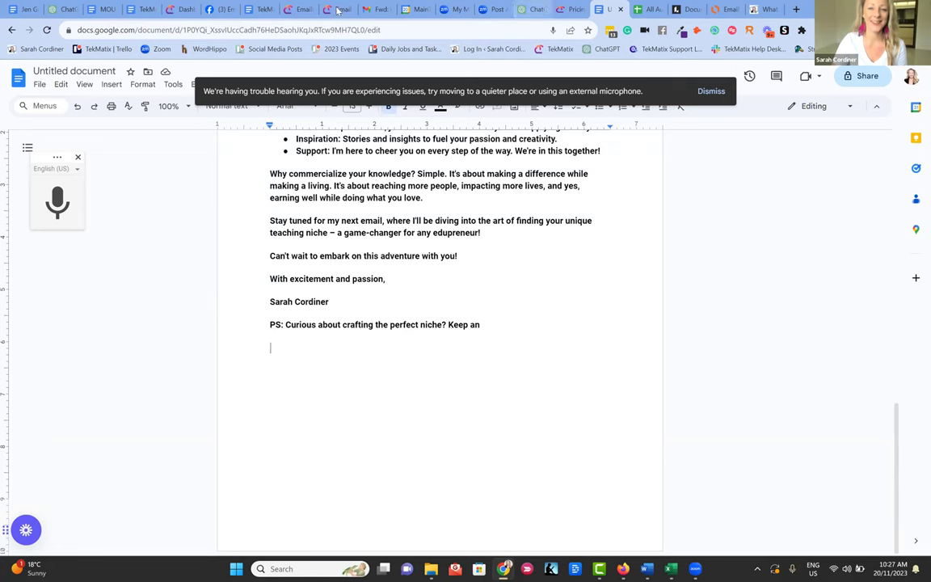
- Switch back to the TekMatix Email Templates list
left_click(298, 10)
left_click(331, 10)
left_click(296, 10)
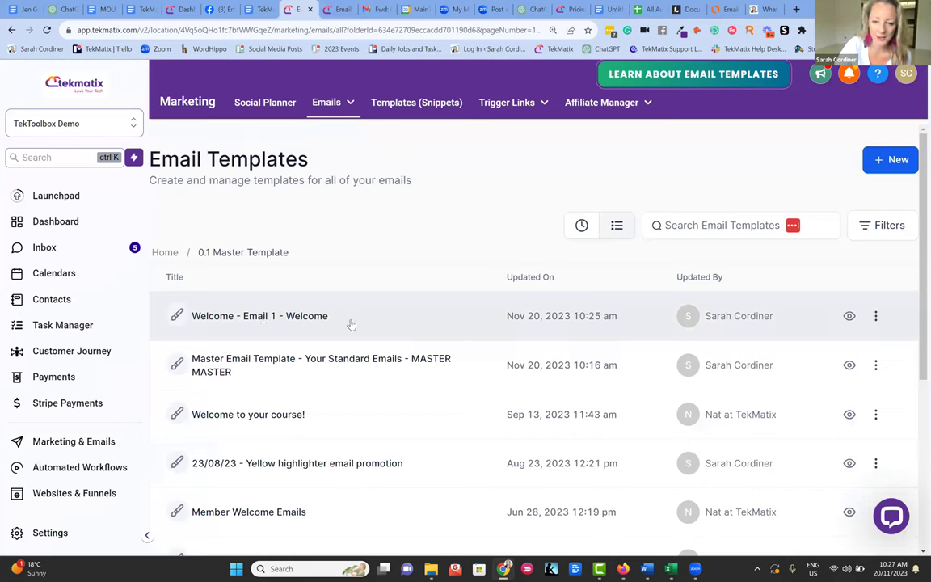
- Clone the Welcome - Email 1 template and change the copy's name to 'Welcome - Email 2'
left_click(876, 317)
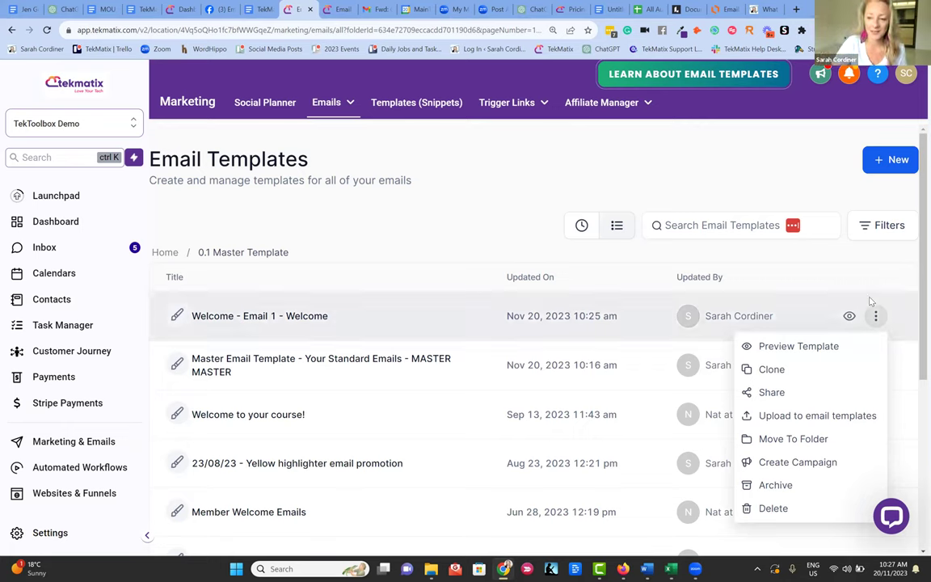
left_click(774, 370)
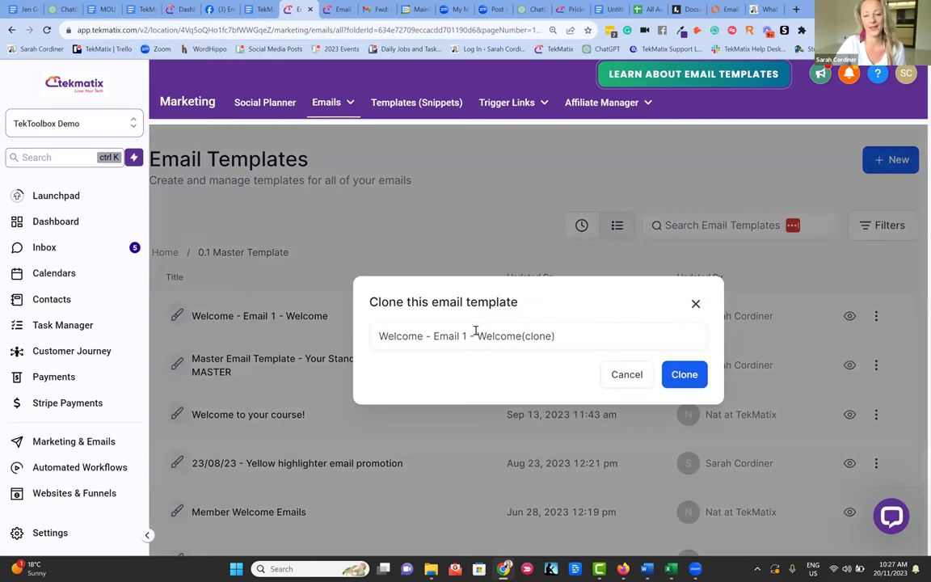
left_click(476, 327)
key("BackSpace")
type("2")
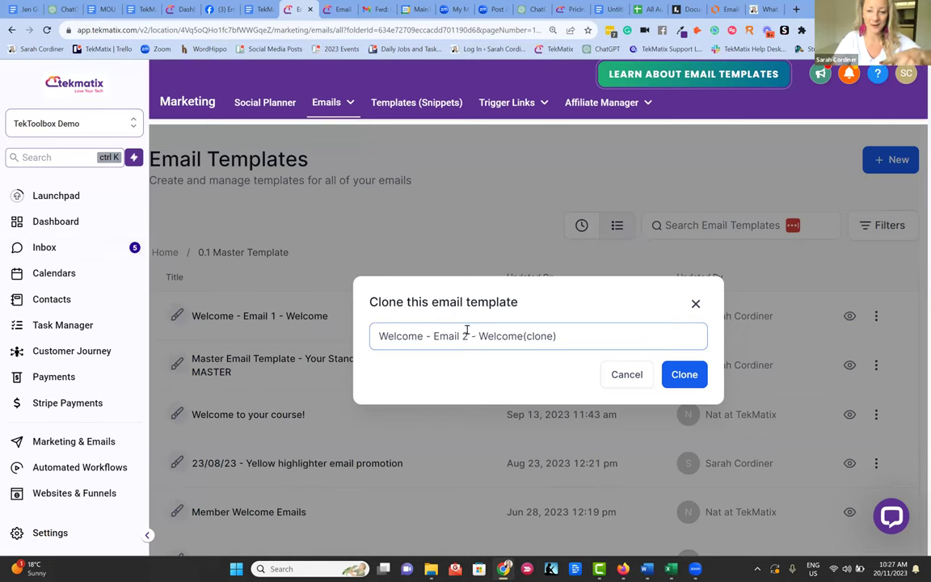
left_click_drag(575, 333, 479, 336)
key("BackSpace")
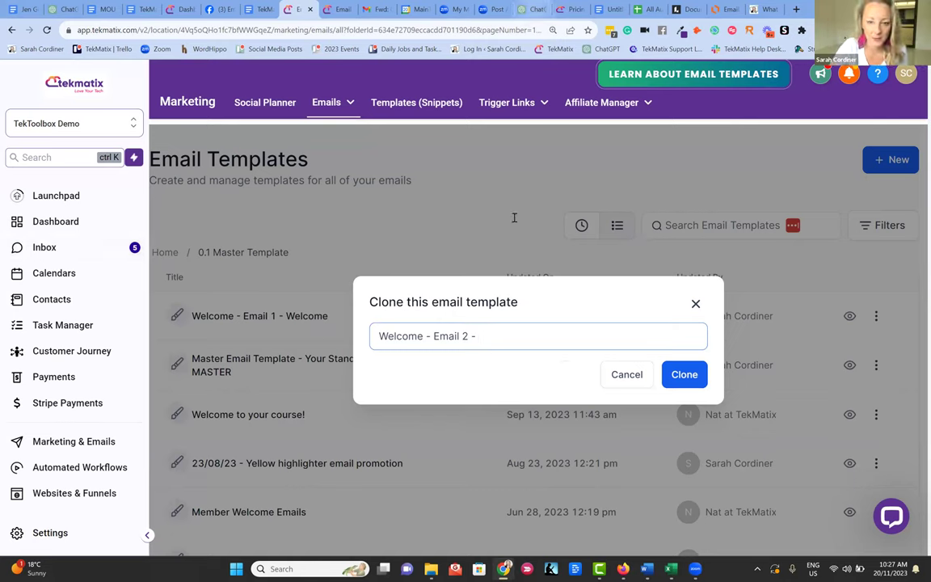
- Check the second email's topic in ChatGPT, finish the name with 'Find your niche', and create the clone
left_click(529, 9)
scroll(457, 224, "up", 6)
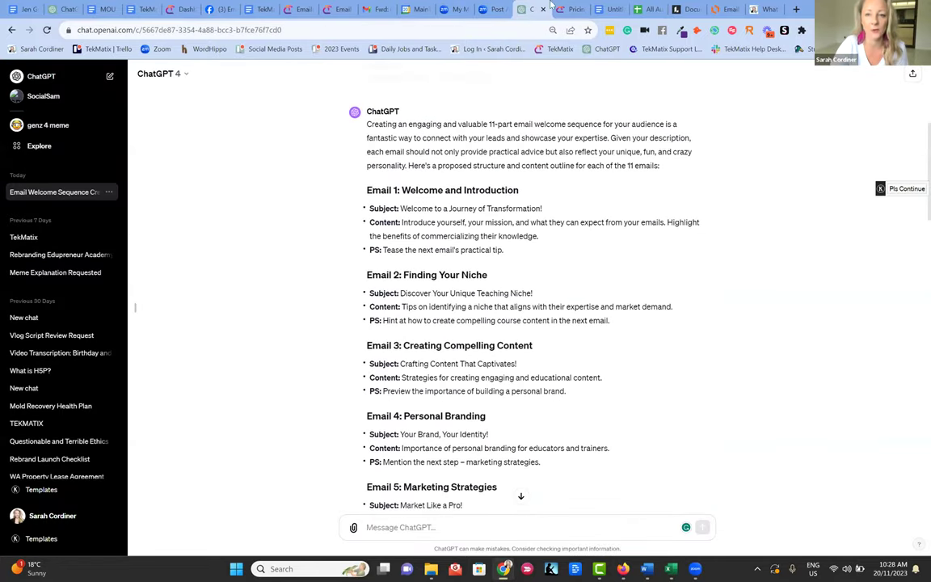
left_click(301, 10)
type("INDNG")
key("BackSpace")
key("BackSpace")
key("BackSpace")
key("BackSpace")
key("BackSpace")
key("Caps_Lock")
type("Find your niche")
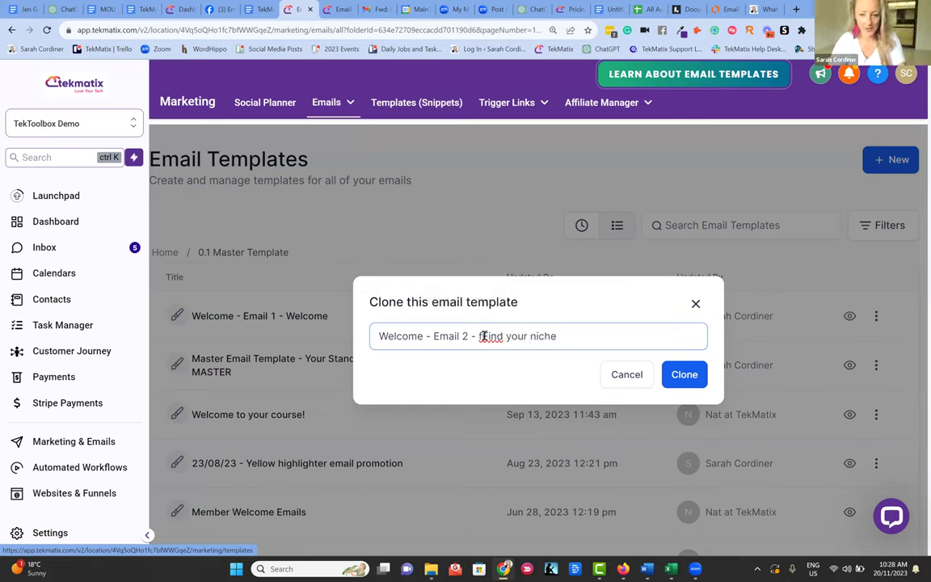
left_click(482, 336)
key("BackSpace")
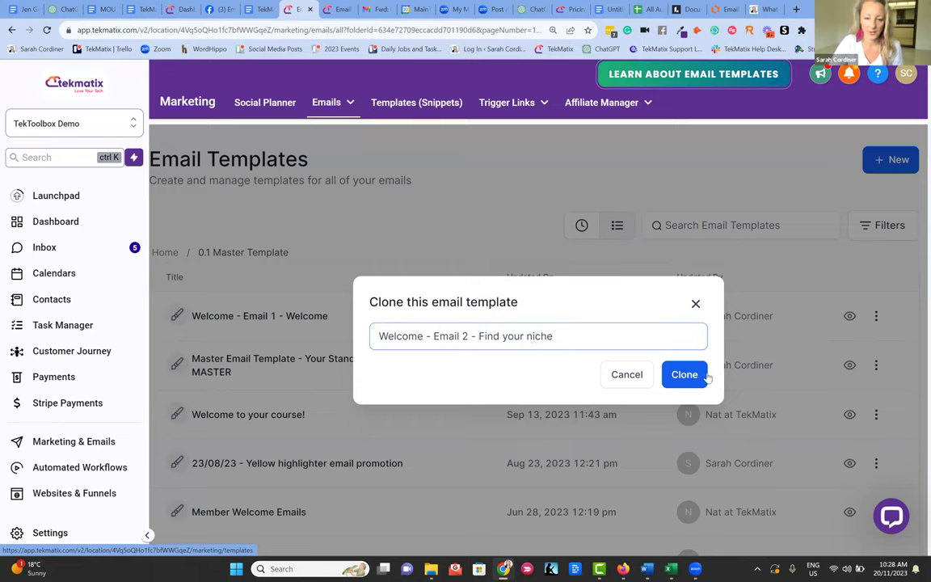
left_click(704, 376)
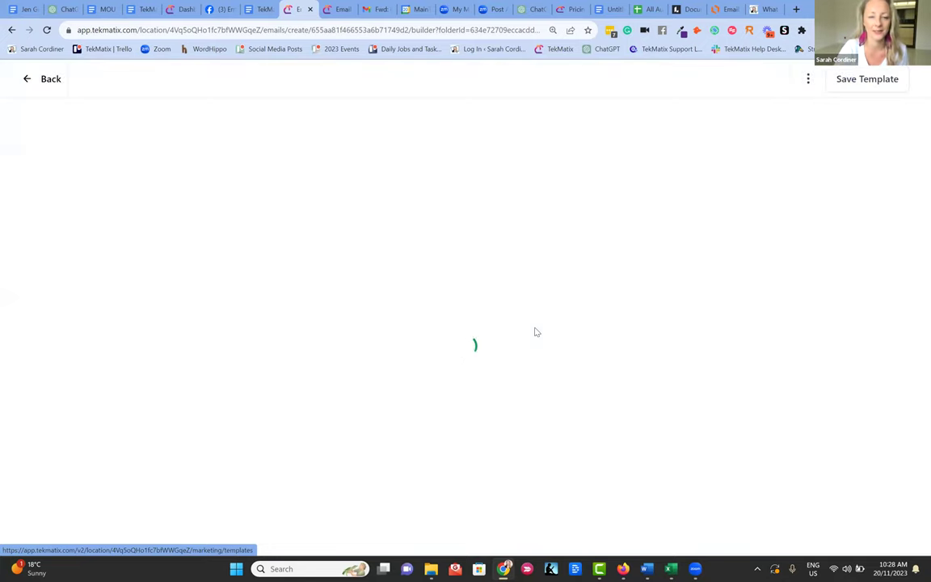
left_click(866, 84)
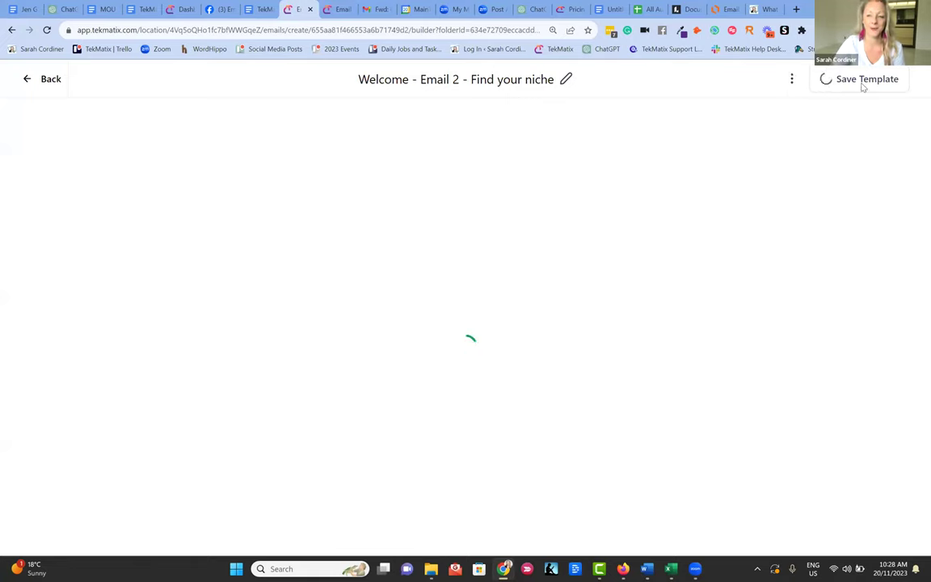
left_click(25, 80)
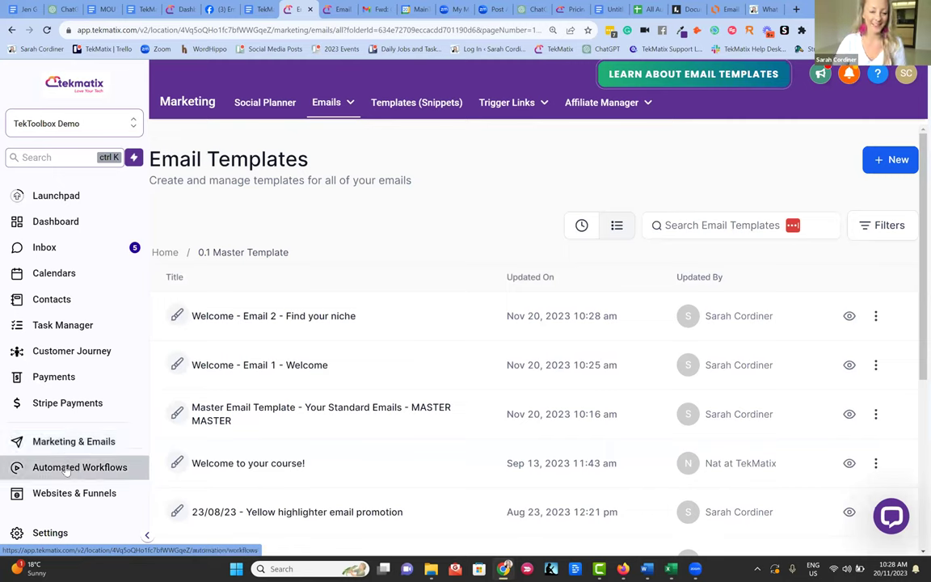
mouse_move(338, 103)
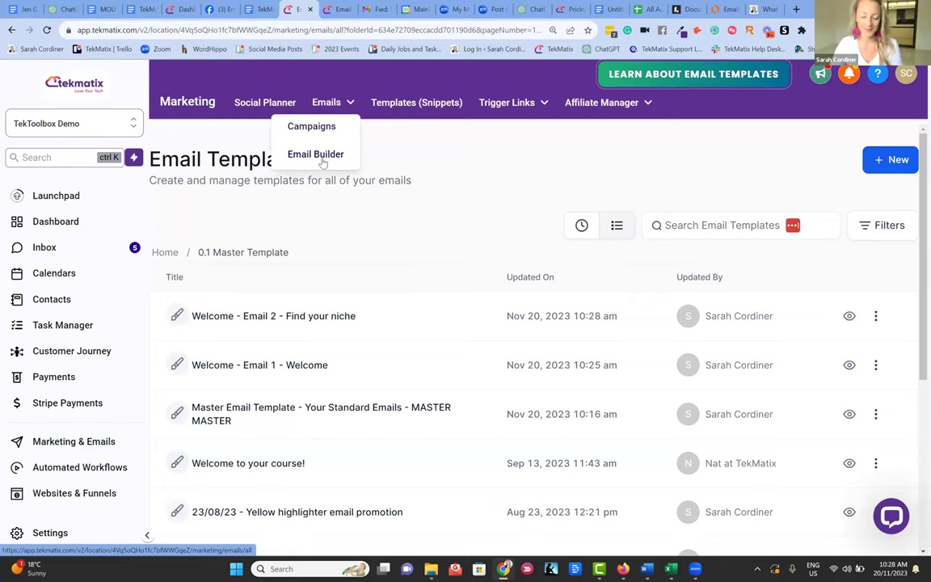
left_click(90, 471)
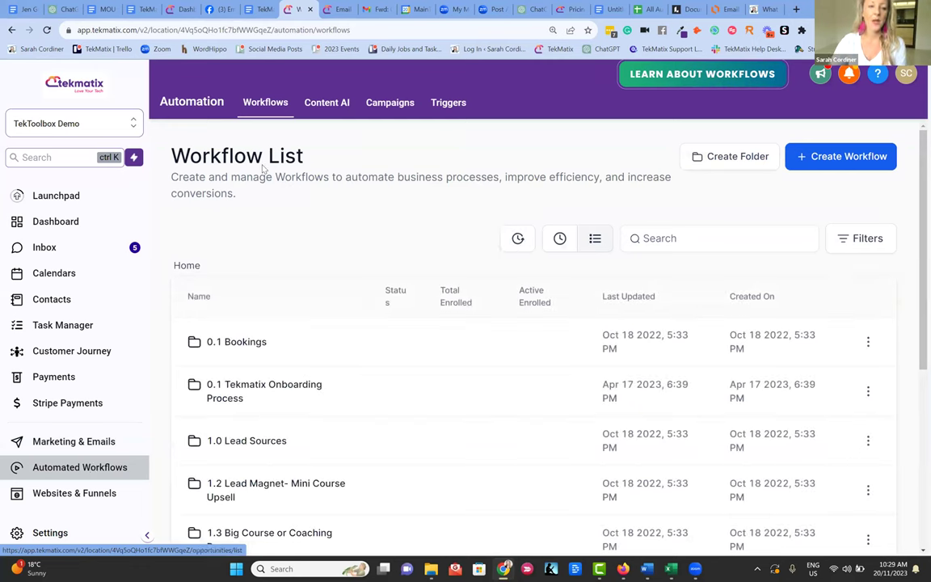
- Start creating a new workflow from the Workflow List
left_click_drag(314, 158, 150, 144)
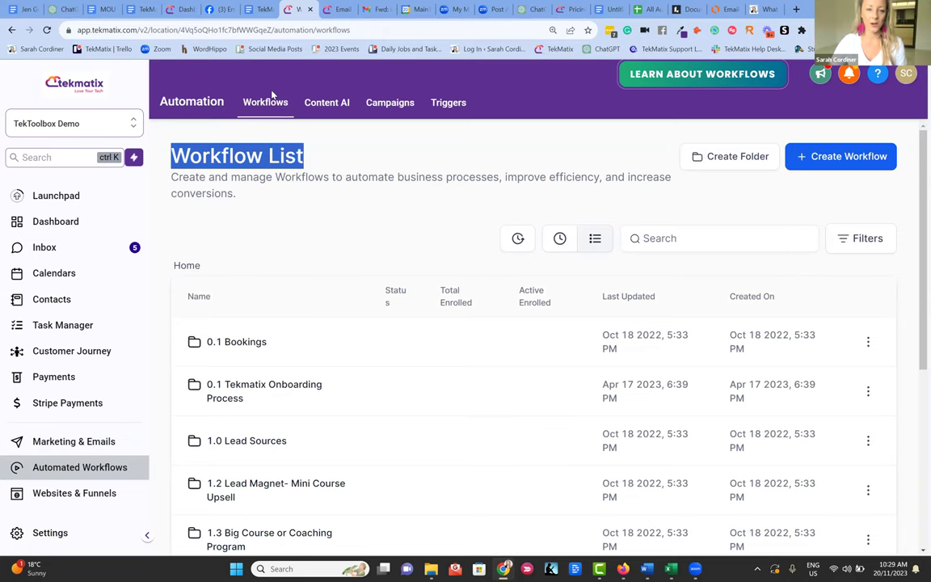
left_click(324, 164)
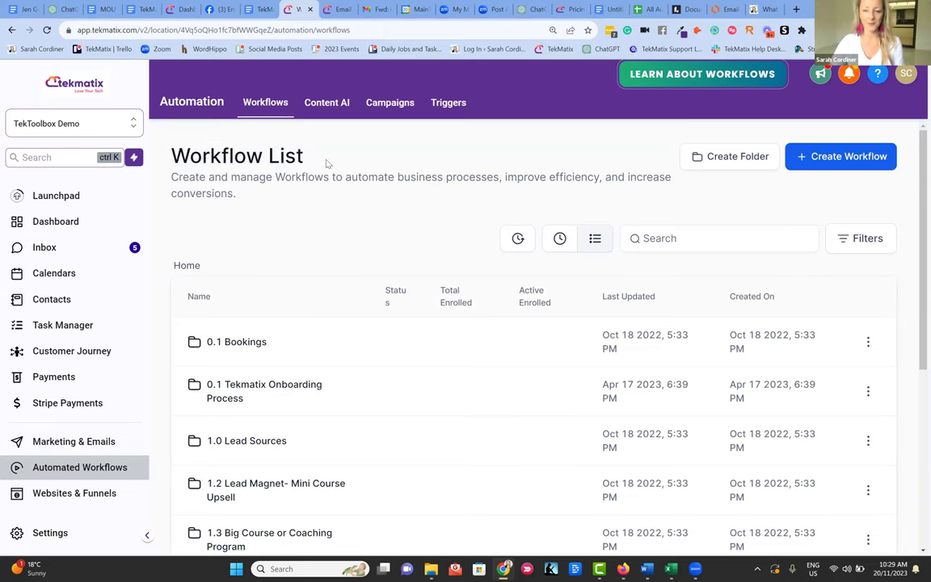
left_click(830, 164)
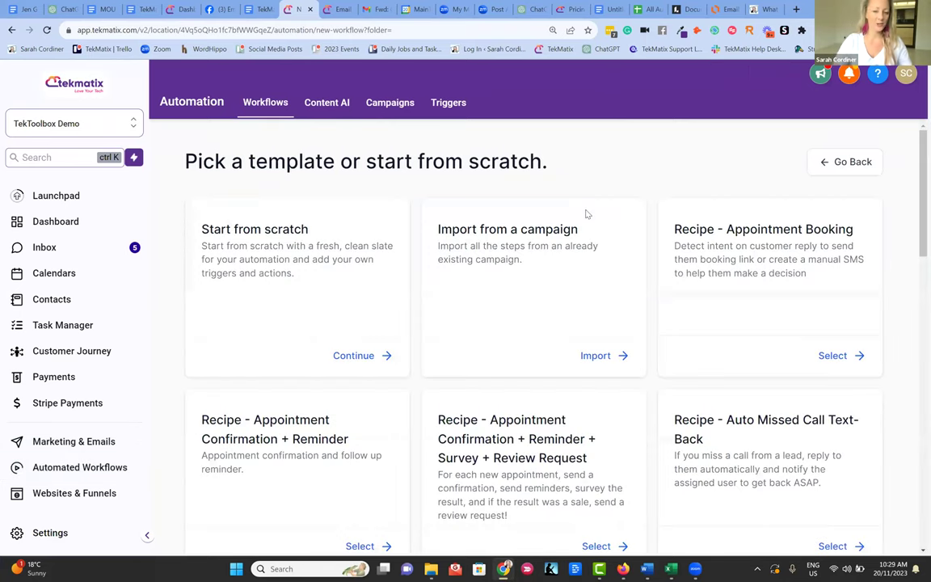
- Browse the recipe templates and choose to build the workflow from scratch
scroll(558, 342, "down", 1)
scroll(558, 343, "down", 9)
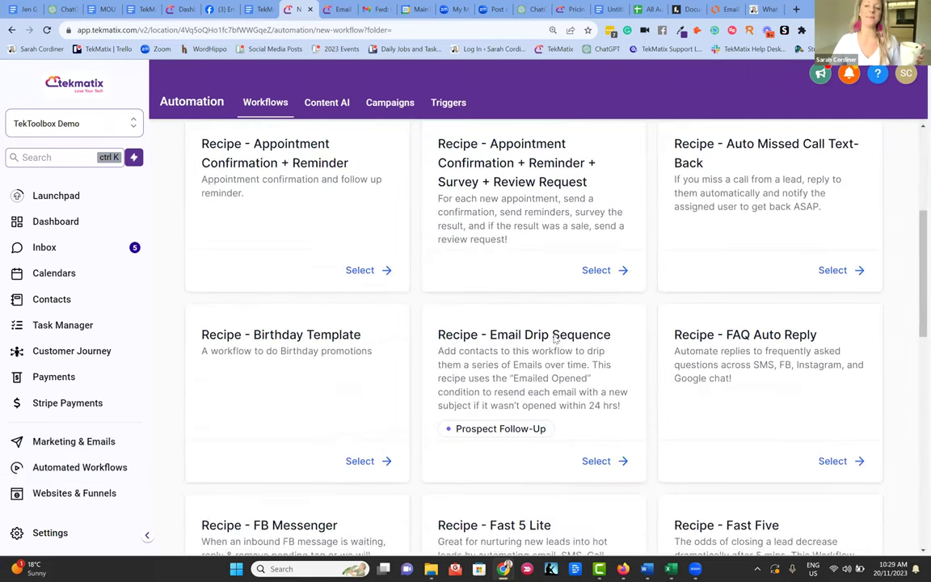
scroll(522, 299, "down", 3)
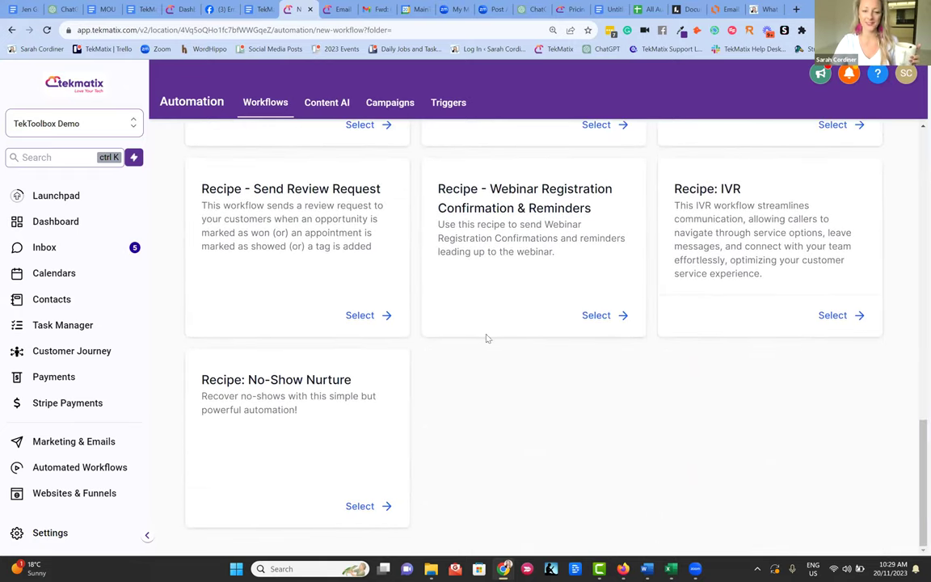
scroll(580, 225, "up", 2)
scroll(580, 226, "up", 6)
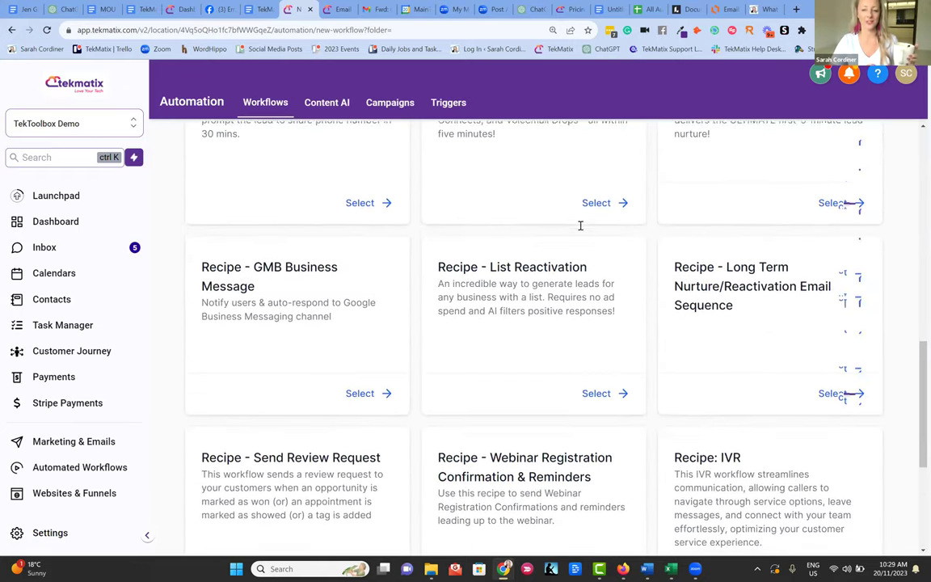
scroll(580, 226, "up", 5)
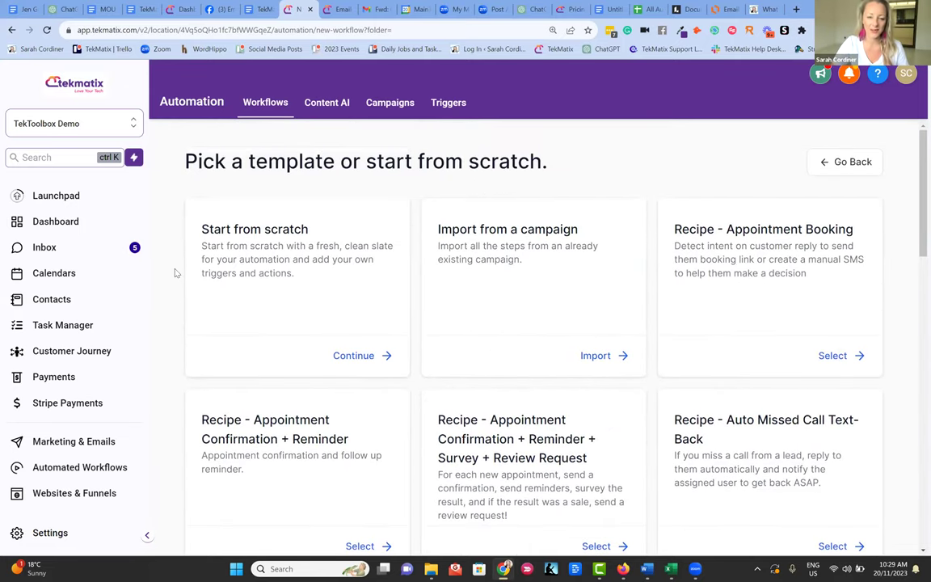
left_click(354, 357)
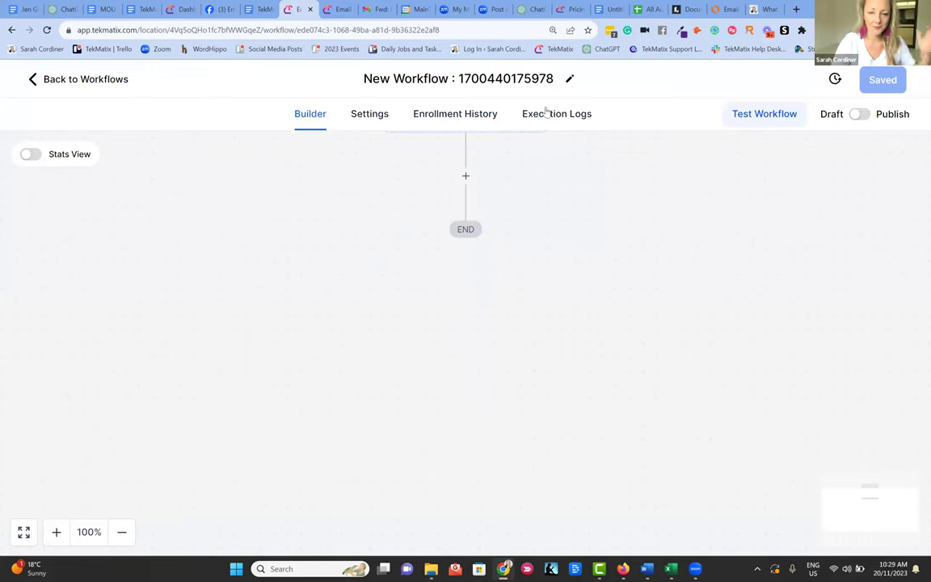
- Rename the new workflow to 'Welcome Sequence - 11 tips' and zoom the page to 150%
left_click(515, 81)
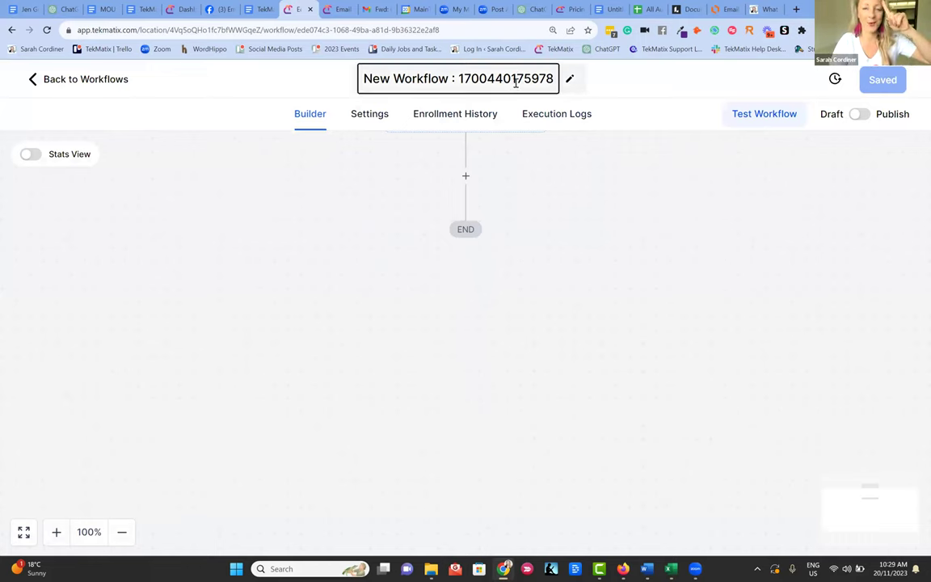
left_click_drag(550, 81, 349, 71)
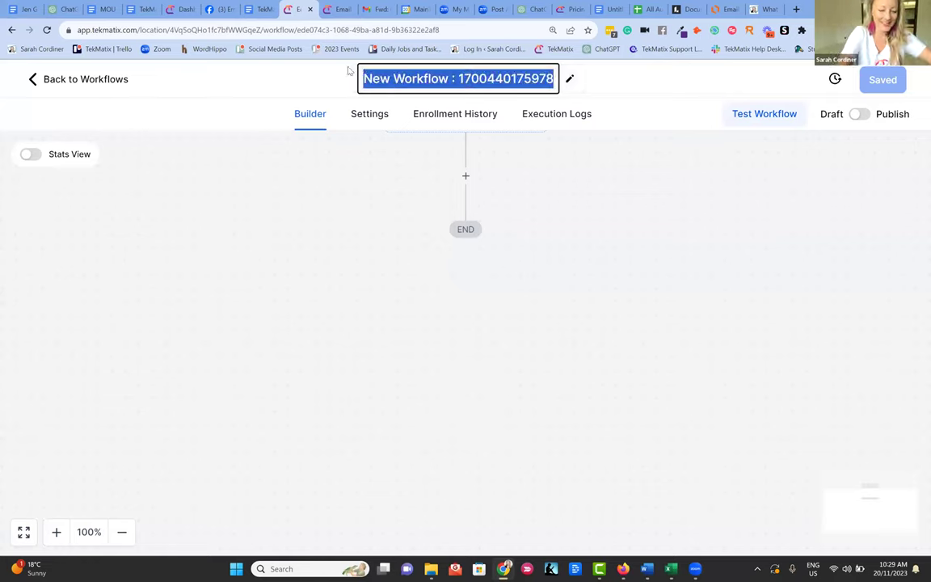
type("Welcome Sequence - 11 tips")
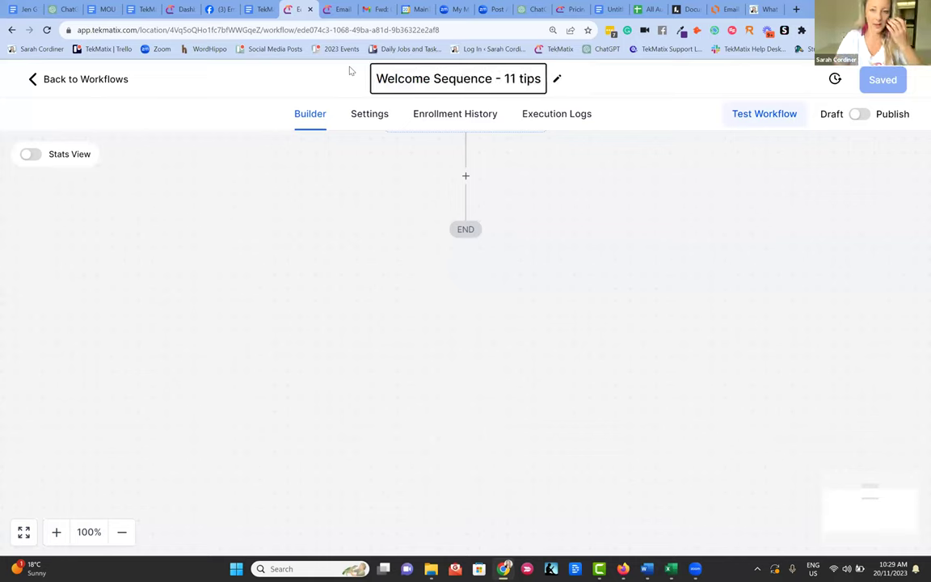
key("Return")
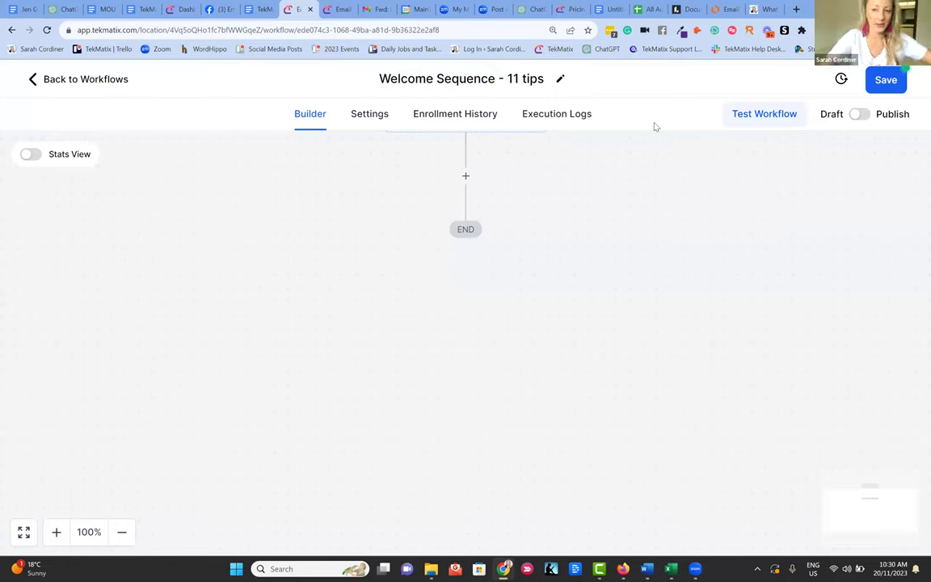
key("ctrl+plus")
key("ctrl+plus")
key("ctrl+plus")
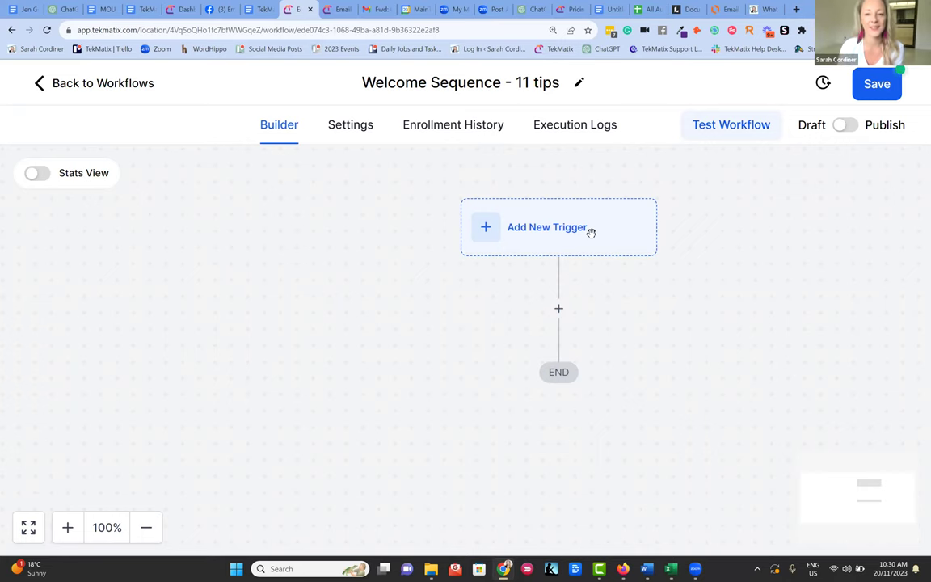
left_click(486, 229)
scroll(737, 348, "down", 2)
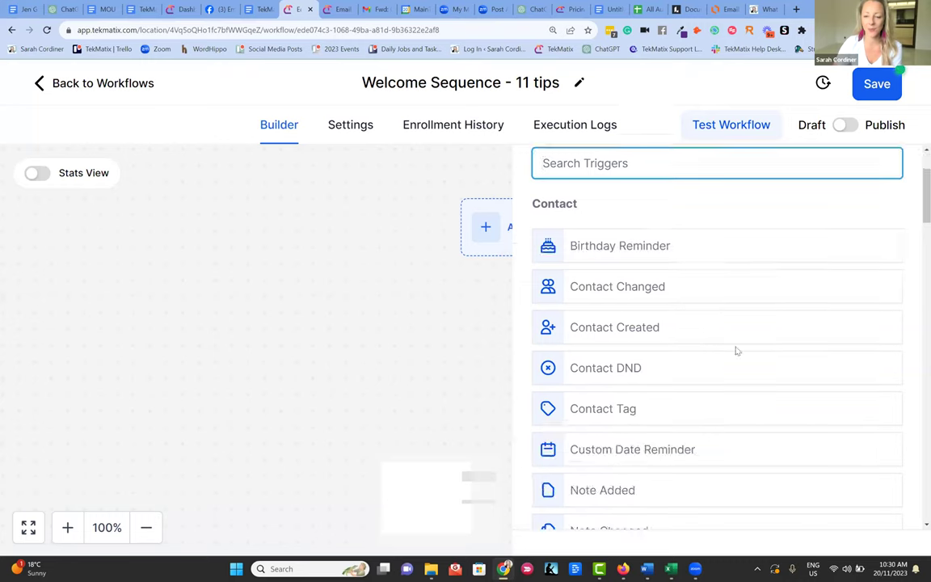
scroll(723, 323, "down", 1)
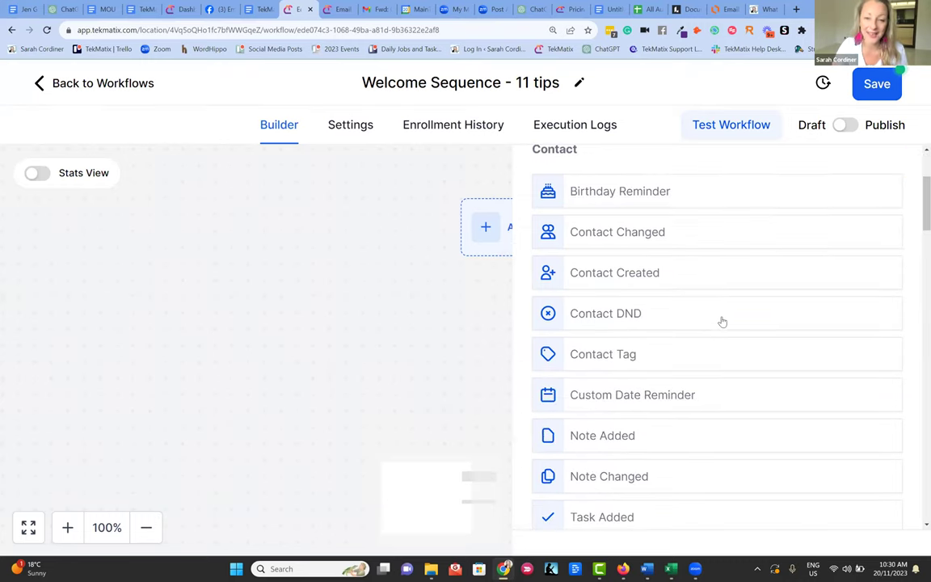
scroll(709, 290, "up", 2)
scroll(710, 292, "down", 2)
scroll(658, 278, "down", 2)
scroll(656, 276, "up", 2)
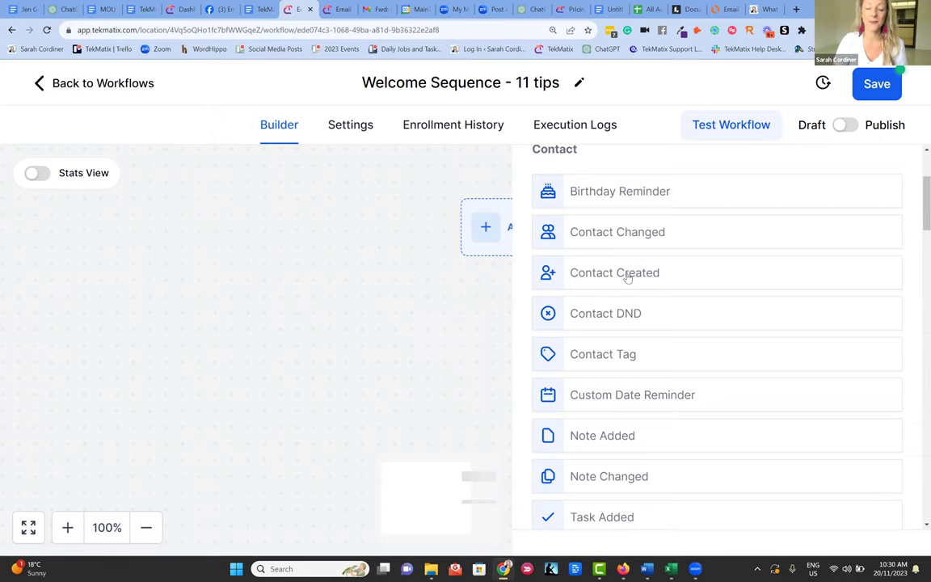
scroll(608, 291, "down", 2)
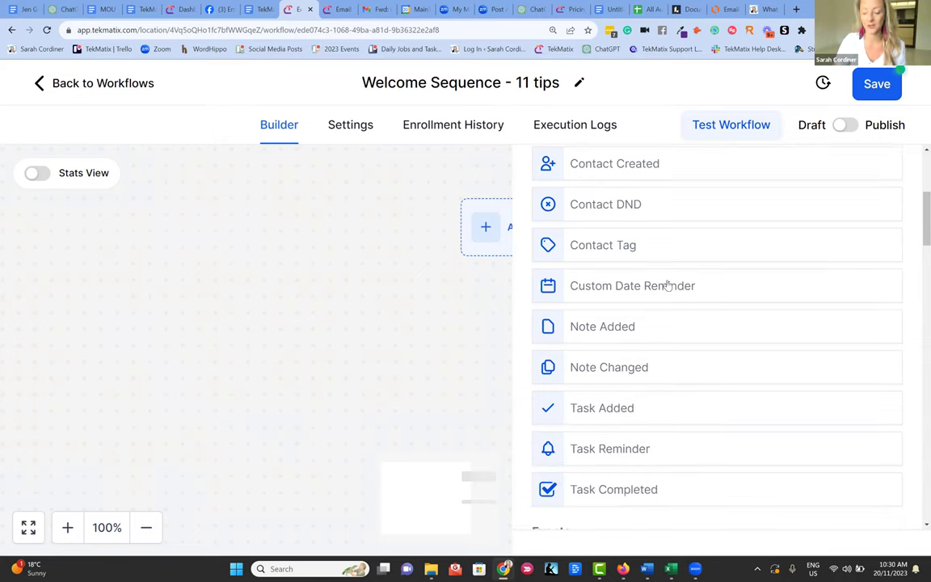
scroll(606, 275, "down", 1)
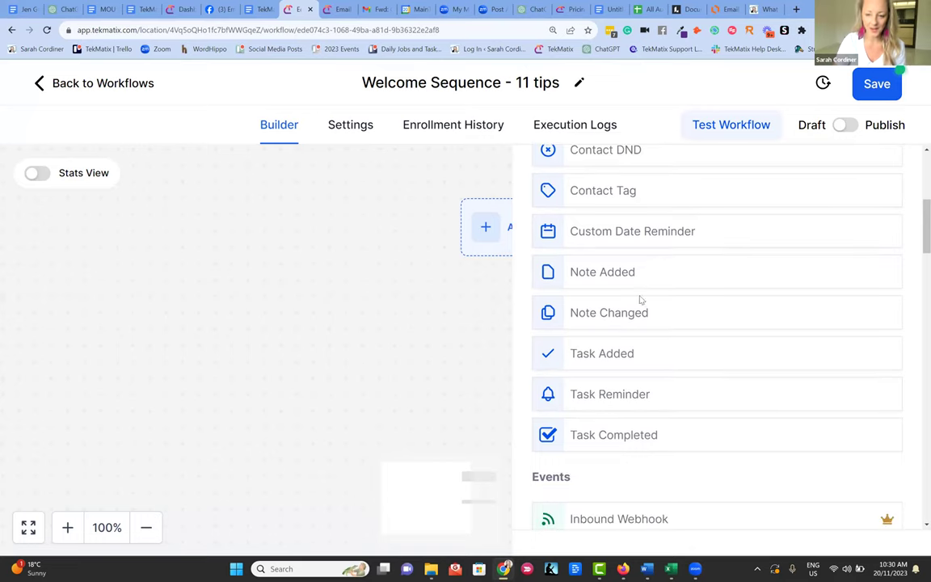
scroll(643, 259, "down", 2)
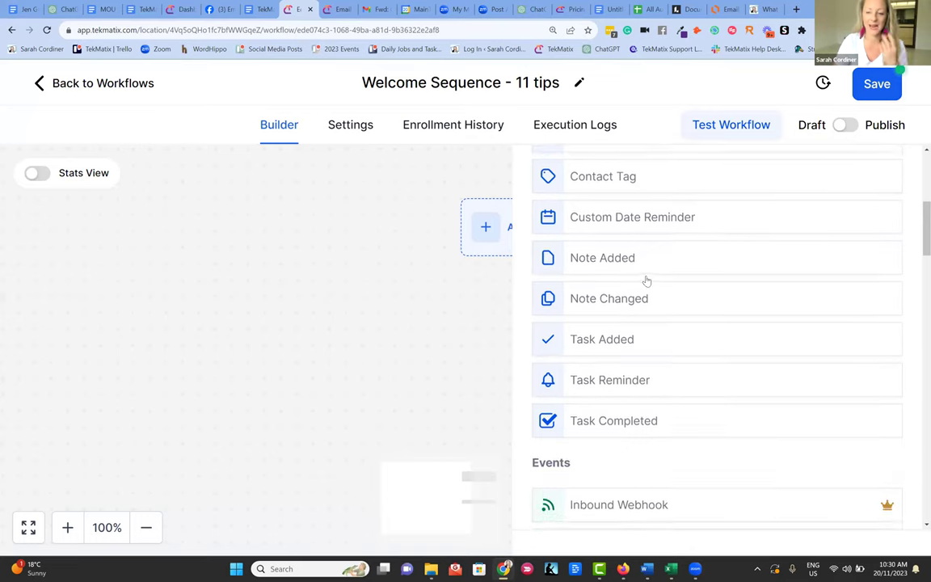
scroll(659, 287, "down", 2)
scroll(639, 266, "down", 2)
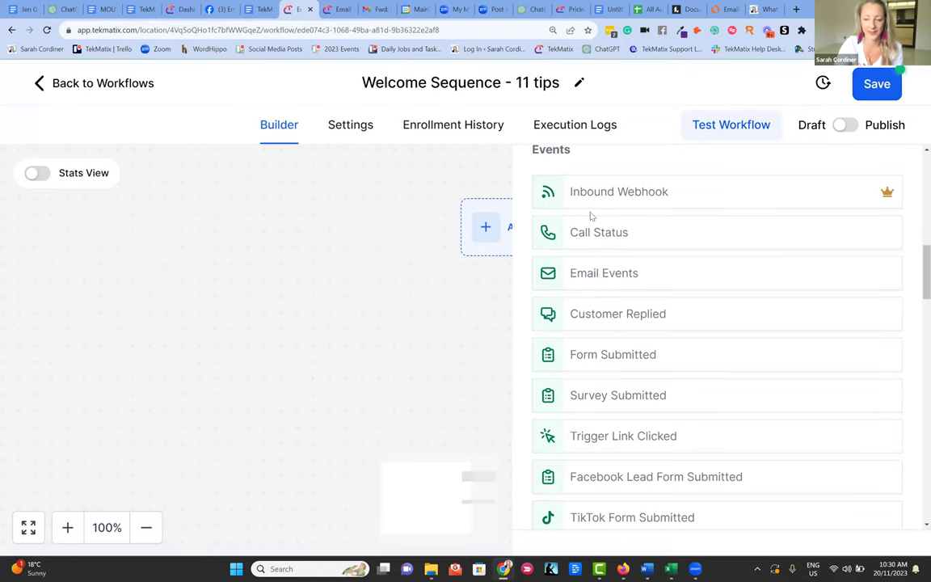
scroll(635, 226, "down", 2)
scroll(638, 218, "down", 1)
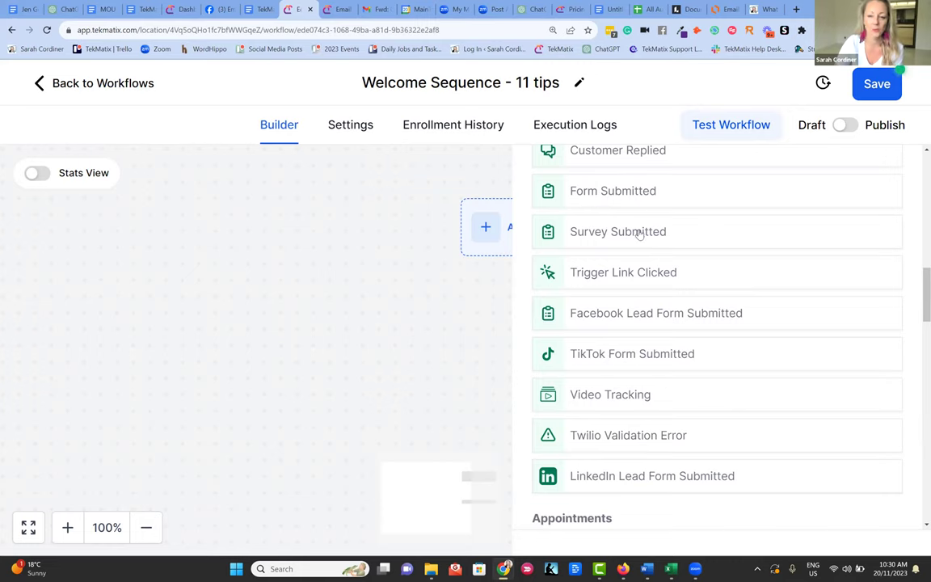
scroll(619, 243, "down", 1)
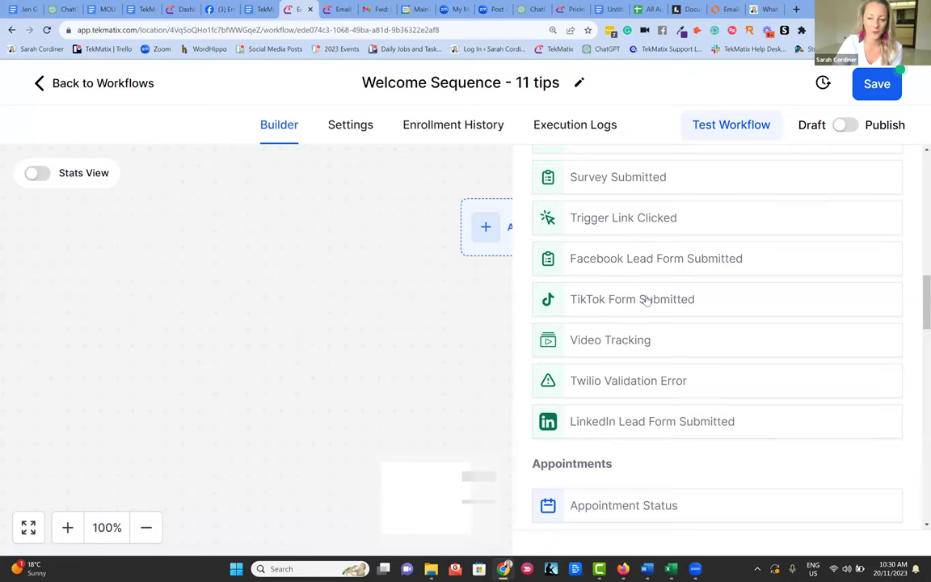
scroll(656, 282, "down", 1)
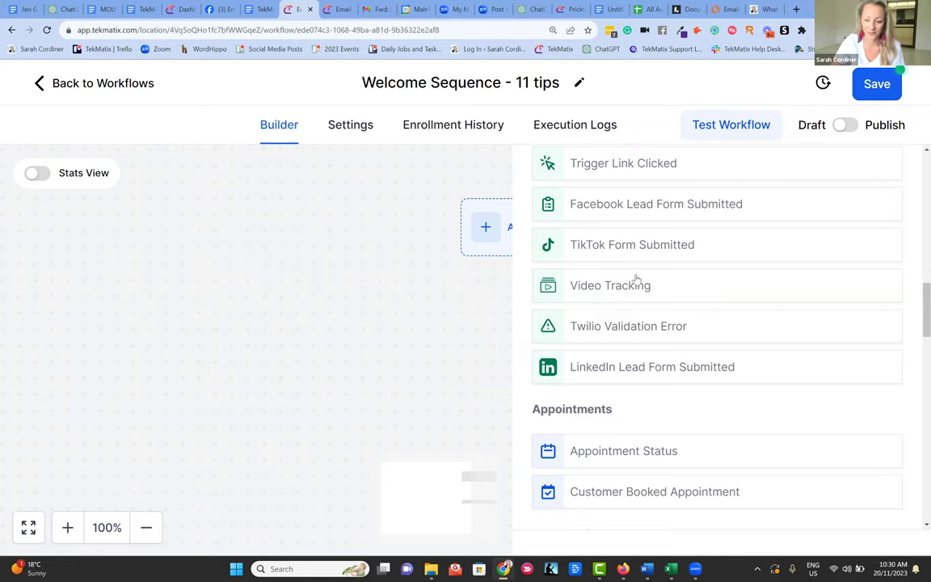
scroll(720, 274, "down", 2)
scroll(716, 272, "down", 1)
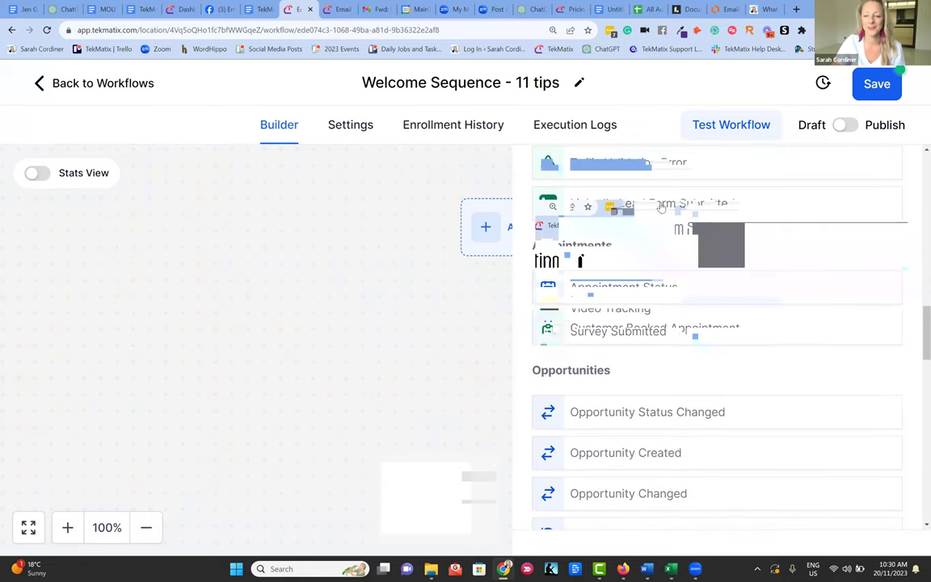
scroll(621, 209, "down", 1)
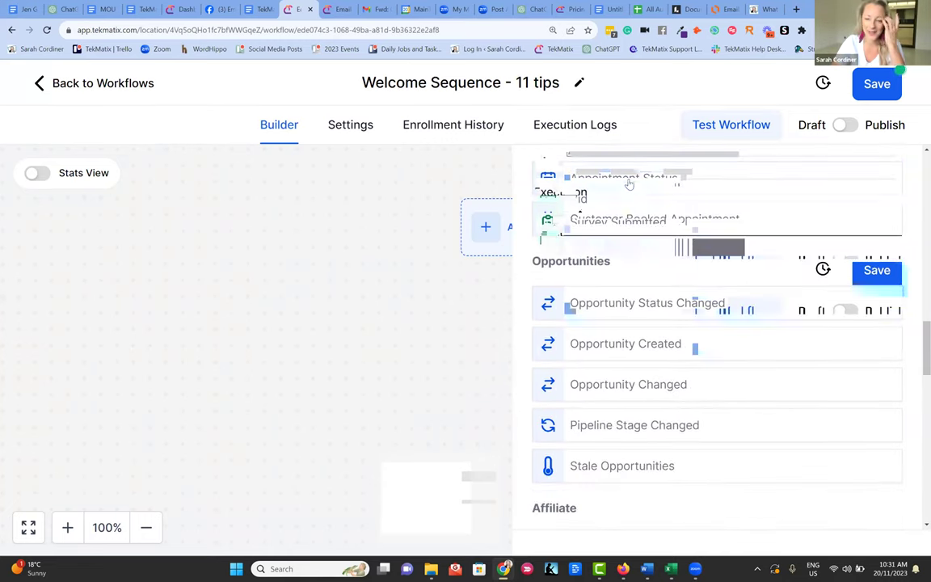
scroll(629, 244, "up", 1)
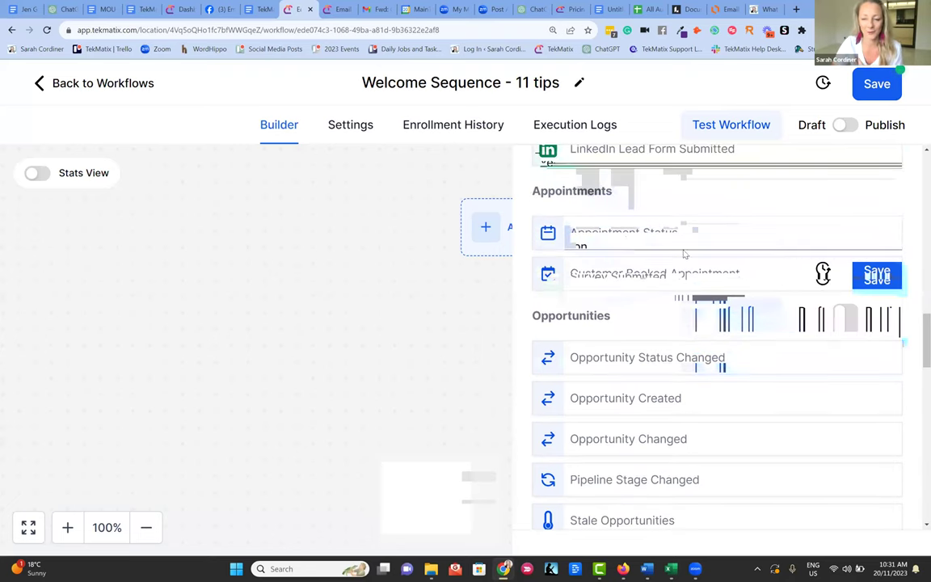
scroll(678, 267, "down", 1)
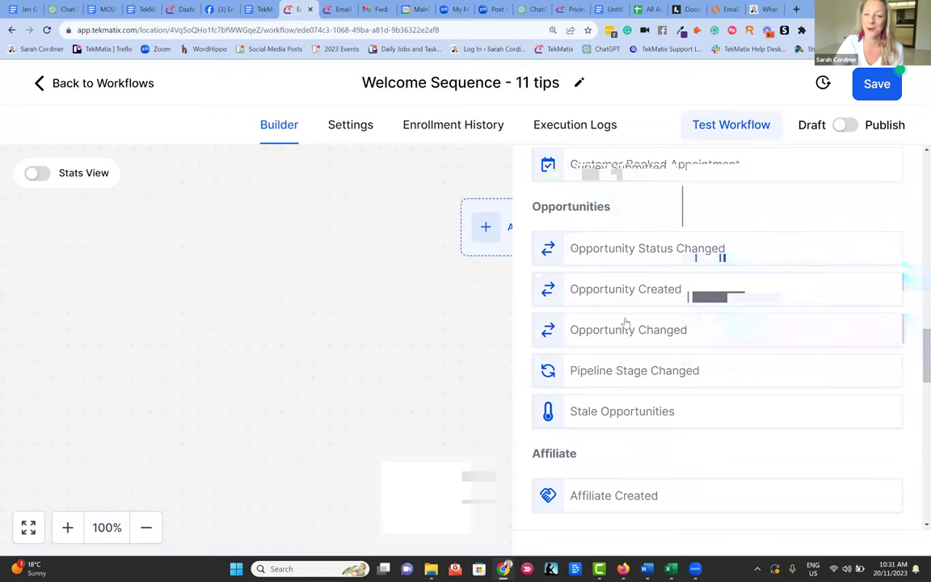
scroll(612, 293, "down", 2)
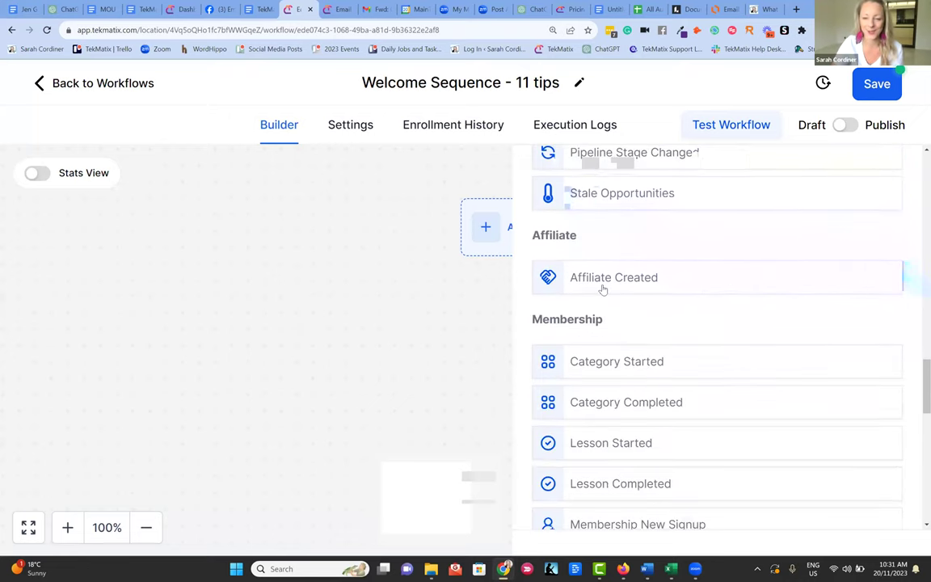
scroll(608, 291, "down", 1)
scroll(578, 222, "up", 1)
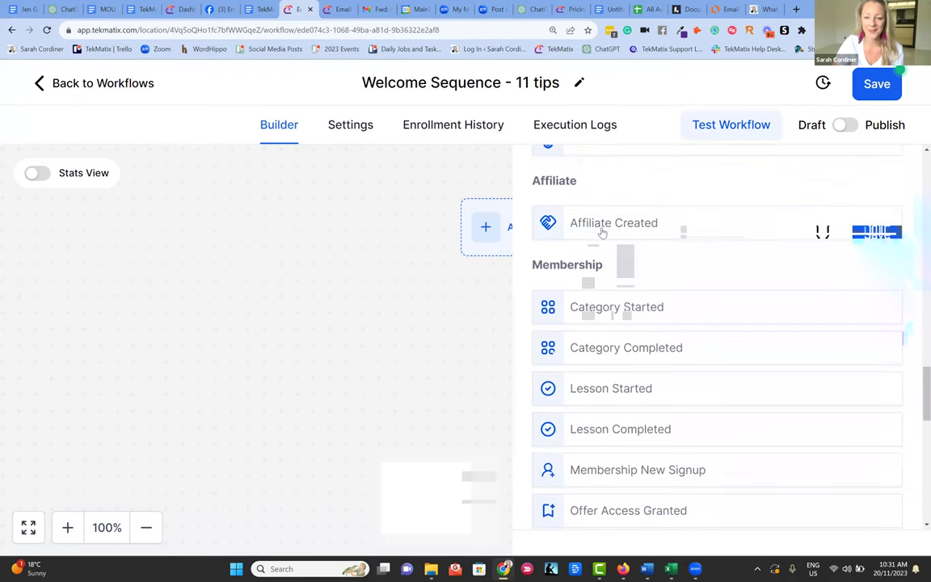
scroll(622, 269, "down", 1)
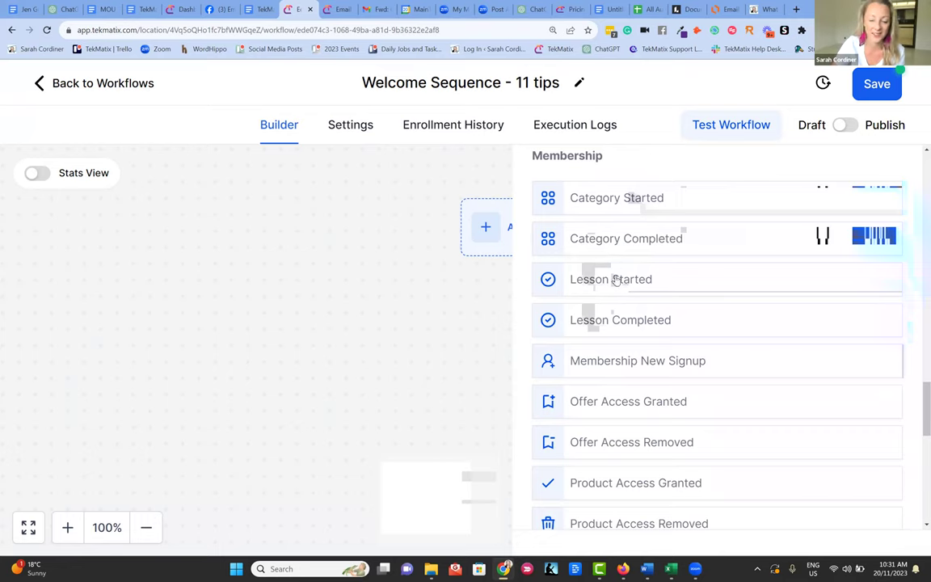
scroll(615, 284, "down", 1)
scroll(620, 212, "down", 1)
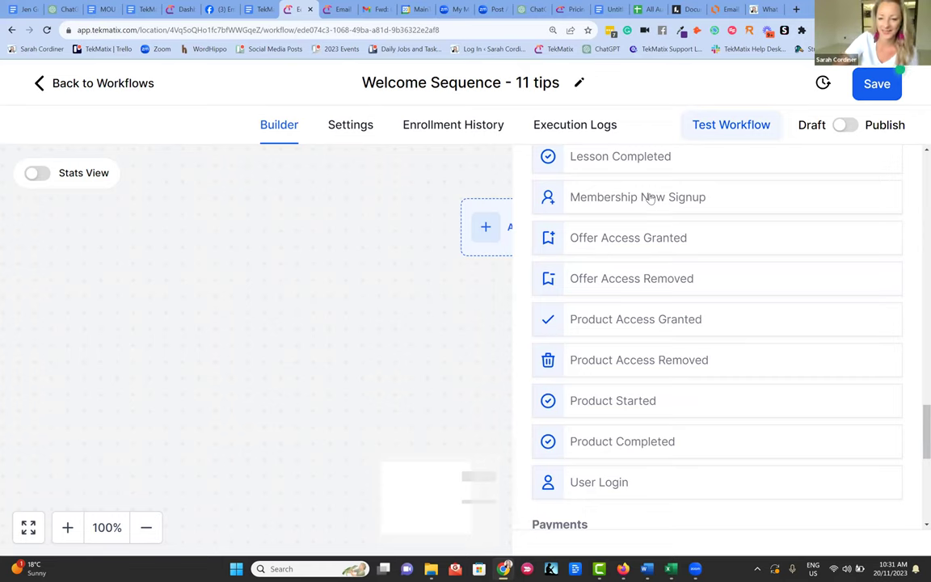
scroll(614, 348, "down", 1)
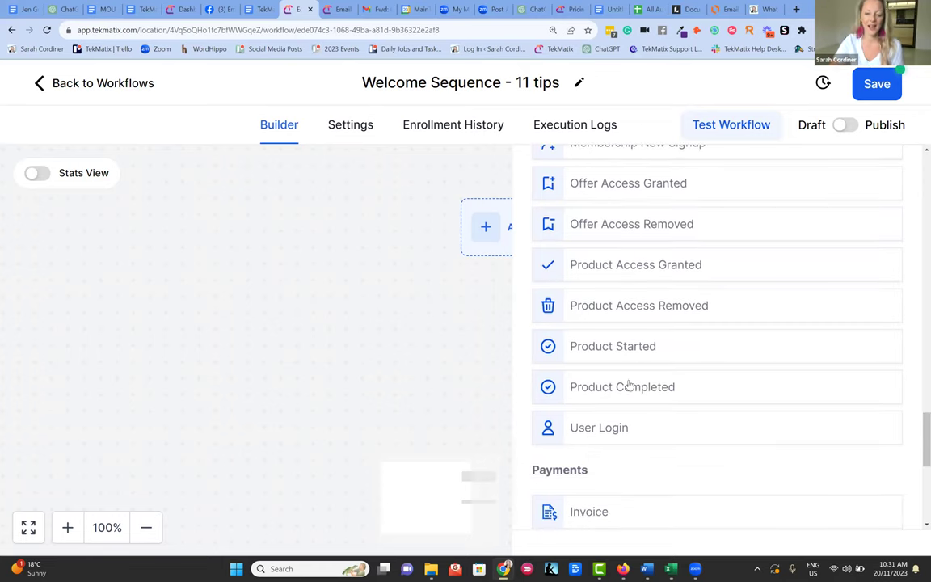
scroll(642, 380, "down", 1)
scroll(616, 356, "down", 3)
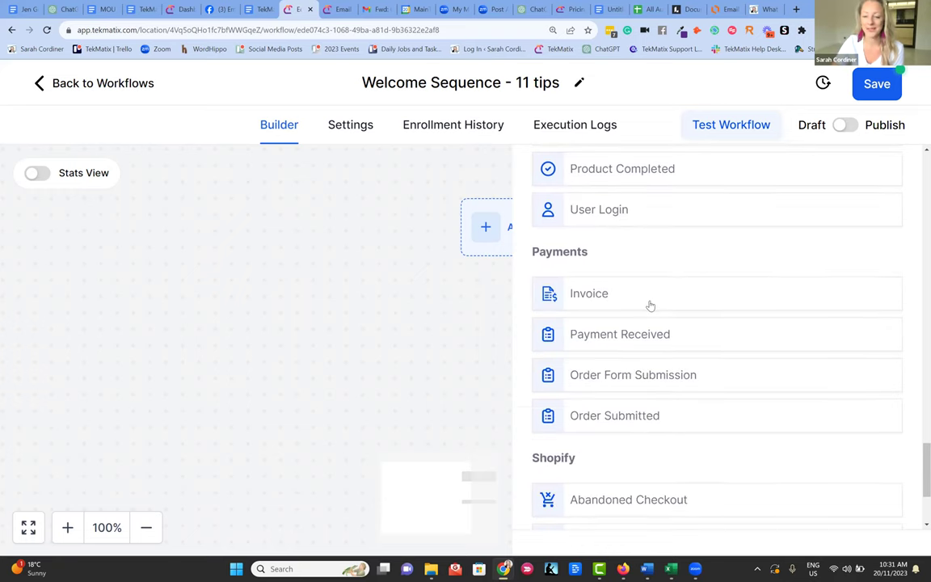
scroll(619, 293, "down", 1)
scroll(638, 279, "down", 1)
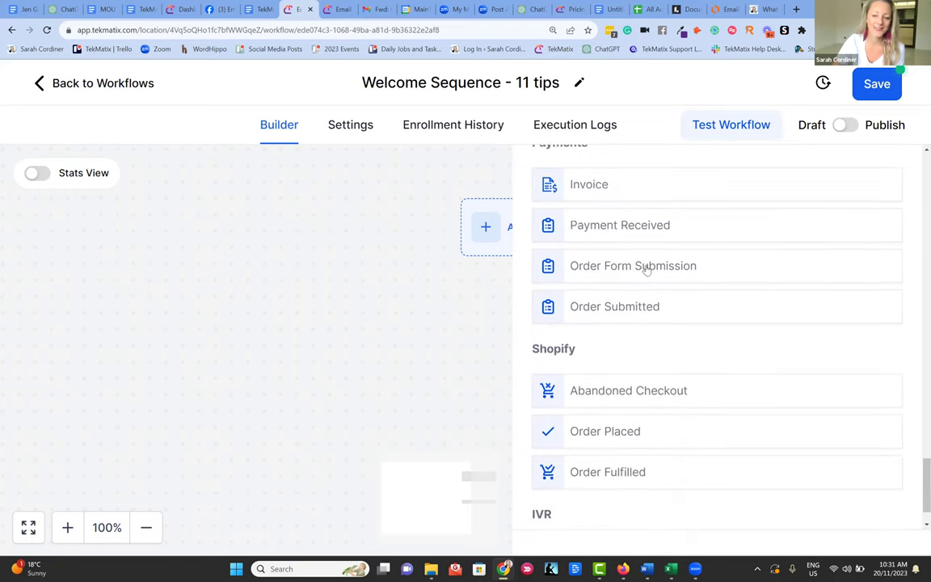
scroll(589, 312, "down", 1)
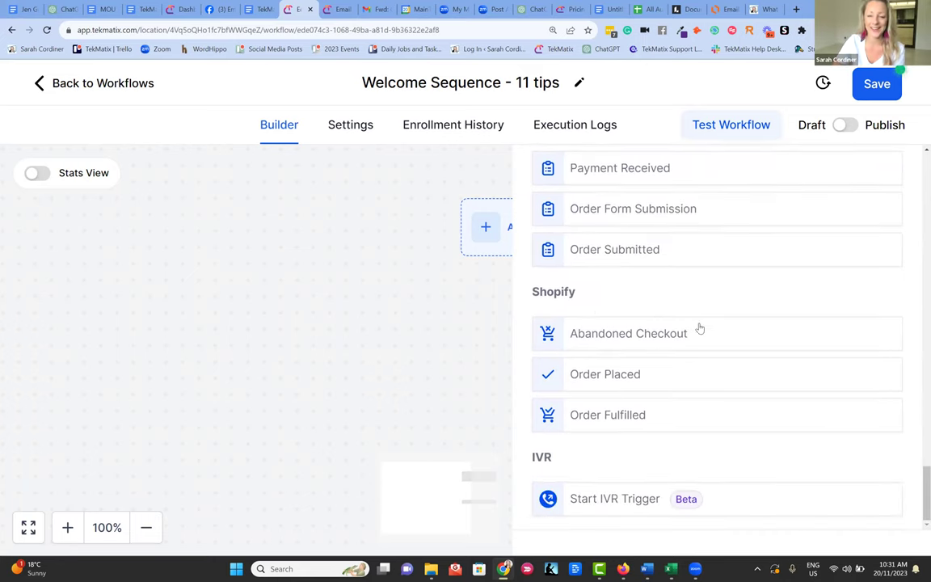
scroll(698, 327, "up", 4)
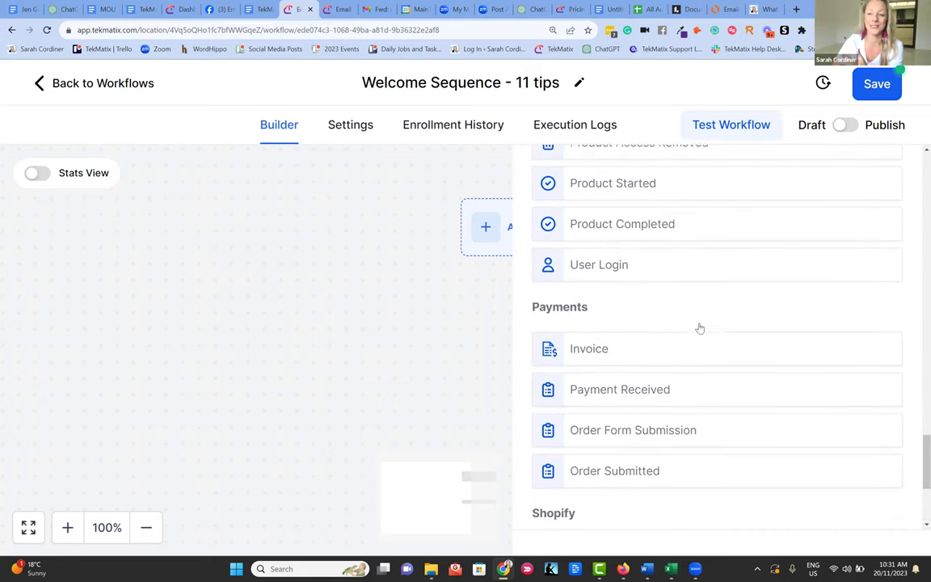
scroll(700, 327, "up", 10)
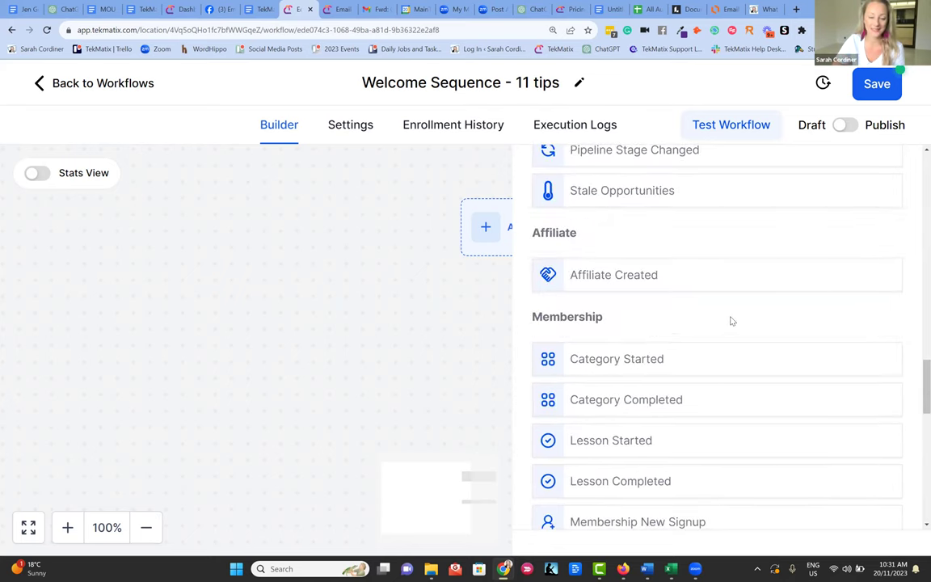
scroll(730, 321, "up", 12)
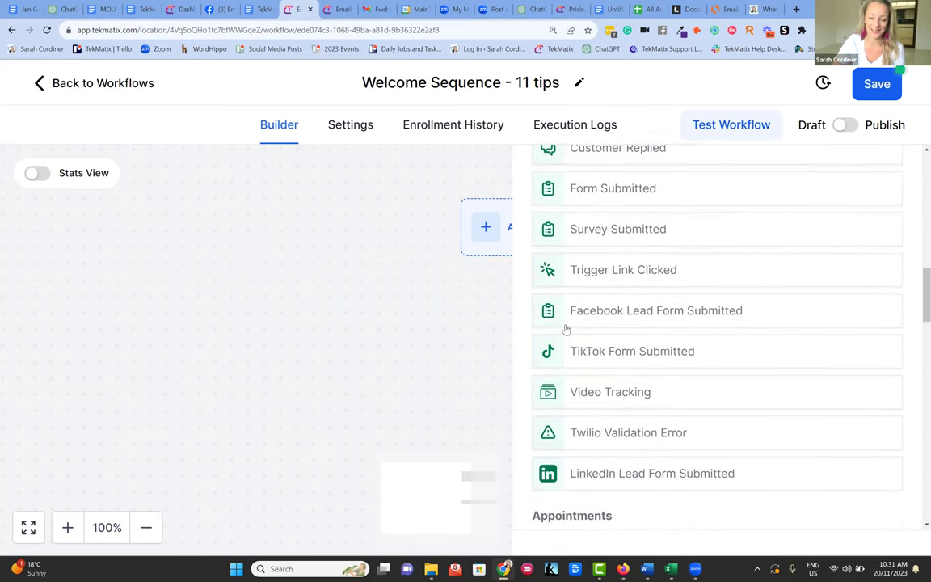
scroll(706, 284, "up", 9)
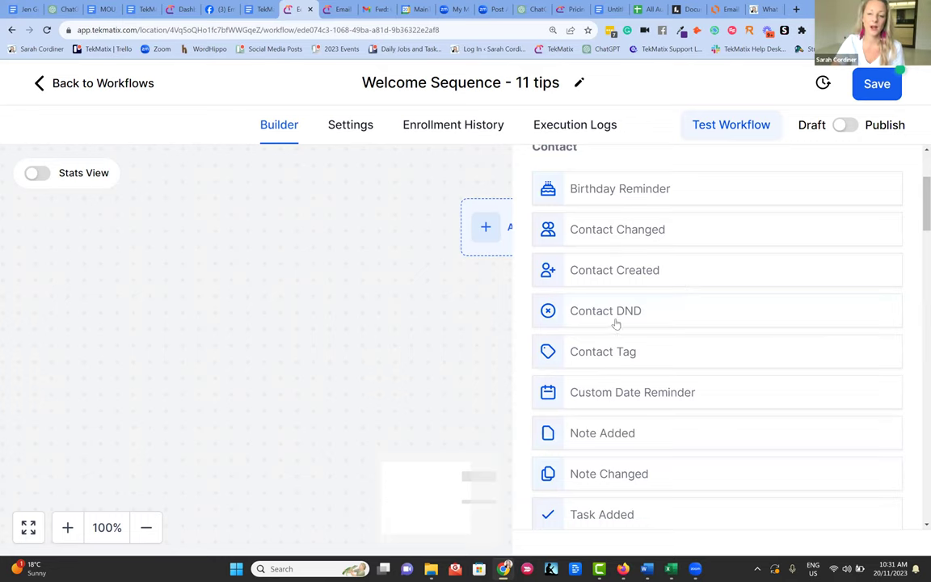
scroll(606, 339, "down", 1)
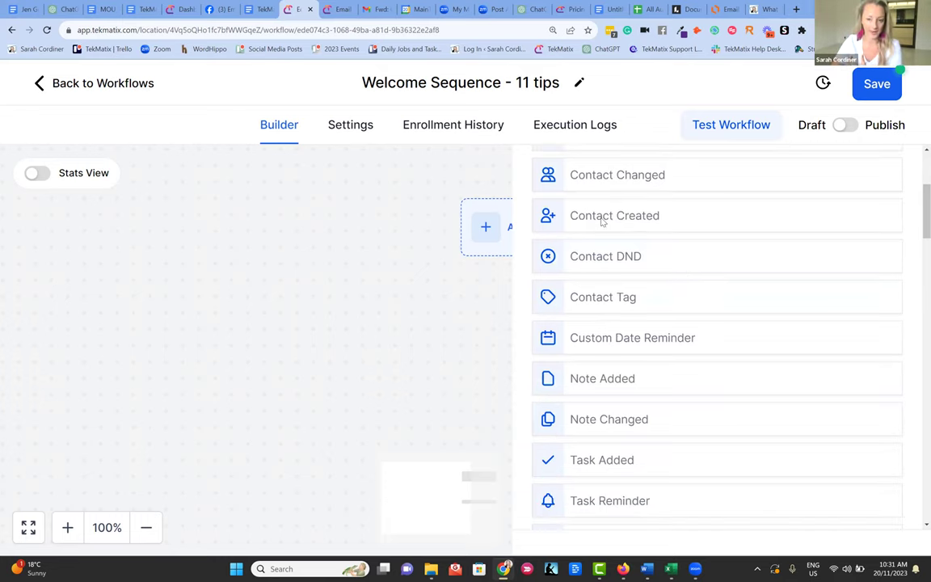
- Set Contact Created as the workflow trigger and save it
left_click(602, 215)
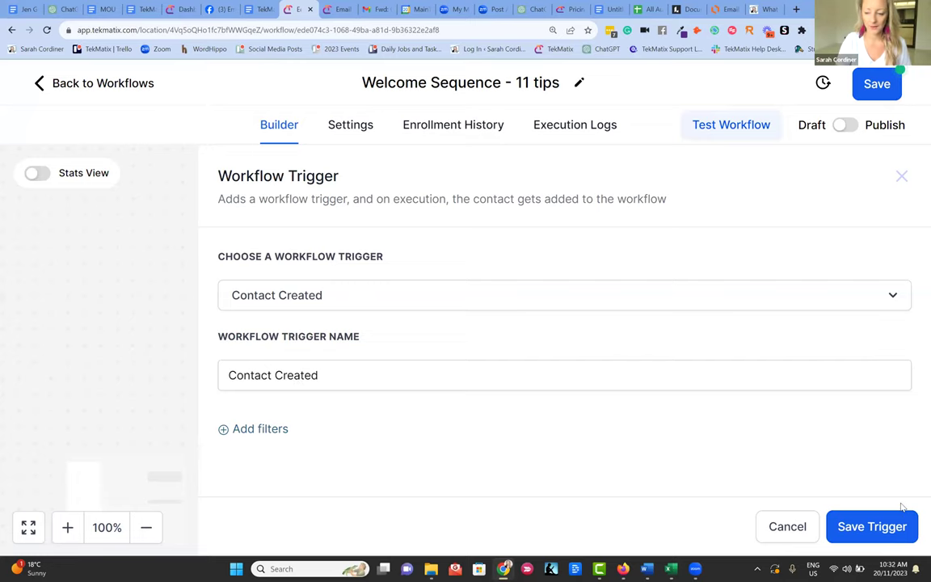
left_click(883, 517)
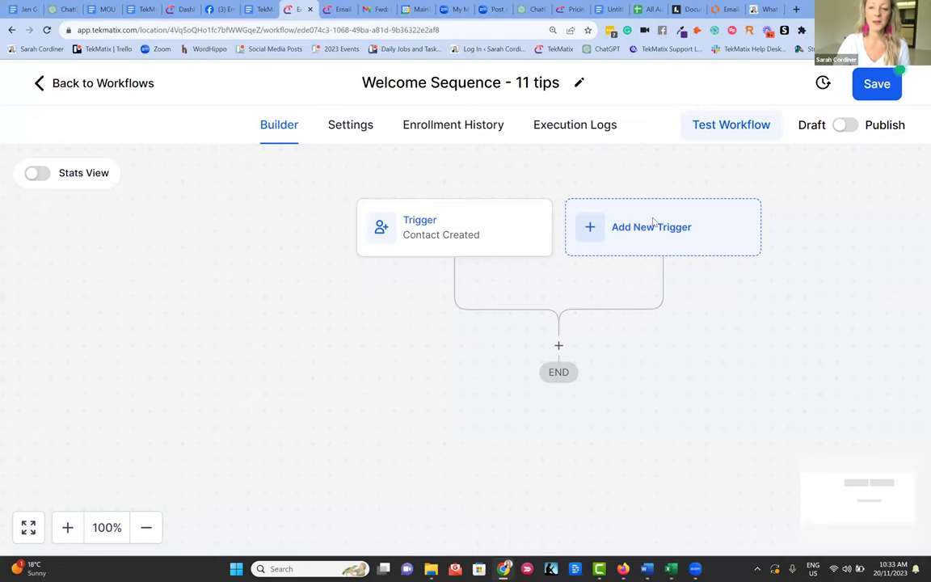
- Add a second trigger, choosing Form Submitted from the Events list
left_click(658, 226)
scroll(737, 274, "down", 6)
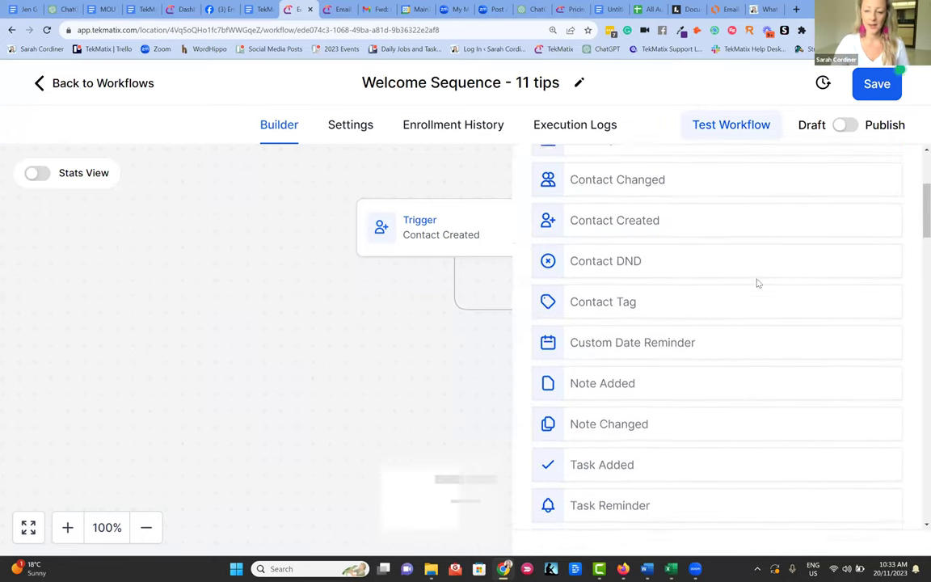
scroll(764, 296, "down", 4)
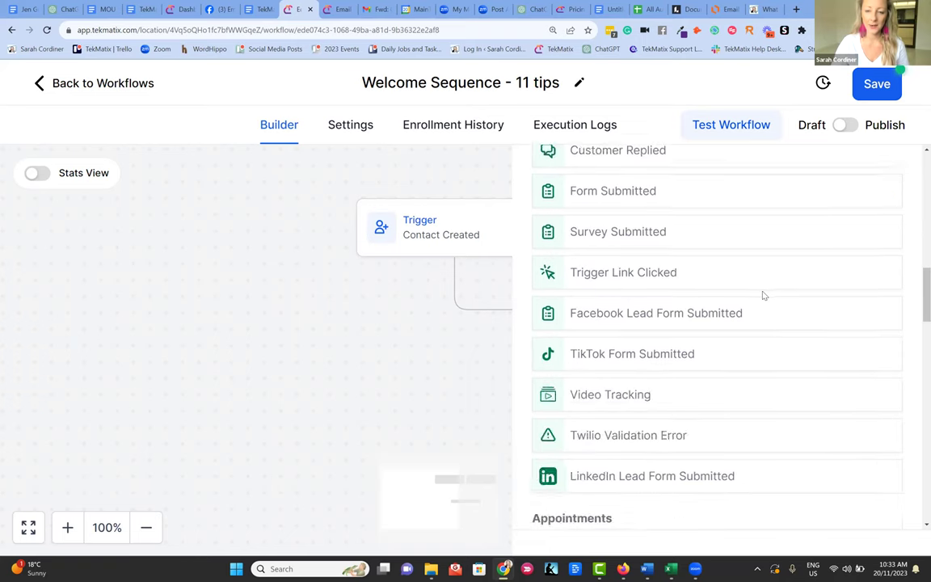
scroll(763, 295, "up", 1)
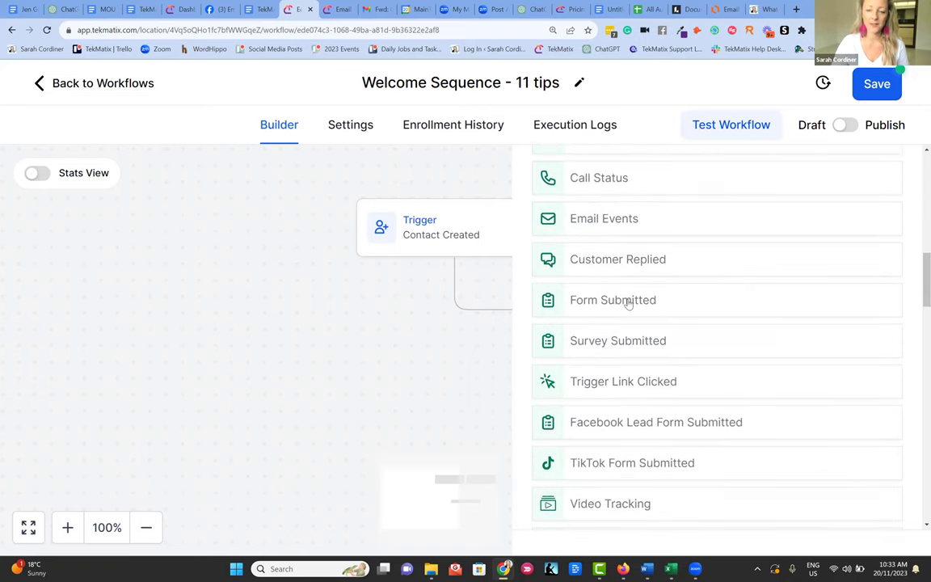
left_click(629, 301)
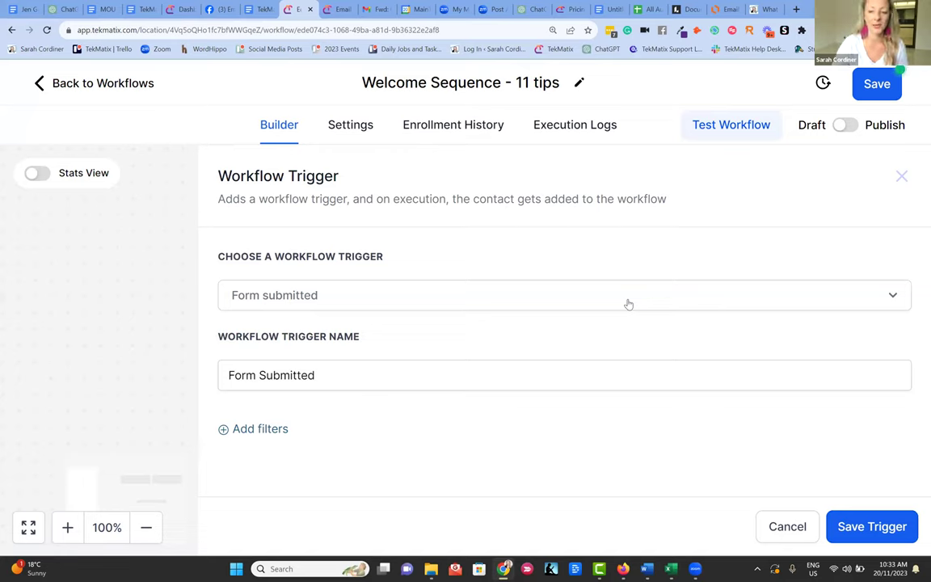
- Confirm Form submitted as the second trigger's type
left_click(621, 302)
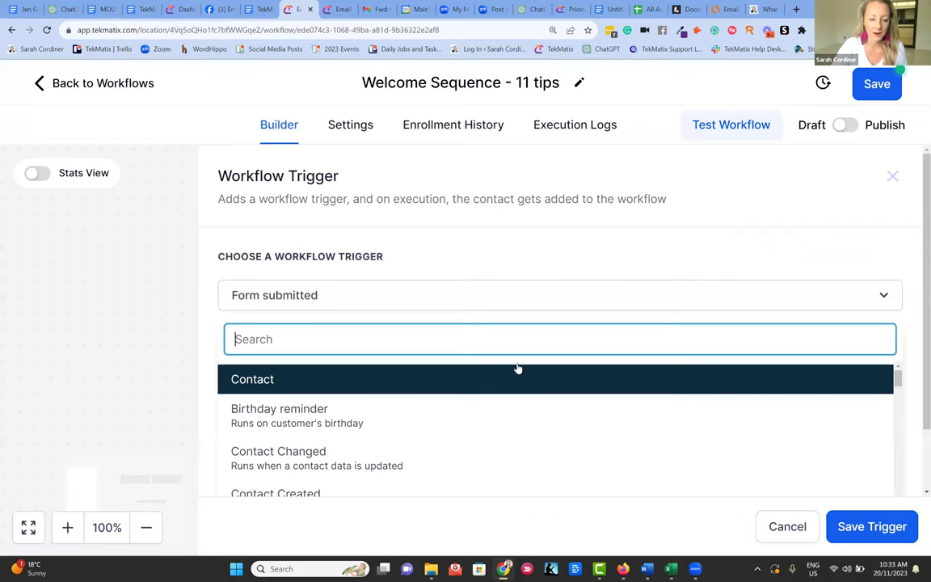
scroll(501, 347, "down", 3)
scroll(482, 323, "up", 2)
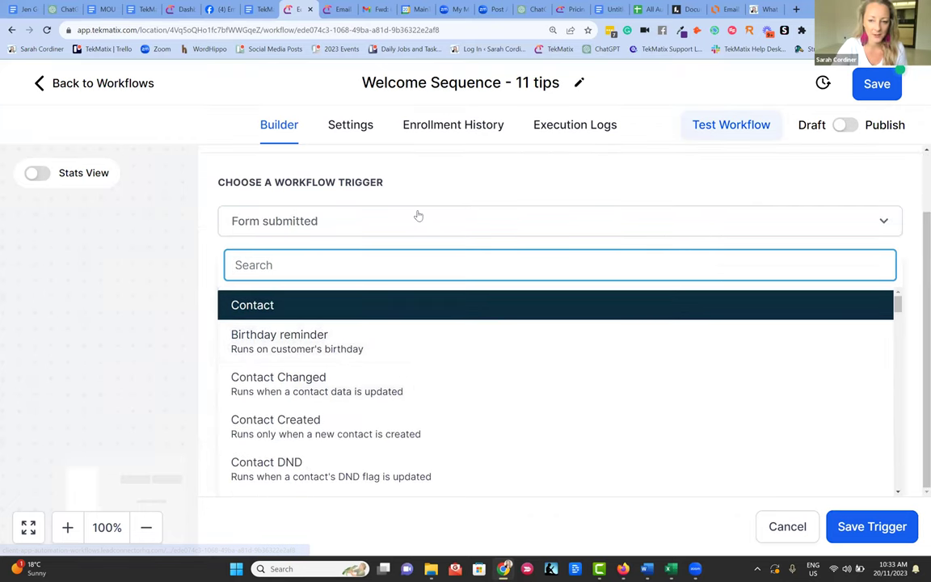
left_click(418, 215)
left_click(340, 305)
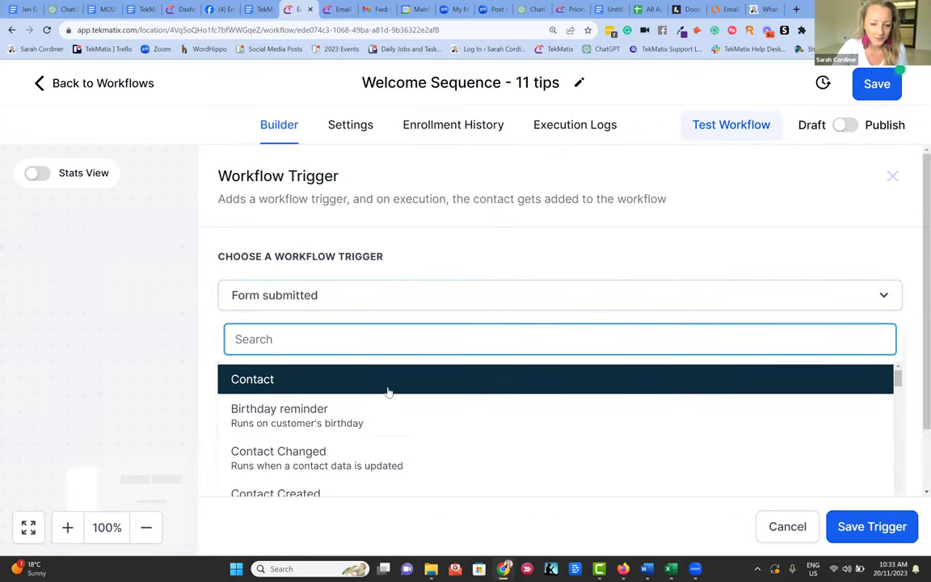
scroll(388, 380, "down", 2)
left_click(443, 285)
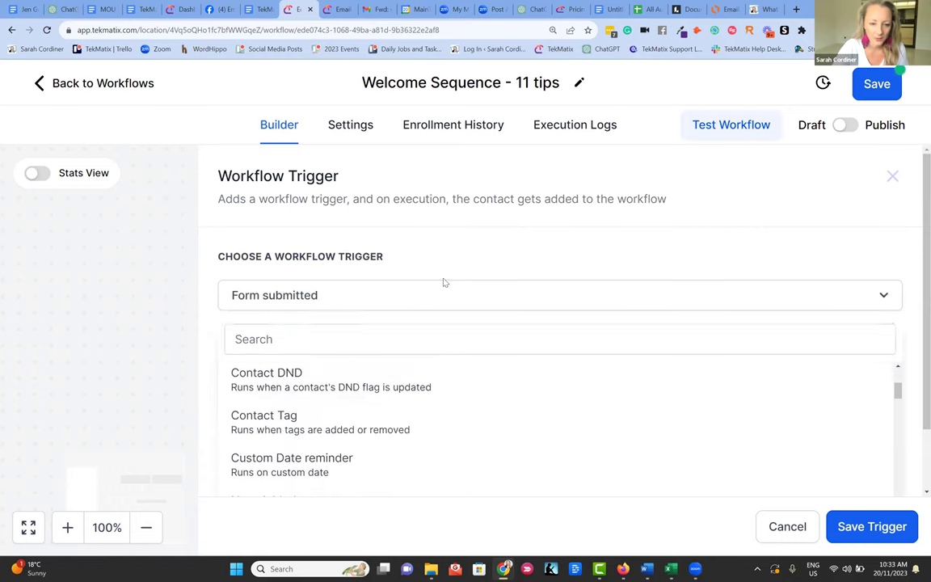
- Filter the Form Submitted trigger to 'Form is' Lead Magnet 1 and save it
left_click(260, 429)
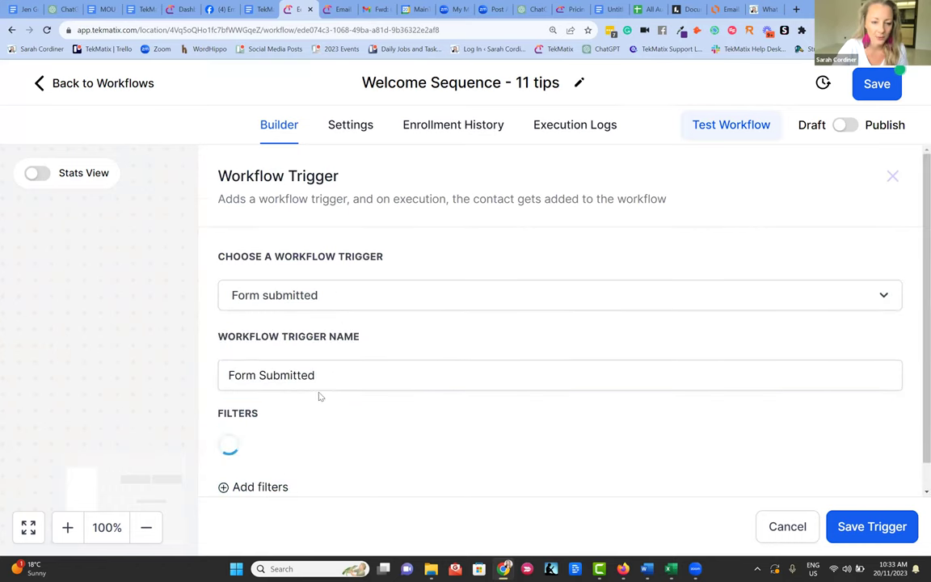
left_click(281, 416)
scroll(385, 343, "down", 1)
scroll(273, 349, "up", 1)
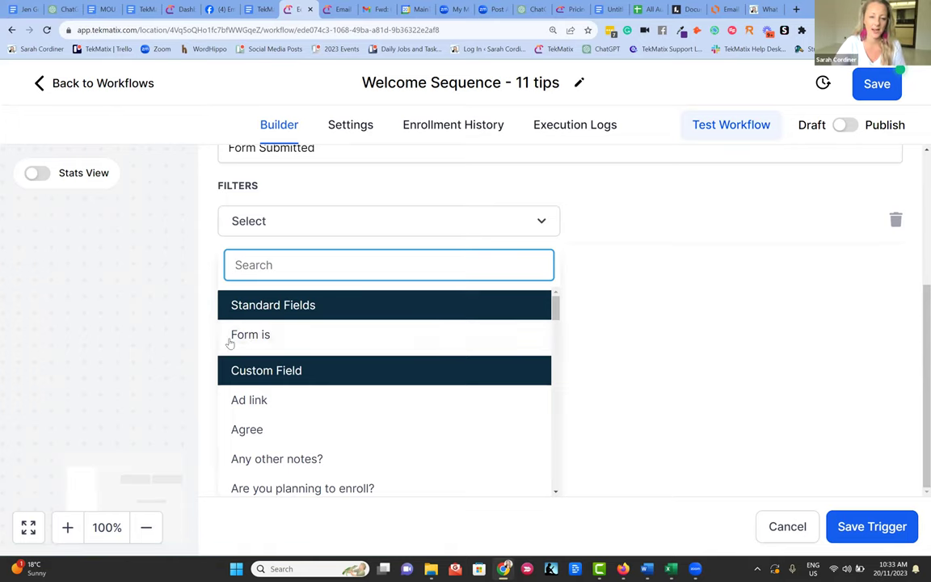
left_click(235, 334)
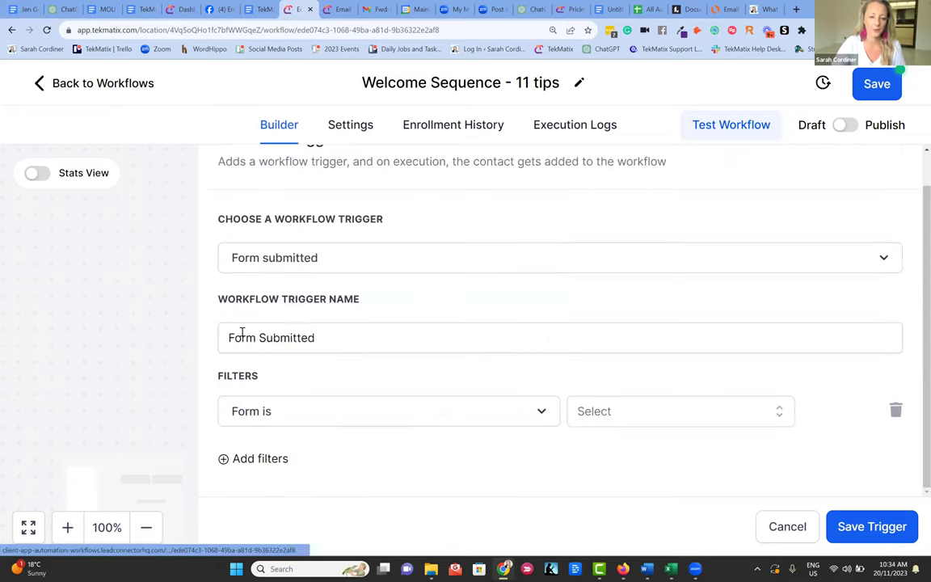
left_click(725, 416)
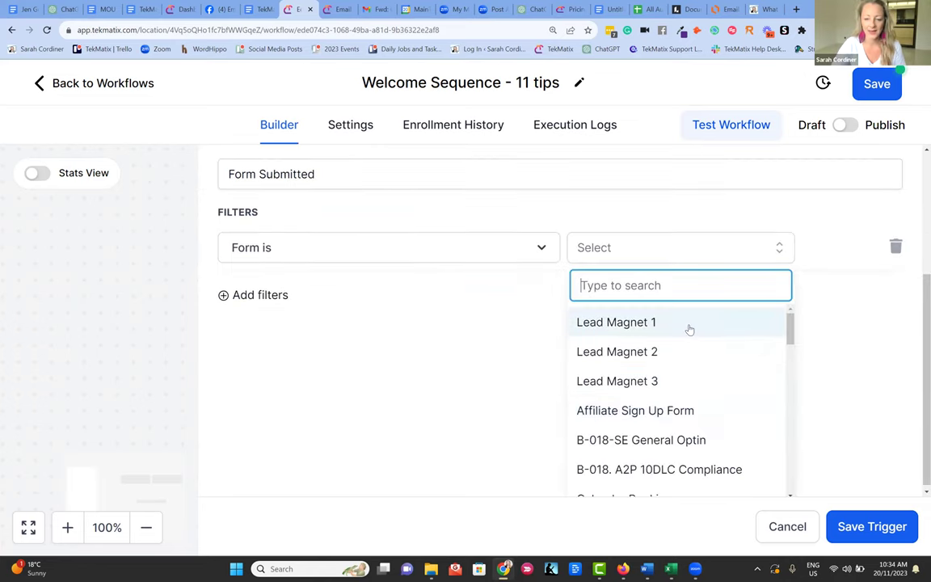
scroll(650, 356, "down", 3)
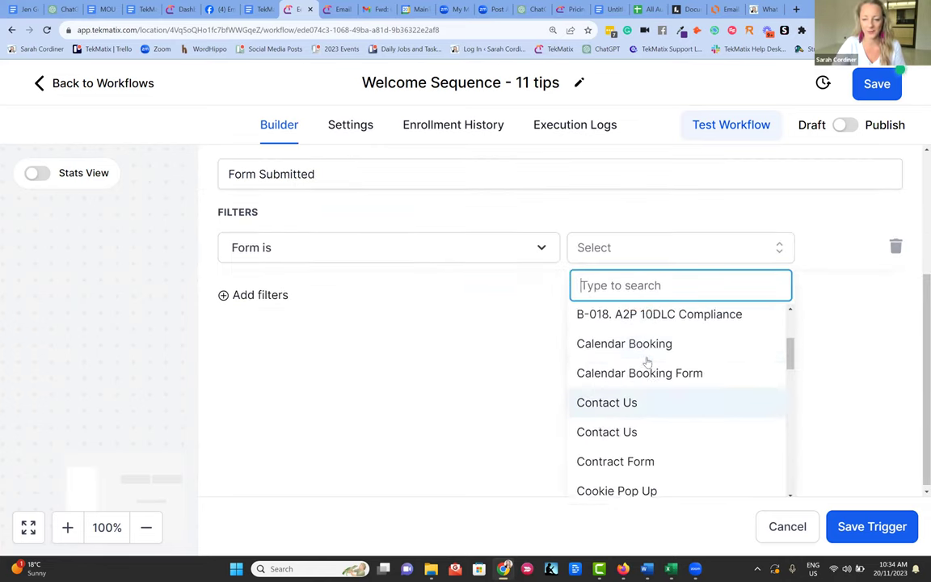
scroll(647, 356, "up", 3)
left_click(640, 324)
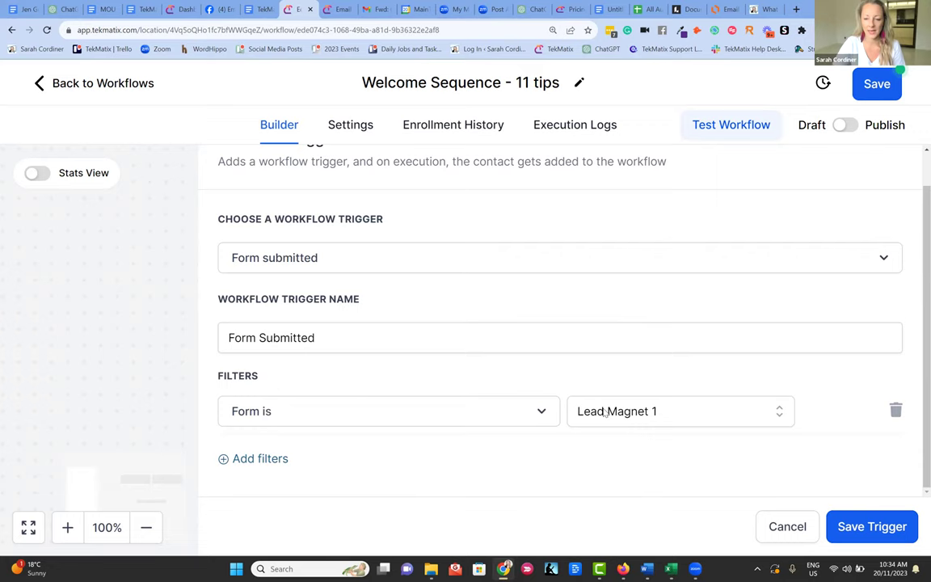
left_click(894, 527)
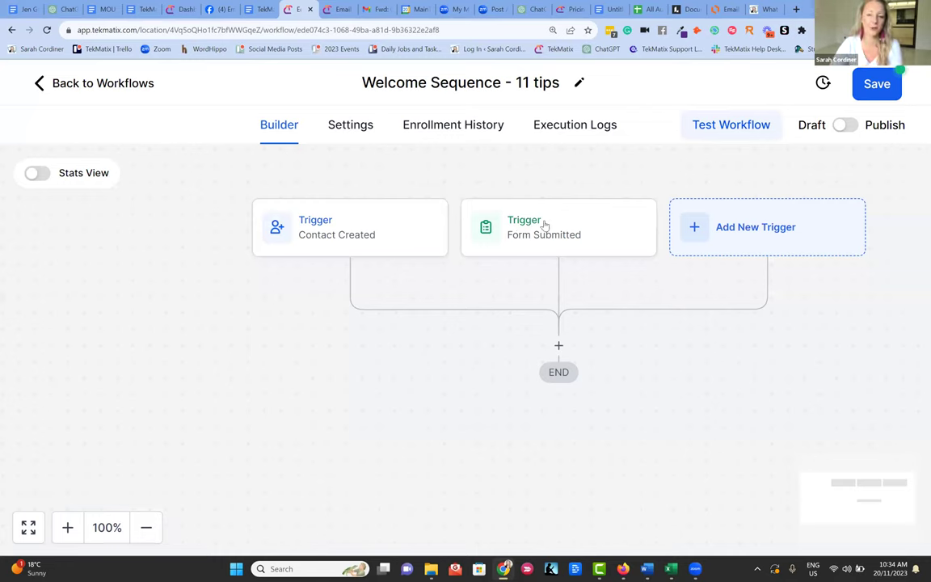
- Review the saved Form Submitted trigger, then switch to the Email Automation Workflow Examples diagram
left_click(615, 227)
scroll(650, 480, "down", 1)
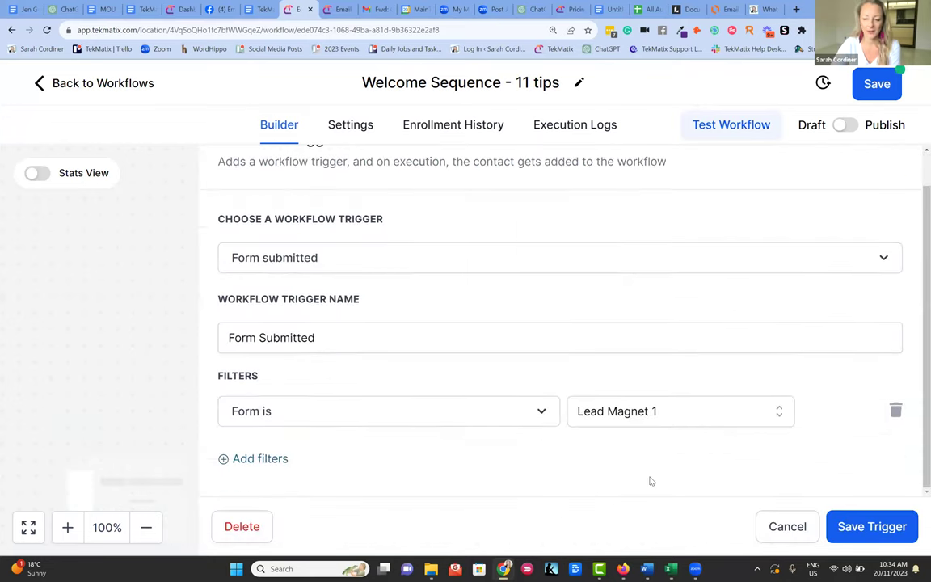
left_click(102, 247)
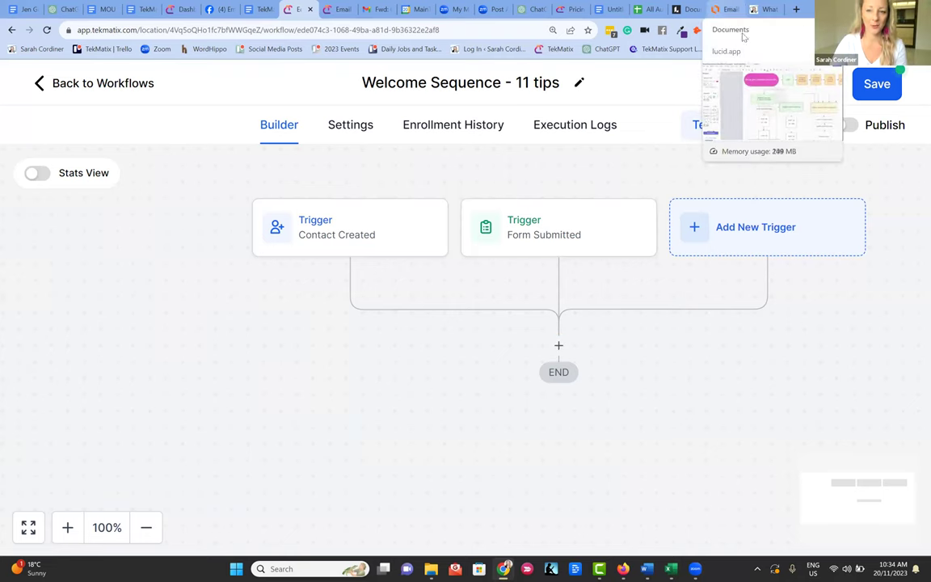
left_click(722, 9)
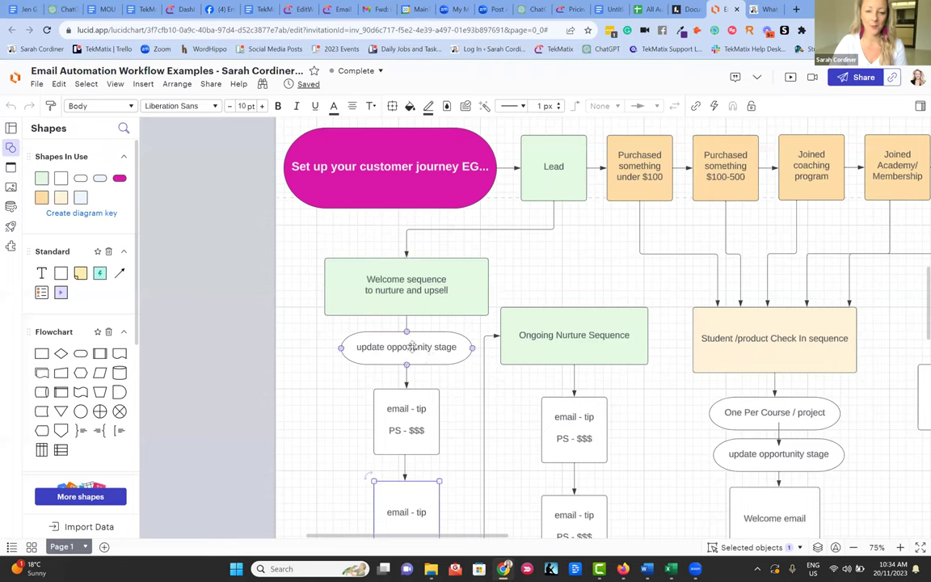
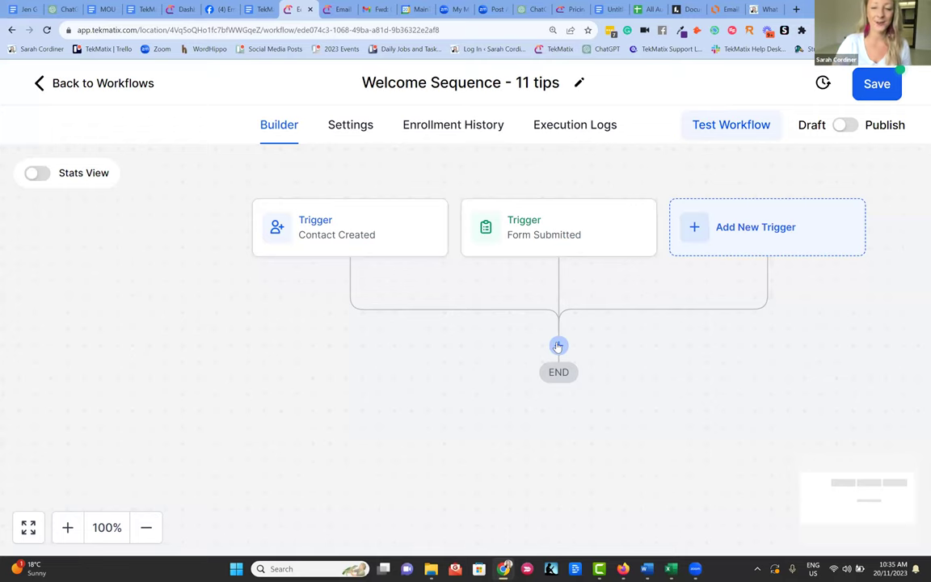
- Insert an Add Contact Tag action directly below the workflow triggers
left_click(559, 346)
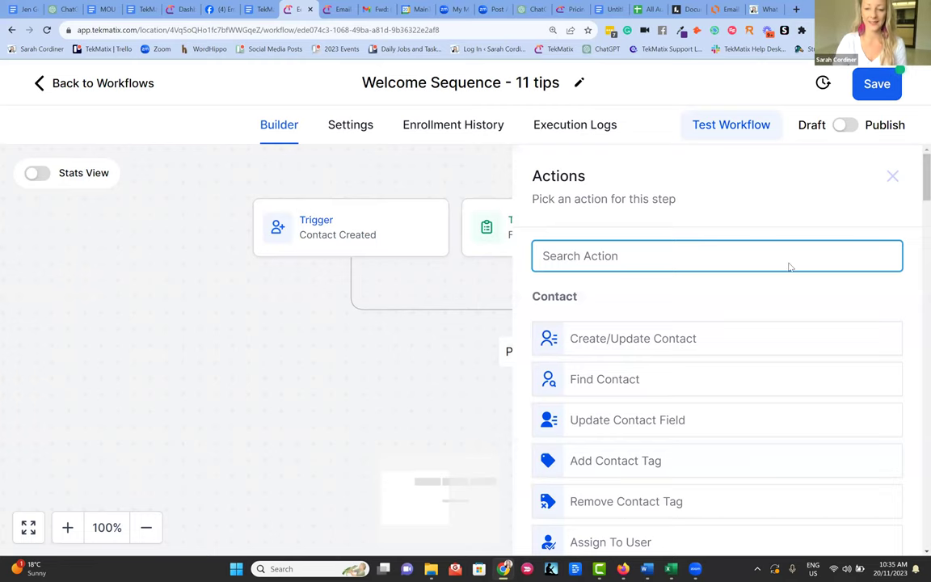
scroll(780, 267, "down", 2)
scroll(646, 329, "down", 1)
scroll(645, 324, "down", 2)
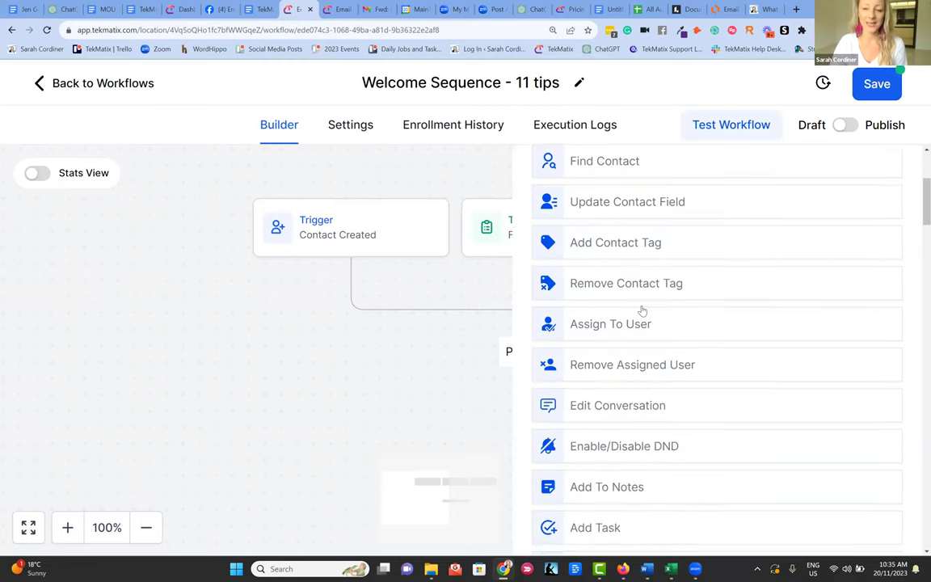
scroll(642, 326, "down", 1)
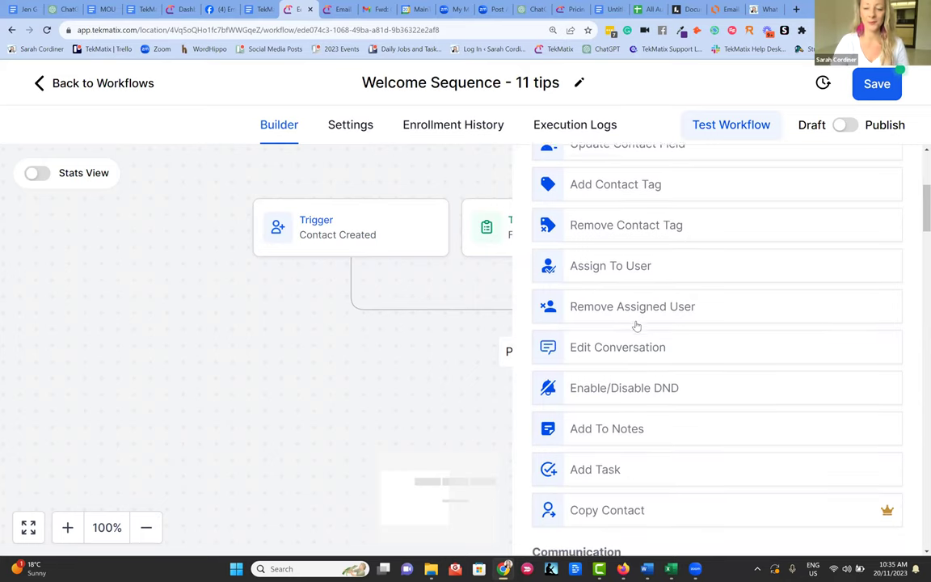
scroll(636, 320, "down", 3)
scroll(598, 196, "down", 1)
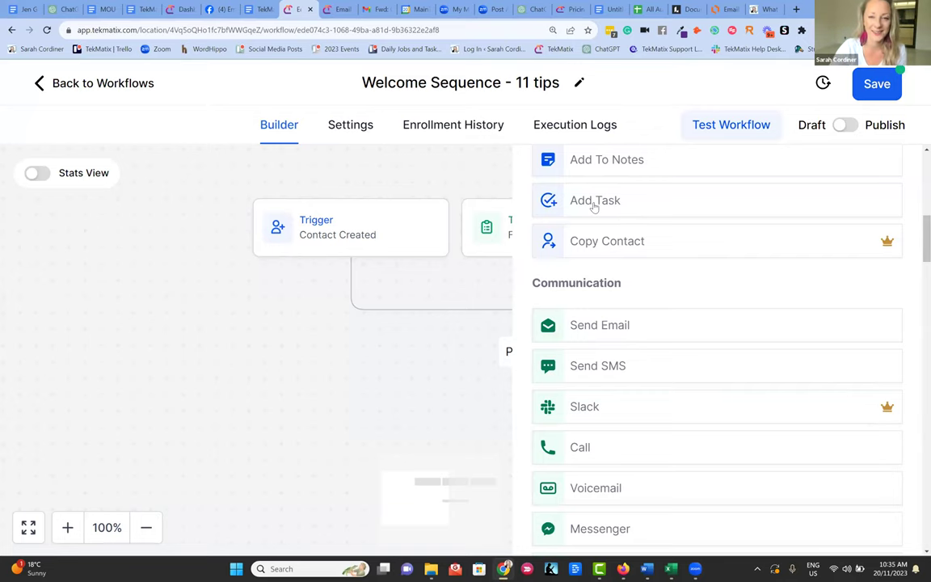
scroll(619, 251, "down", 2)
scroll(603, 250, "up", 1)
scroll(614, 264, "down", 3)
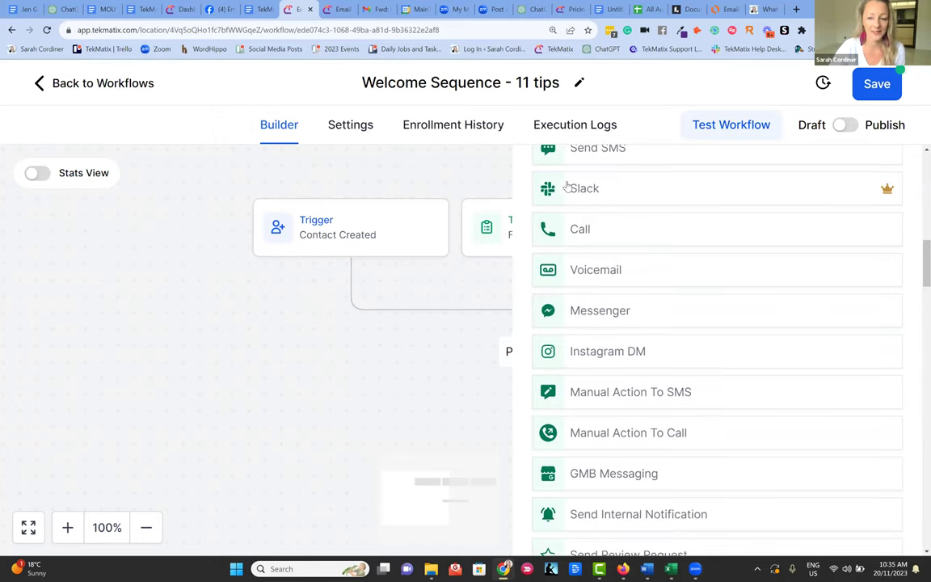
scroll(618, 282, "down", 1)
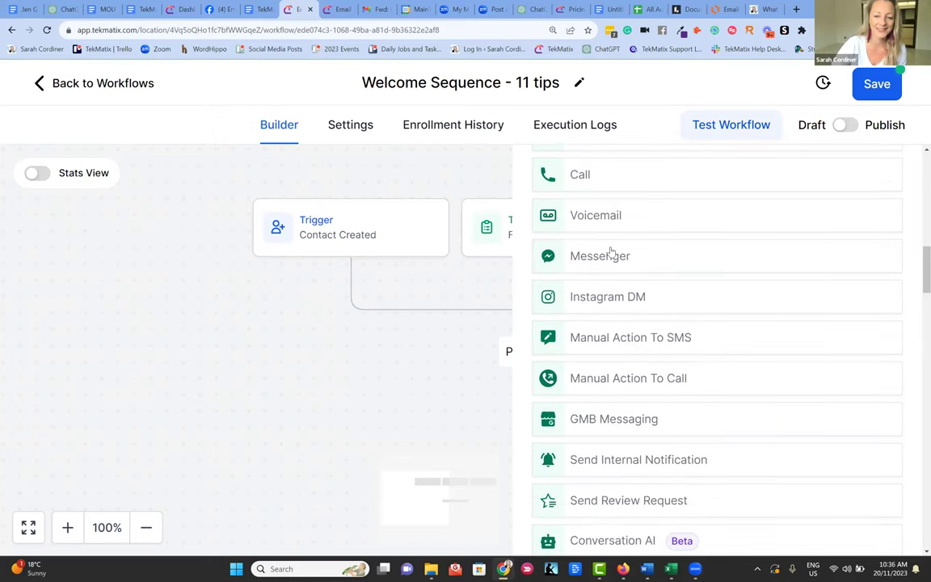
scroll(623, 260, "down", 3)
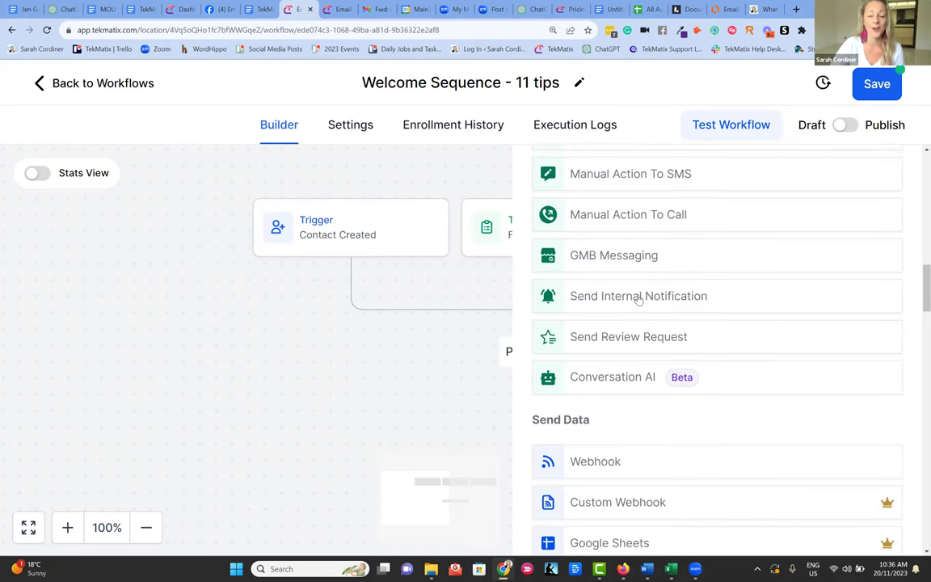
scroll(614, 291, "down", 2)
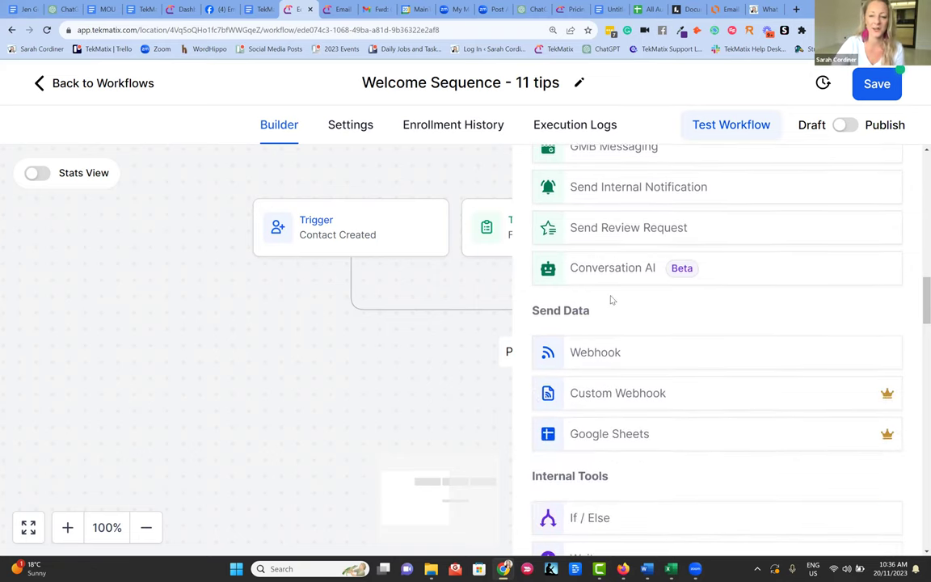
scroll(603, 193, "down", 1)
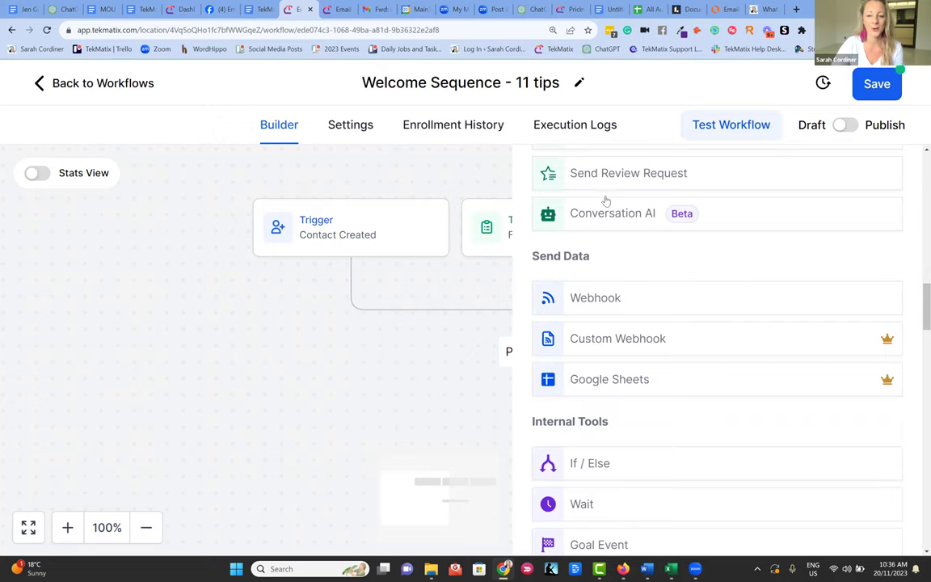
scroll(612, 238, "down", 1)
scroll(612, 237, "down", 3)
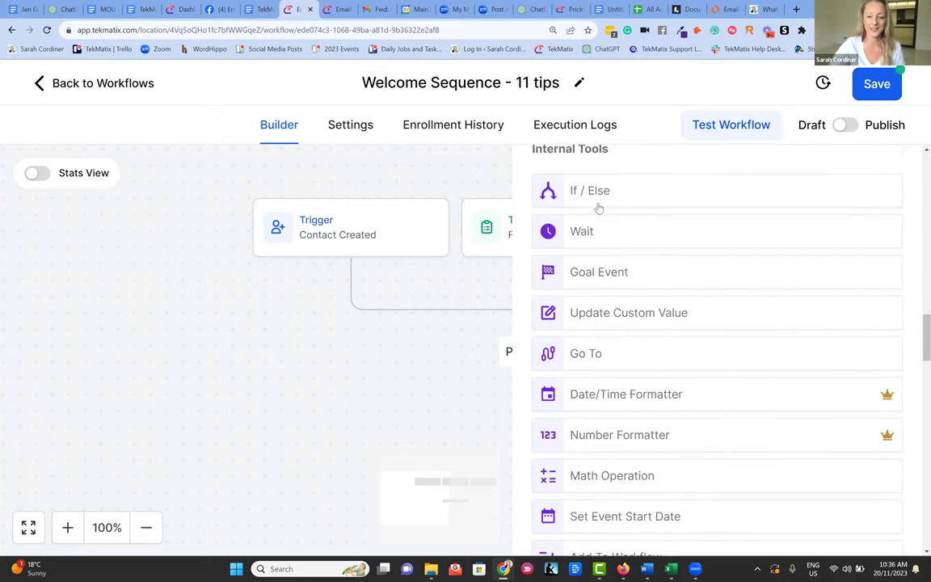
scroll(585, 238, "down", 1)
scroll(586, 252, "down", 1)
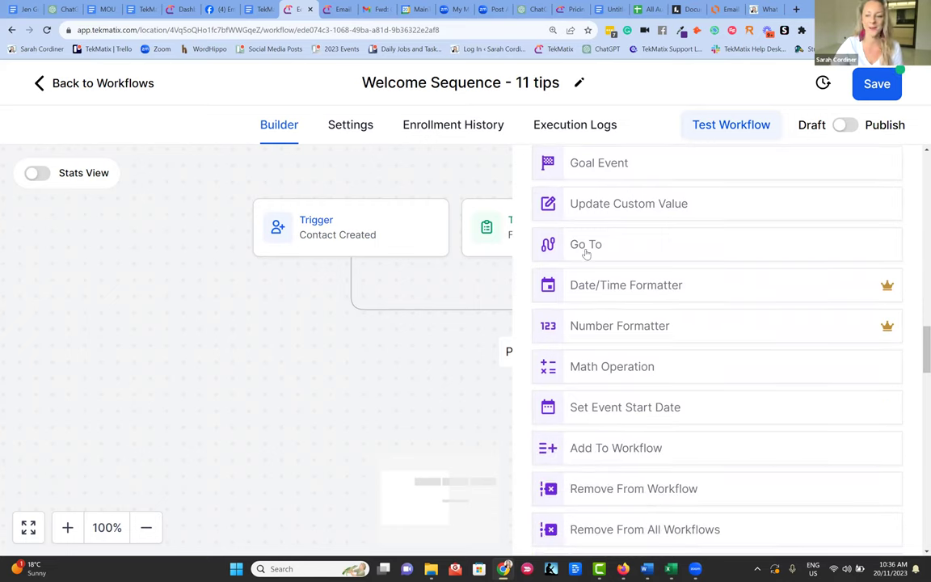
scroll(614, 243, "down", 1)
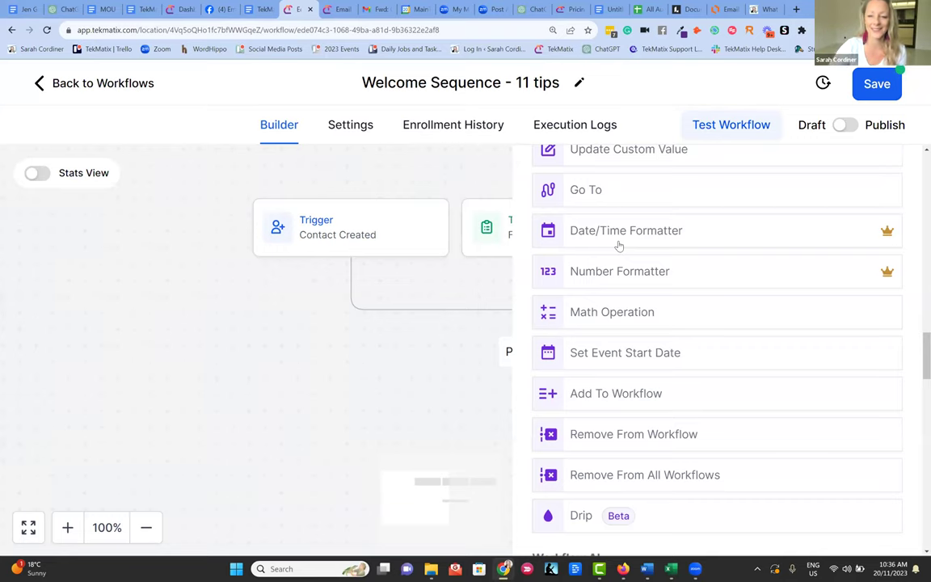
scroll(619, 245, "down", 5)
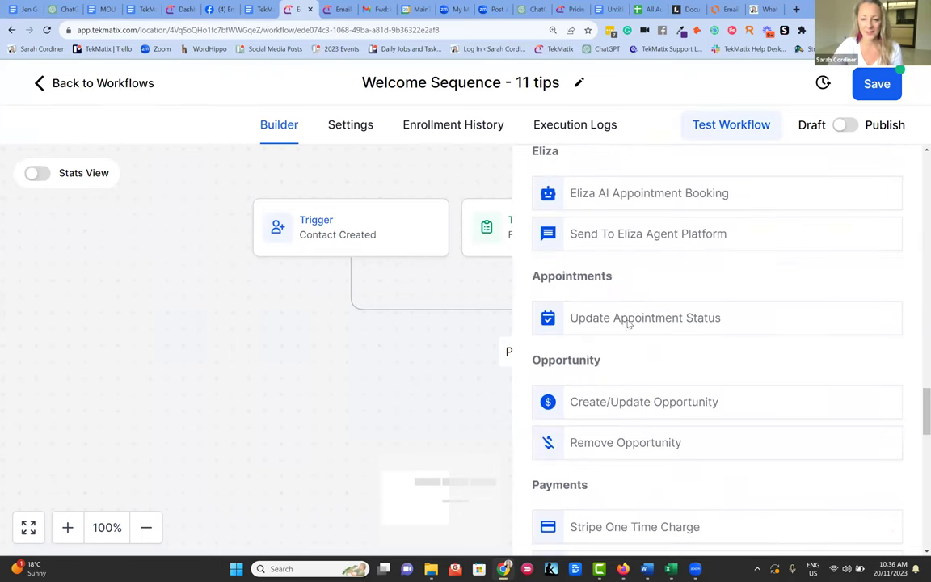
scroll(630, 261, "up", 2)
scroll(661, 341, "down", 1)
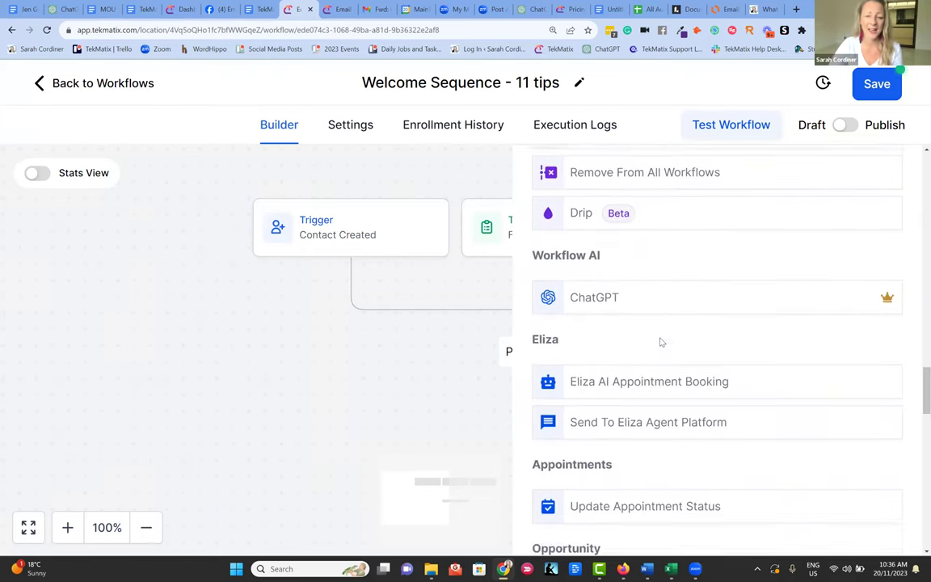
scroll(608, 276, "down", 2)
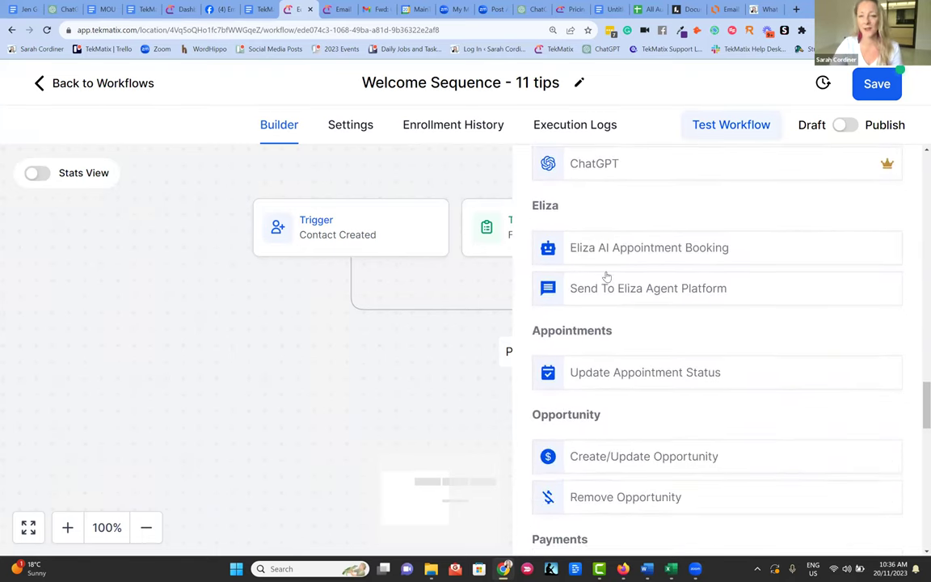
scroll(610, 291, "down", 5)
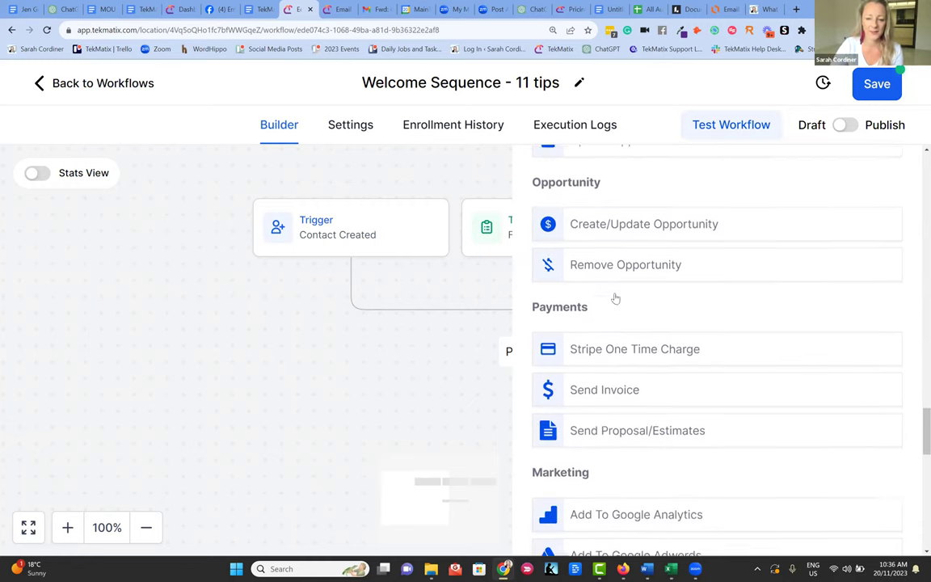
scroll(614, 315, "down", 6)
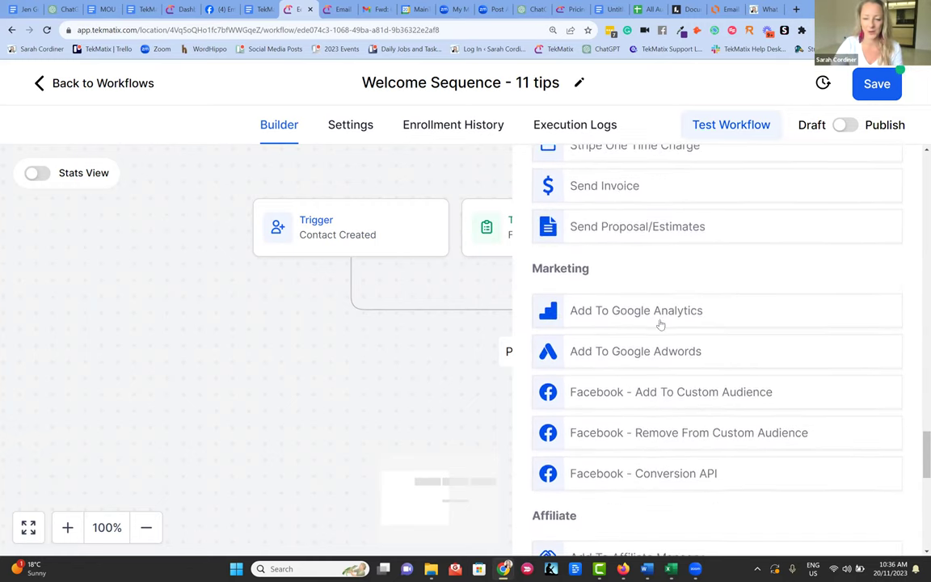
scroll(651, 315, "up", 4)
scroll(652, 359, "down", 2)
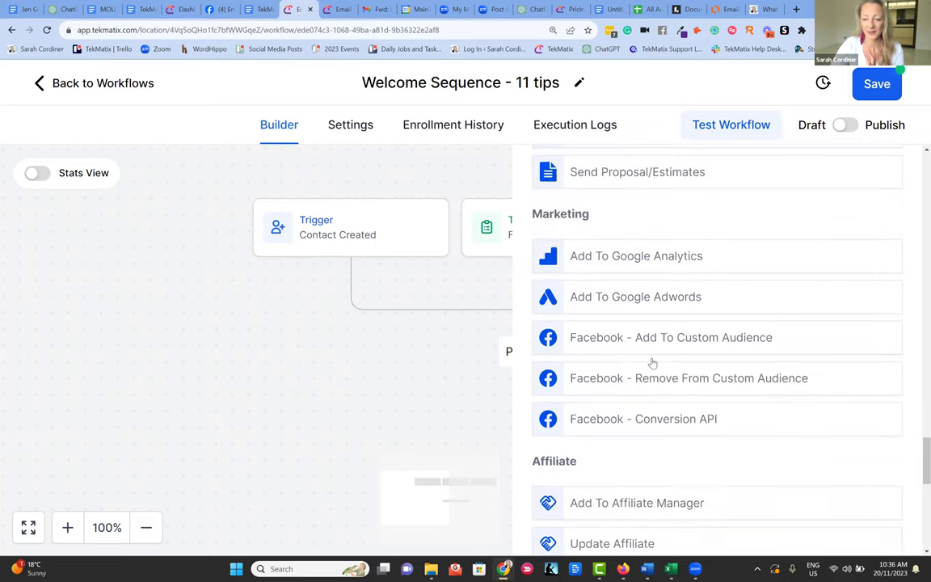
scroll(664, 337, "down", 8)
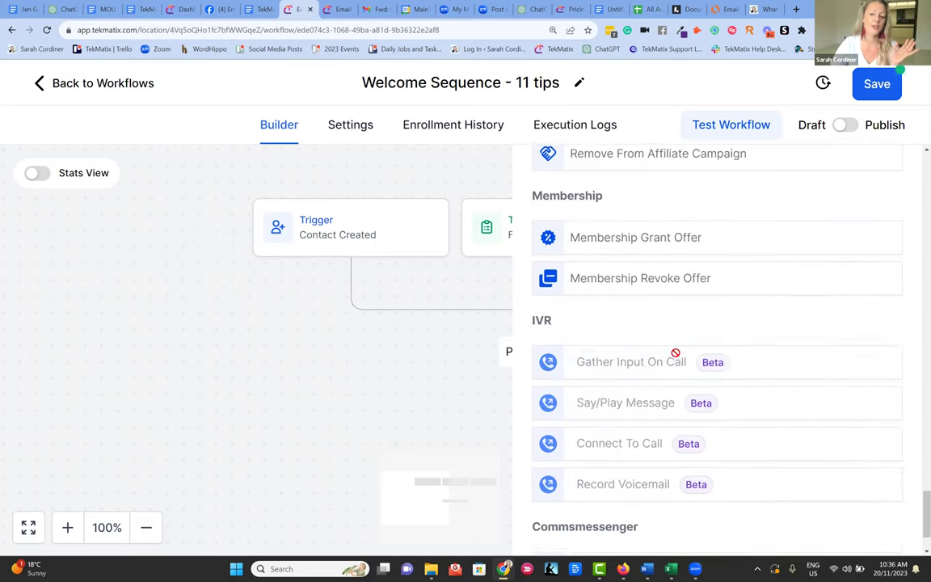
scroll(823, 317, "up", 10)
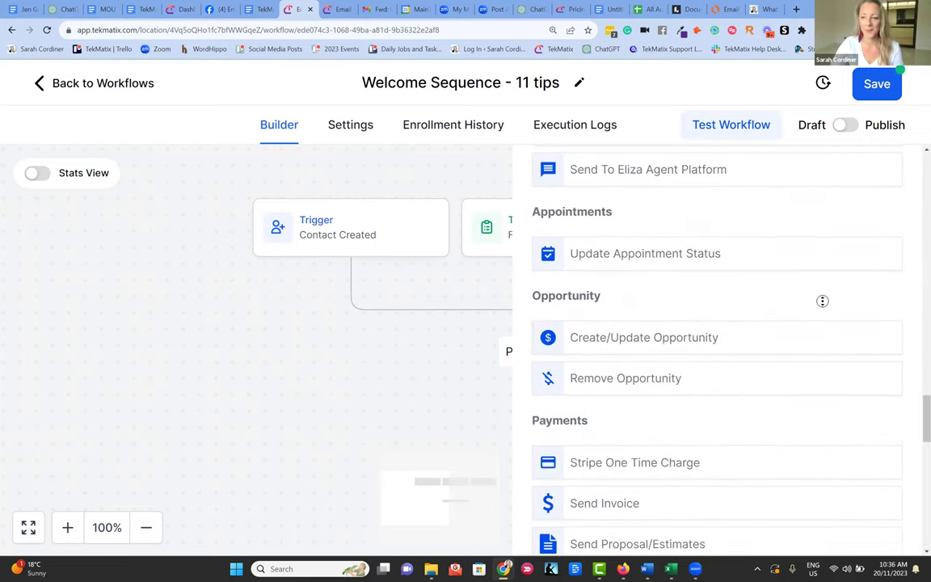
scroll(760, 234, "up", 15)
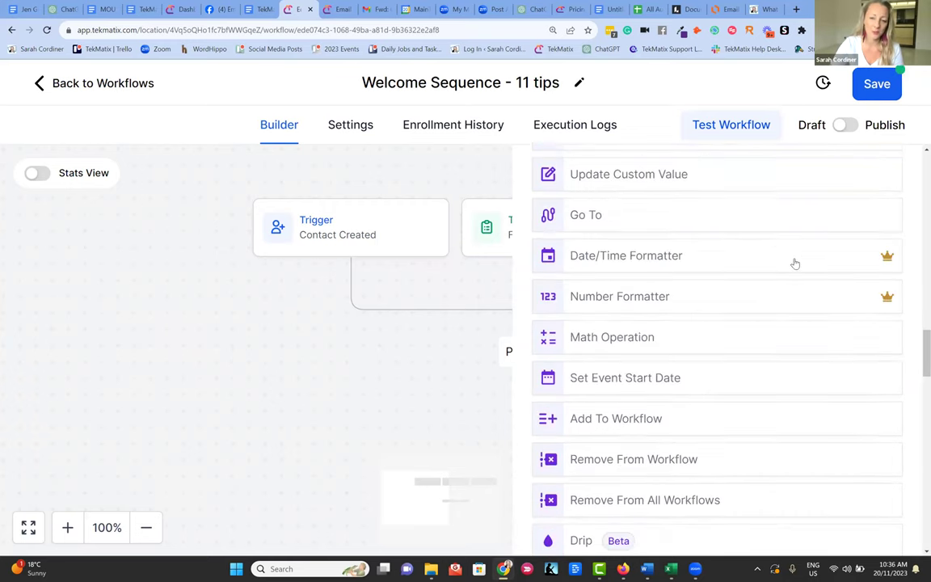
scroll(788, 253, "up", 12)
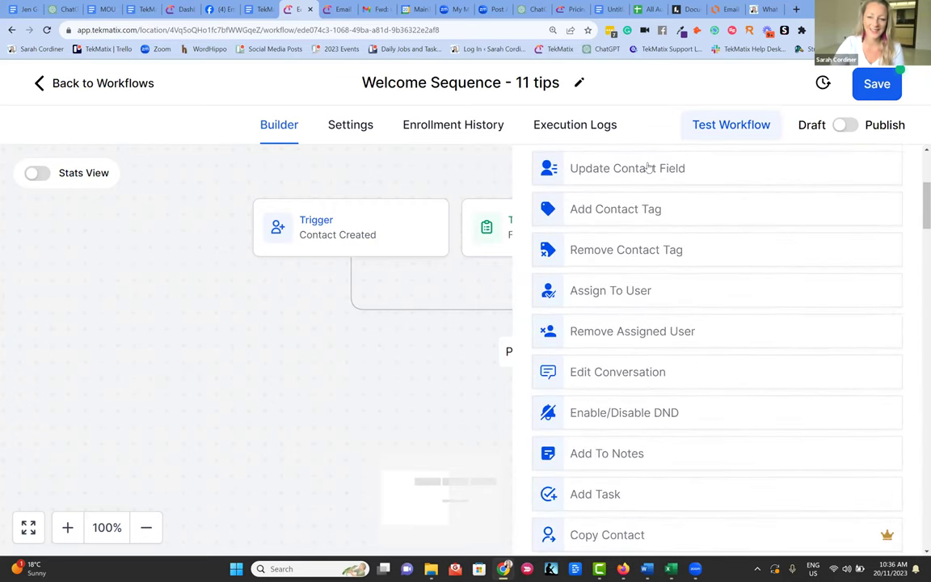
left_click(607, 210)
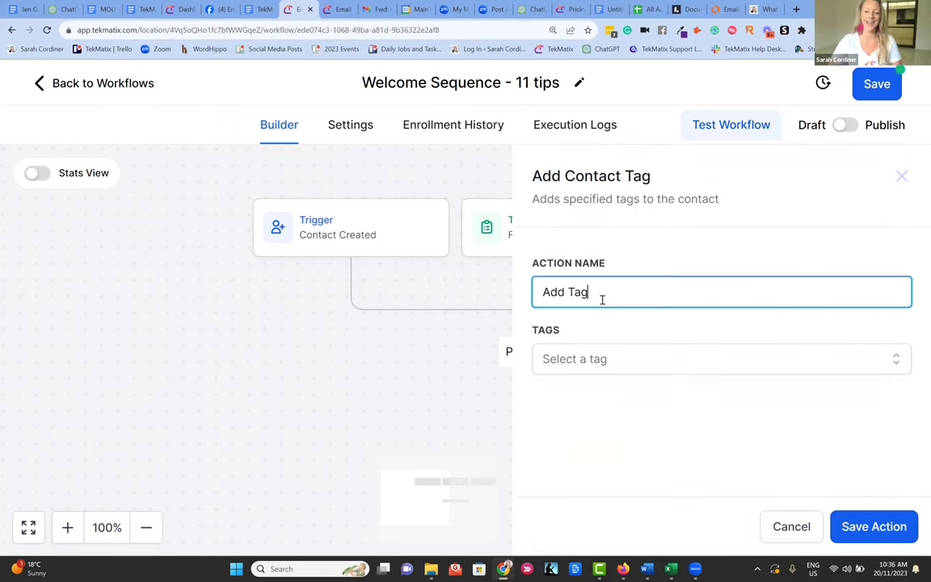
- Name the tag action 'Tag - Joined email list'
key("BackSpace")
key("BackSpace")
key("BackSpace")
key("BackSpace")
key("BackSpace")
type("Tag - ")
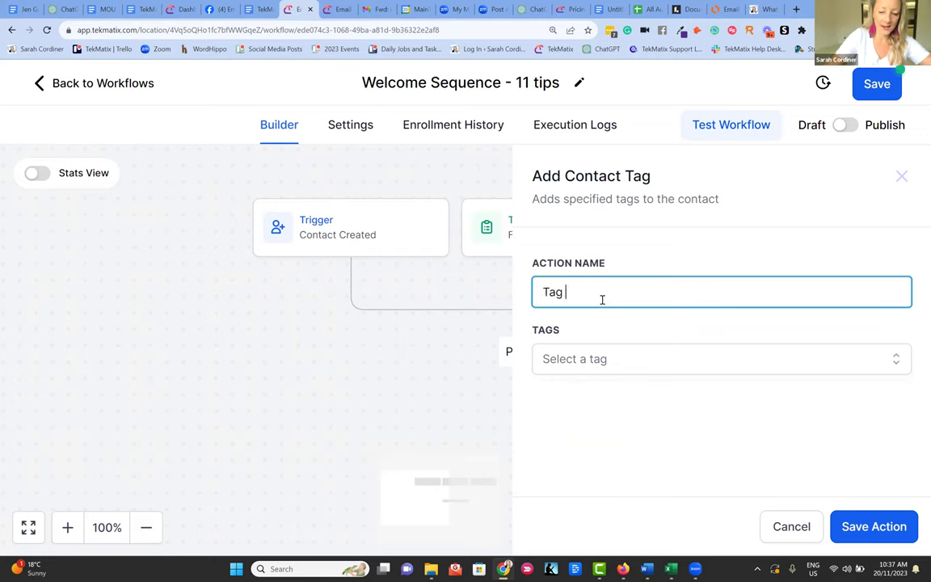
type("Jo")
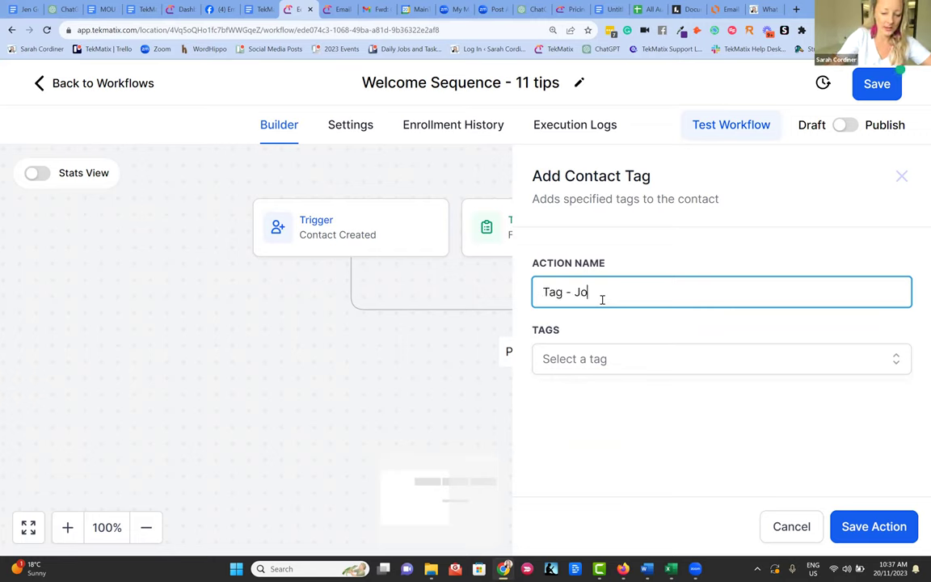
type("ined emia")
key("BackSpace")
type("mia")
key("BackSpace")
key("BackSpace")
type("ail list")
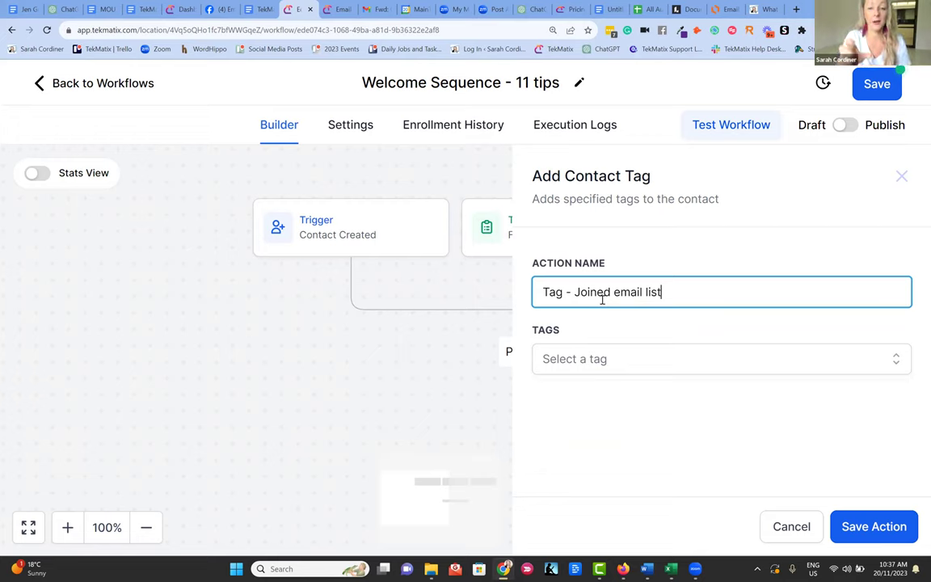
- Create the tags 'joined email list' and 'opted in to the free candle making course', then save the action
left_click(606, 358)
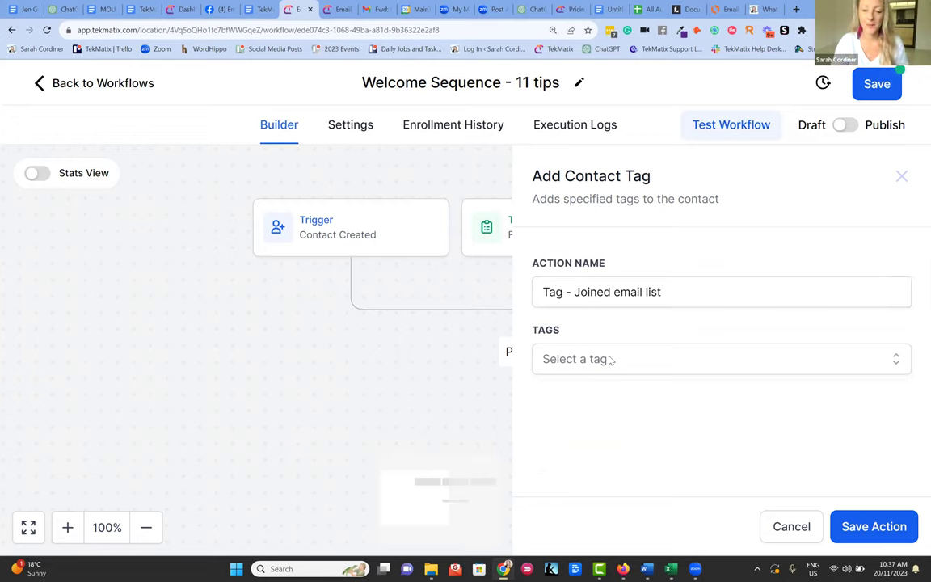
scroll(658, 418, "down", 2)
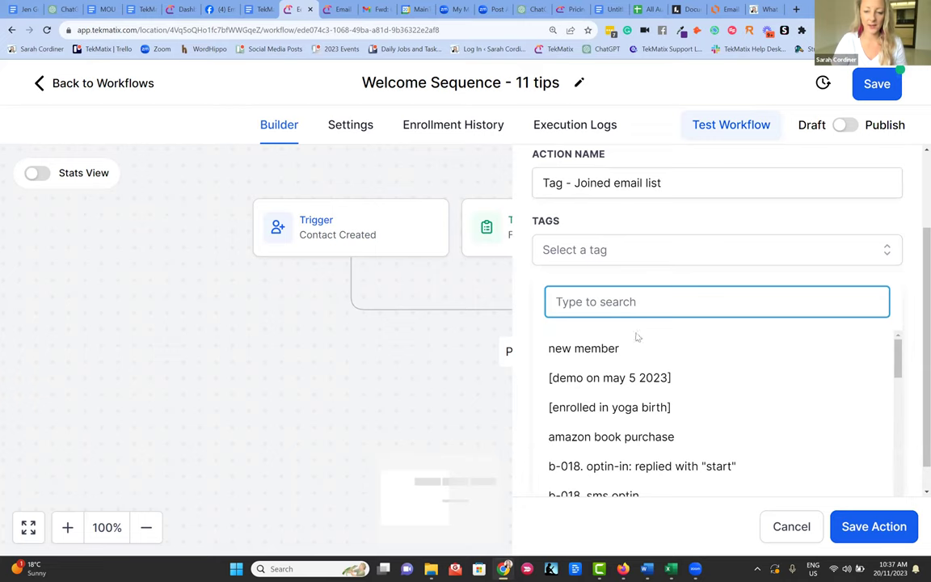
scroll(625, 396, "down", 5)
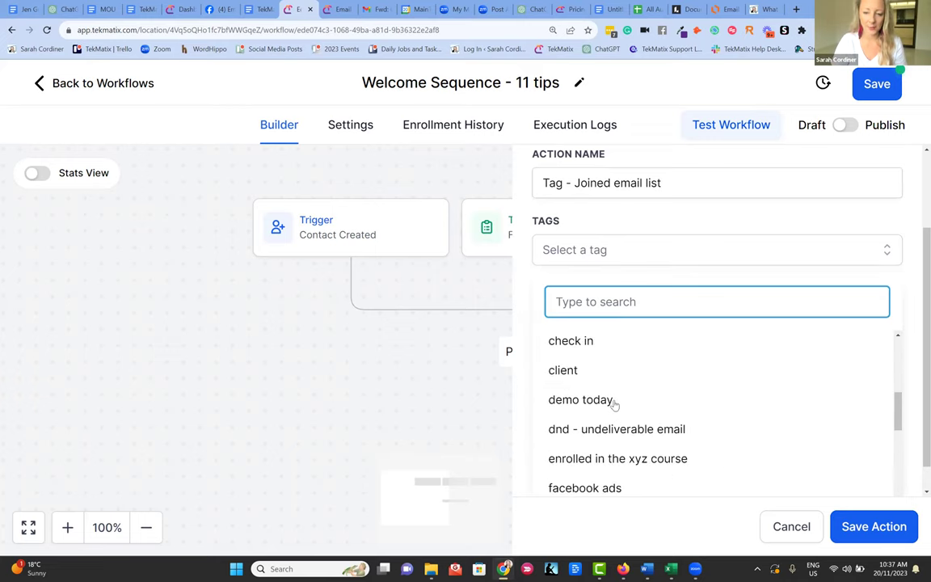
scroll(614, 406, "down", 4)
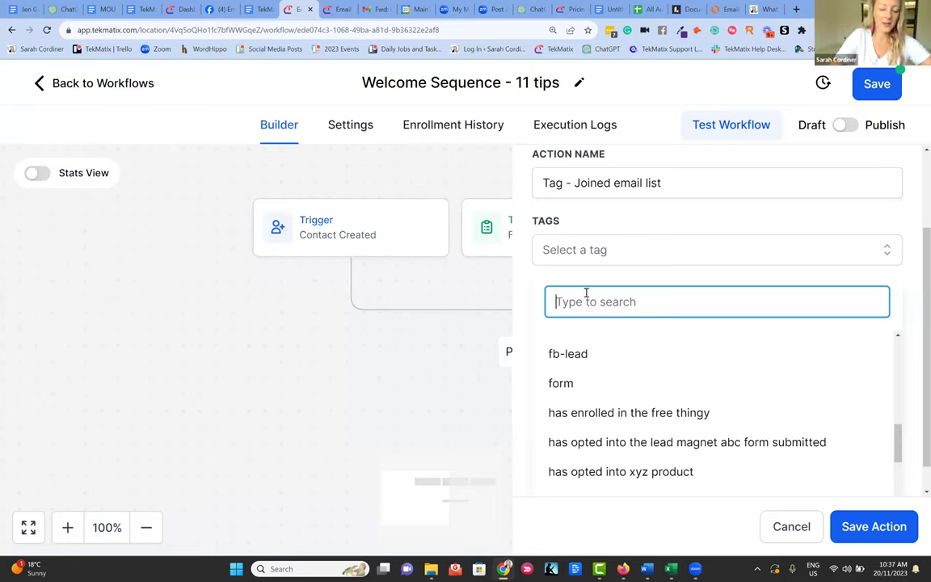
type("joined email list")
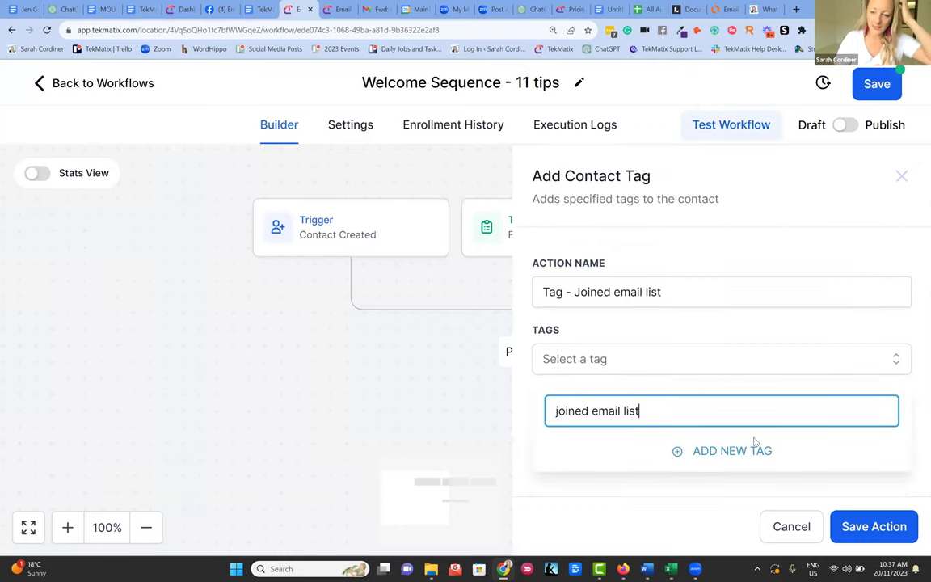
left_click(750, 451)
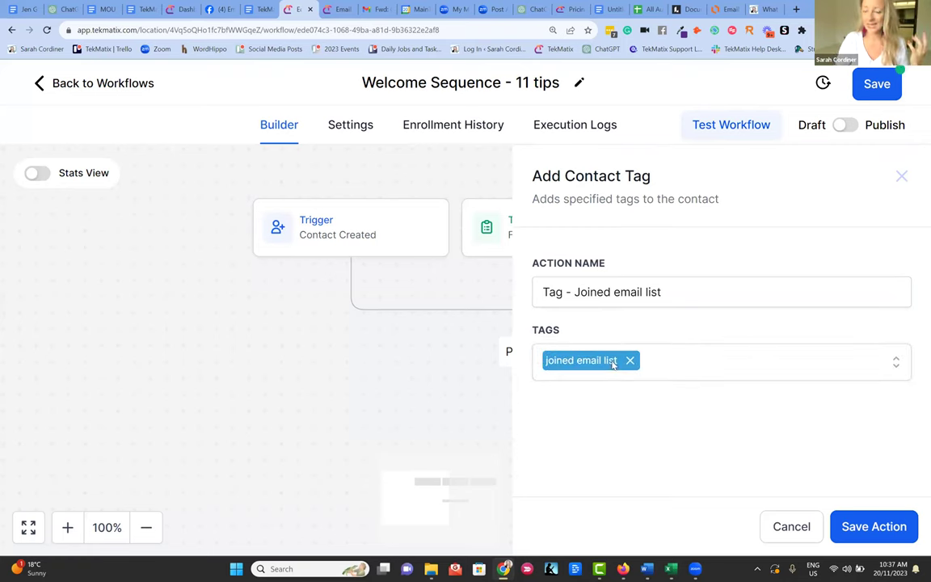
left_click(676, 365)
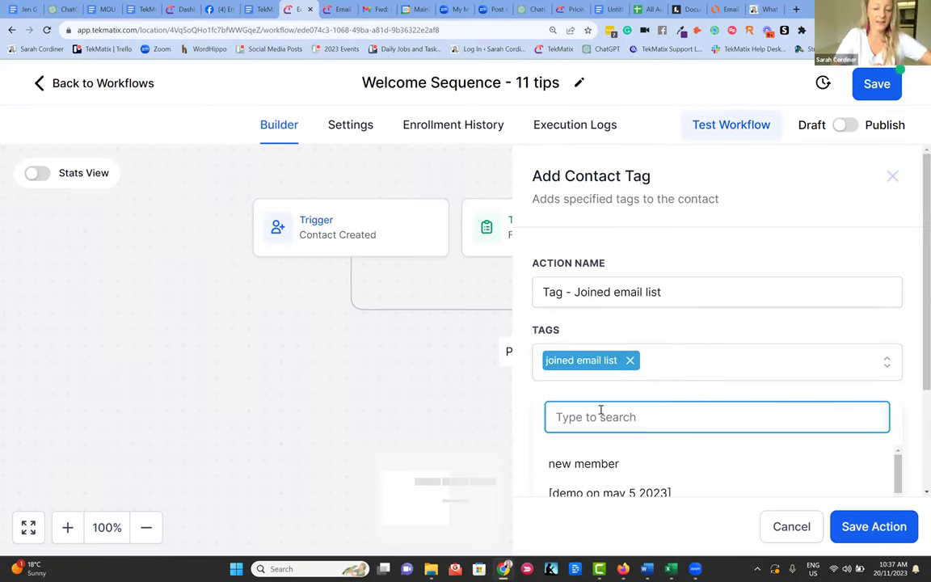
type("opted i")
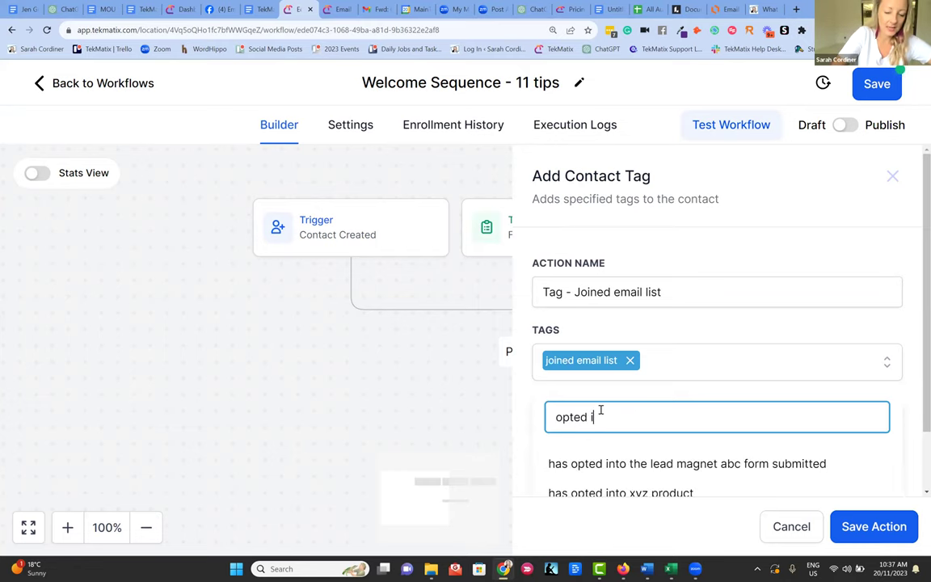
type("n to the free ")
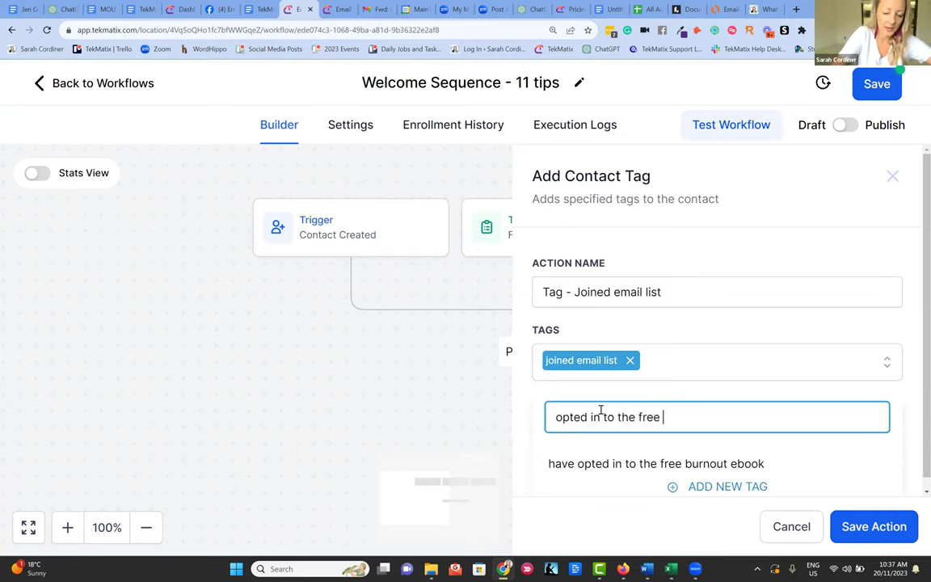
type("candle making course")
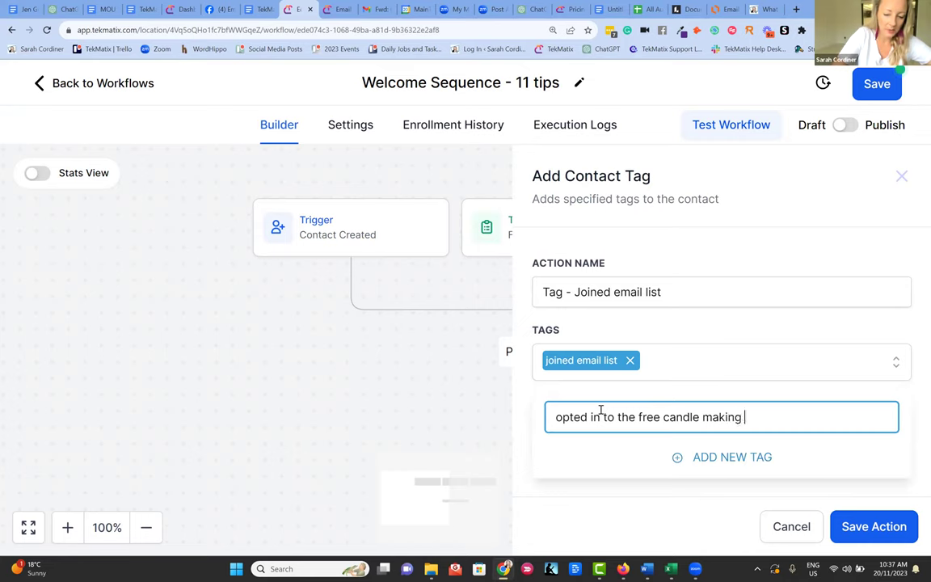
left_click(726, 456)
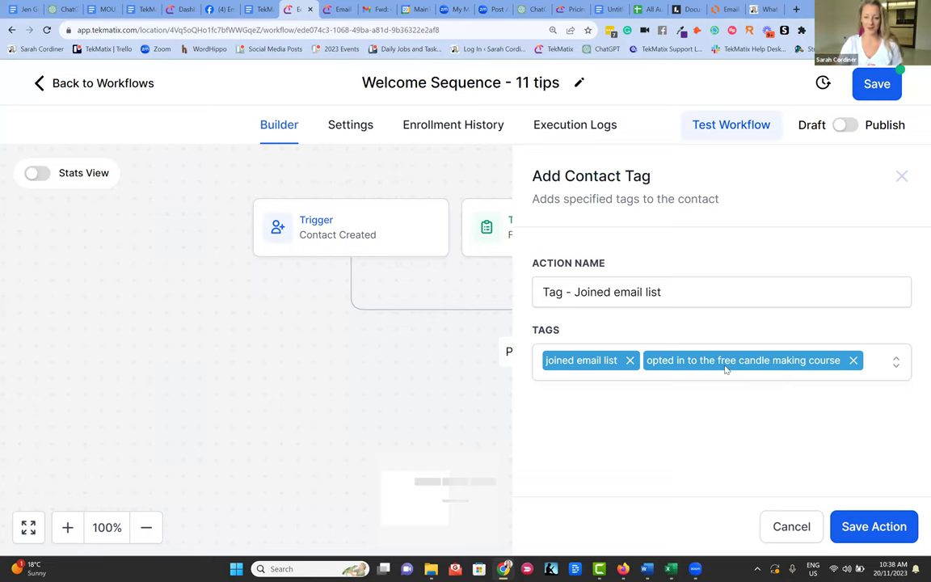
left_click(872, 526)
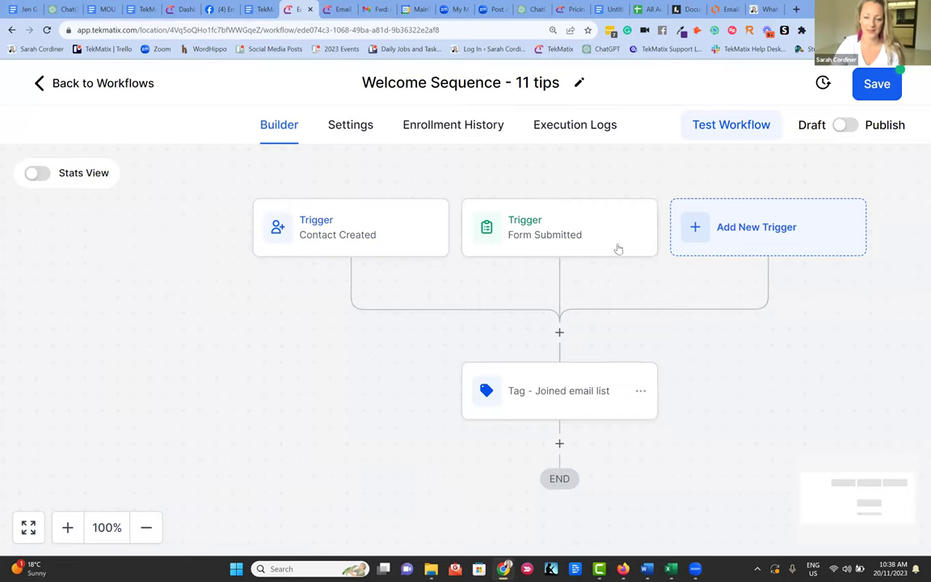
- In the other tab, leave the 'Email 10 - Step 9 - Tech' editor without saving
scroll(565, 380, "down", 1)
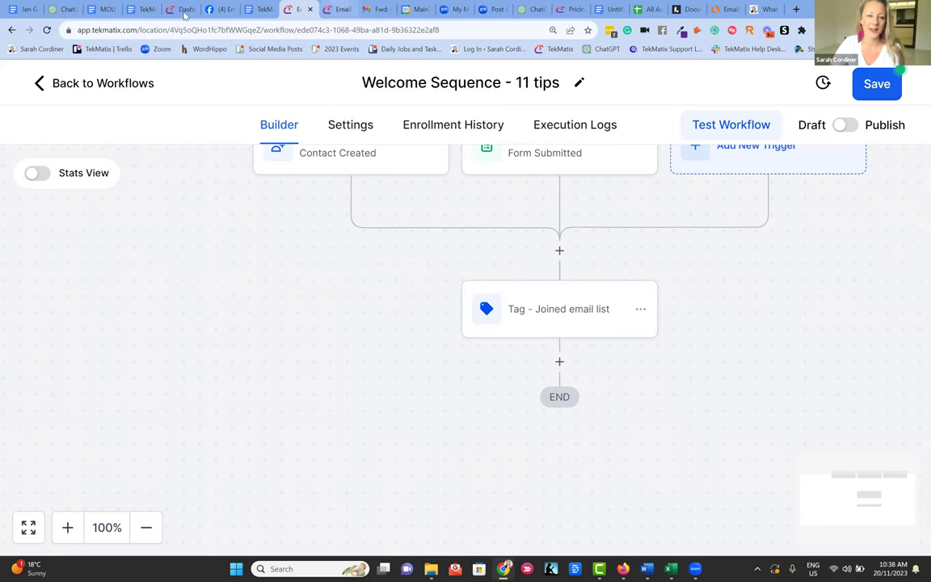
key("ctrl+Tab")
left_click(50, 78)
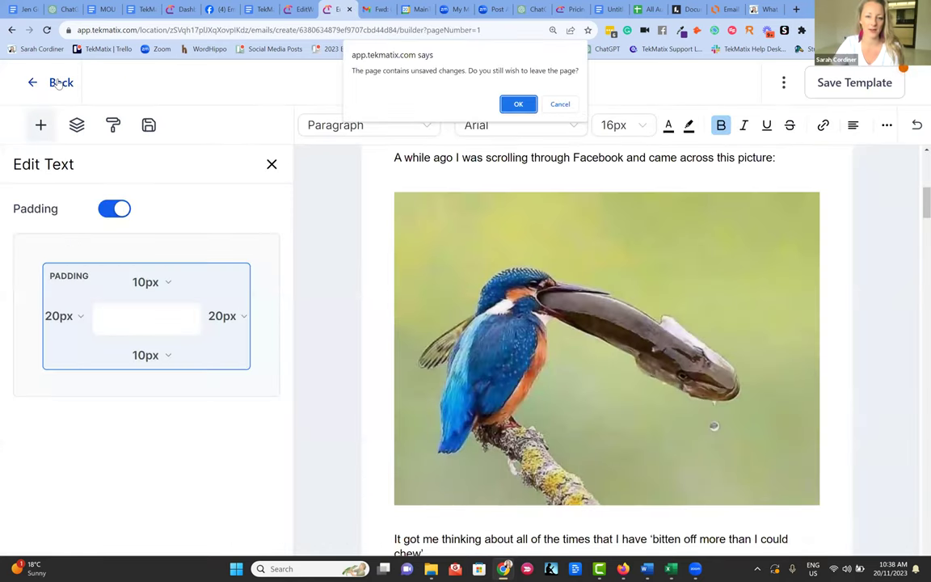
left_click(519, 103)
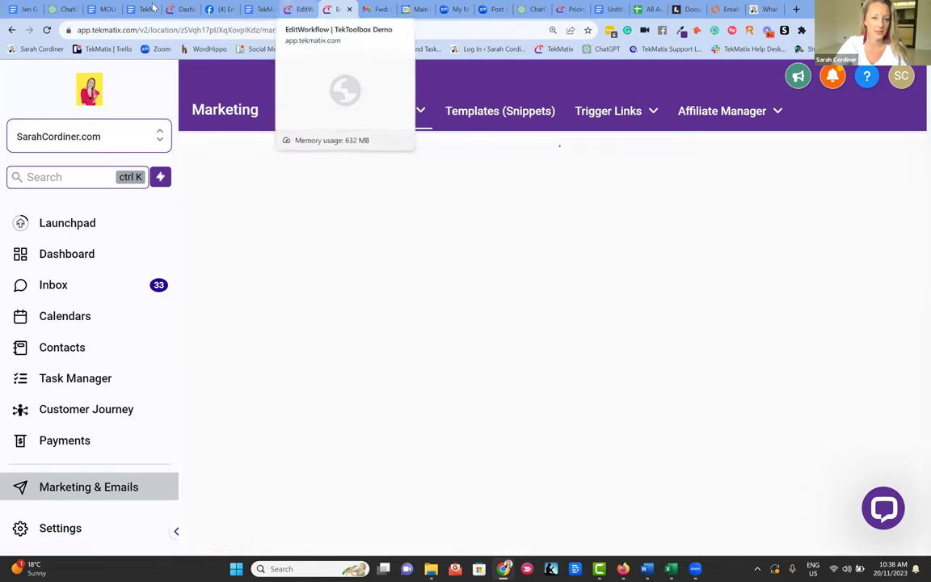
- Open the Customer Journey board, switch to the other pipeline, and close Filters unchanged
left_click(213, 133)
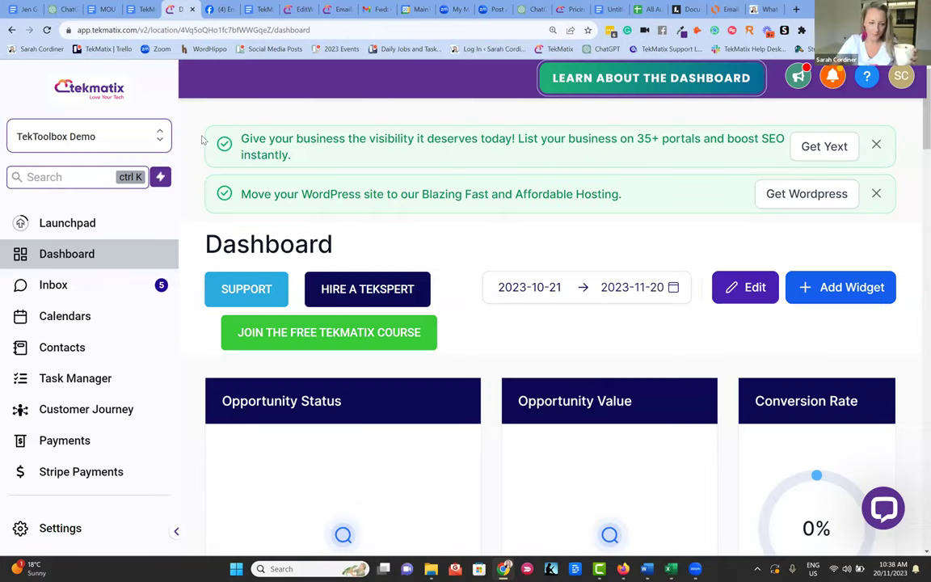
left_click(132, 419)
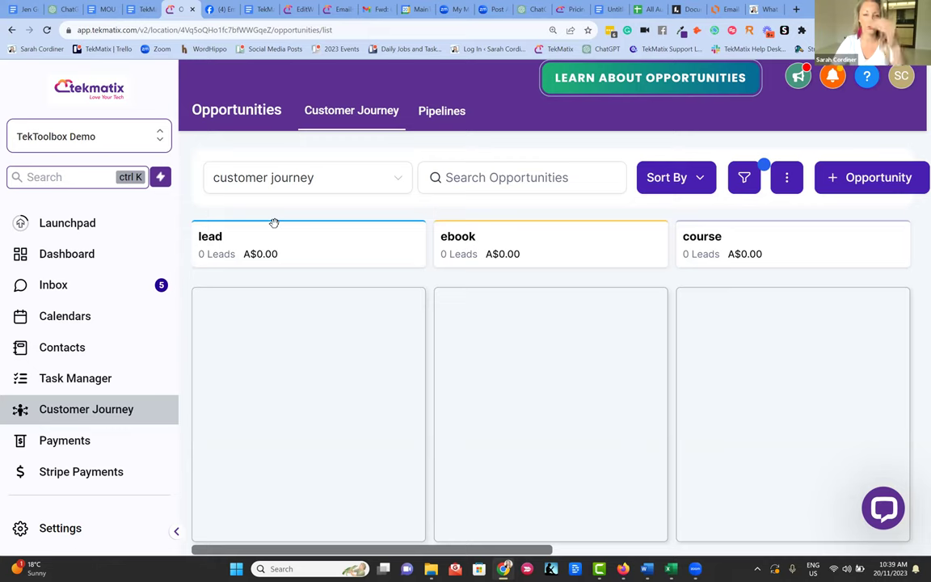
left_click(390, 179)
left_click(332, 283)
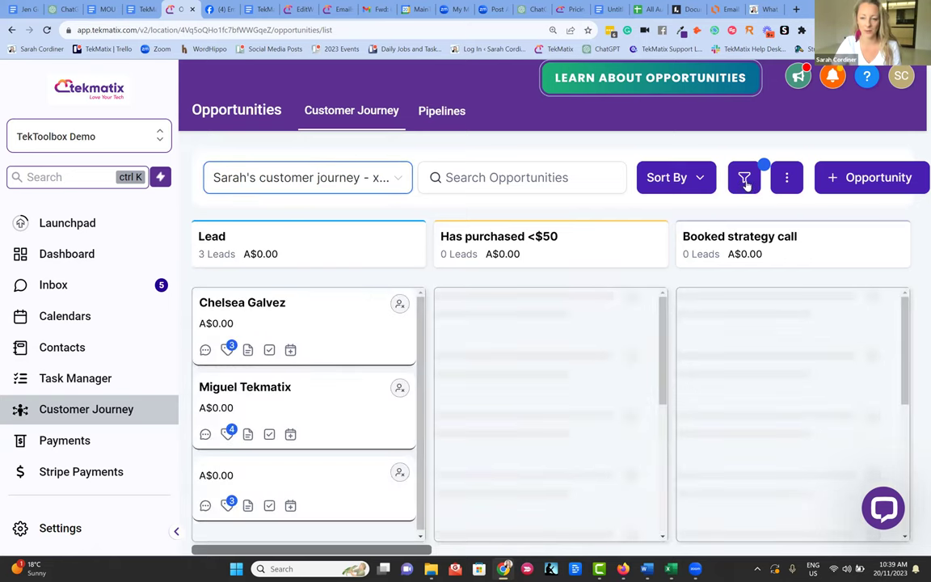
left_click(744, 179)
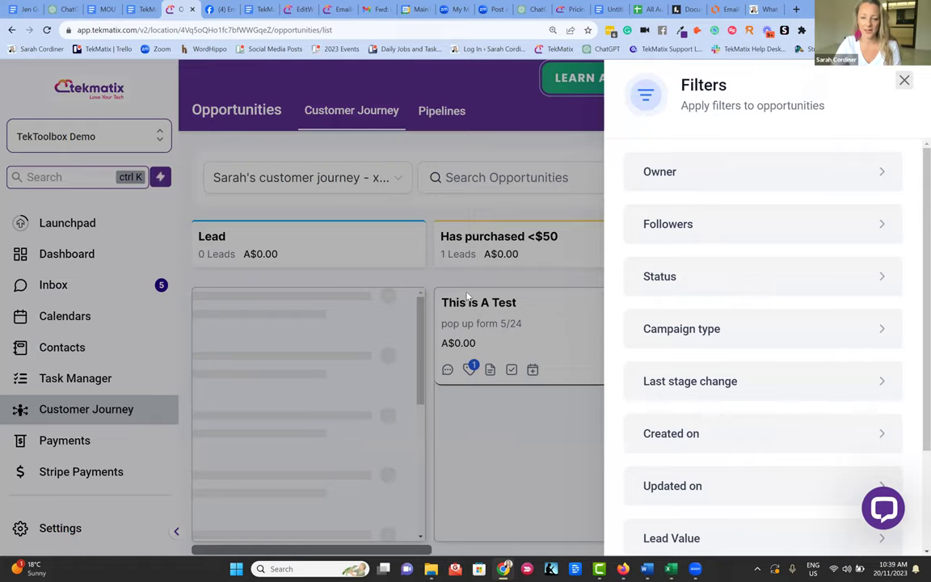
left_click(256, 255)
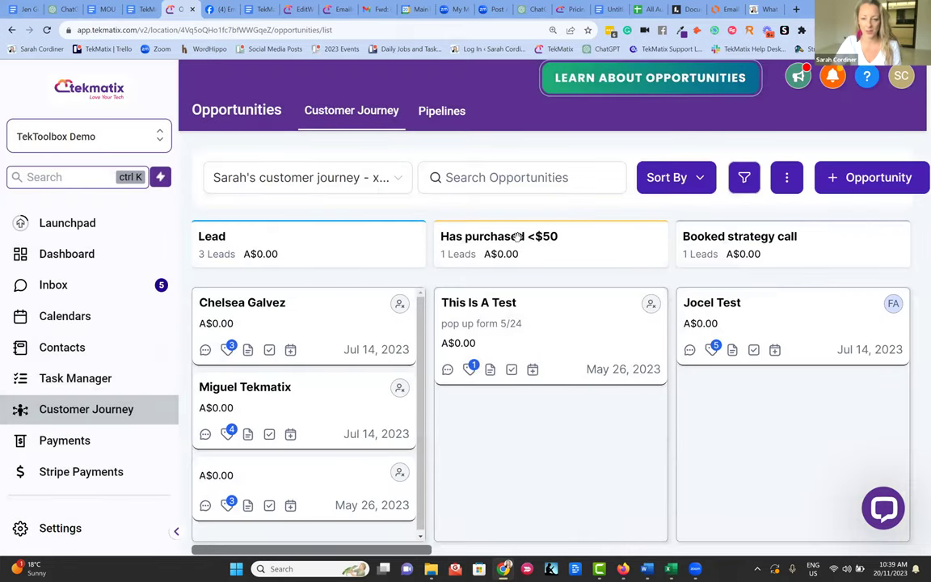
- Scroll across to the xyz coaching program and done-for-you service stages, then return to the Dashboard
scroll(826, 492, "right", 3)
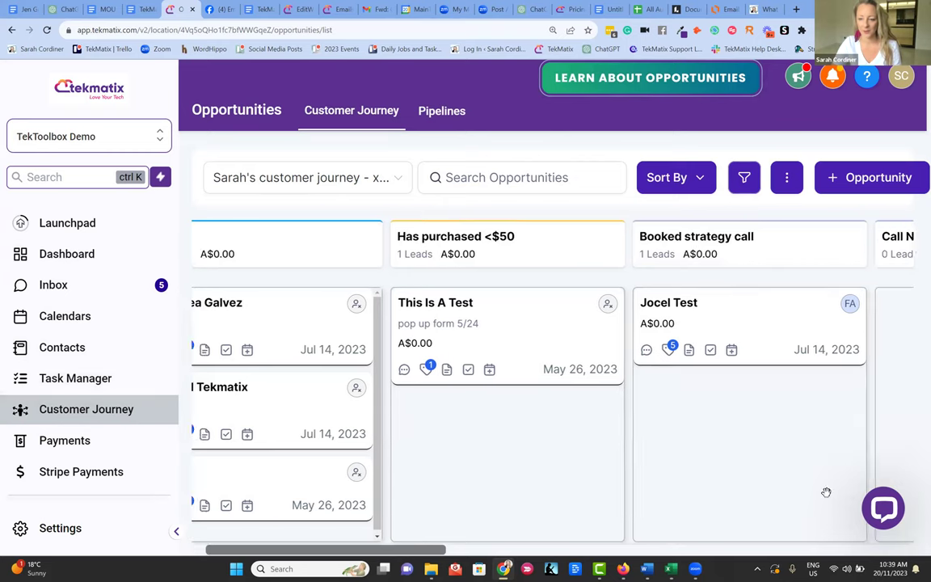
scroll(779, 437, "right", 8)
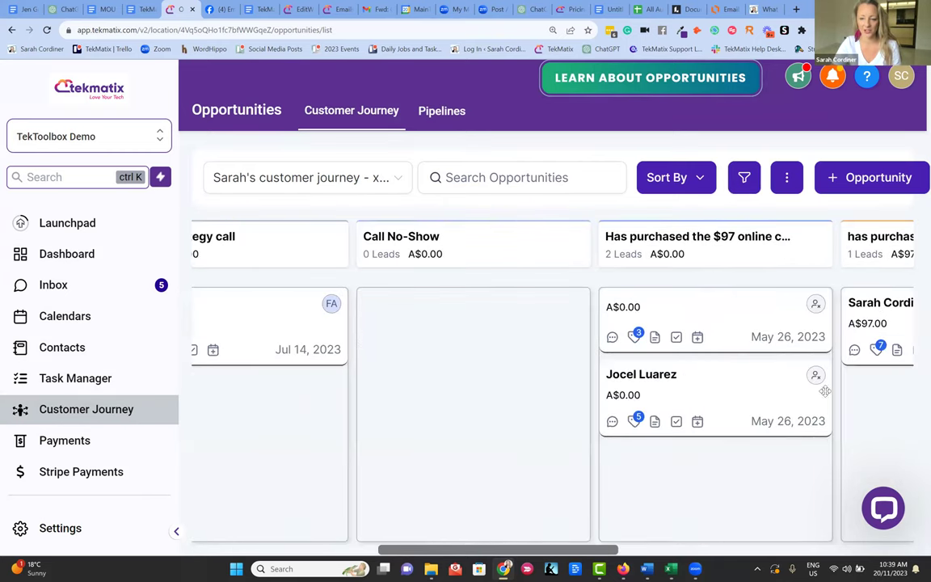
scroll(671, 421, "right", 6)
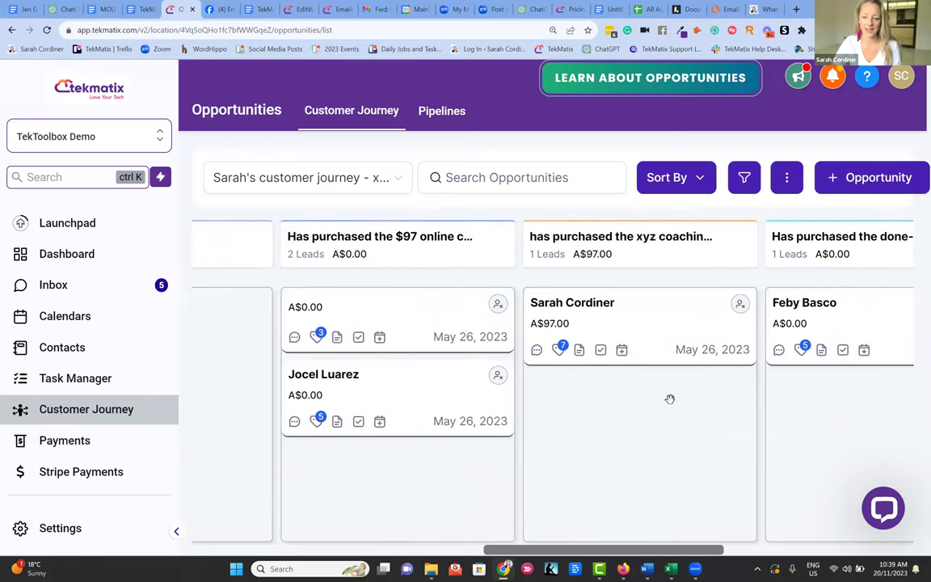
scroll(550, 404, "right", 3)
scroll(421, 405, "right", 4)
scroll(538, 410, "left", 9)
scroll(705, 369, "right", 5)
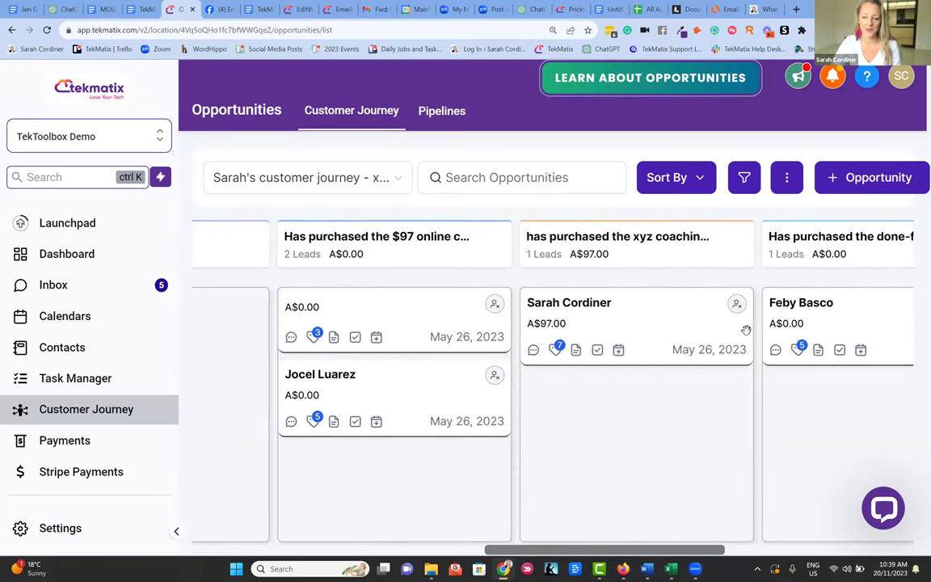
scroll(707, 378, "left", 1)
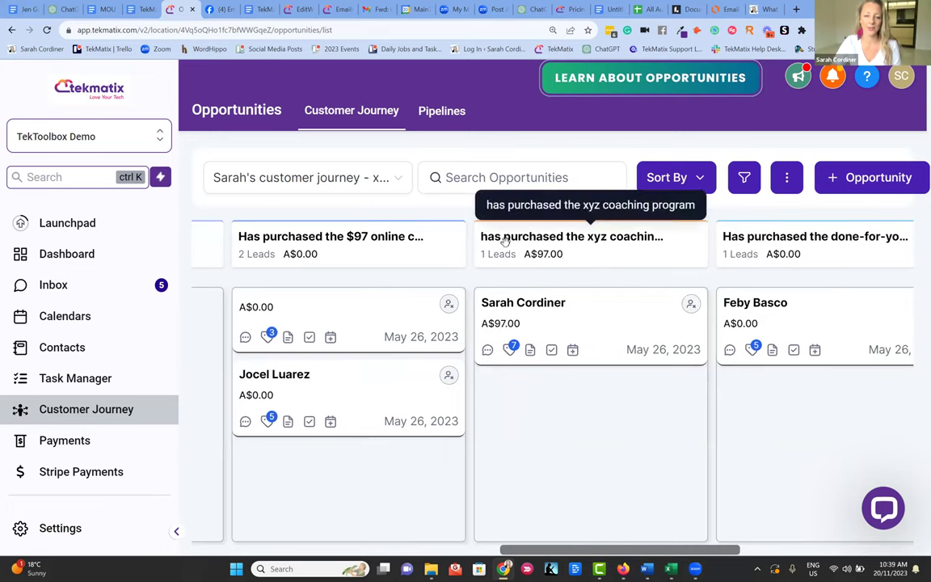
left_click_drag(563, 373, 575, 416)
left_click_drag(895, 436, 920, 454)
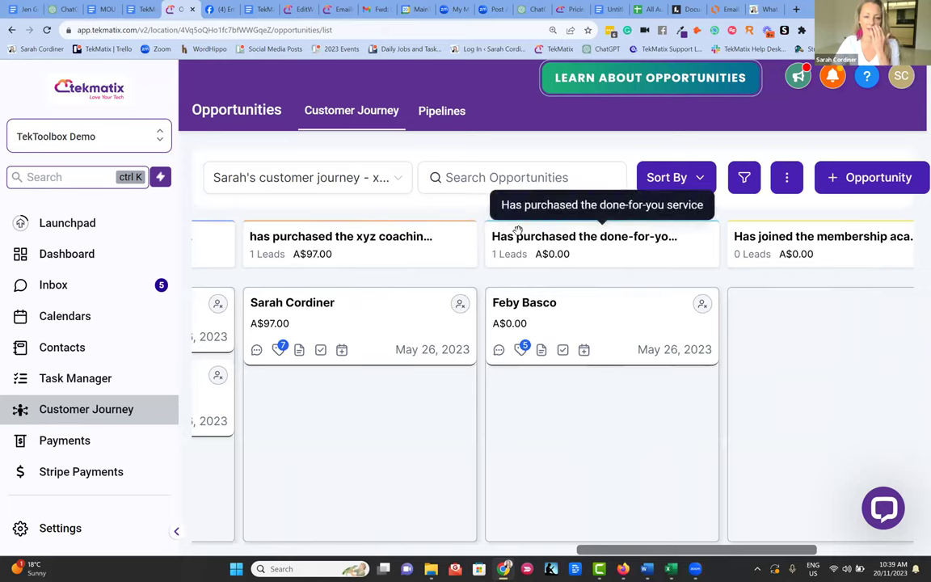
left_click(81, 256)
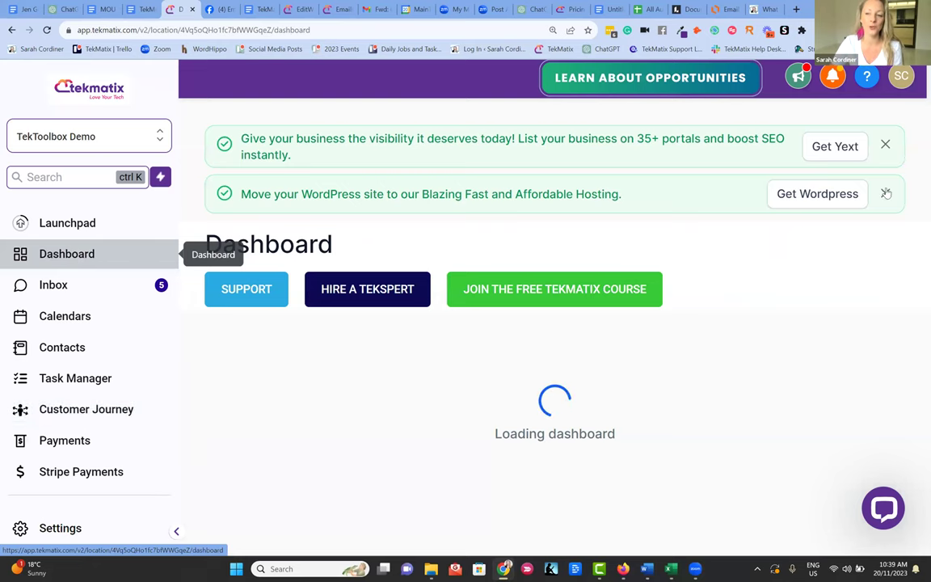
- Dismiss the promo banners and set the dashboard date range to 2 October 2022 – 17 November 2023
left_click(876, 145)
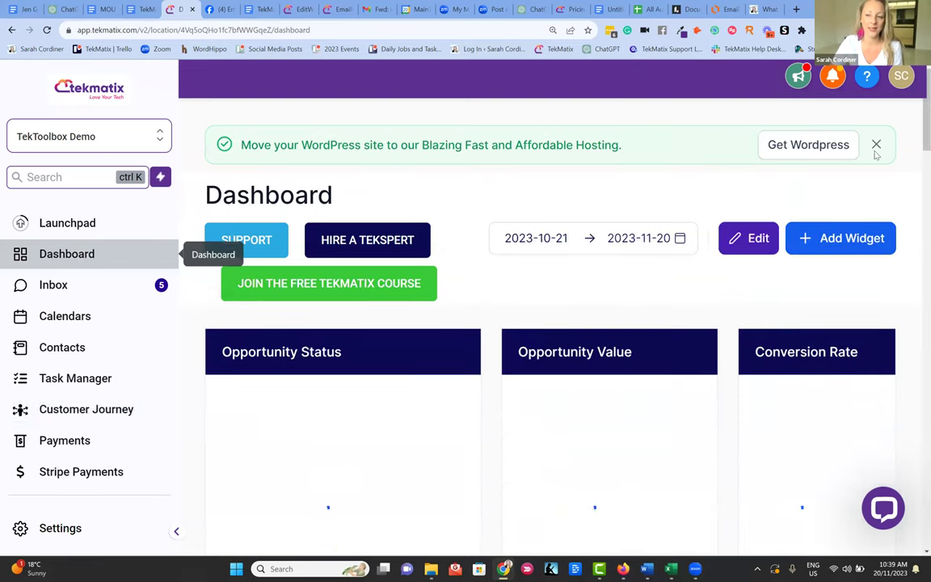
left_click(876, 146)
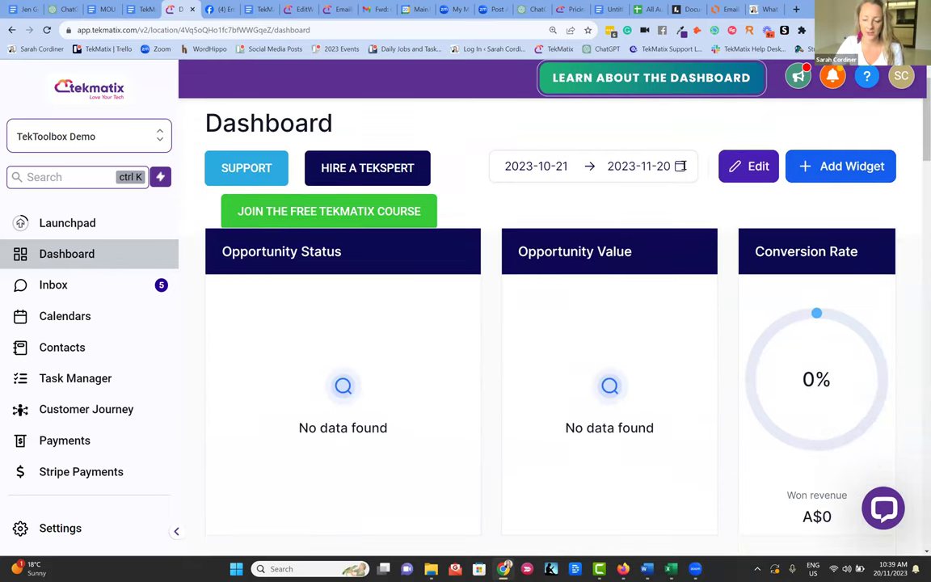
left_click(679, 165)
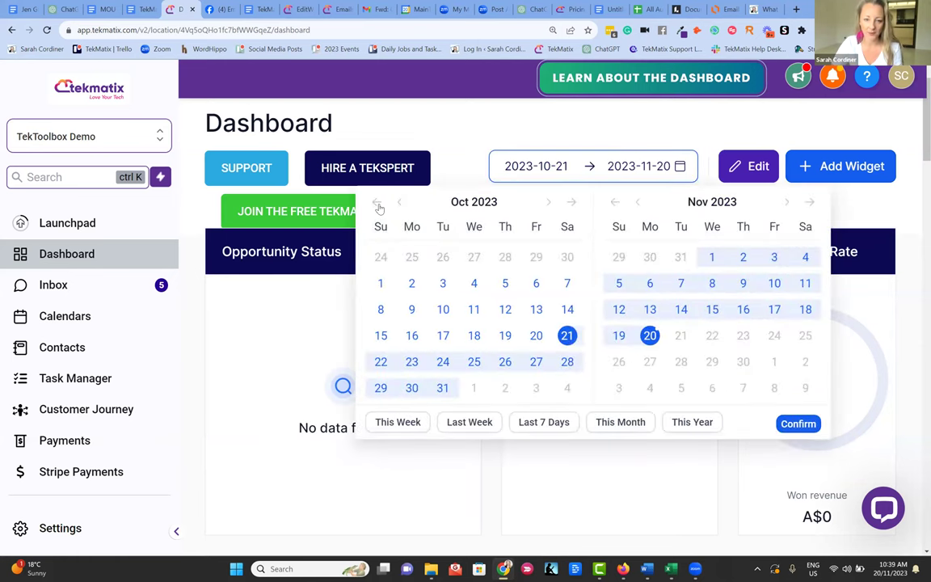
left_click(377, 203)
left_click(381, 283)
left_click(774, 310)
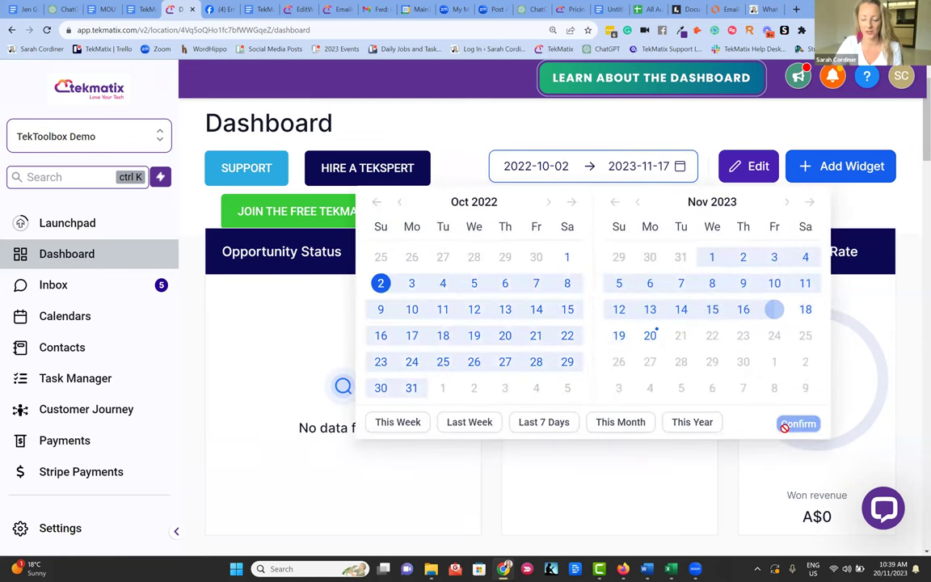
left_click(646, 442)
scroll(417, 332, "down", 2)
scroll(417, 332, "down", 1)
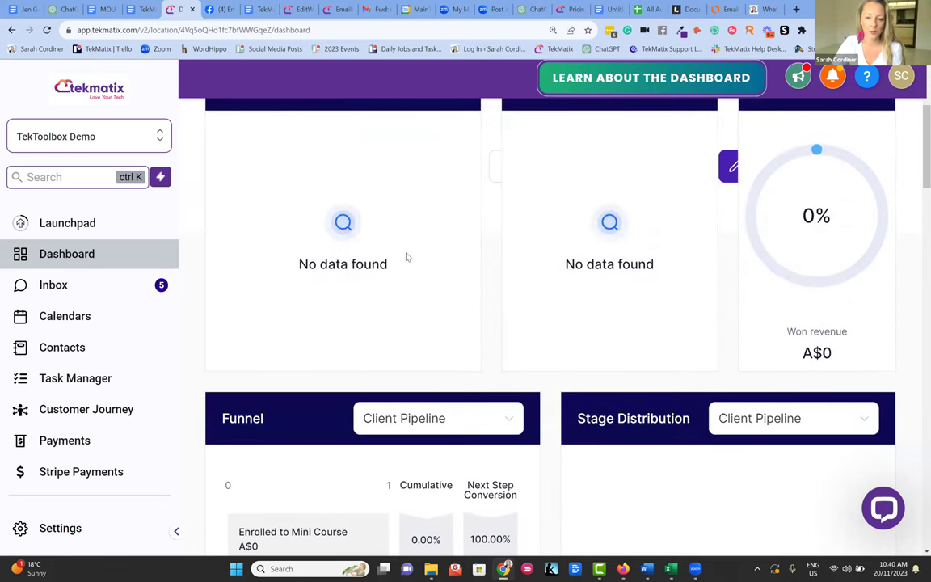
scroll(405, 257, "up", 2)
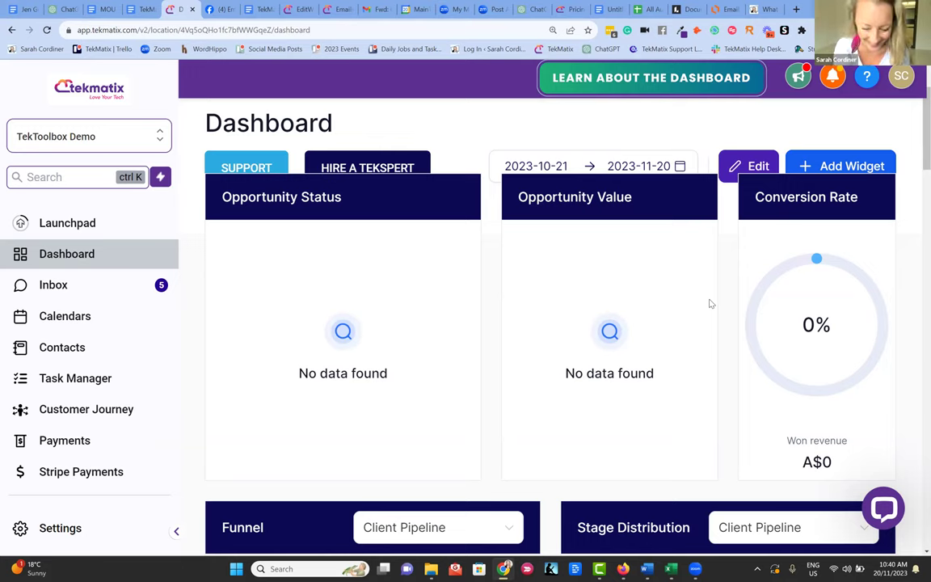
scroll(588, 349, "down", 5)
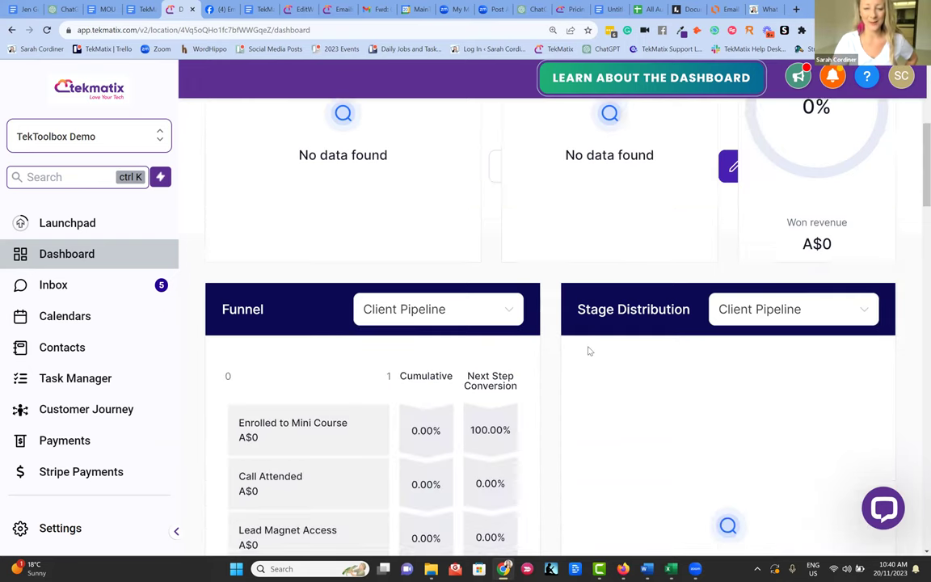
scroll(582, 314, "down", 3)
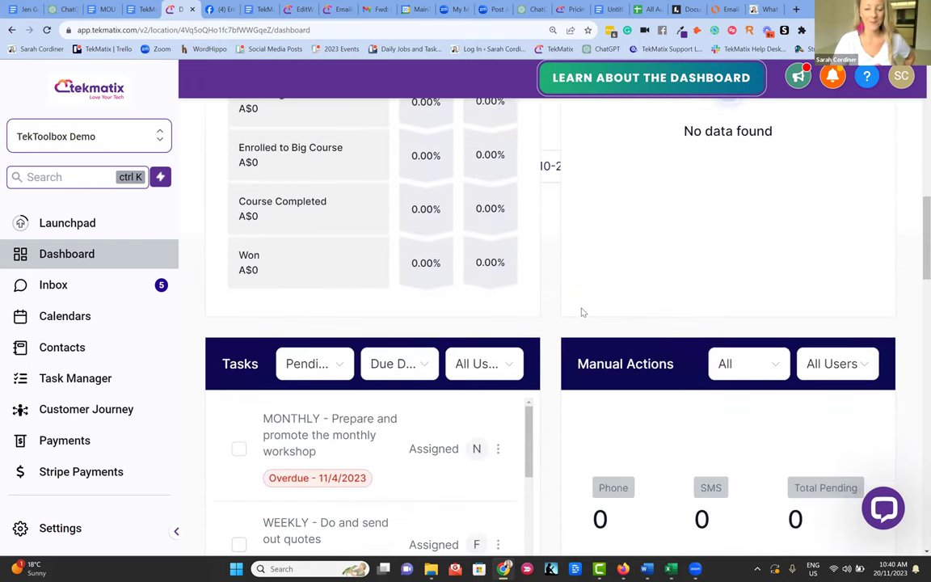
scroll(581, 313, "up", 4)
- Back in the workflow builder, add a step below the Joined email list tag and find the Opportunity actions
left_click(296, 9)
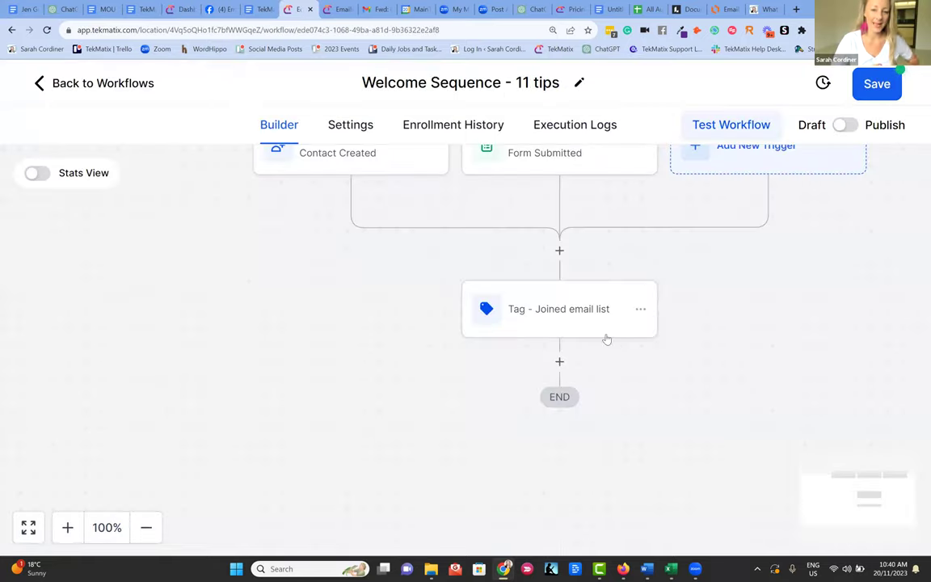
scroll(523, 231, "up", 1)
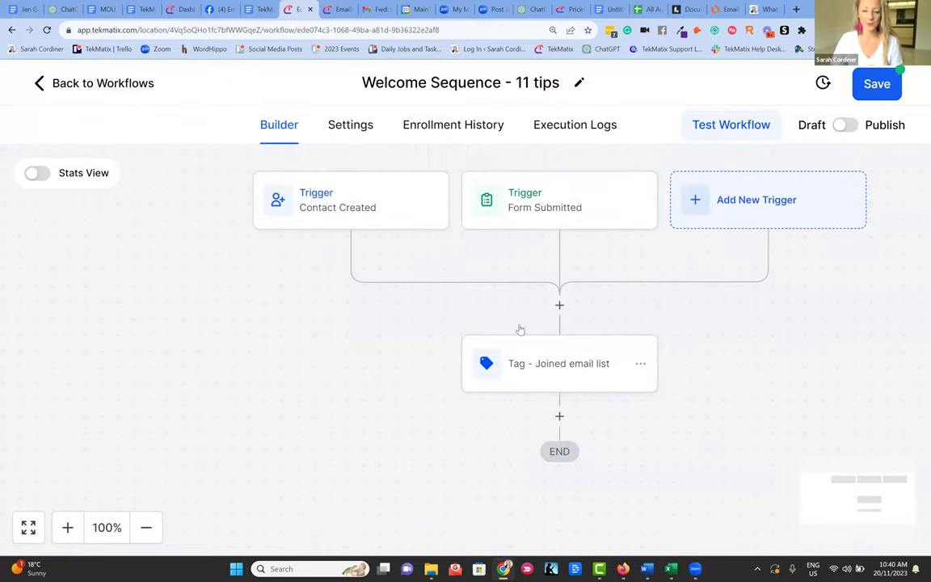
scroll(563, 364, "down", 1)
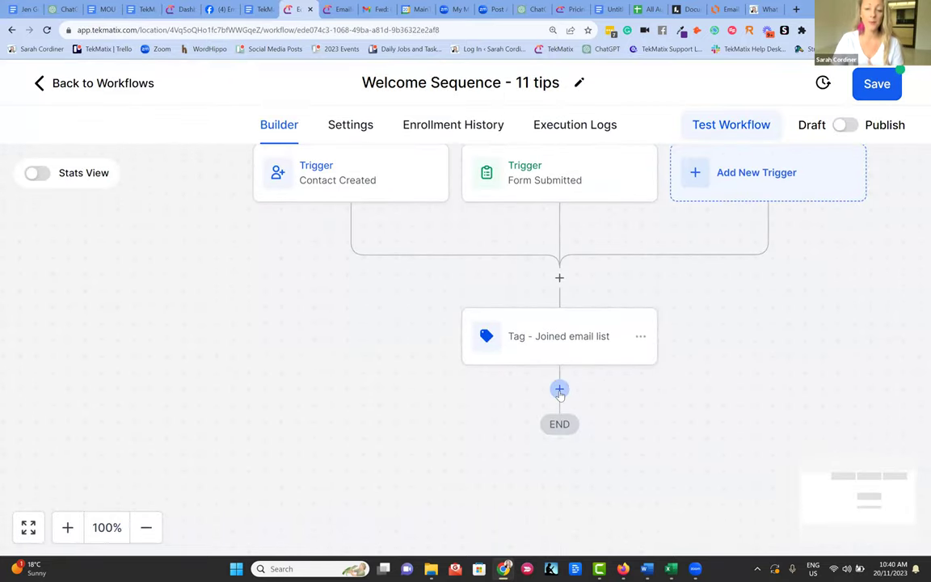
left_click(559, 390)
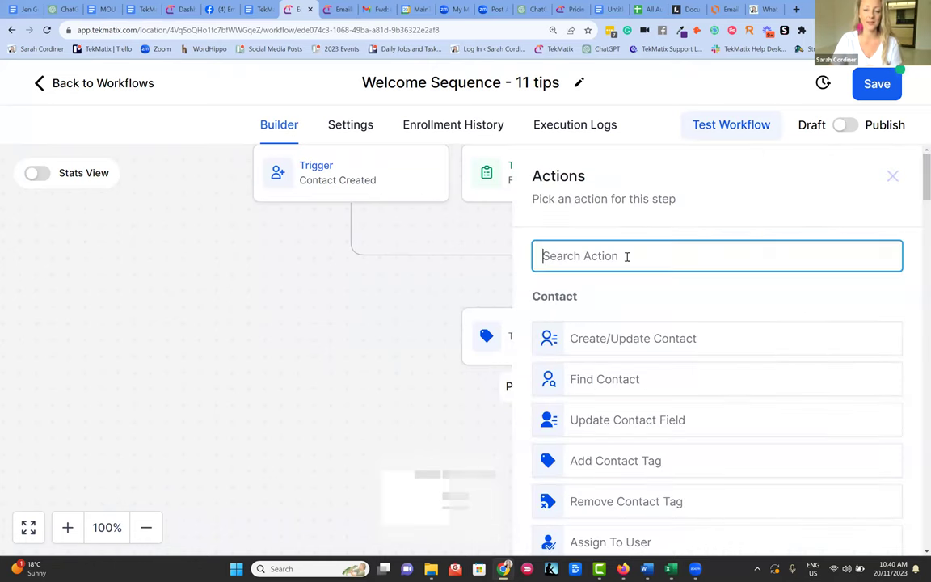
scroll(626, 256, "down", 3)
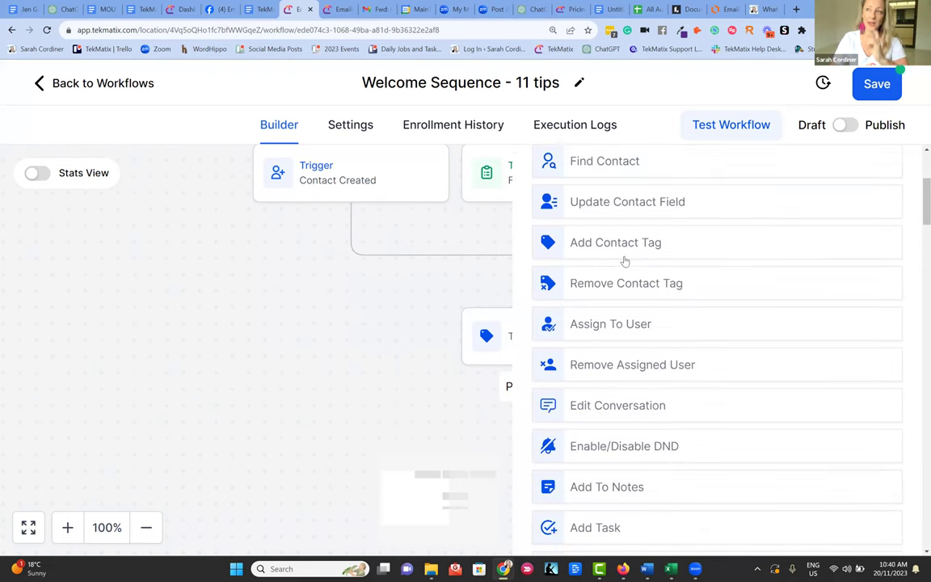
scroll(617, 256, "down", 1)
scroll(613, 253, "down", 3)
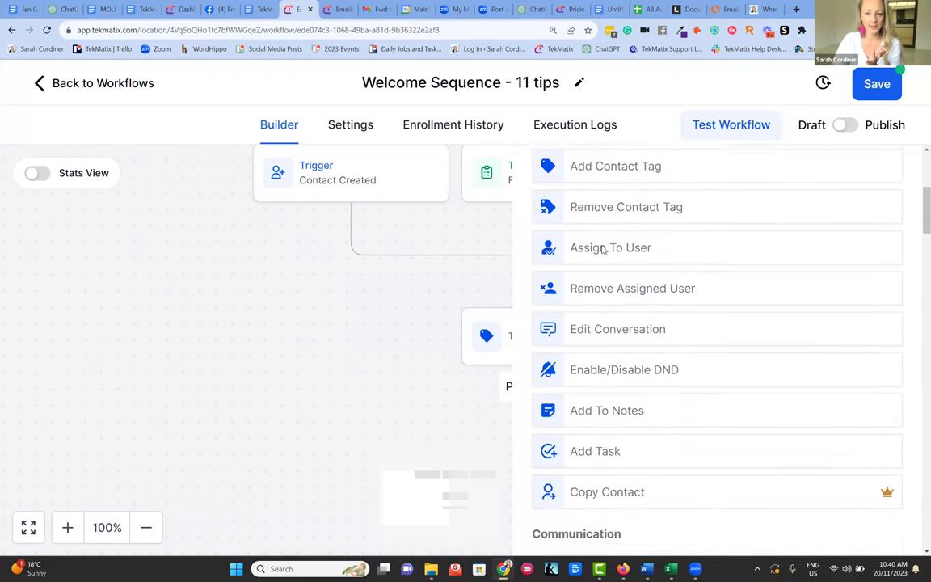
scroll(608, 267, "down", 12)
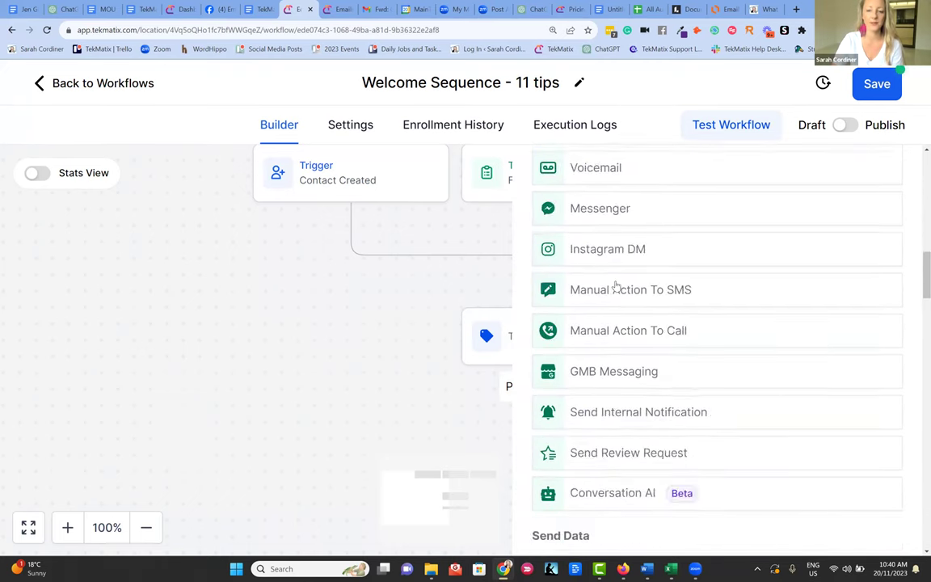
scroll(618, 283, "down", 13)
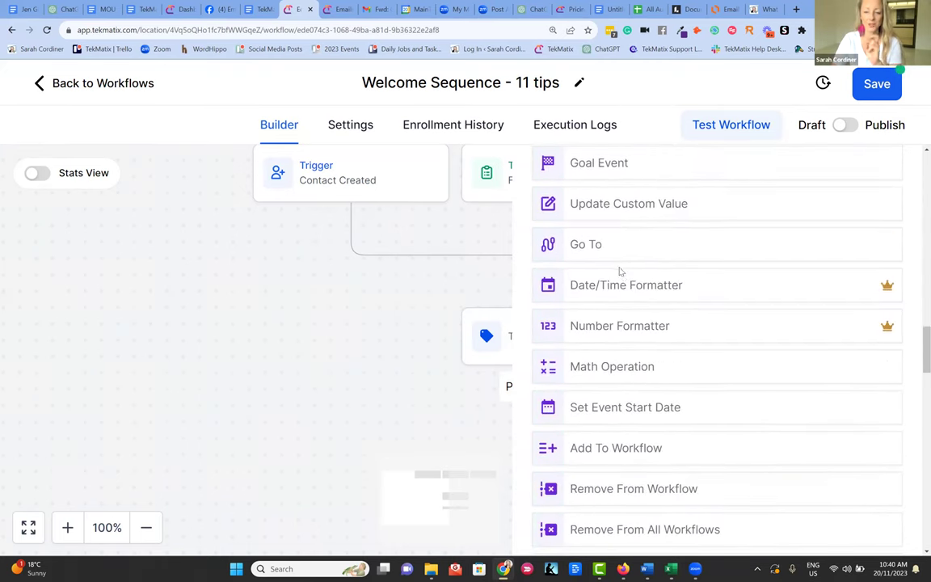
scroll(623, 274, "down", 7)
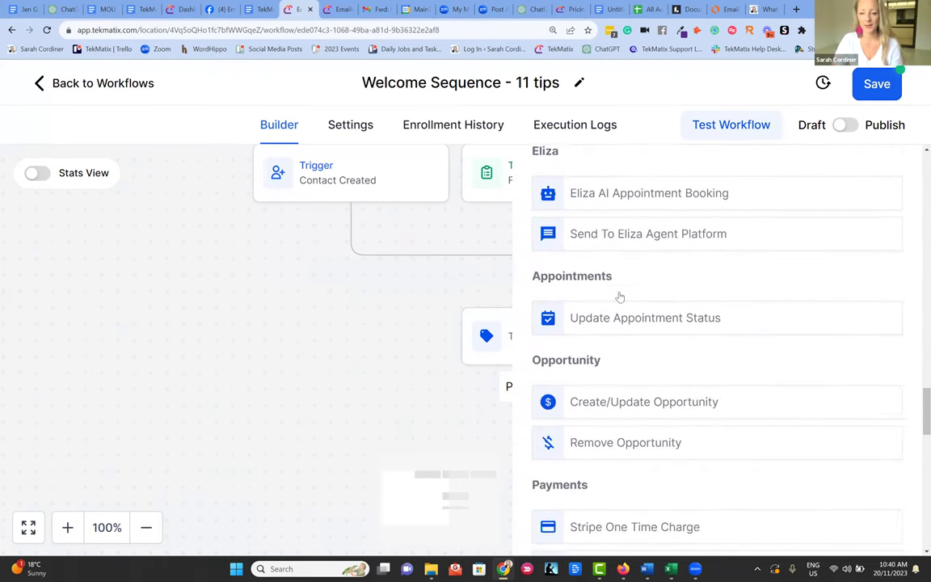
scroll(623, 283, "up", 1)
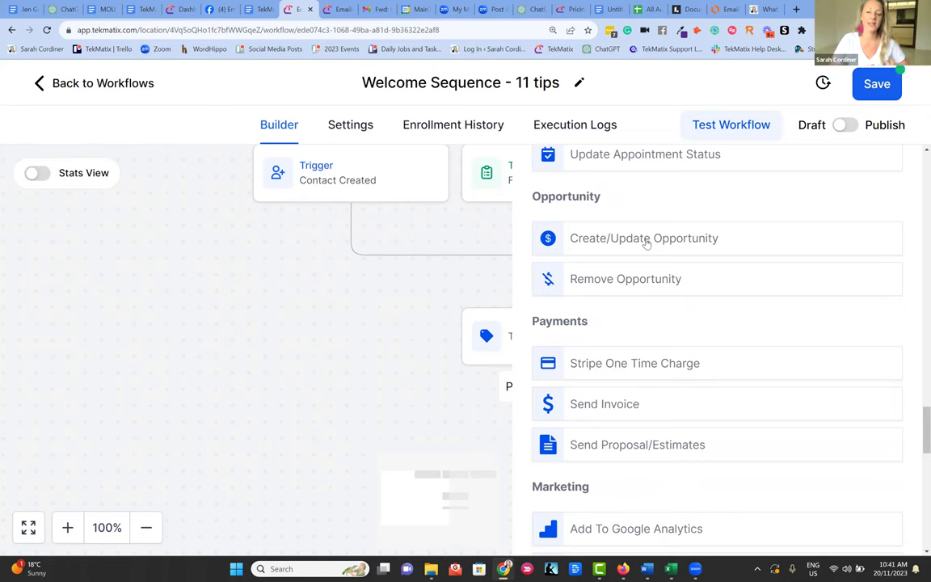
- Add a Create/Update Opportunity action named 'Move to leads'
left_click(646, 242)
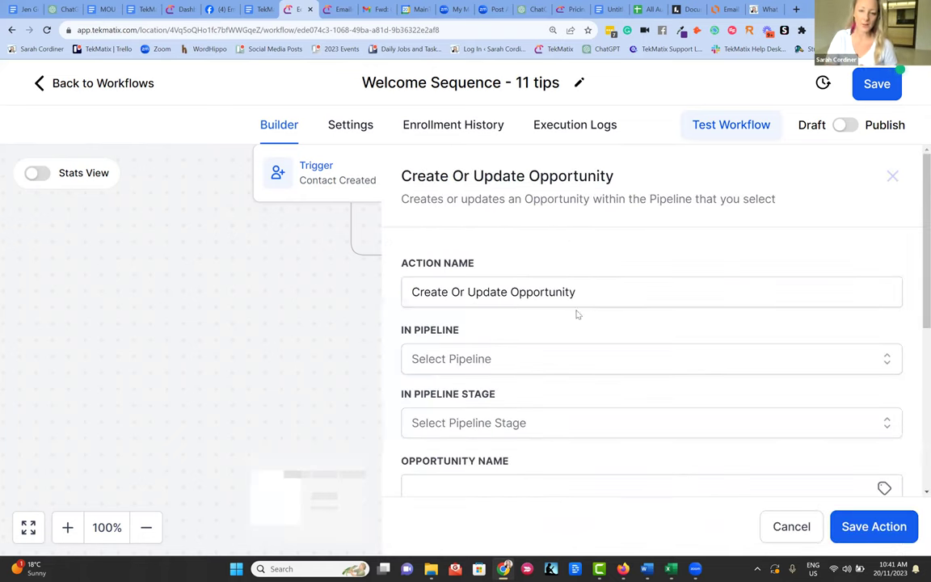
left_click_drag(608, 289, 404, 282)
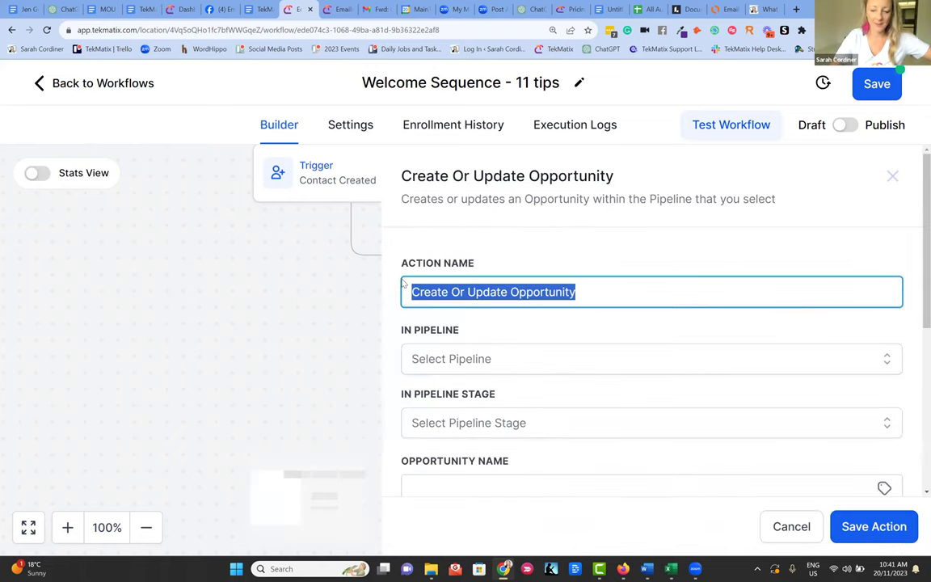
key("BackSpace")
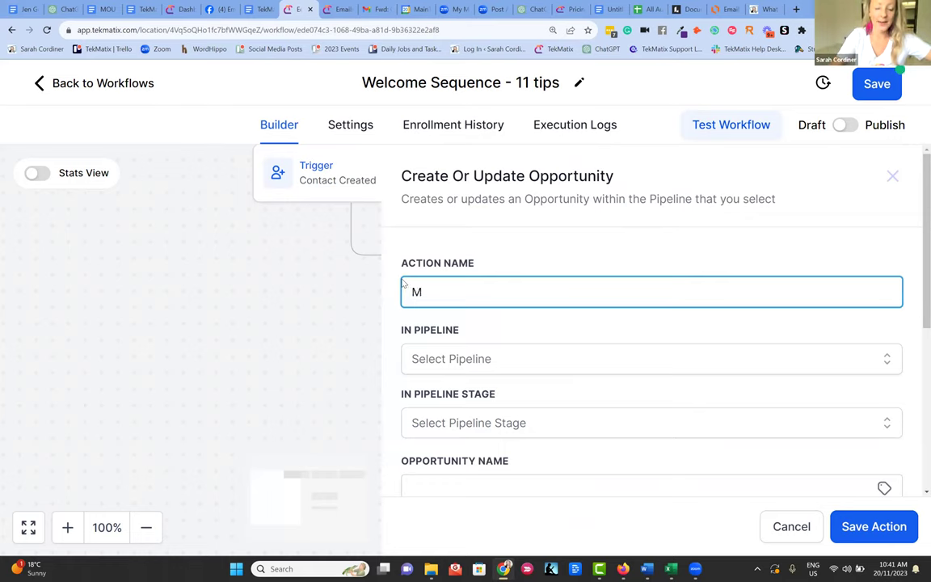
type("Move to leads")
- Set the pipeline to customer journey and the stage to lead
left_click(463, 366)
scroll(467, 365, "down", 1)
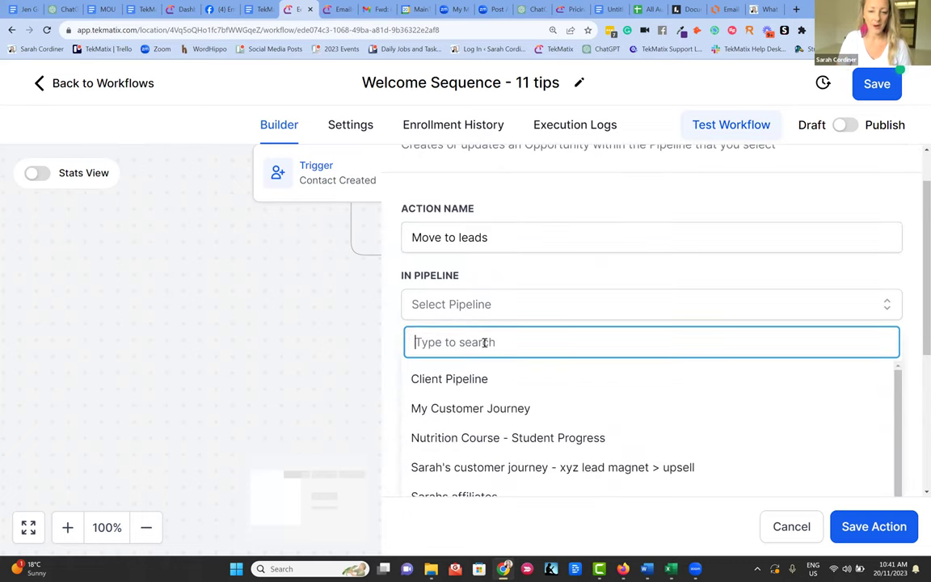
scroll(498, 389, "down", 1)
scroll(498, 390, "up", 1)
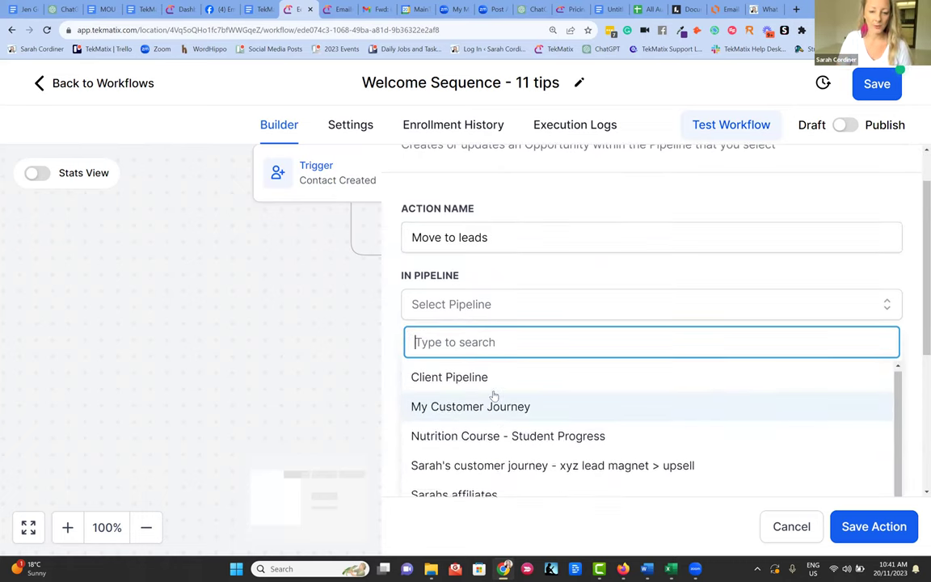
left_click(474, 408)
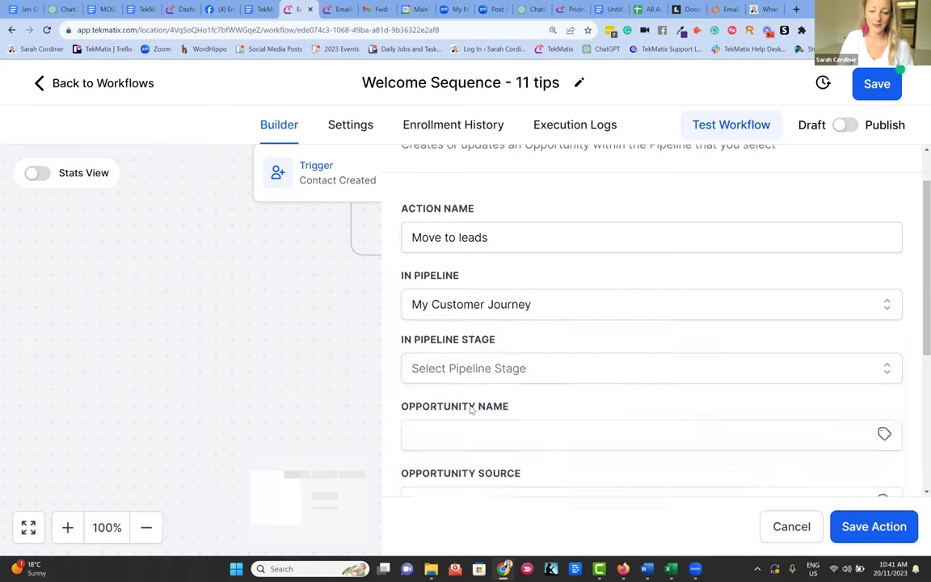
left_click(491, 306)
scroll(517, 400, "down", 3)
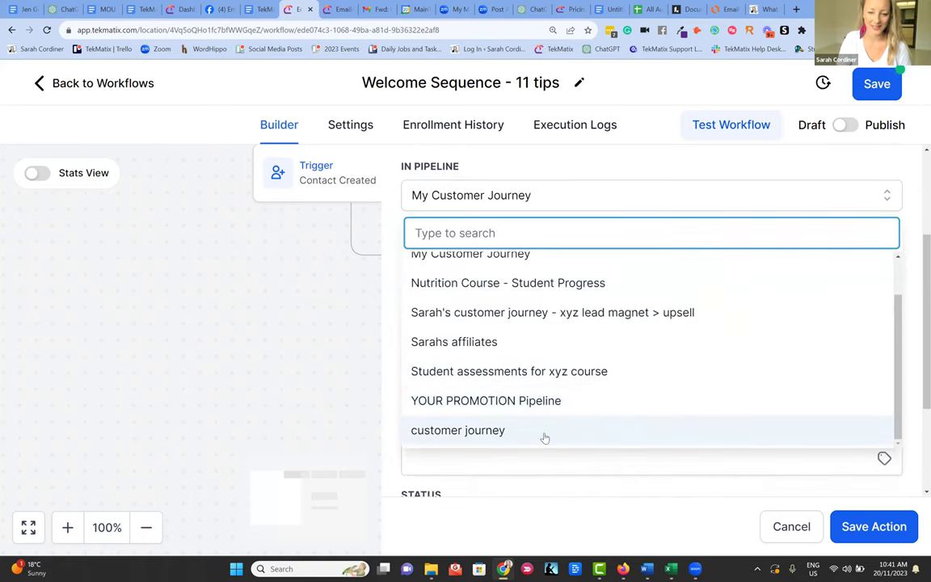
left_click(476, 431)
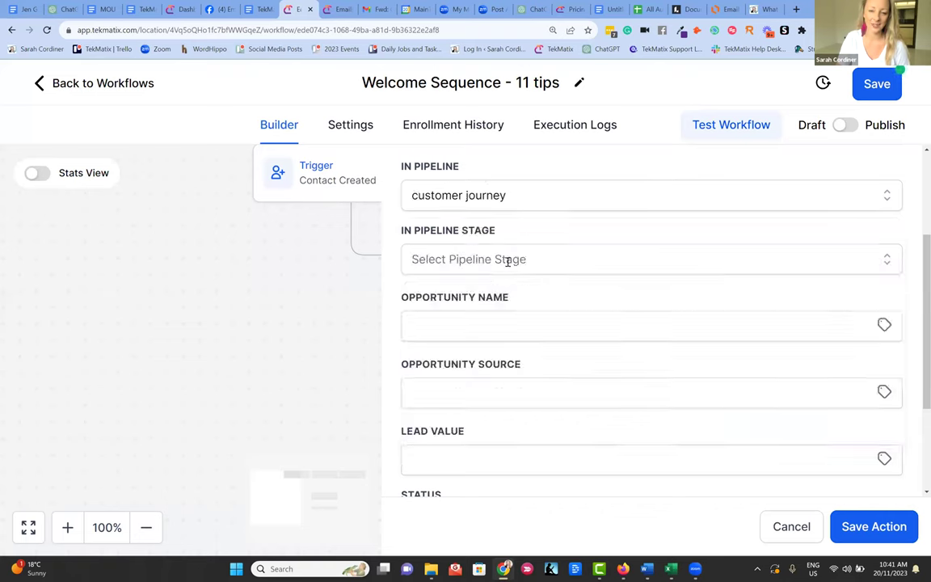
left_click(457, 259)
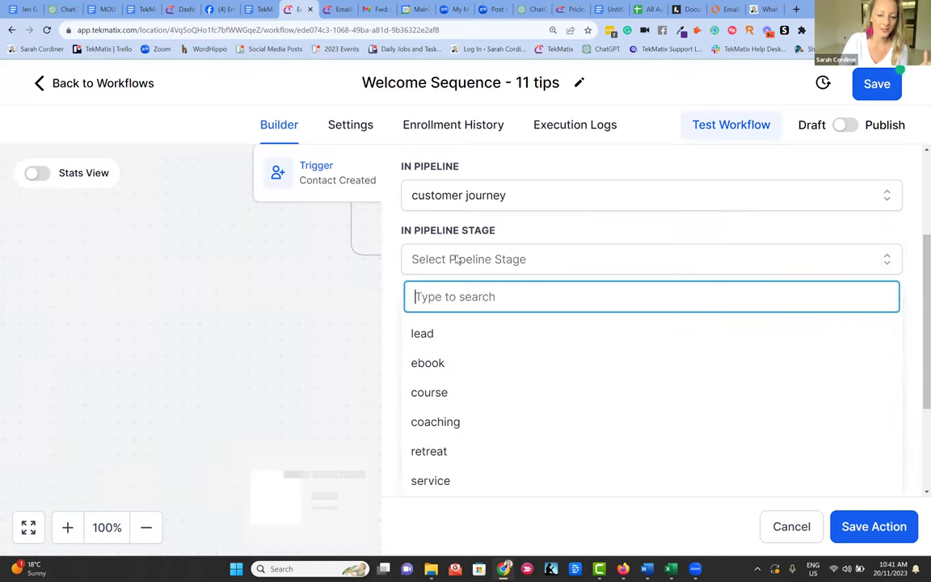
left_click(459, 333)
left_click(451, 322)
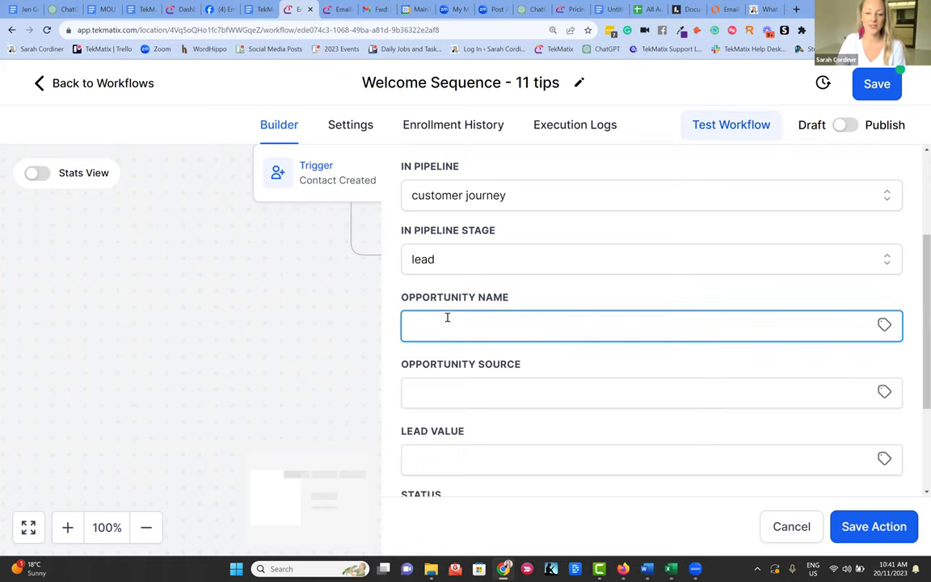
- In the dashboard tab, open the Customer Journey opportunities board and keep its current pipeline
left_click(175, 8)
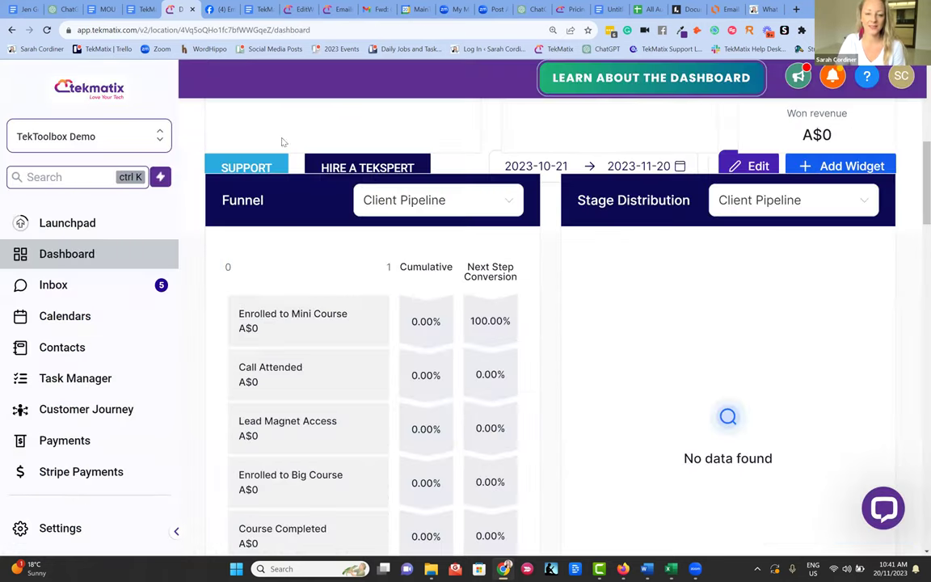
left_click(107, 409)
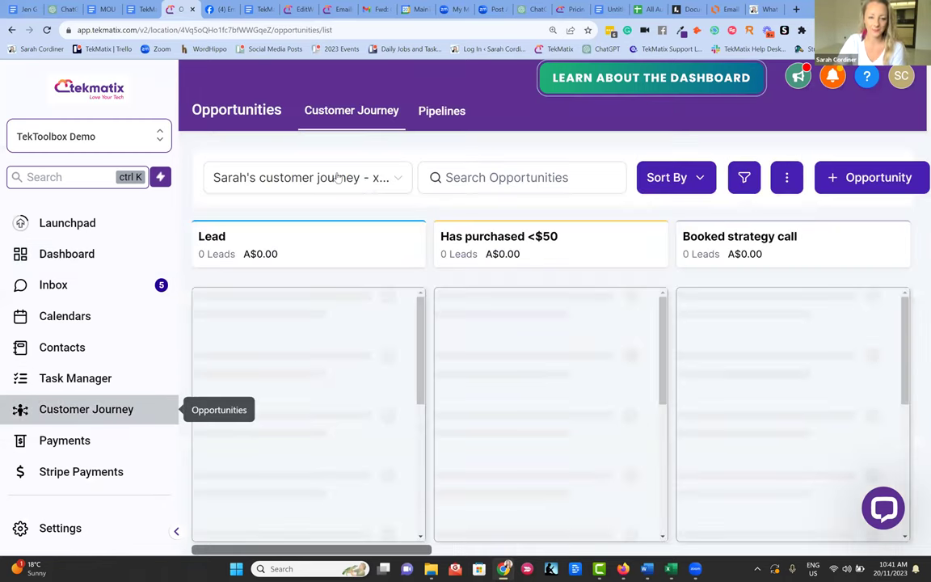
left_click(380, 167)
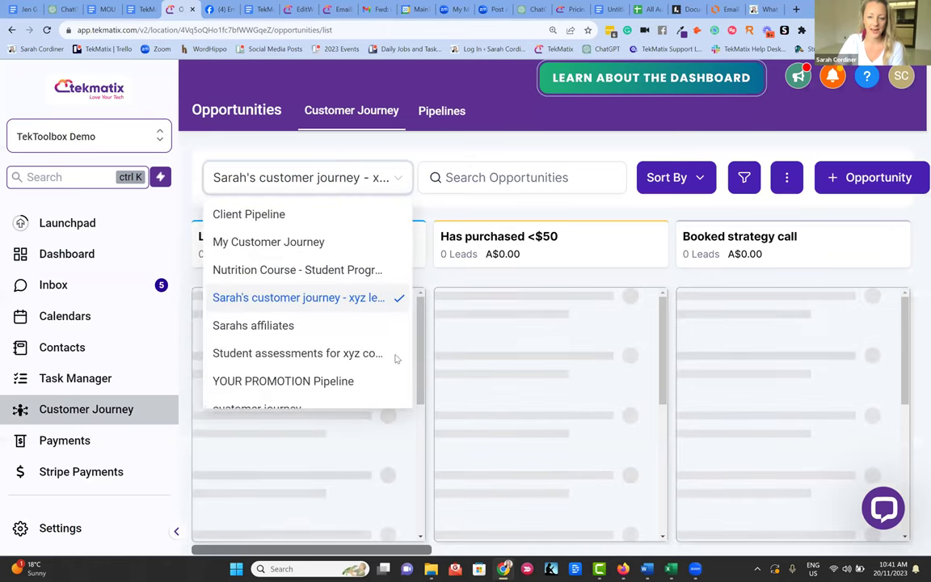
left_click(453, 326)
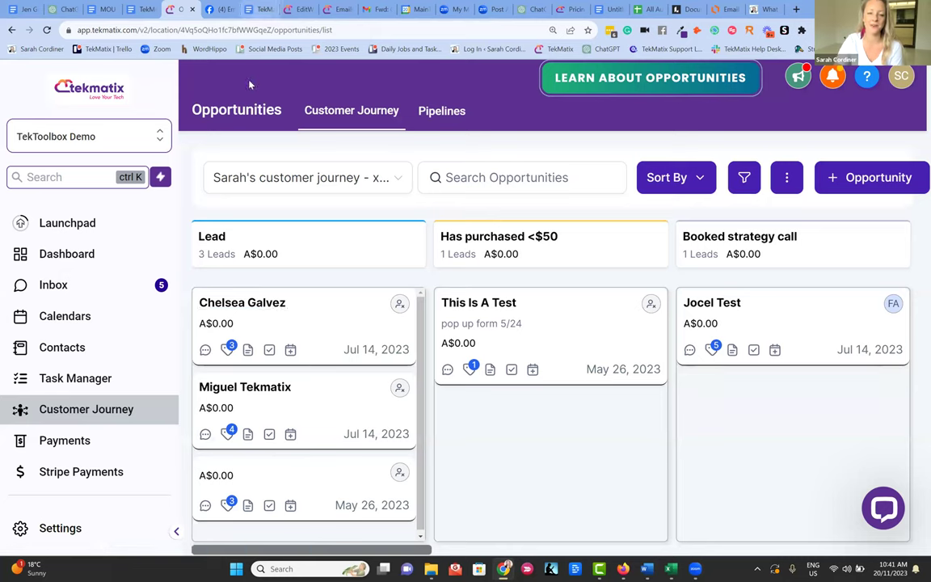
- Set the opportunity name to the contact's full name ({{contact.name}}), then switch to the opportunities board
left_click(297, 9)
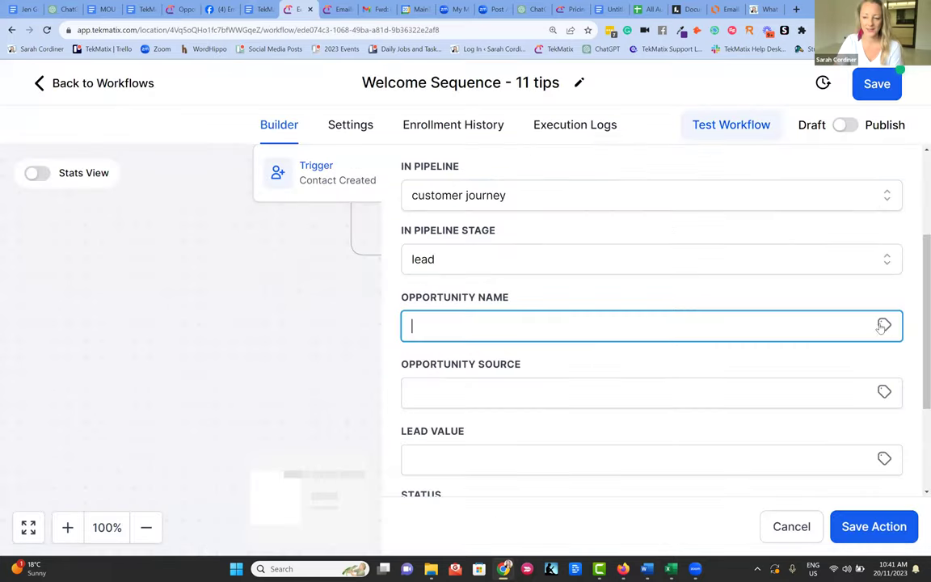
left_click(884, 326)
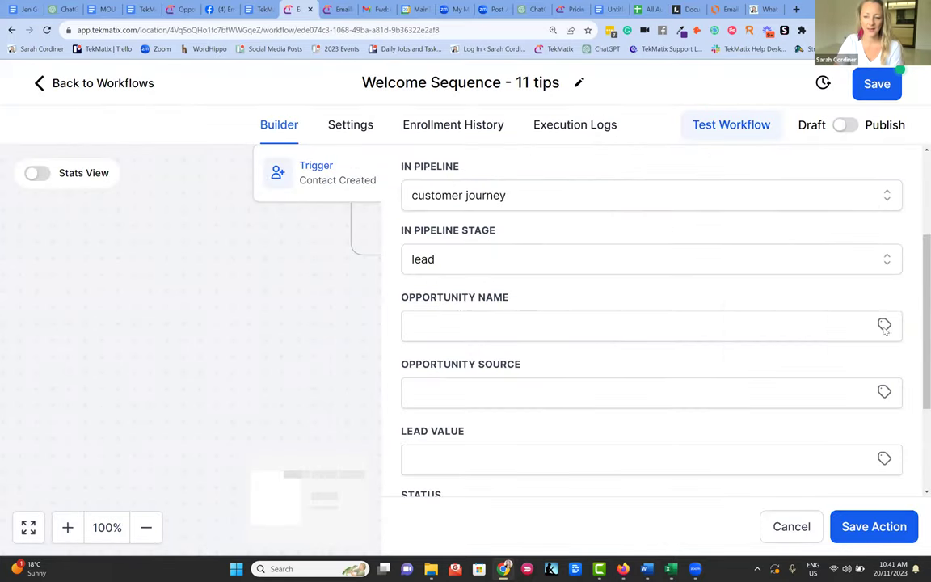
left_click(760, 380)
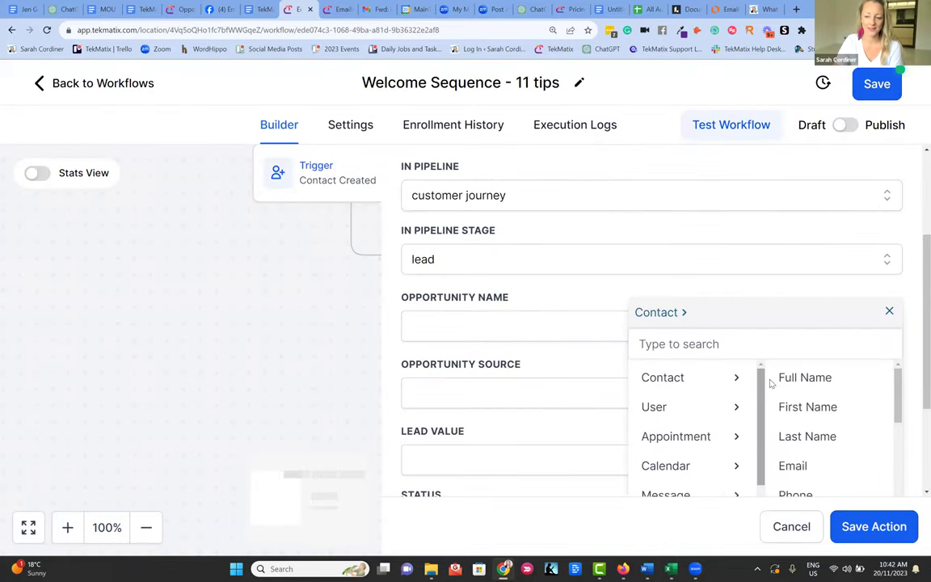
left_click(808, 378)
left_click(592, 306)
scroll(552, 307, "down", 1)
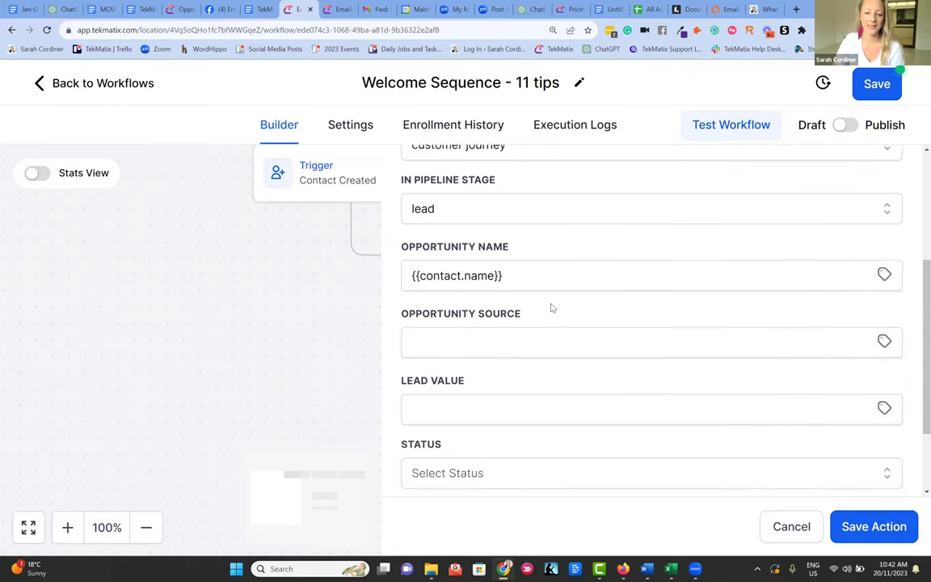
left_click(179, 8)
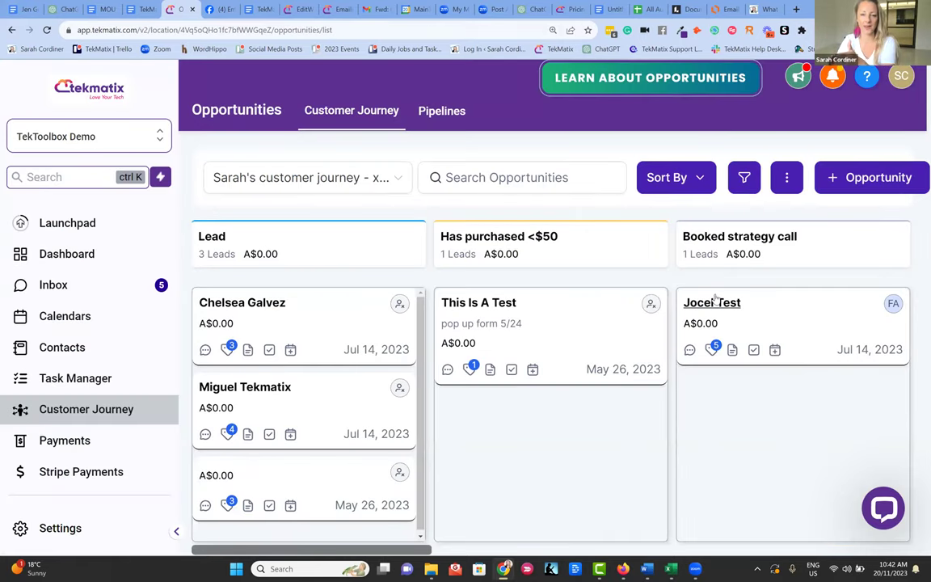
- Scroll down the opportunity action form and start editing the Lead Value field
scroll(474, 312, "down", 3)
left_click(449, 304)
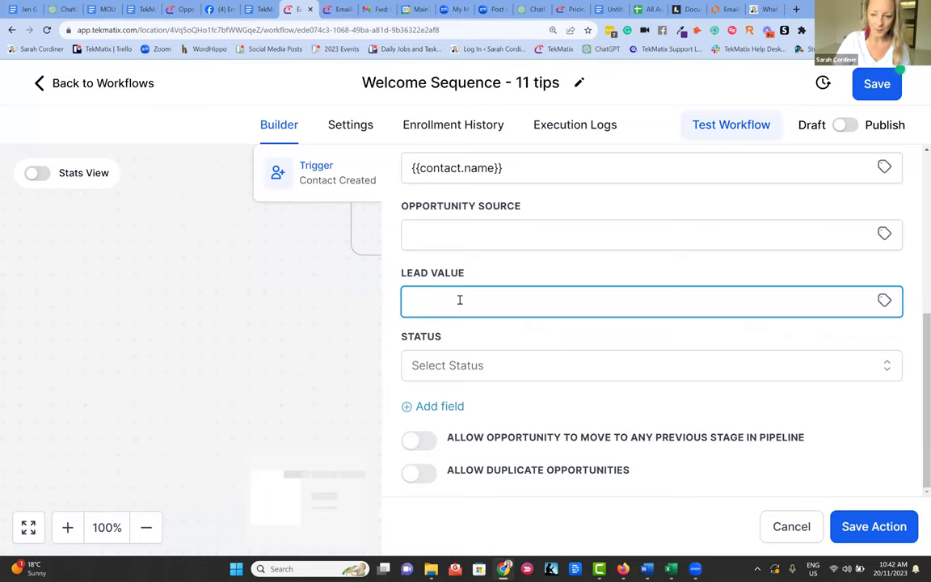
- Give the Move to leads opportunity a 1500 lead value and open status, then save it
type("1500")
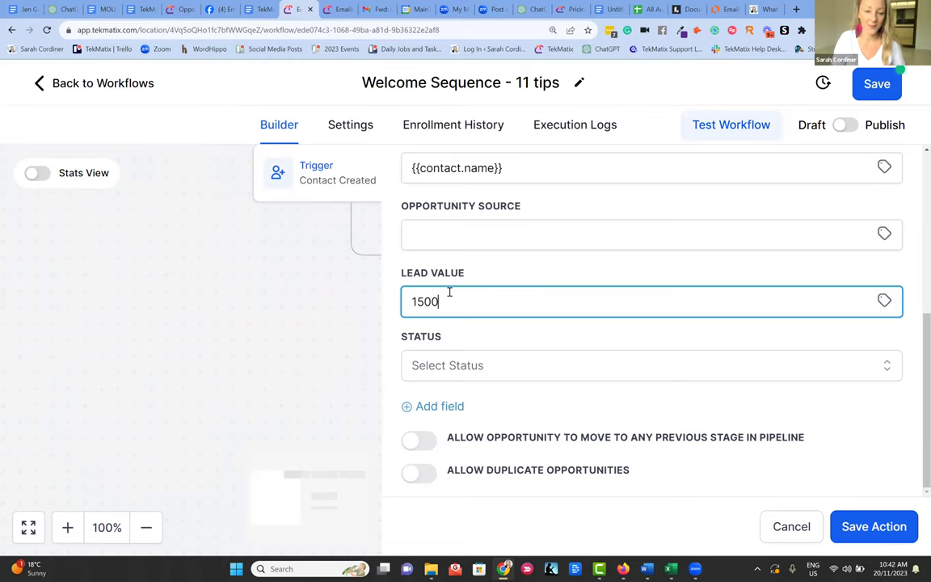
left_click(454, 372)
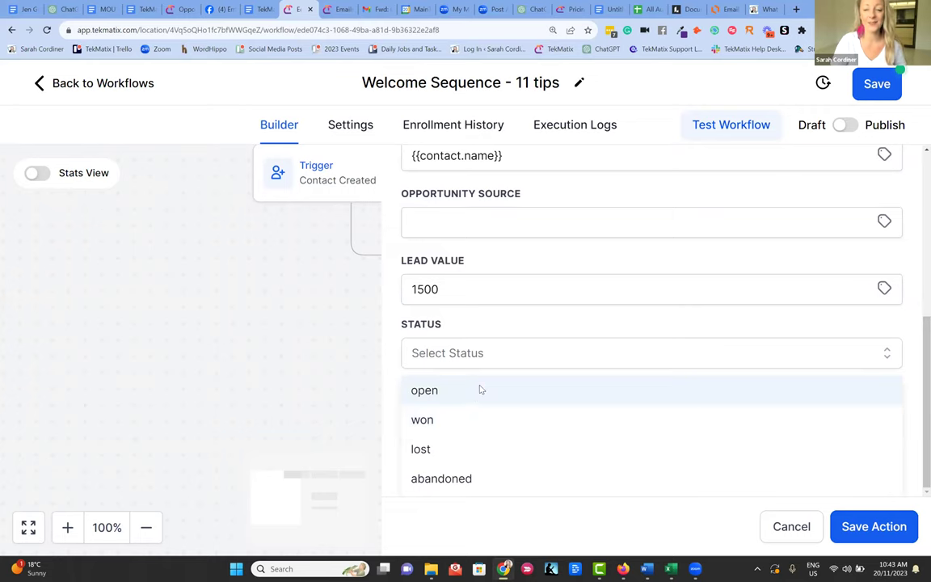
left_click(477, 390)
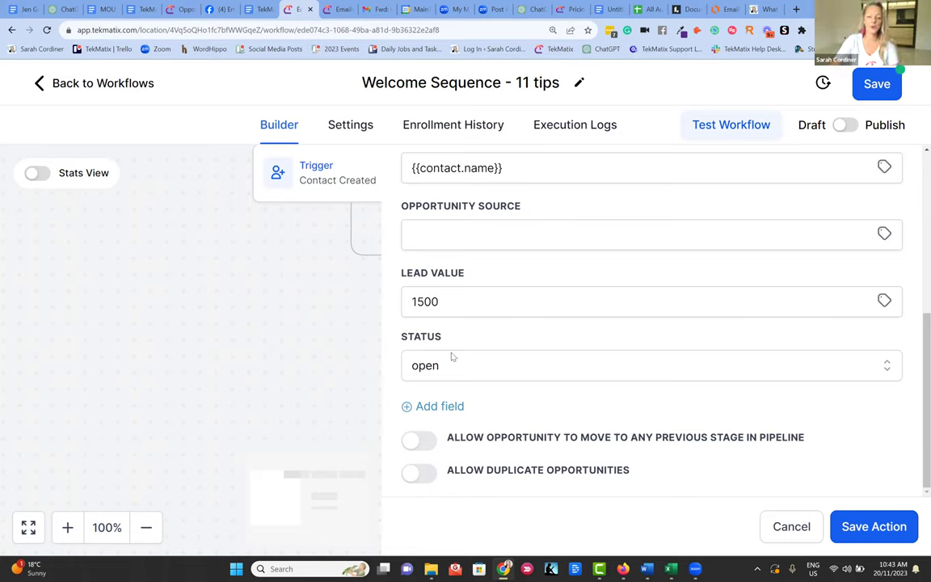
left_click(877, 527)
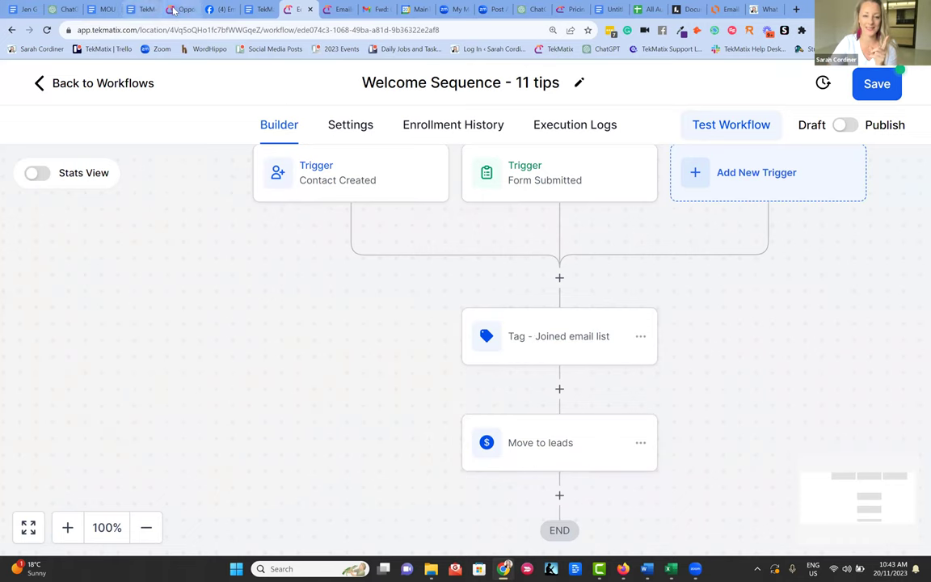
- Glance at the opportunities board, then add a new step below Move to leads
key("ctrl+5")
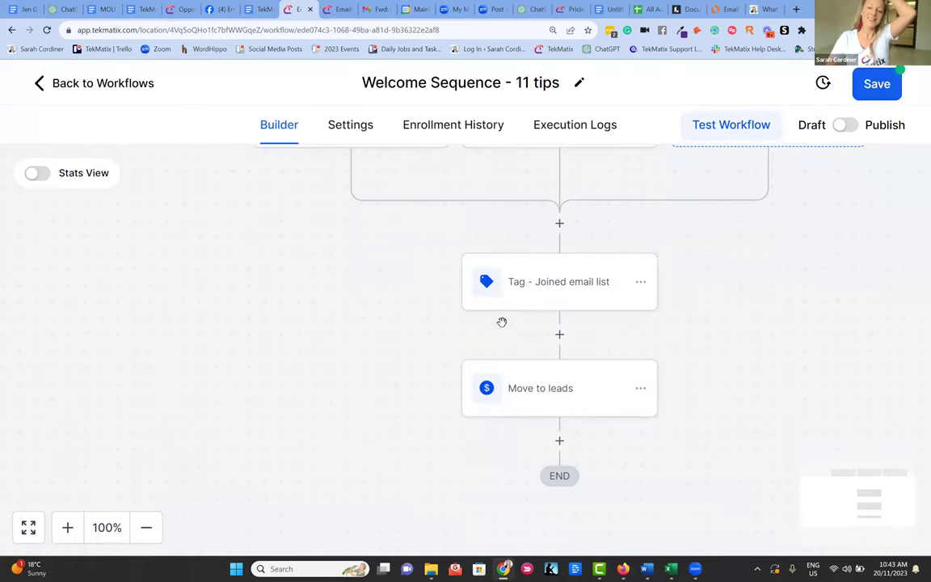
scroll(550, 355, "down", 1)
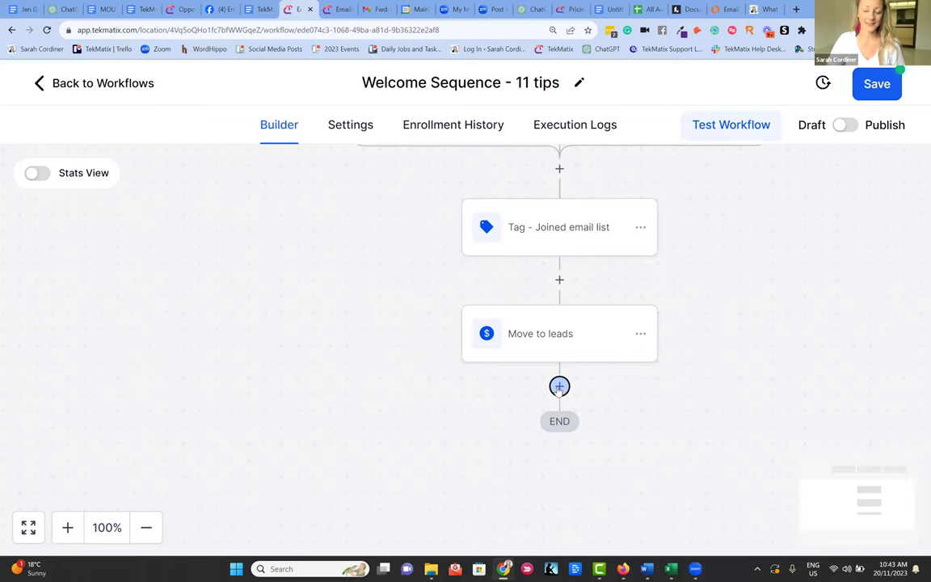
left_click(559, 388)
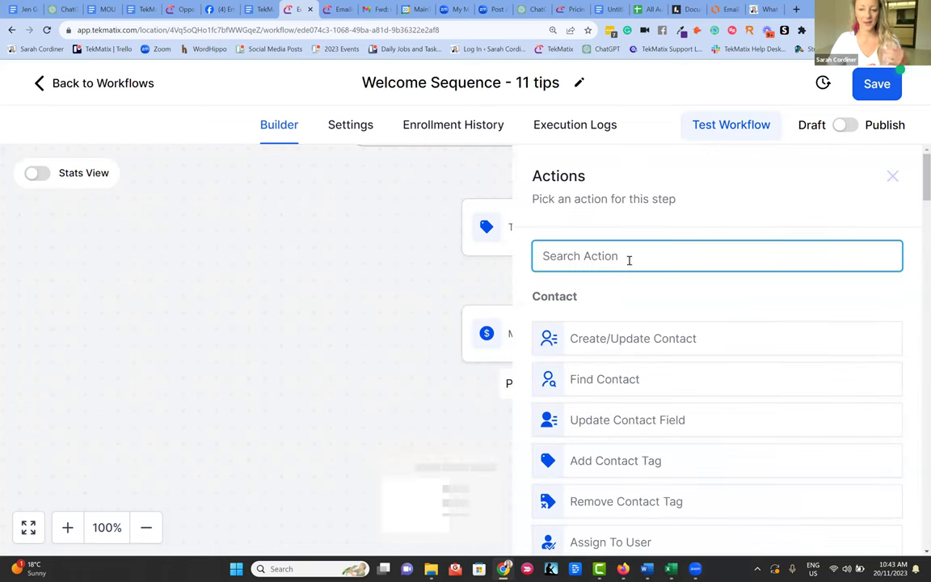
- Add a Send Email step named 'Email 1 - welcome'
type("email")
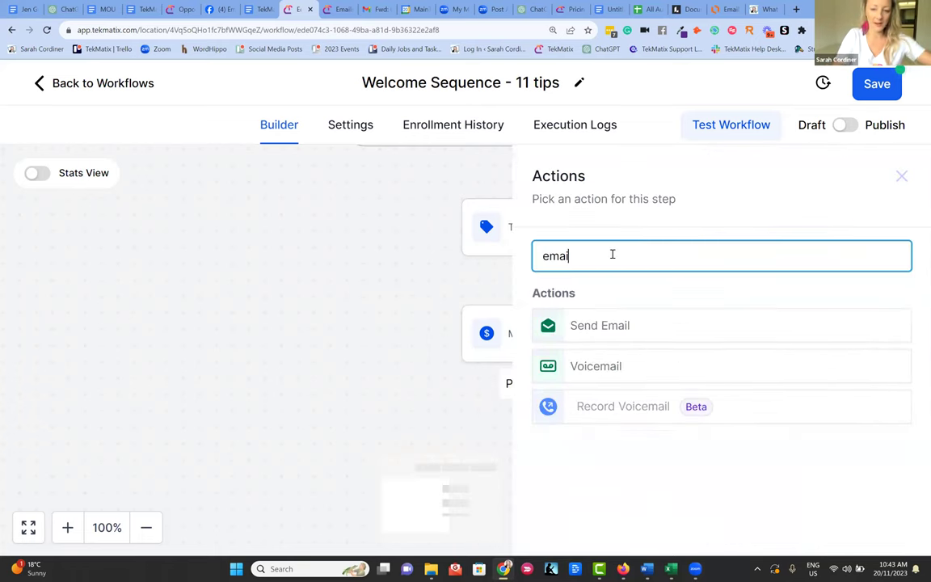
left_click(618, 326)
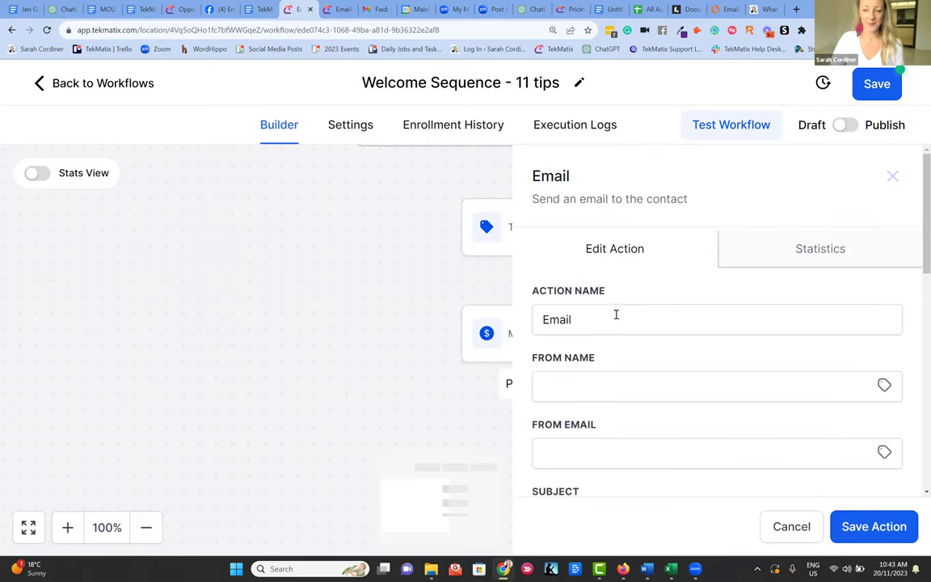
left_click(615, 315)
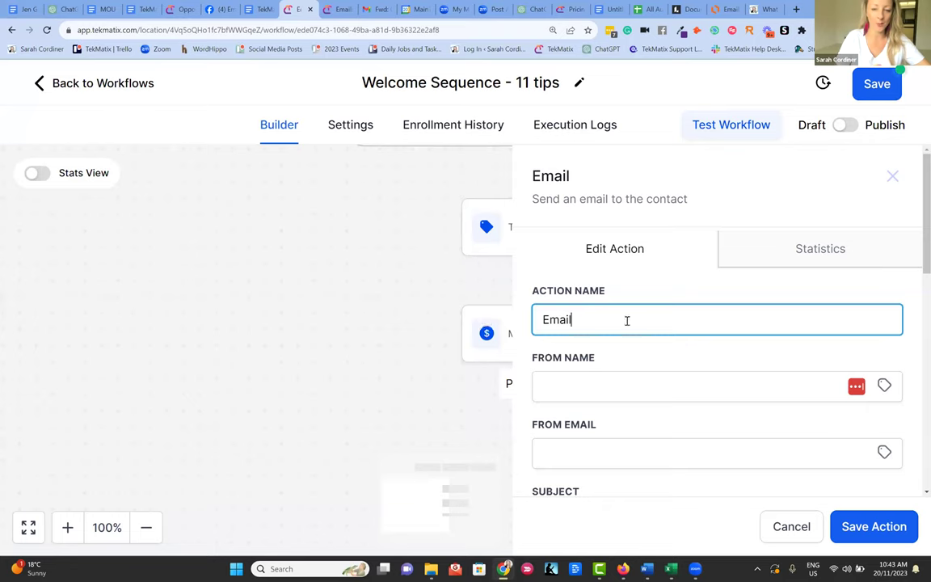
type("1")
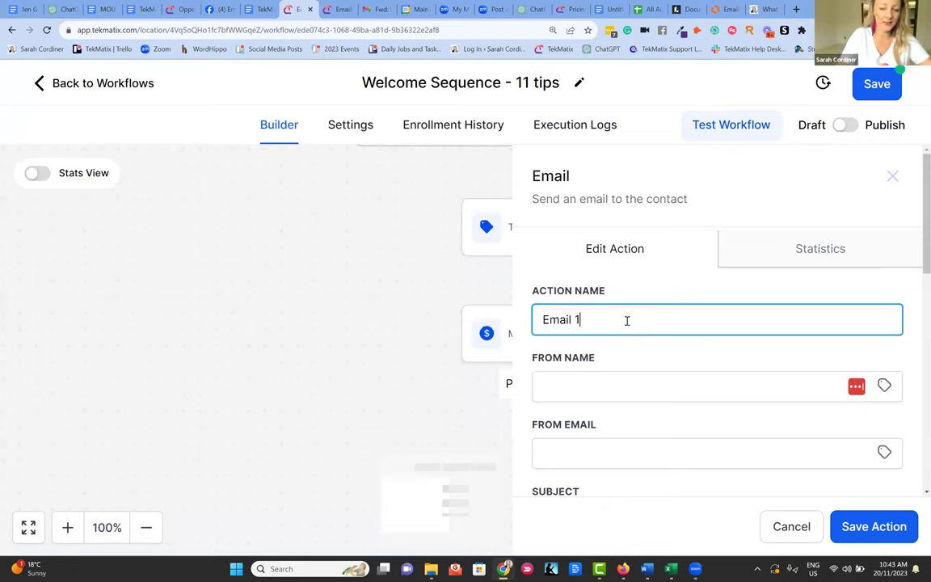
type(" - welcome")
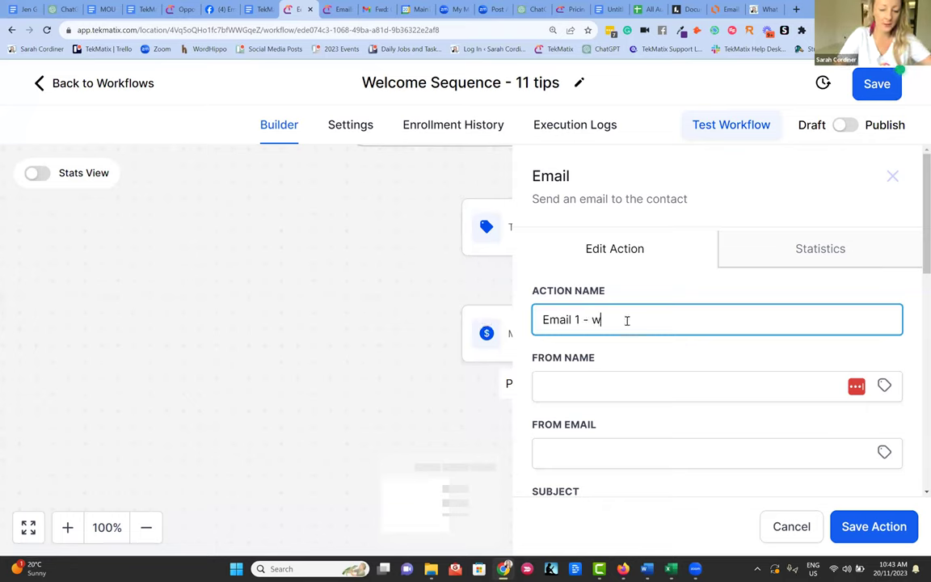
- Fill in the sender's name and sender e-mail address for the email
left_click(691, 386)
type("Sarah Cordiner")
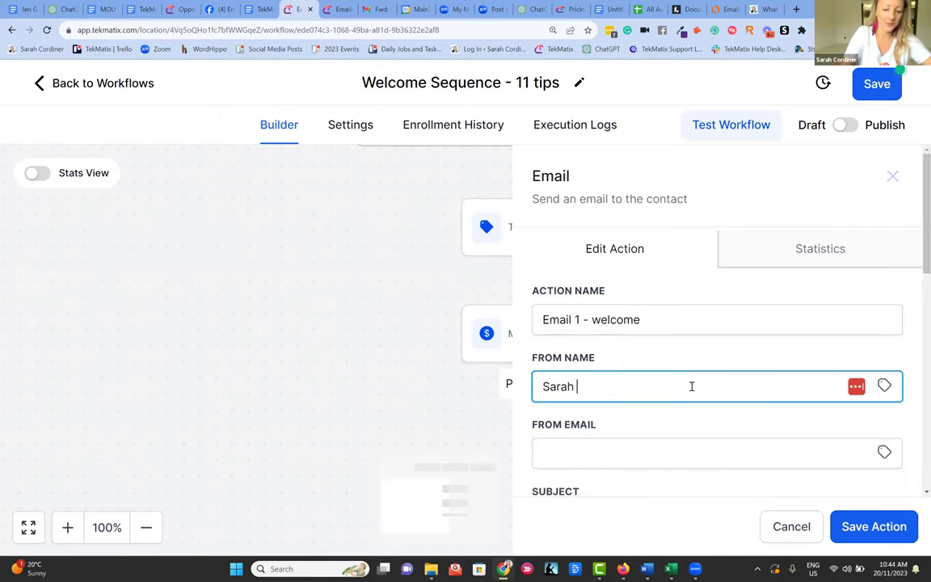
left_click(629, 449)
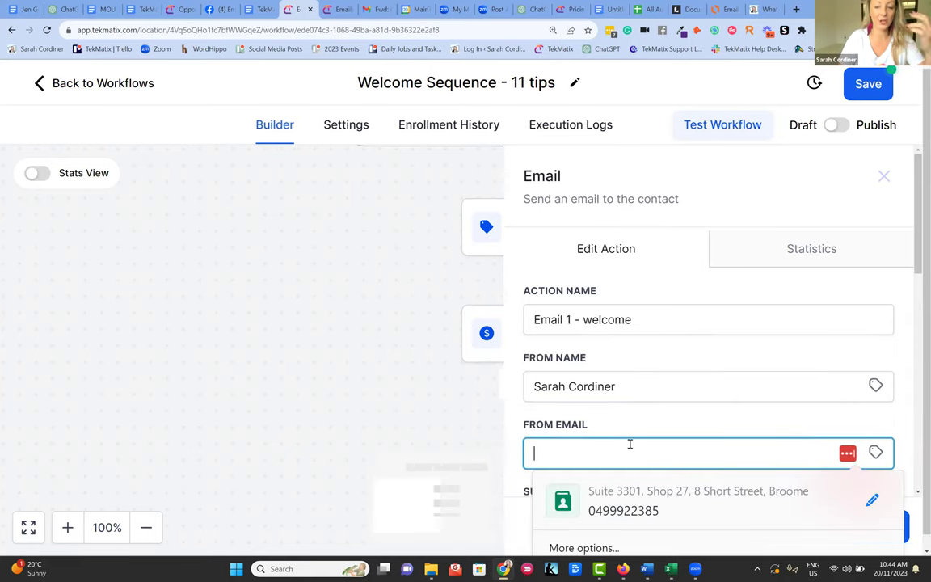
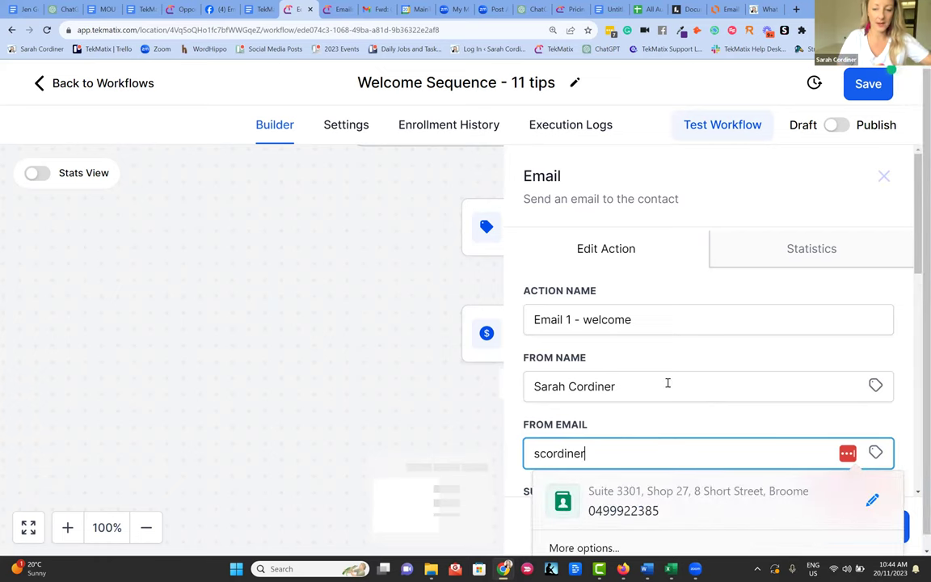
scroll(671, 372, "down", 3)
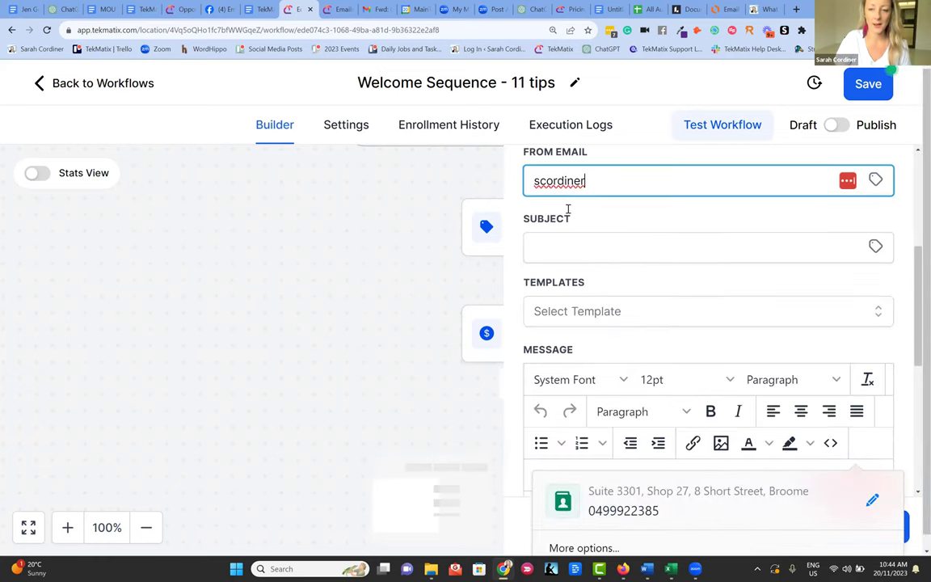
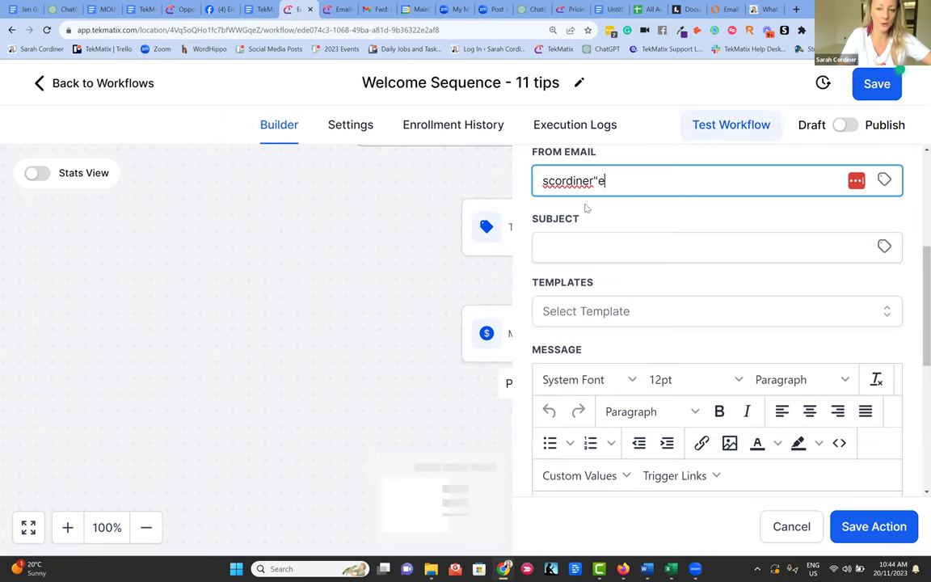
key("BackSpace")
key("BackSpace")
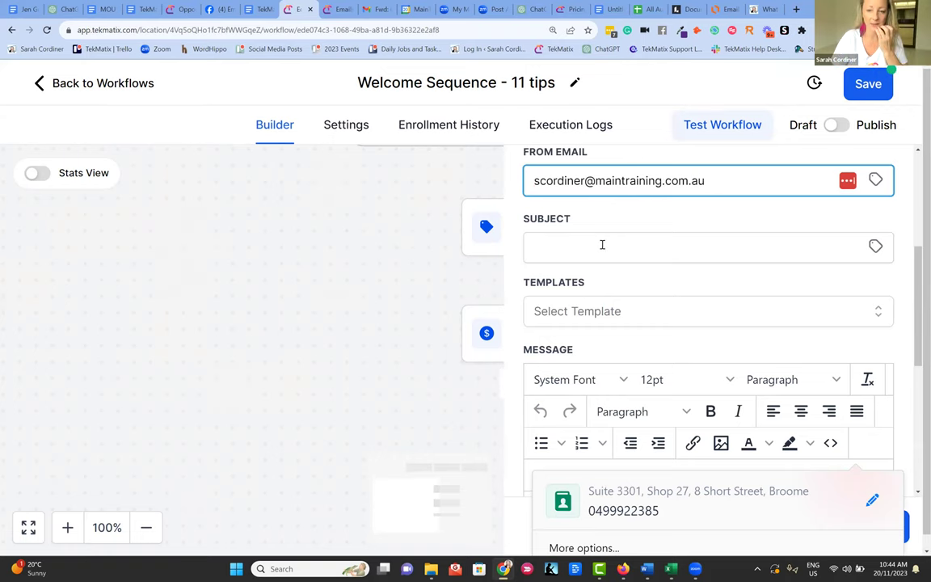
left_click(602, 244)
- Type the subject 'welcome to your journey of transformation', correcting the typos
type("welcoe to a journey of ransformation")
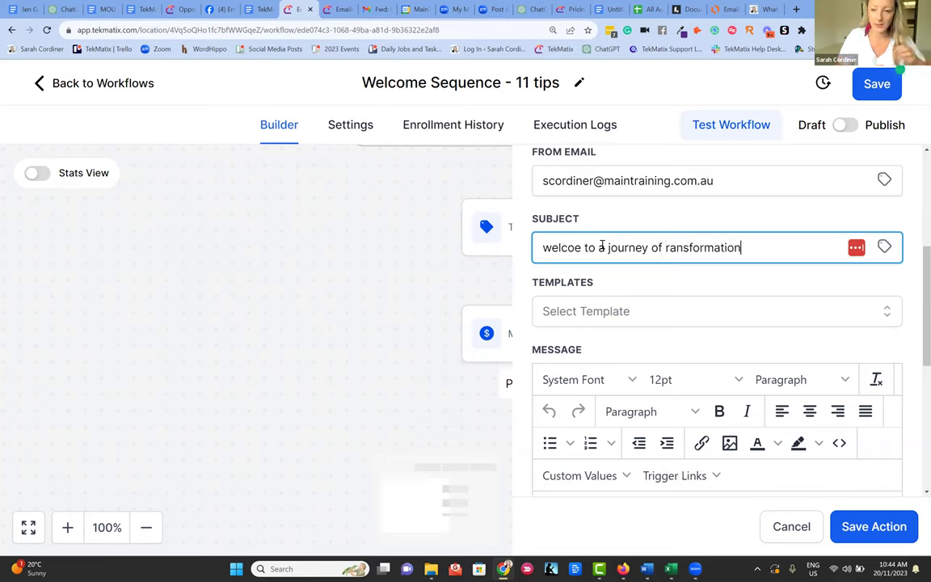
left_click(662, 248)
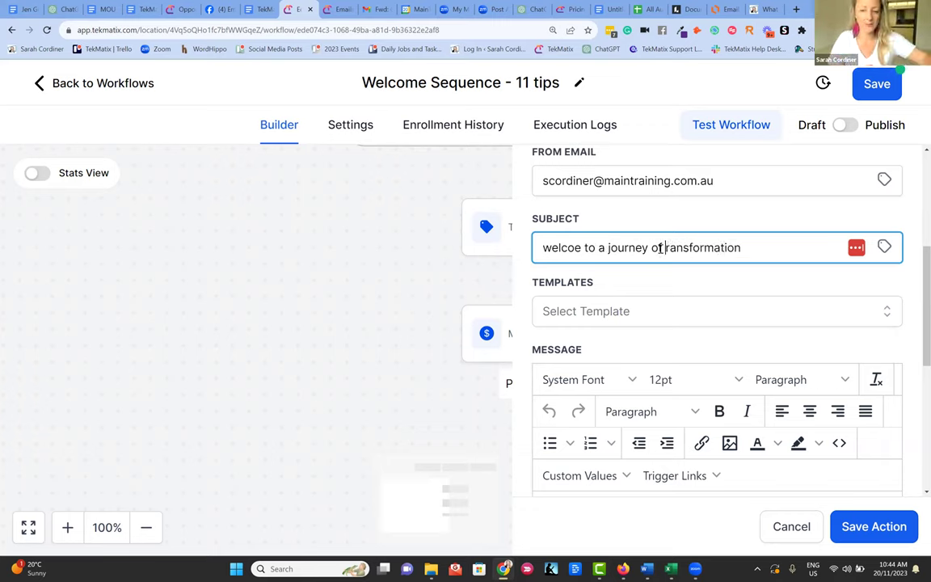
type("t")
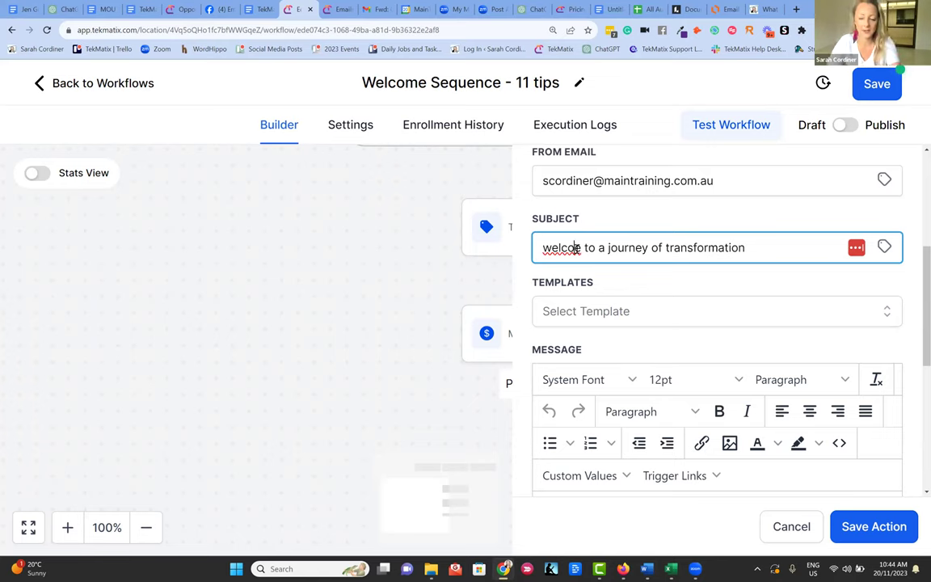
left_click(576, 247)
type("m")
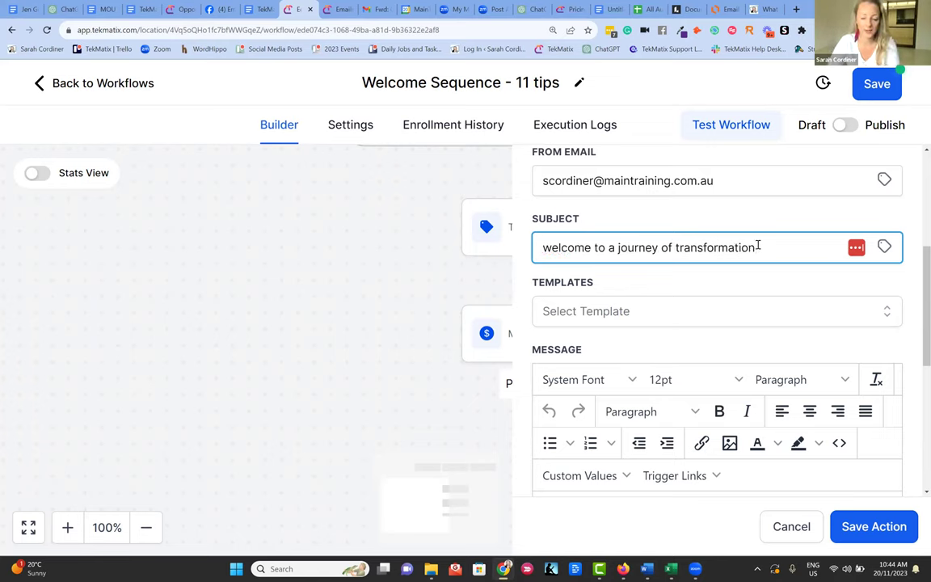
left_click(614, 247)
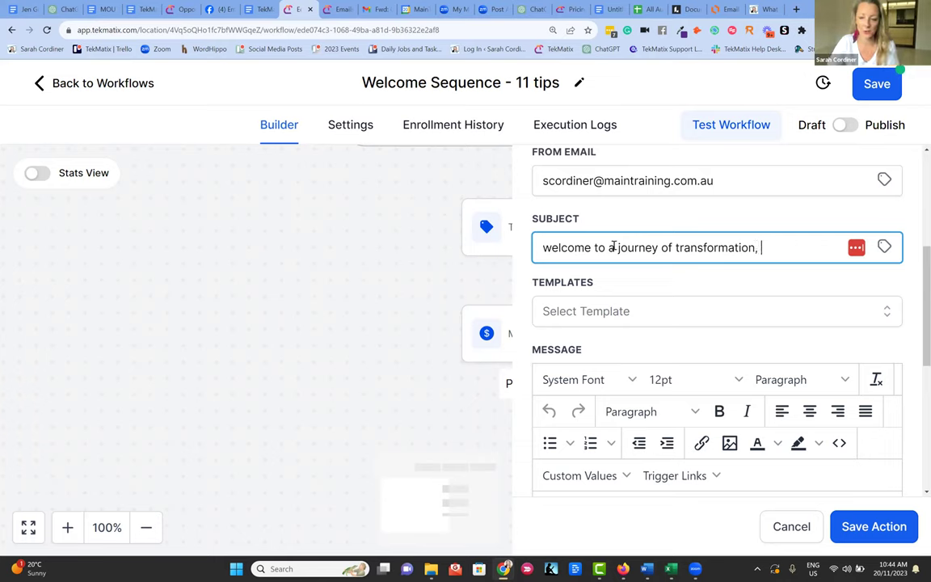
key("BackSpace")
type("your")
- Append the contact's first-name merge field to the end of the subject
left_click(800, 249)
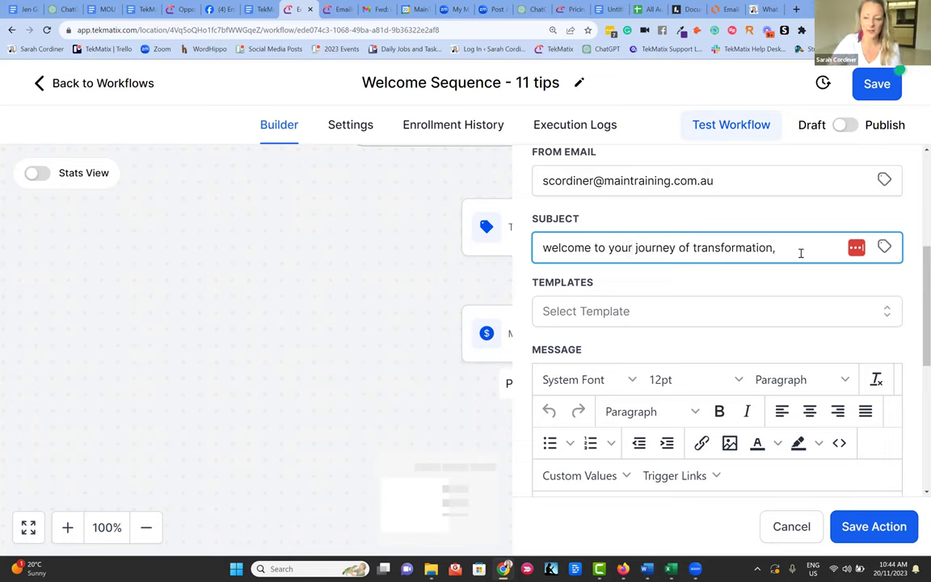
left_click(885, 247)
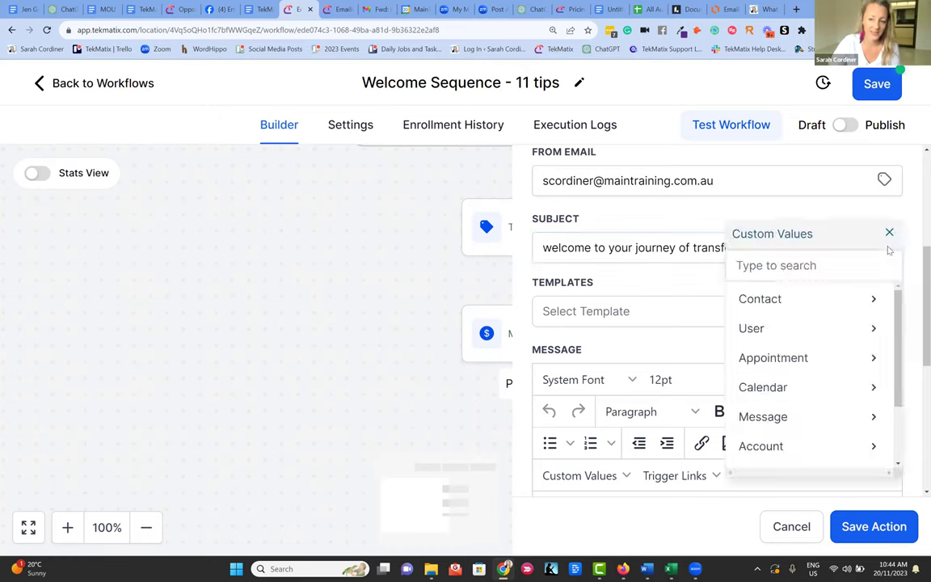
left_click(759, 299)
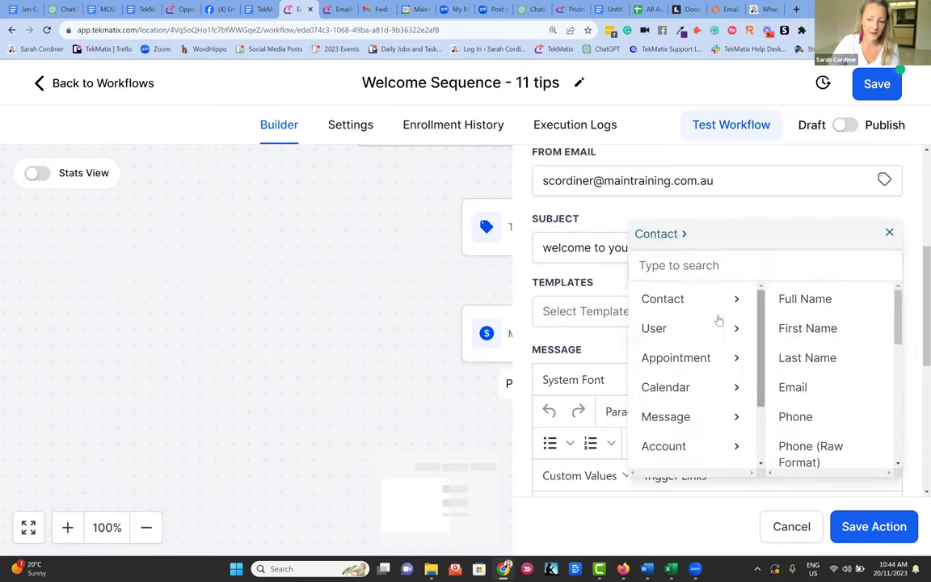
left_click(805, 329)
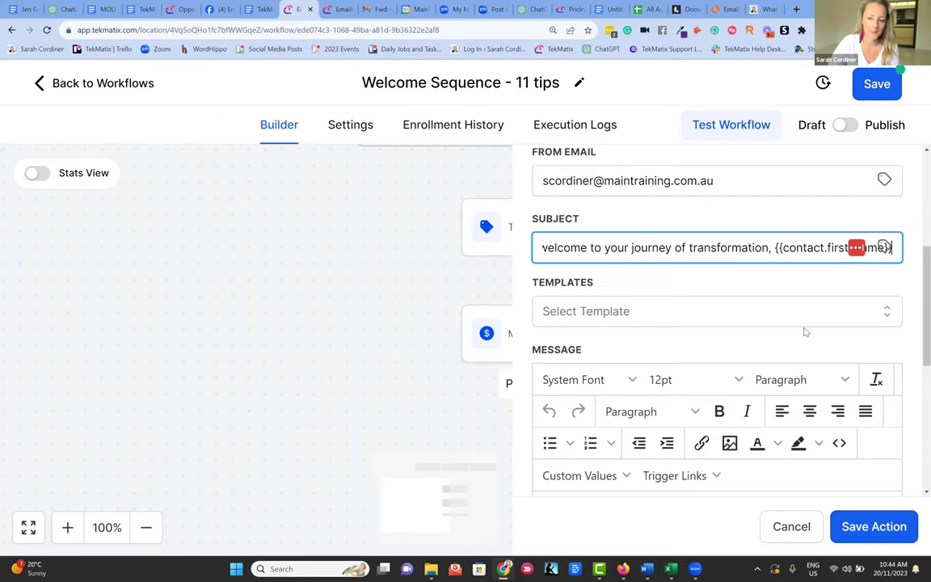
left_click(579, 249)
left_click(630, 248)
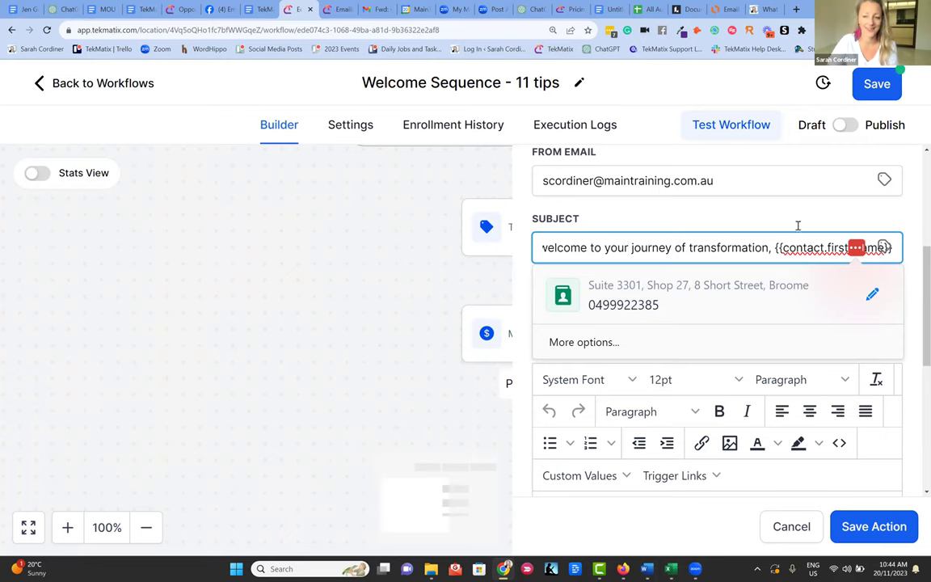
left_click(795, 223)
scroll(598, 307, "down", 2)
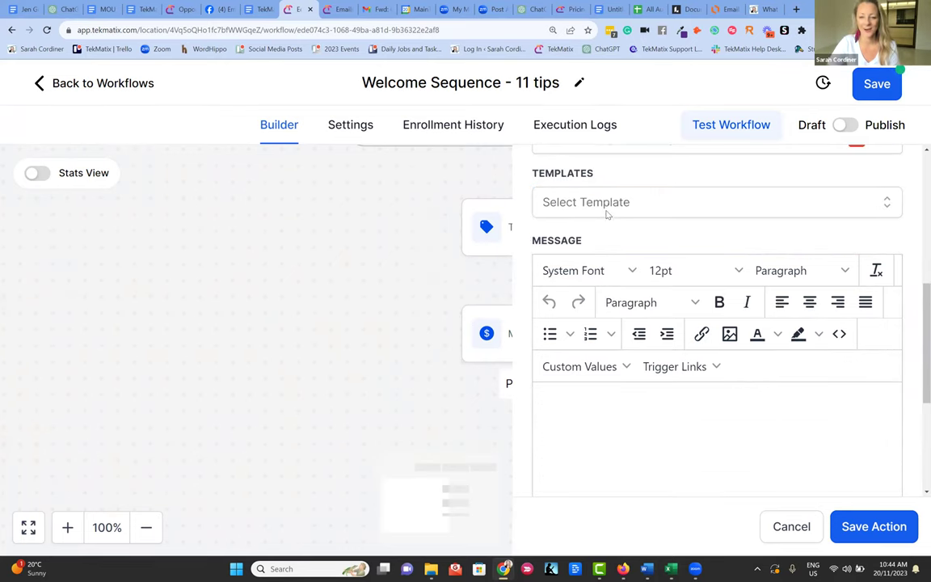
- Load the 'Welcome - Email 1 - Welcome' template and save the Email 1 step
left_click(612, 202)
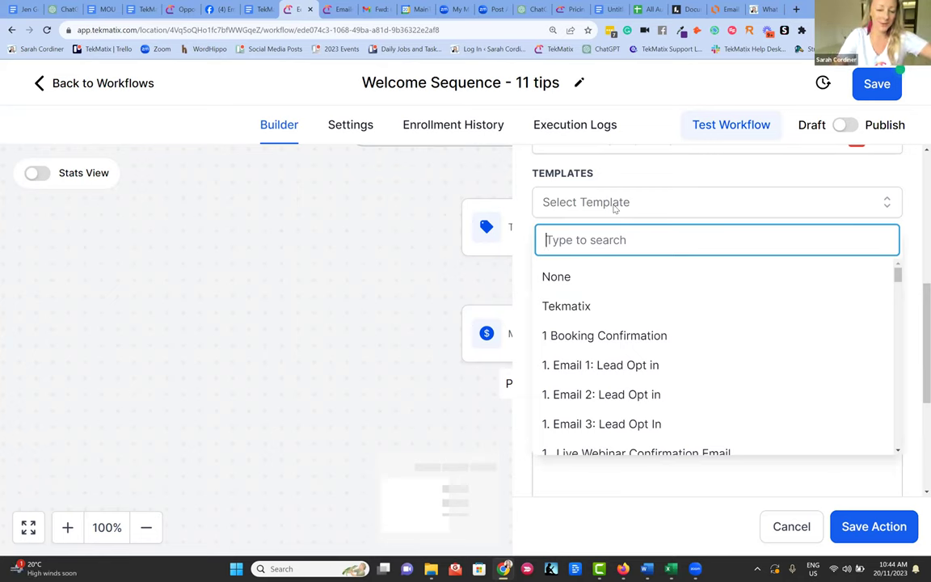
type("welcome")
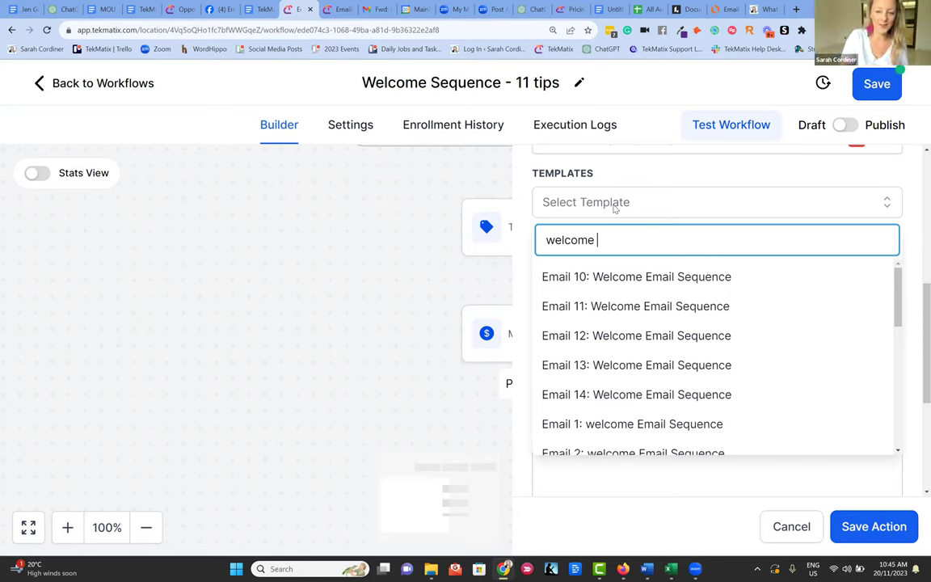
scroll(669, 339, "down", 5)
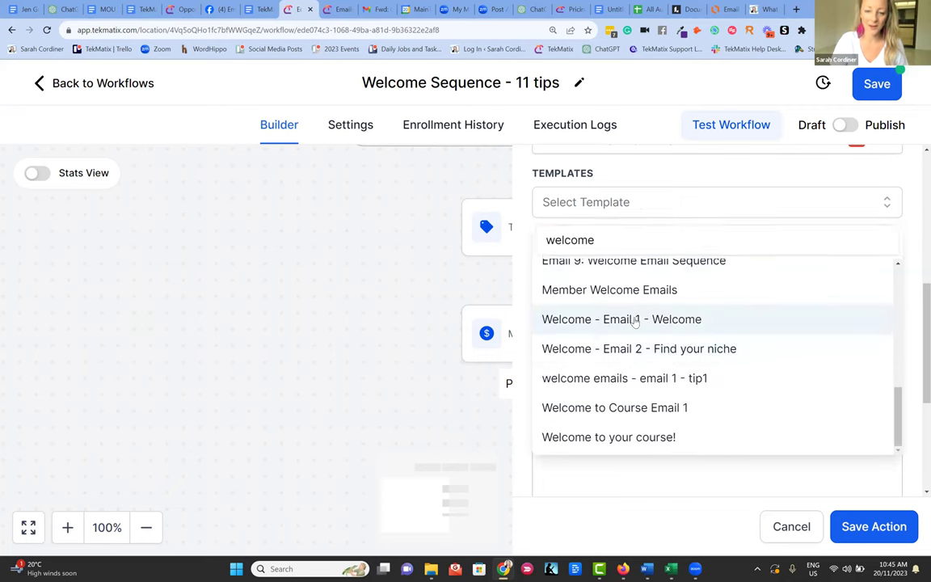
left_click(634, 320)
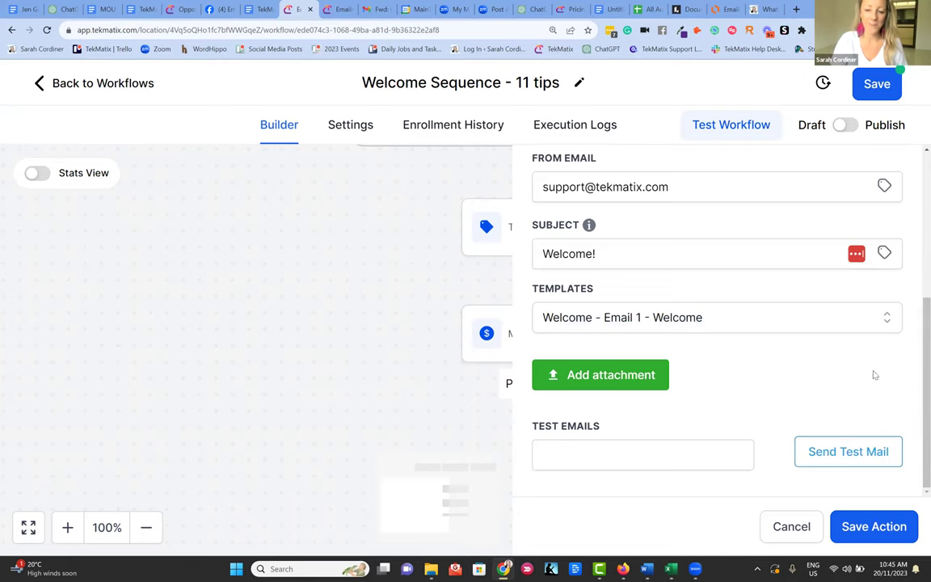
left_click(876, 532)
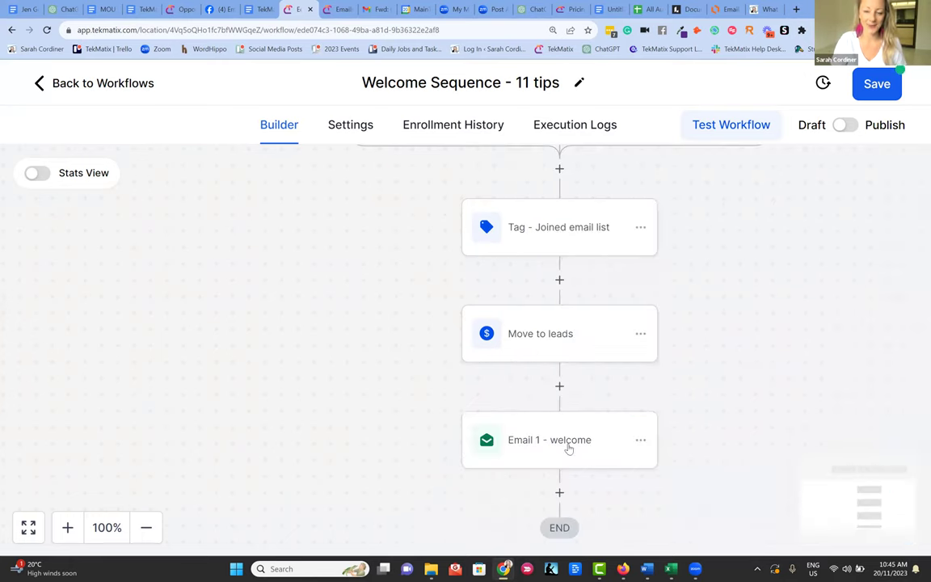
- Add a Wait step named 'Wait 5 days' after Email 1 - welcome
scroll(561, 444, "down", 1)
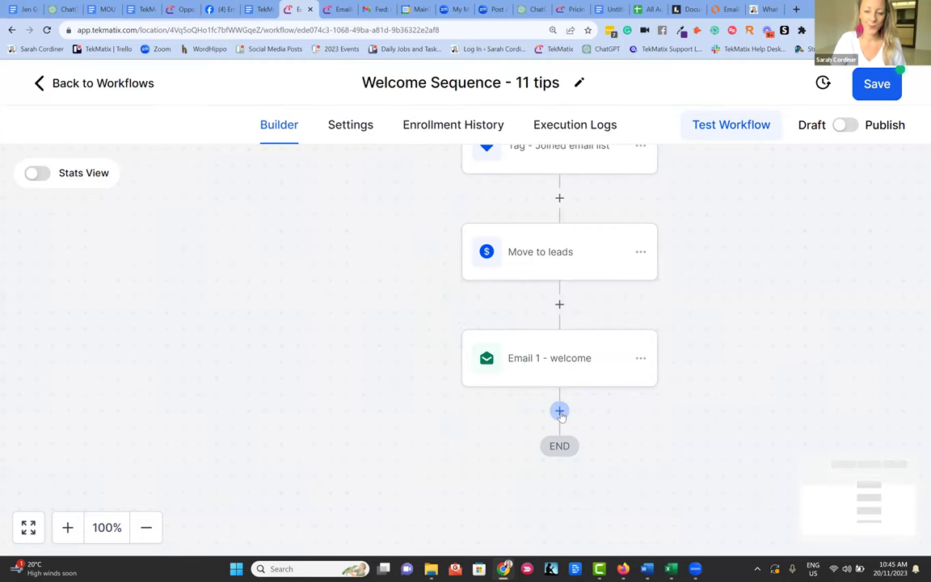
left_click(559, 412)
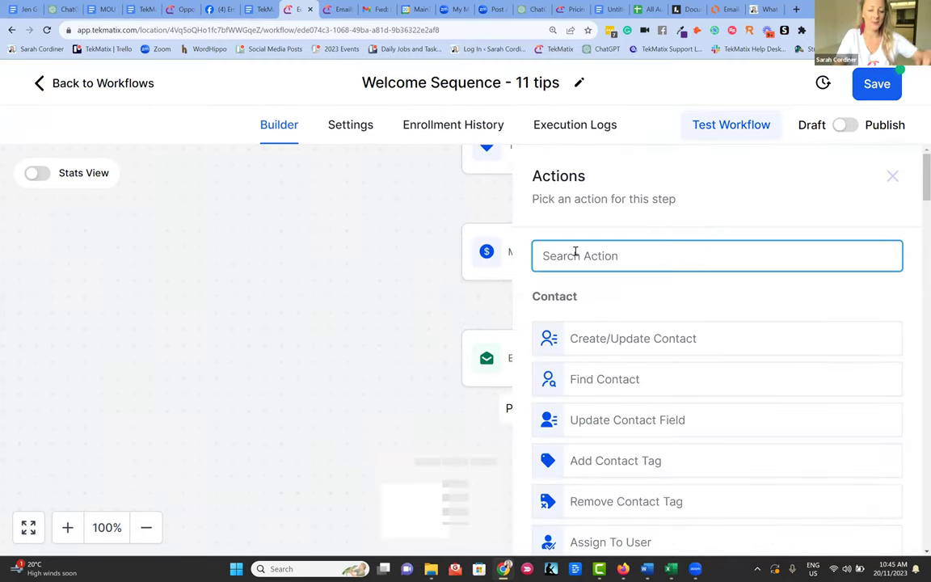
type("wai")
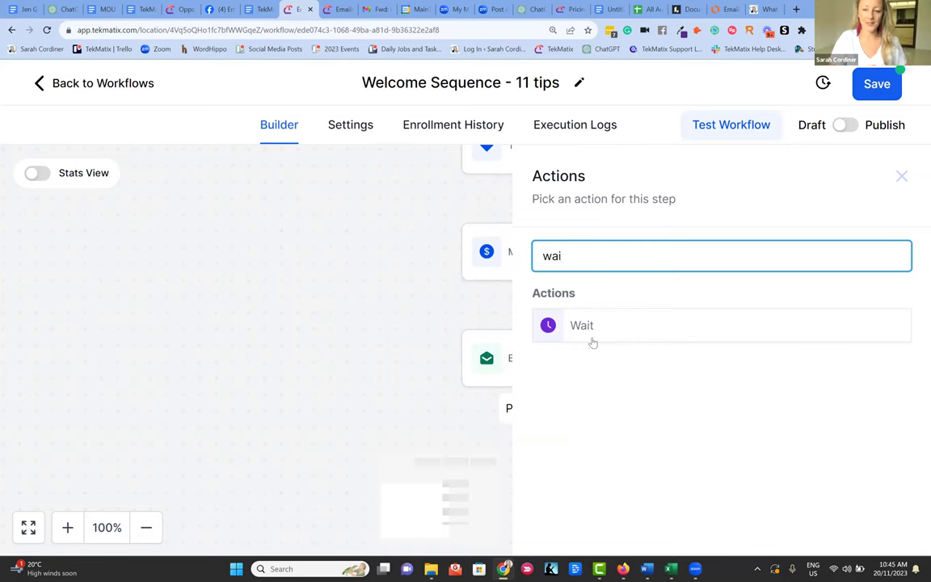
left_click(588, 330)
left_click(259, 292)
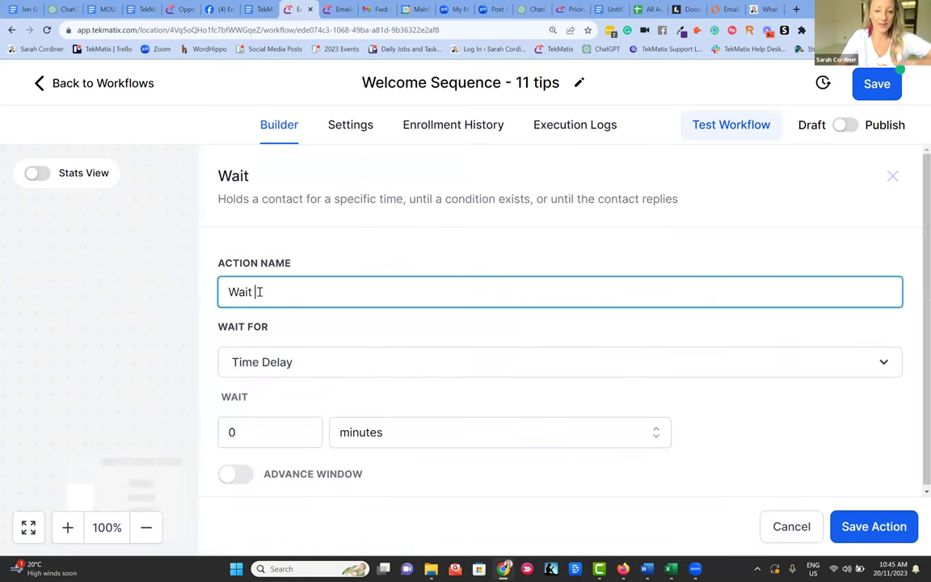
type("5 days")
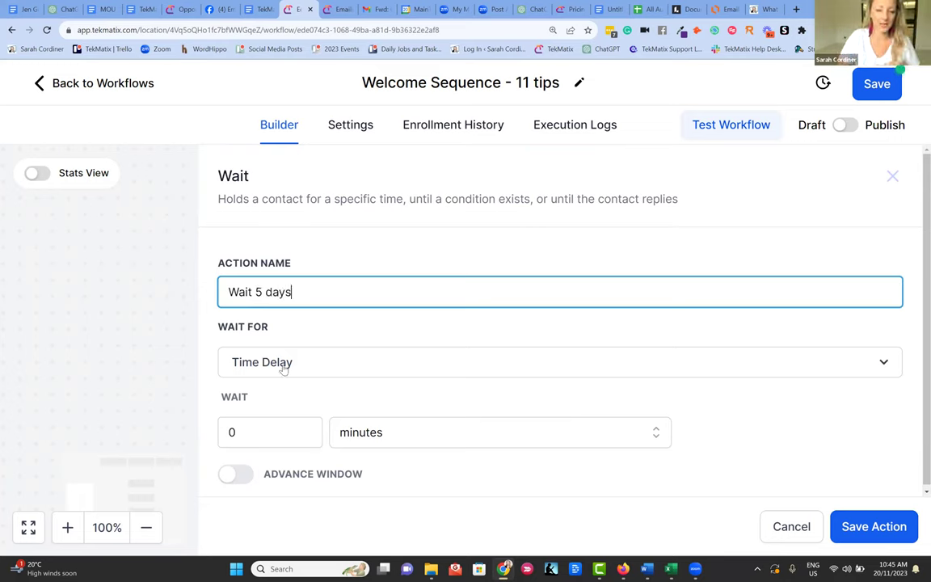
- Set the wait to 5 days and save the step
left_click(267, 423)
key("BackSpace")
type("5")
left_click(353, 433)
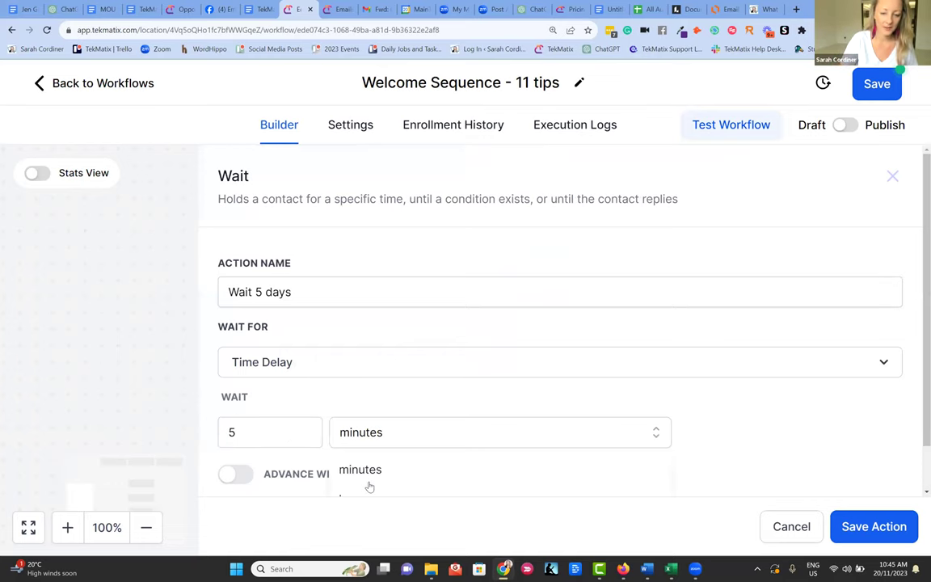
scroll(369, 486, "down", 2)
left_click(353, 485)
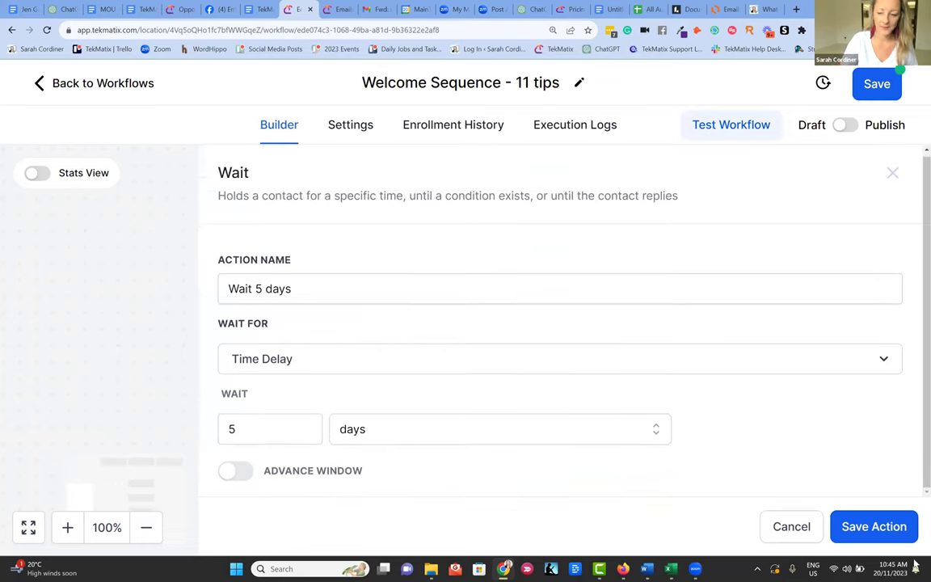
left_click(874, 527)
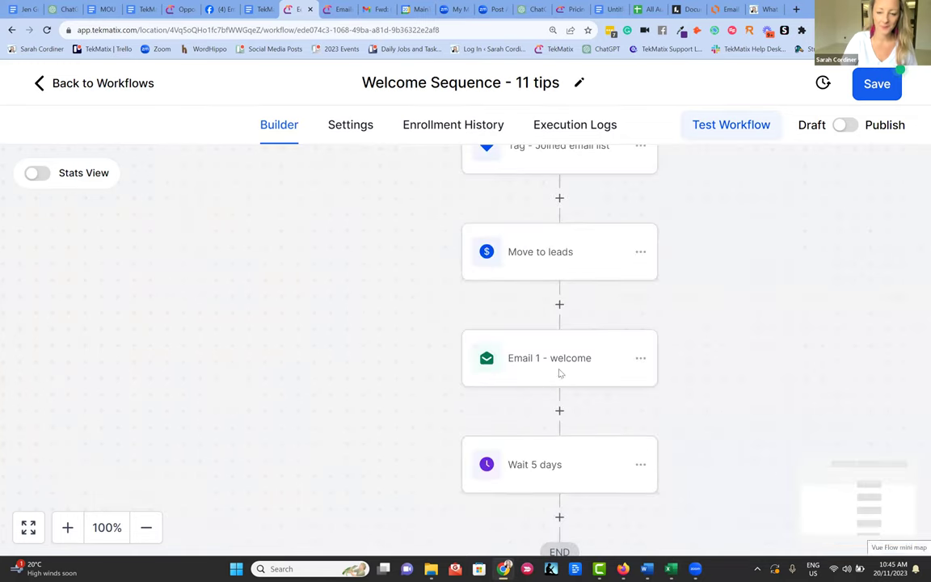
scroll(561, 404, "down", 1)
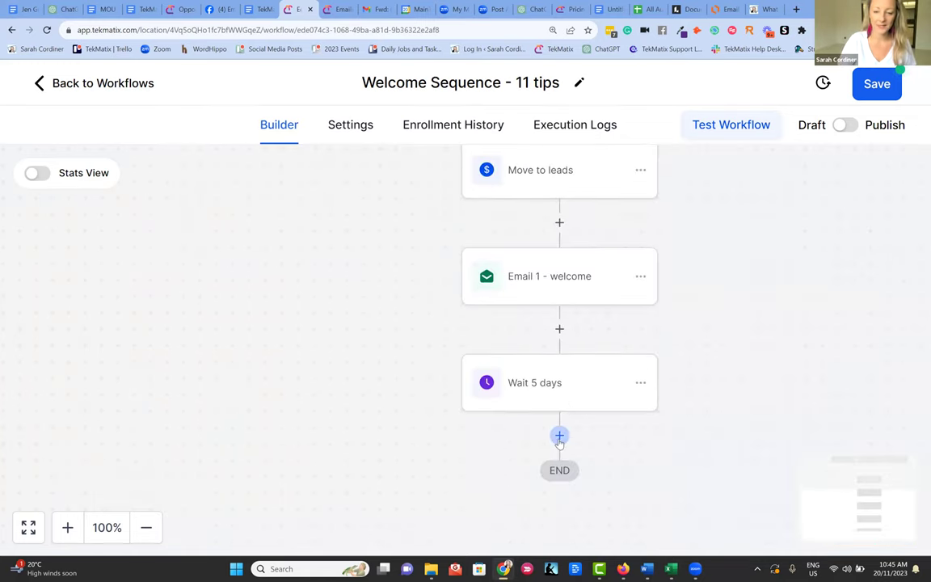
- Add a Send Email step using the 'Welcome - Email 2 - Find your niche' template and save it
left_click(559, 436)
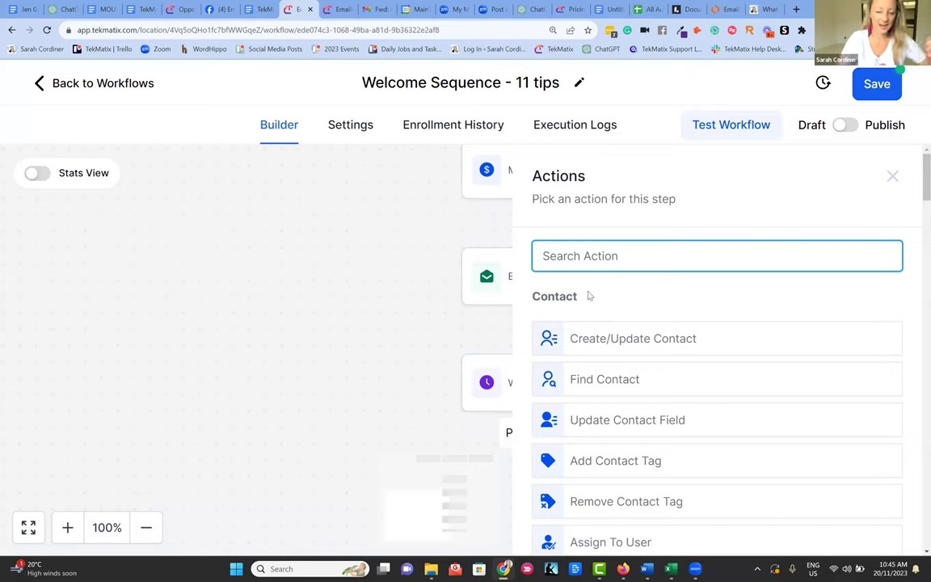
type("email")
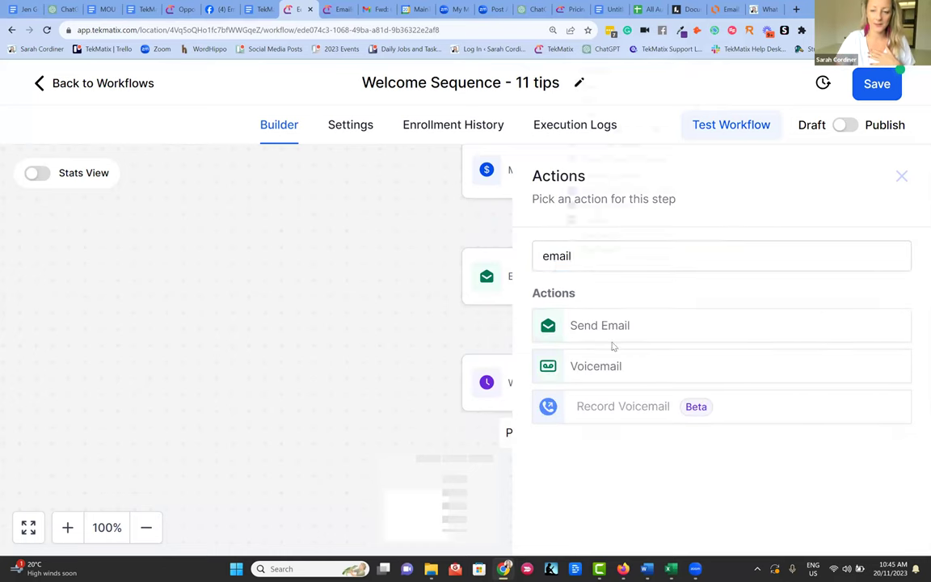
left_click(623, 327)
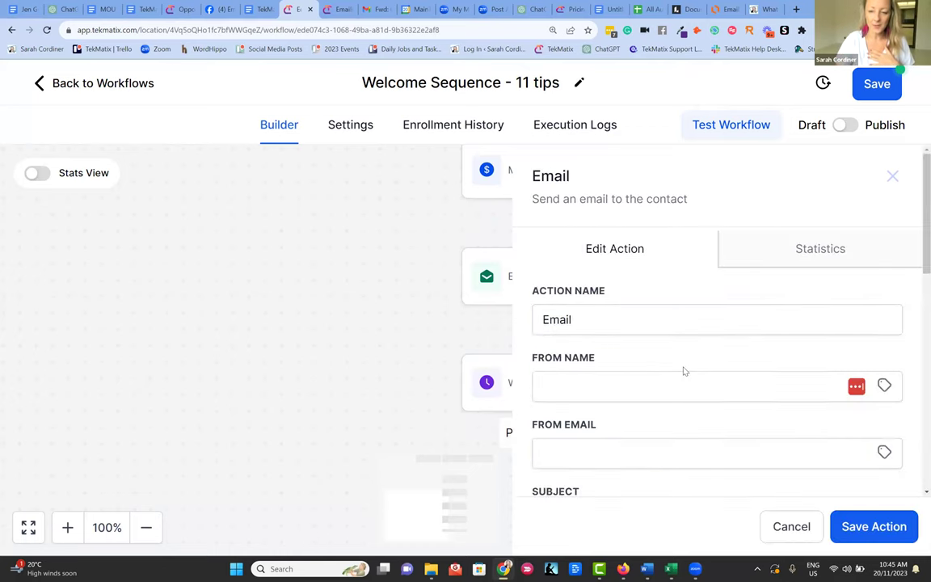
scroll(683, 370, "down", 3)
left_click(643, 374)
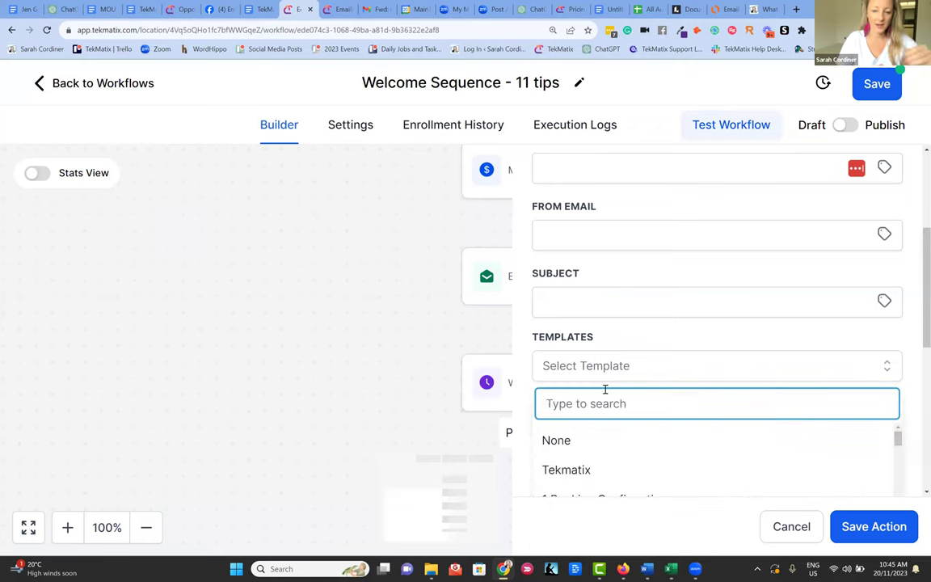
type("welcome ")
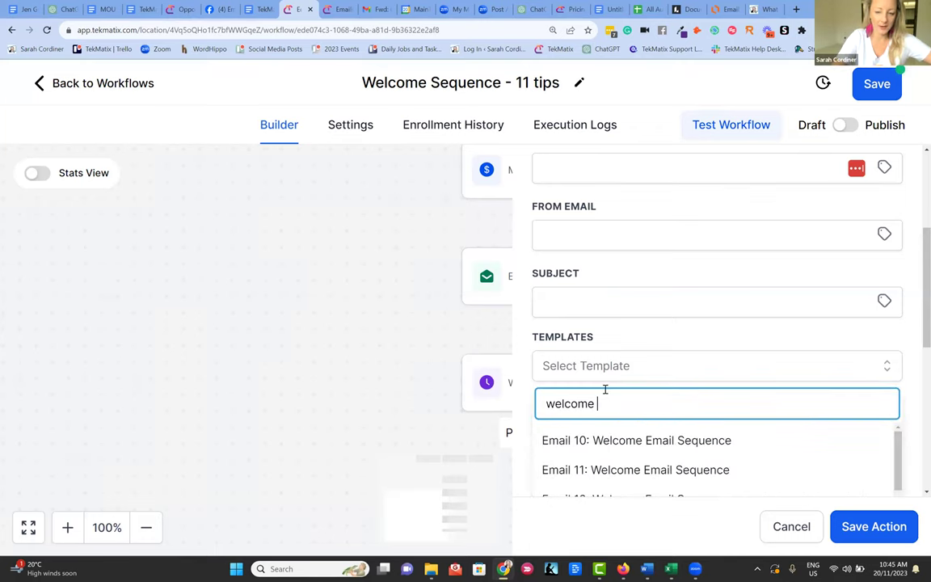
type("- e")
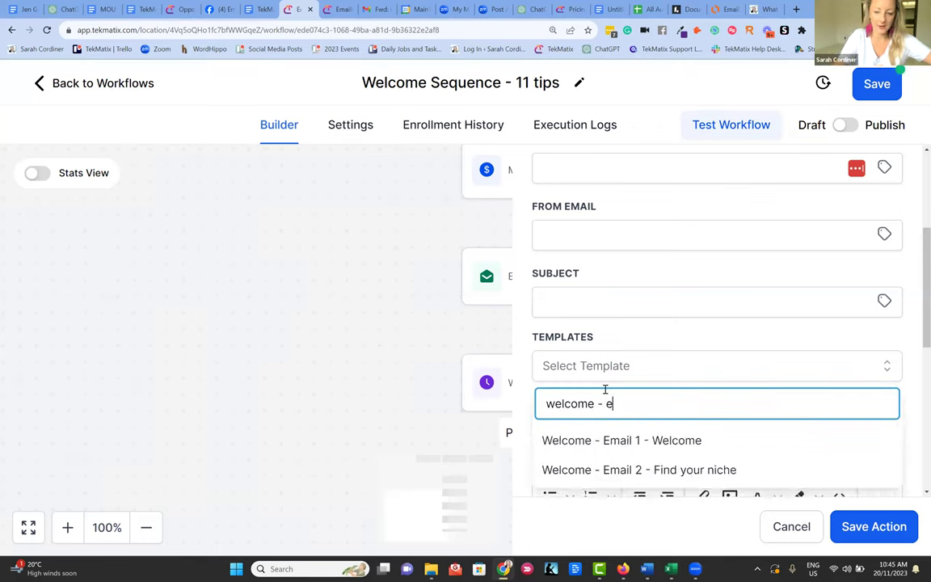
left_click(651, 471)
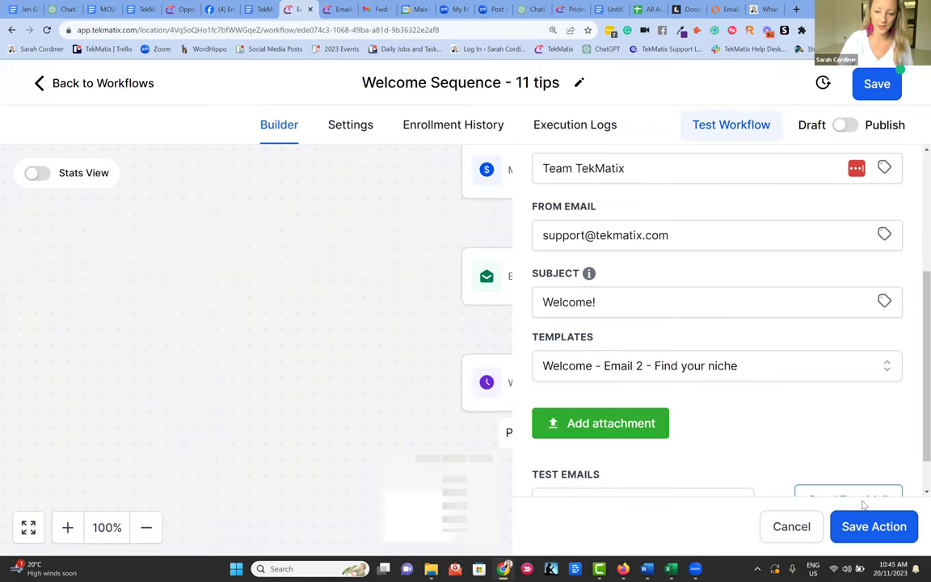
left_click(886, 531)
- Rename the email step to 'Email 2 - find your niche' and save
scroll(533, 372, "down", 2)
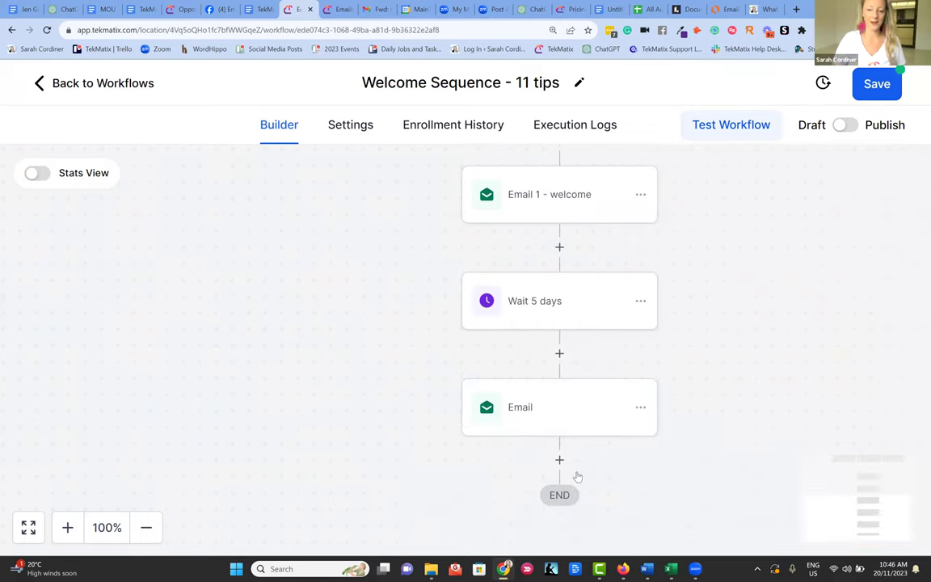
left_click(524, 401)
left_click(587, 322)
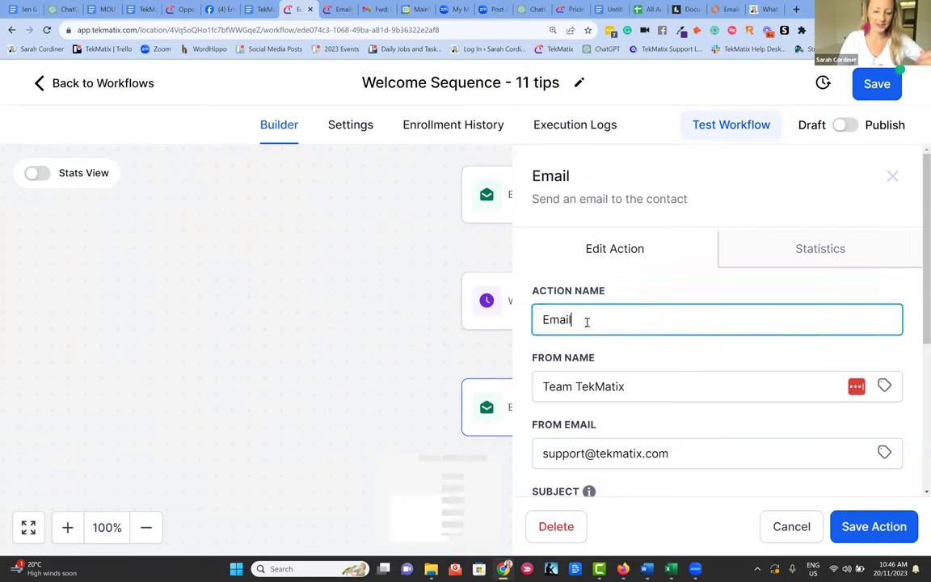
type("2 - find your niche")
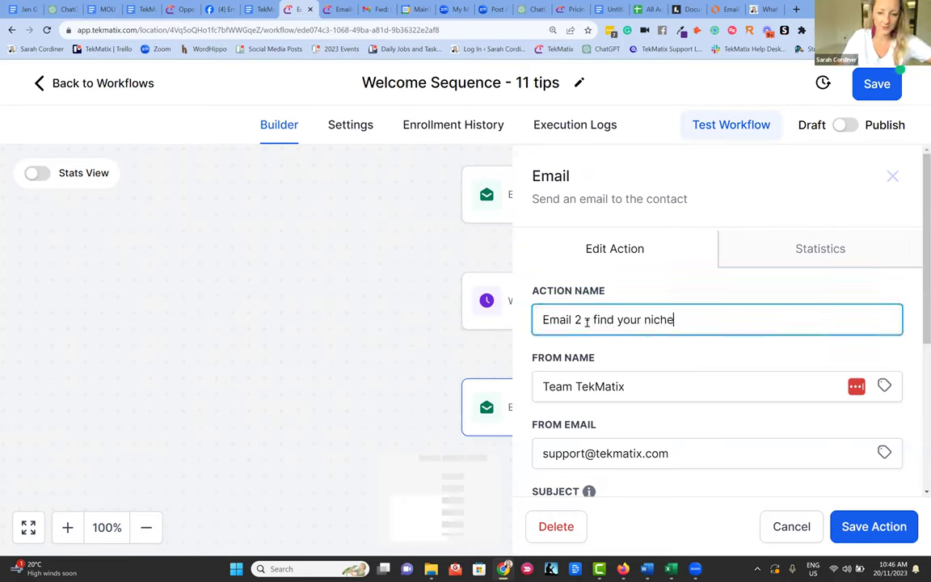
left_click(865, 525)
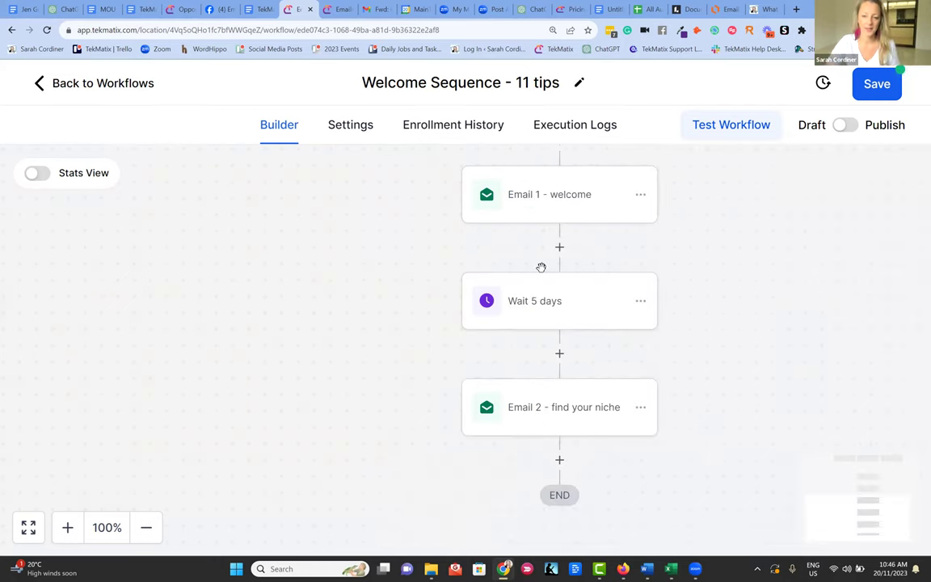
- Add a Wait step named 'Wait 5 days' after Email 2
scroll(538, 282, "down", 1)
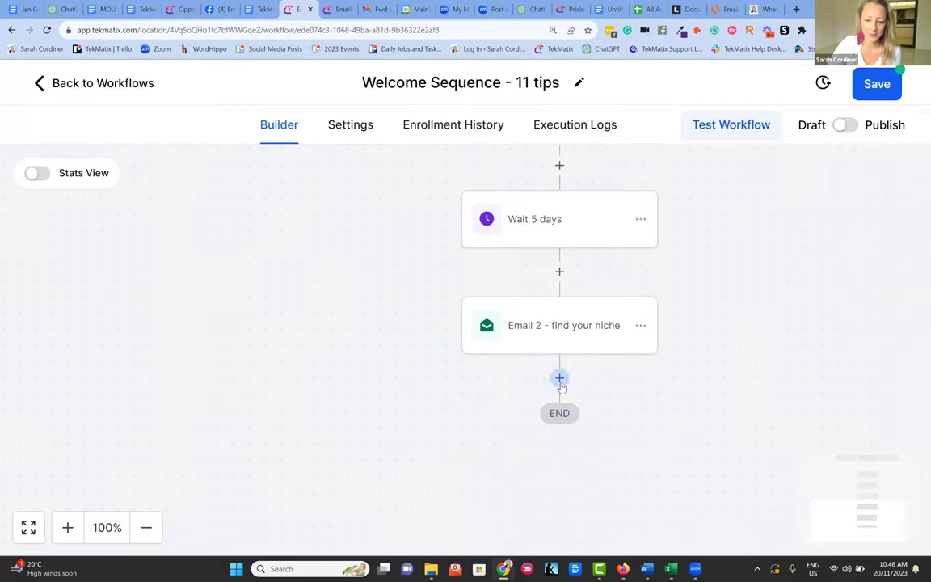
left_click(559, 378)
type("wait")
left_click(588, 327)
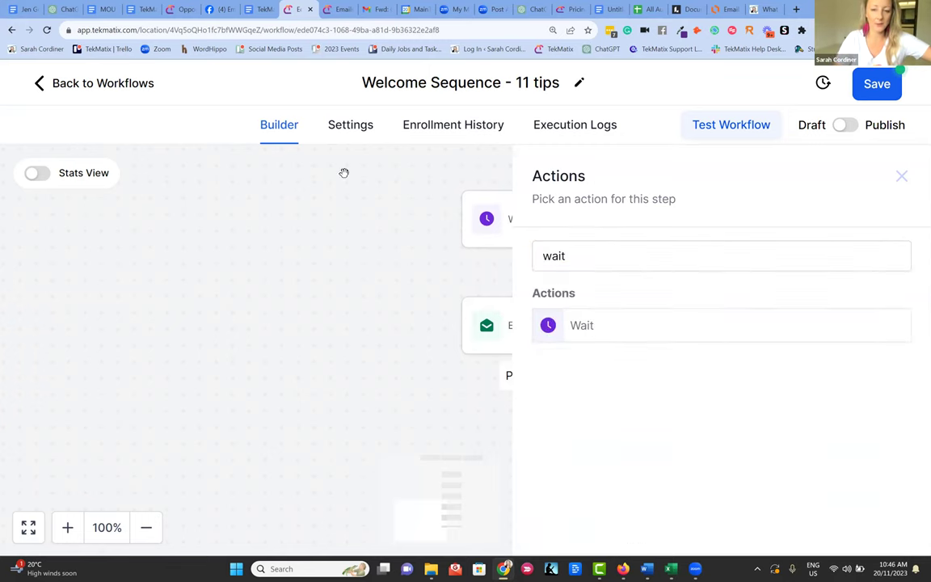
left_click(582, 328)
left_click(298, 285)
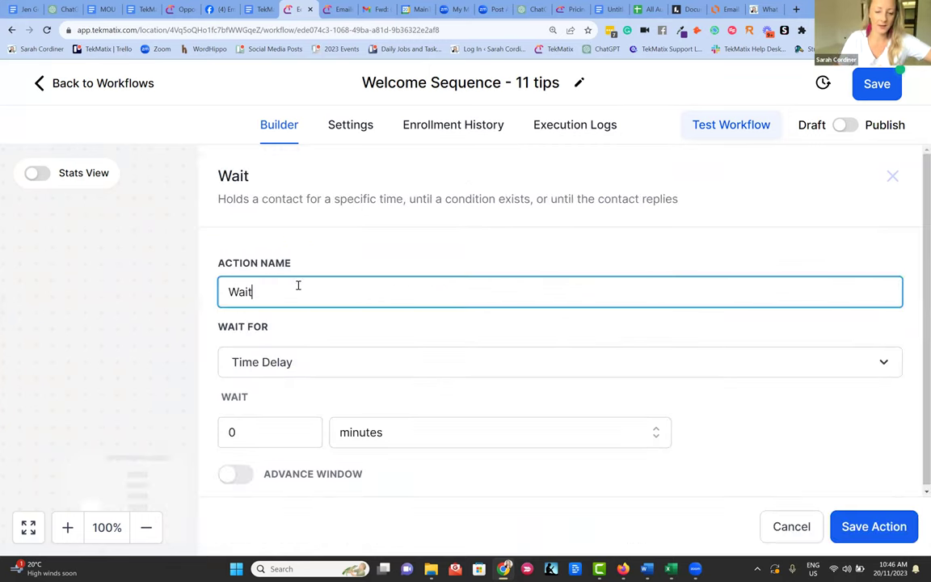
type("5 day")
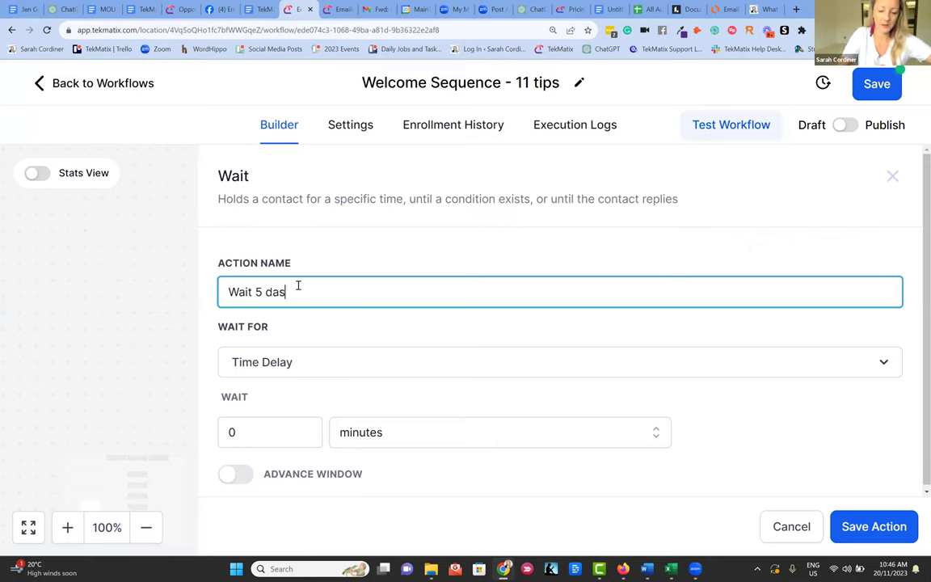
type("s")
- Change the wait from 0 to 5 days and save the step
left_click(243, 431)
key("BackSpace")
type("5")
left_click(405, 426)
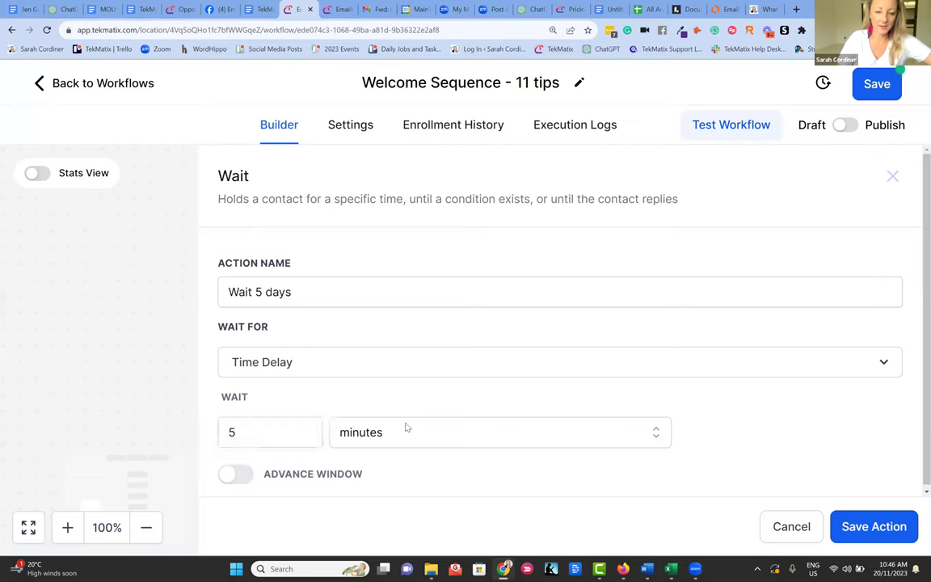
scroll(395, 448, "down", 1)
left_click(346, 477)
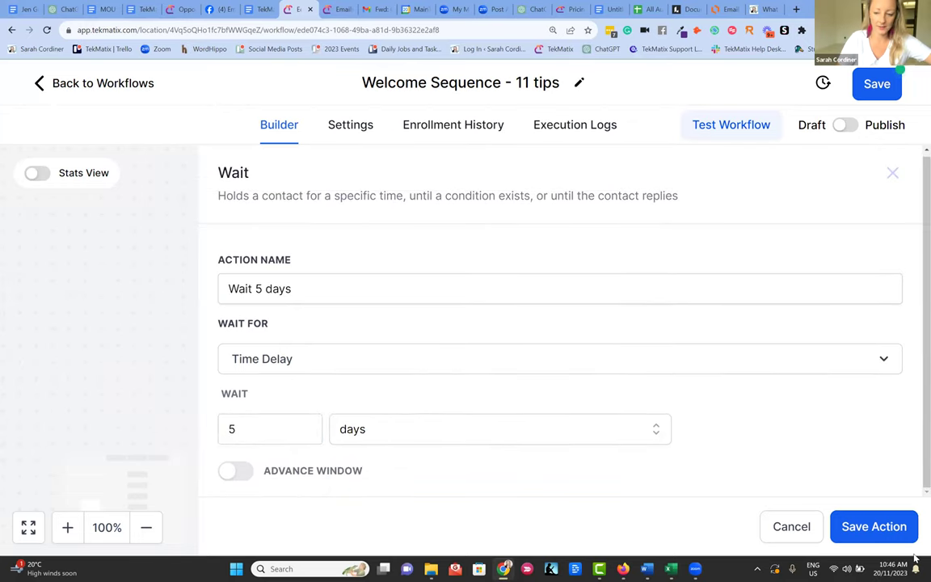
left_click(856, 527)
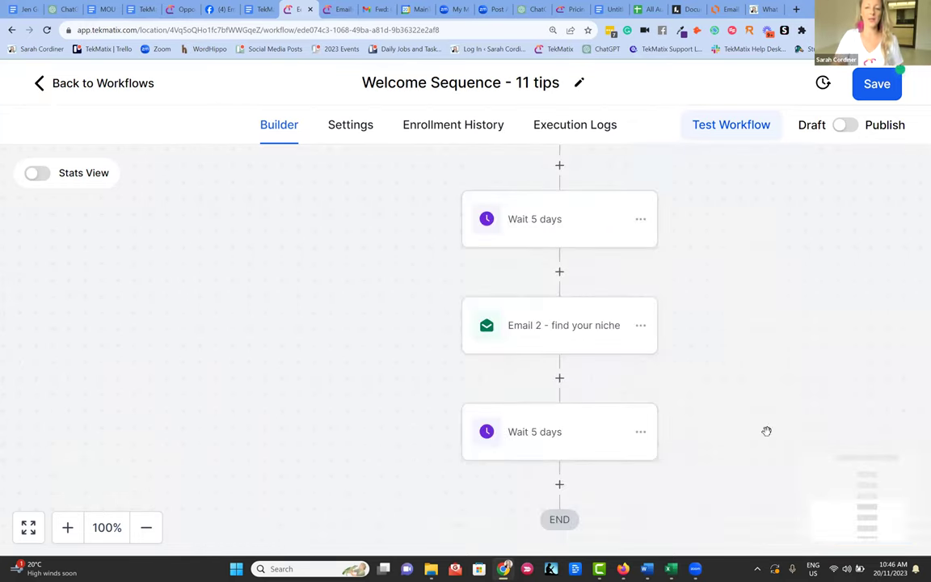
scroll(557, 295, "down", 3)
scroll(557, 299, "up", 2)
scroll(558, 315, "down", 3)
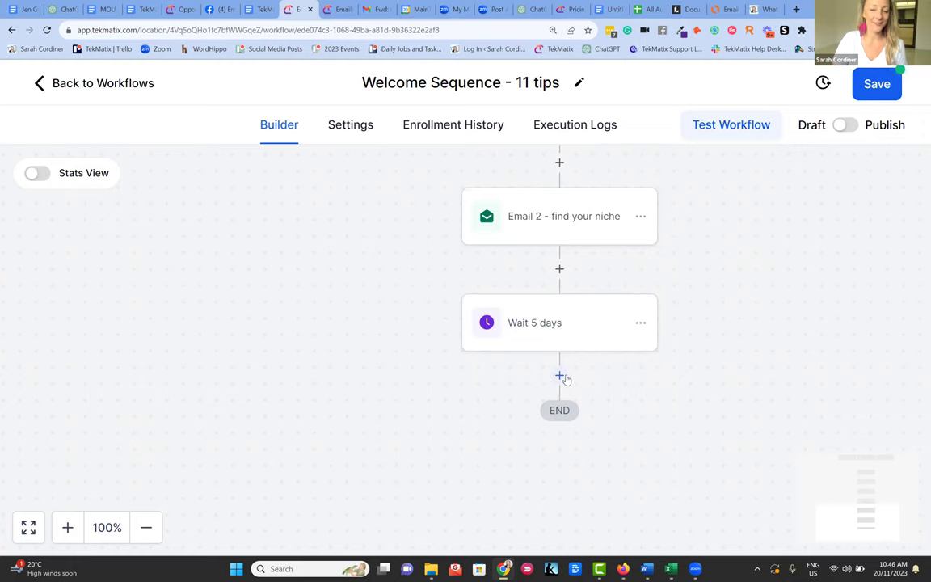
- Add a Send Review Request step with review type E-mail after the second wait, and save it
left_click(560, 375)
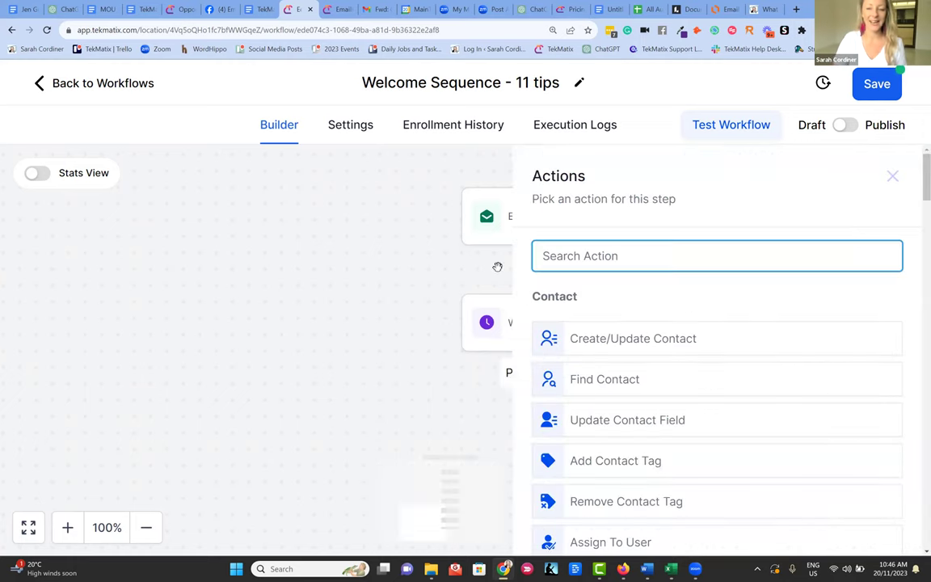
type("revie")
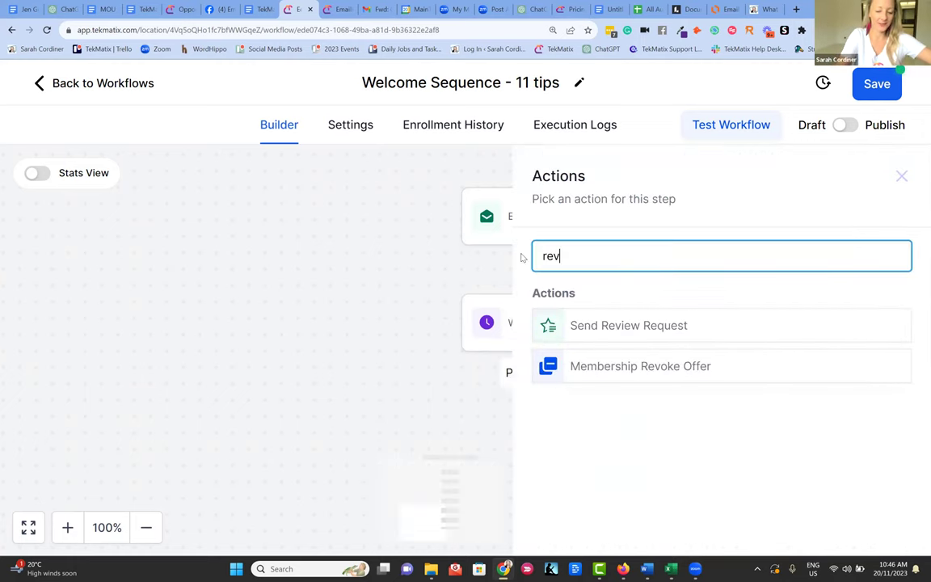
left_click(644, 333)
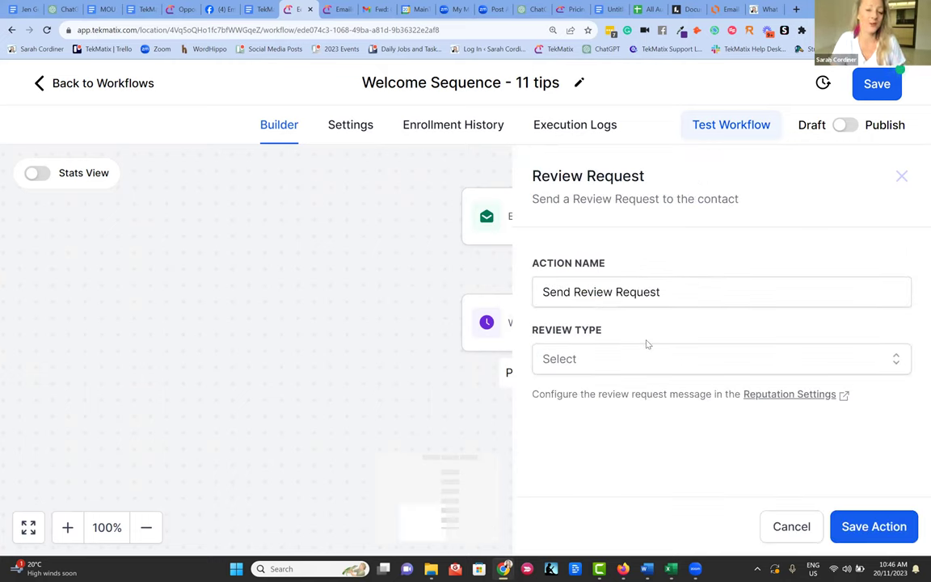
left_click(602, 364)
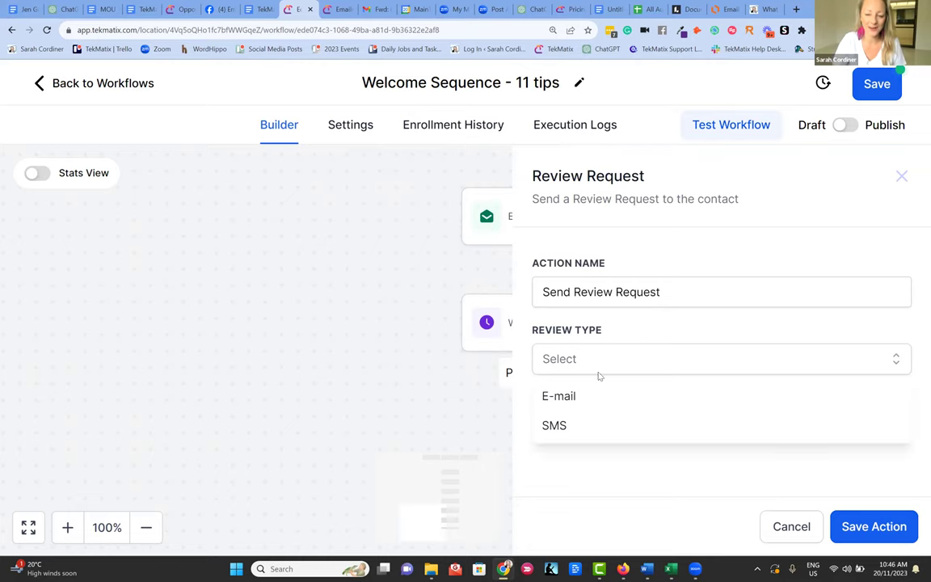
left_click(577, 395)
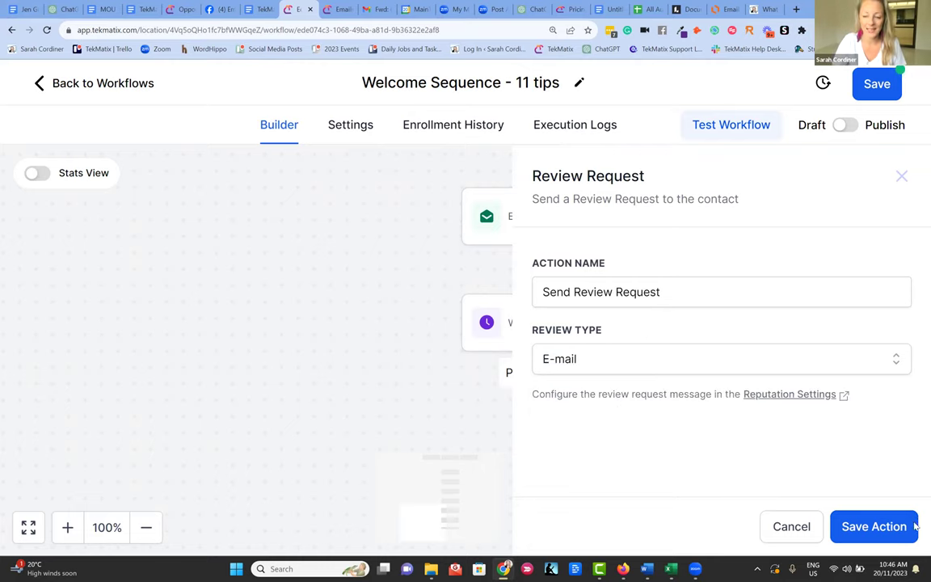
left_click(872, 526)
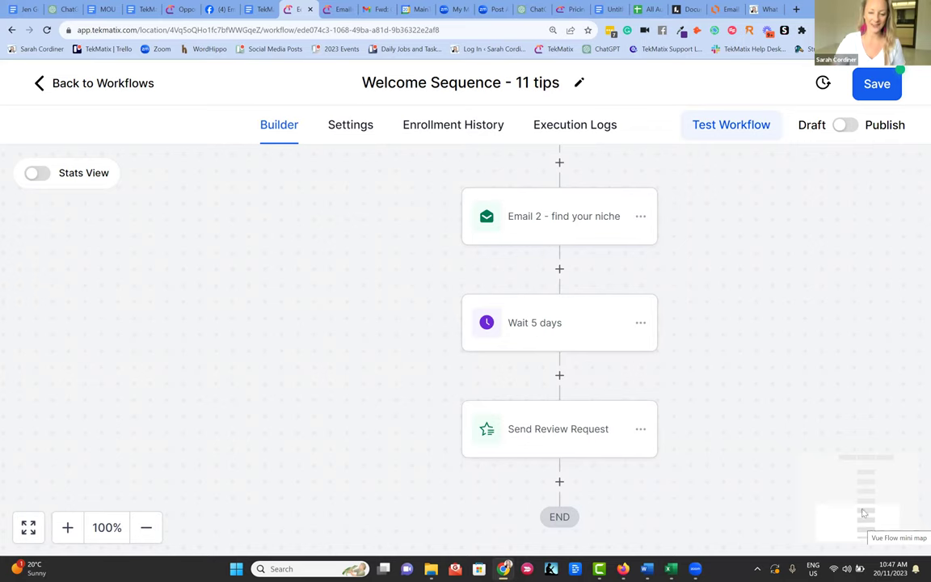
scroll(702, 360, "up", 5)
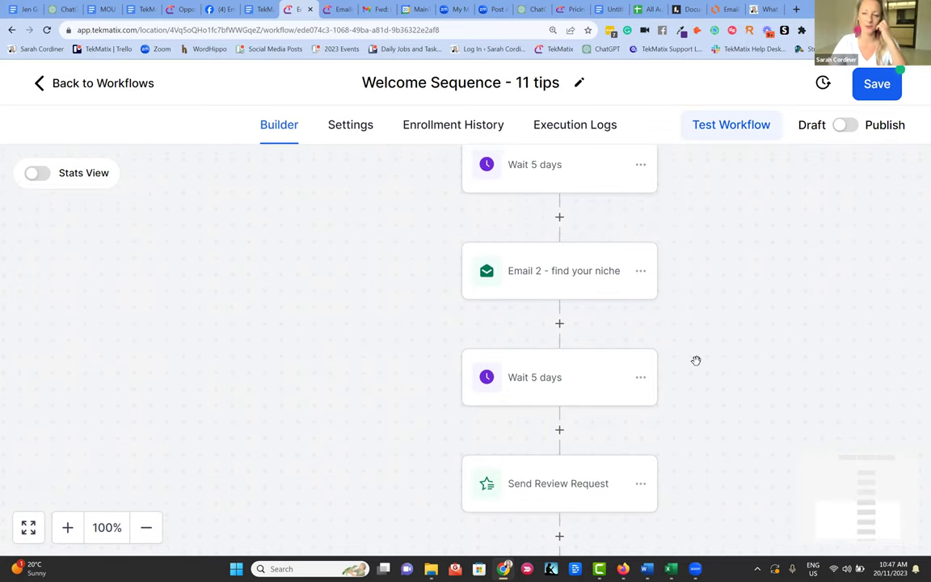
- Save the workflow and add an Add To Workflow step after Send Review Request
left_click(874, 86)
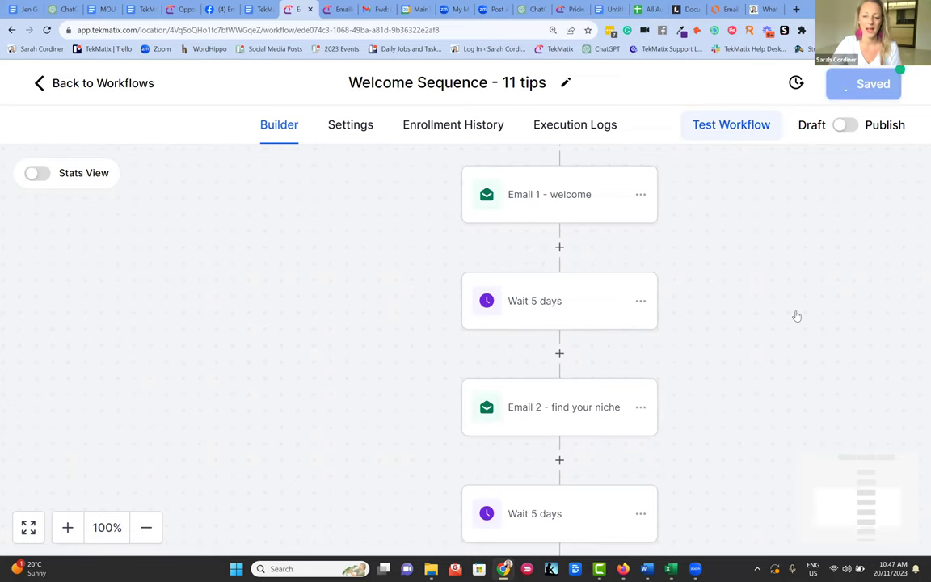
scroll(756, 328, "down", 9)
scroll(749, 330, "down", 3)
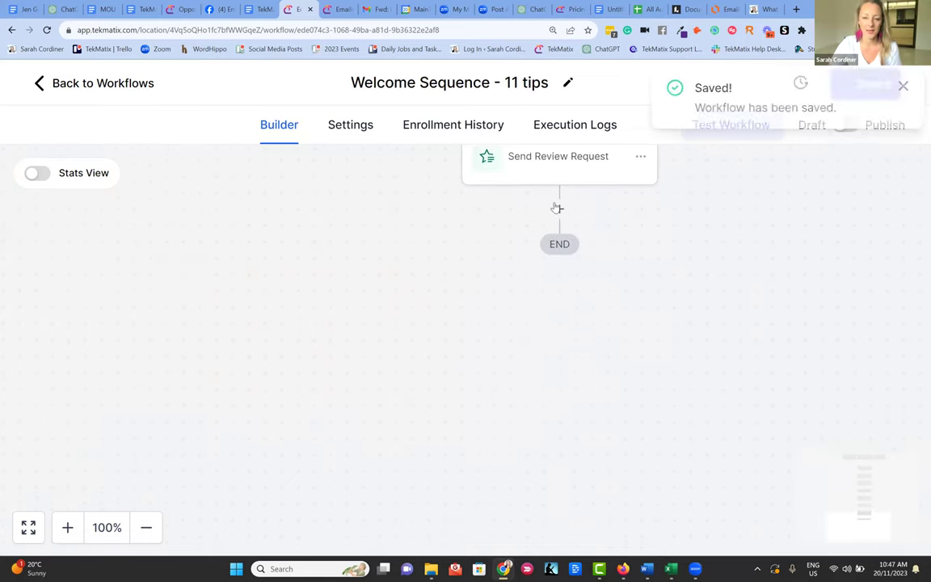
left_click(557, 207)
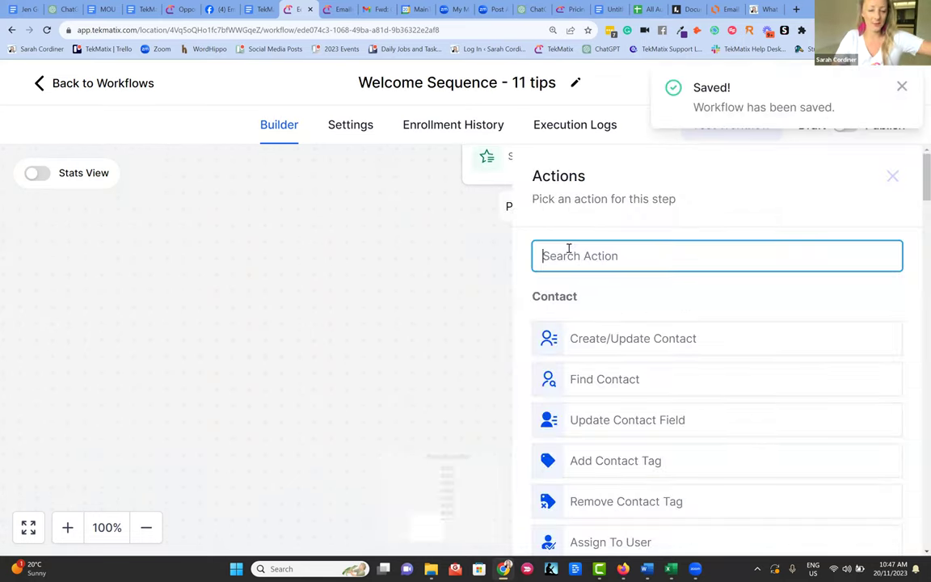
type("au")
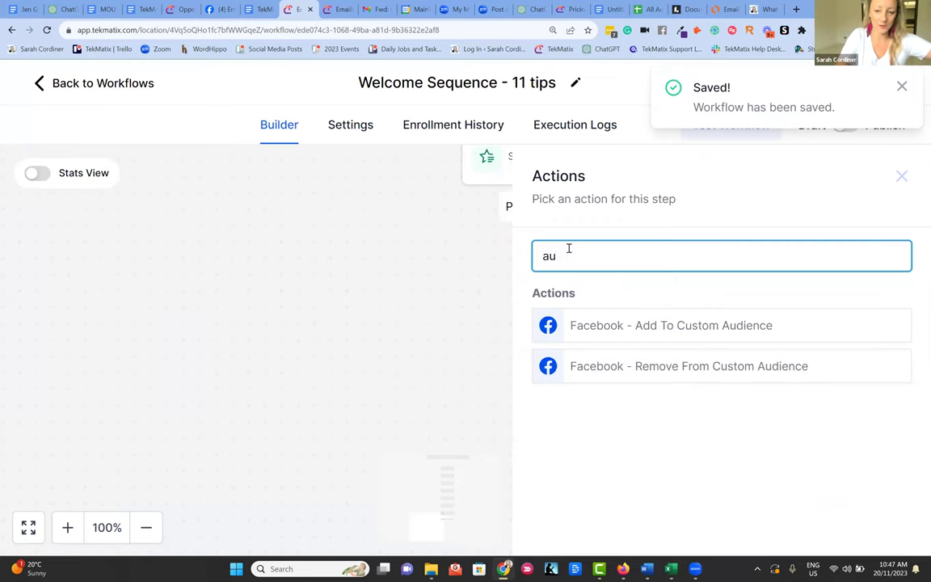
key("BackSpace")
key("BackSpace")
type("work")
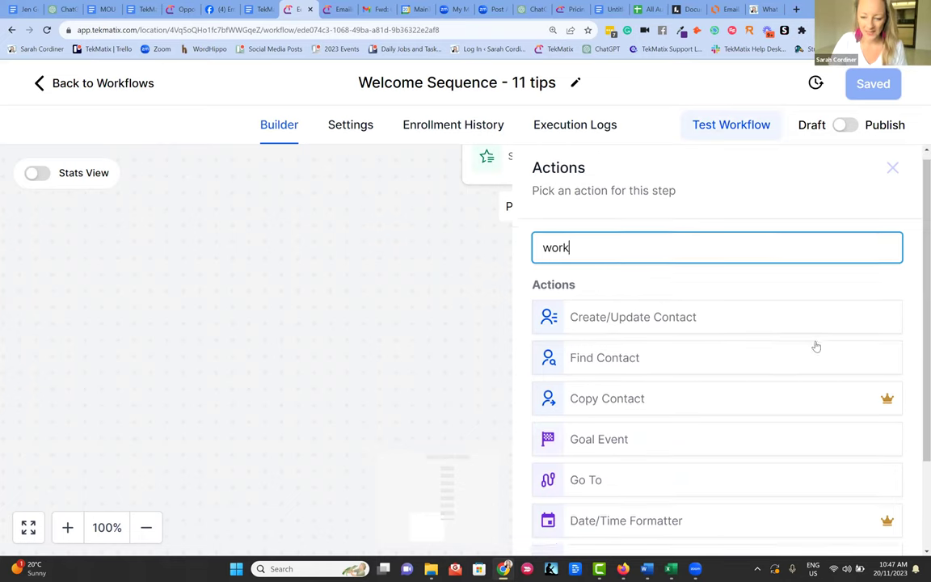
scroll(721, 297, "down", 3)
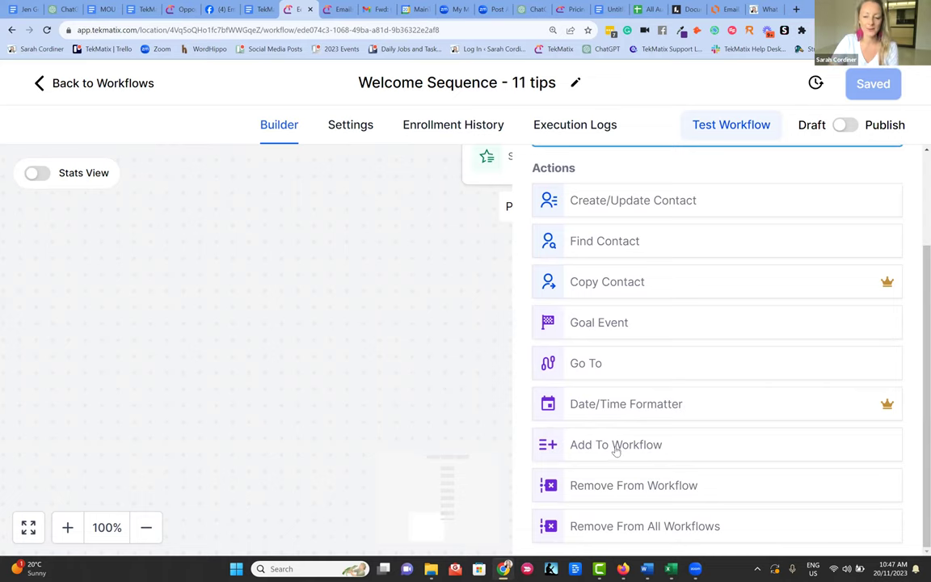
left_click(601, 447)
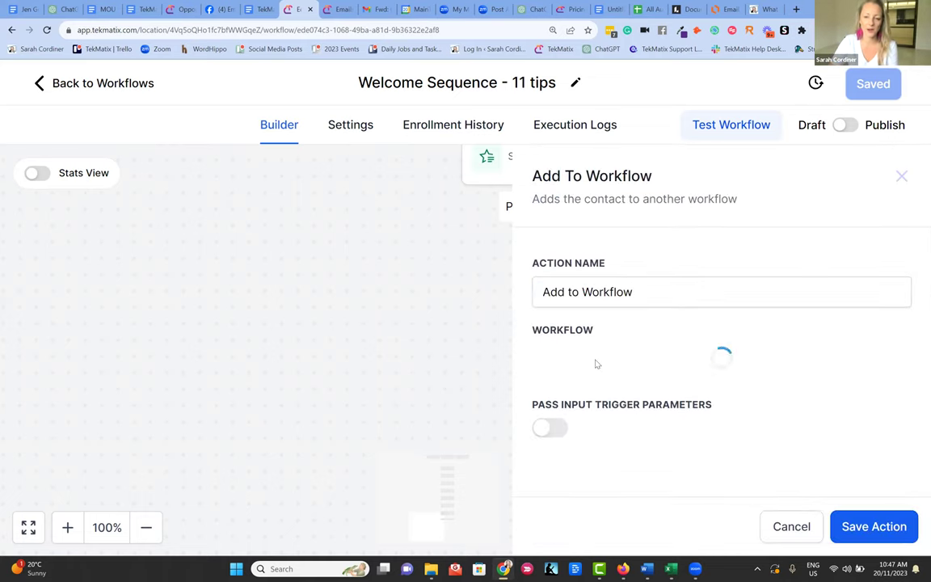
- Target the Long Term Nurture/Reactivation Email Sequence workflow and save the step
left_click(571, 368)
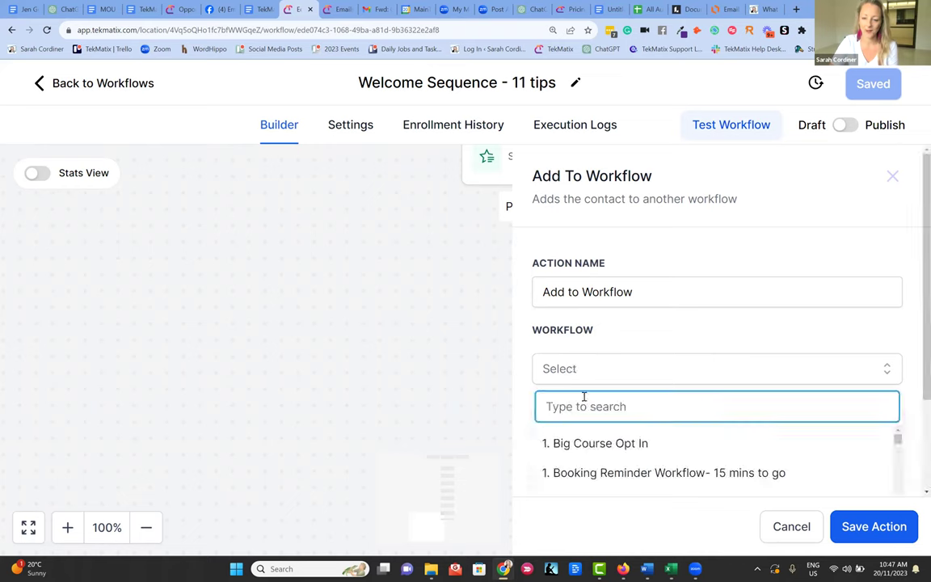
type("ong")
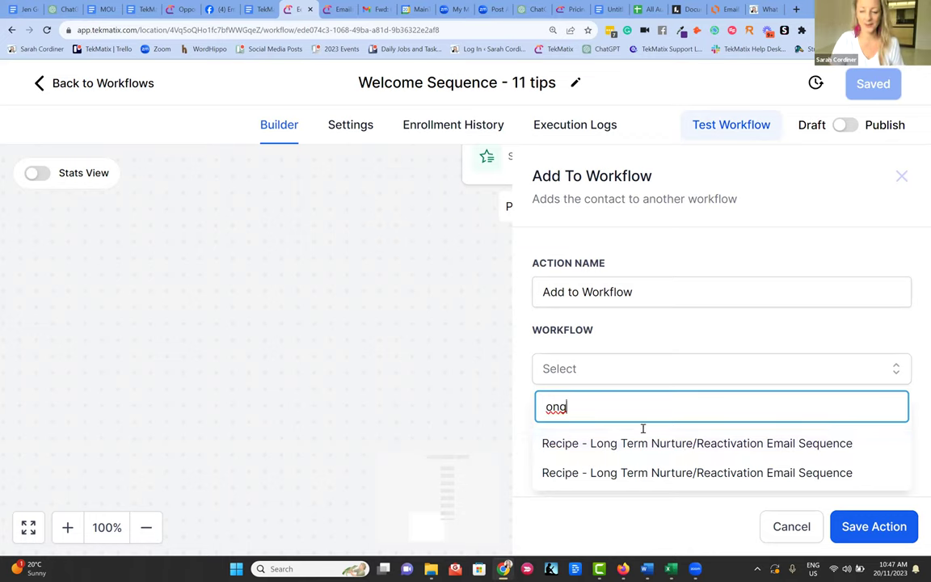
left_click(650, 443)
left_click(877, 529)
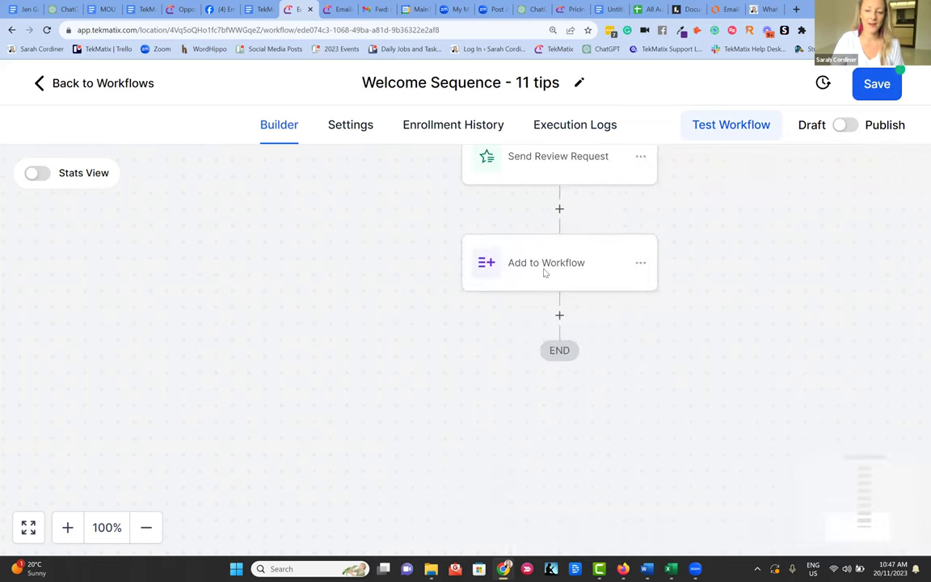
- Rename the step to 'MOve to ongoing nurture sequence' and save it
left_click(543, 273)
type("MOve")
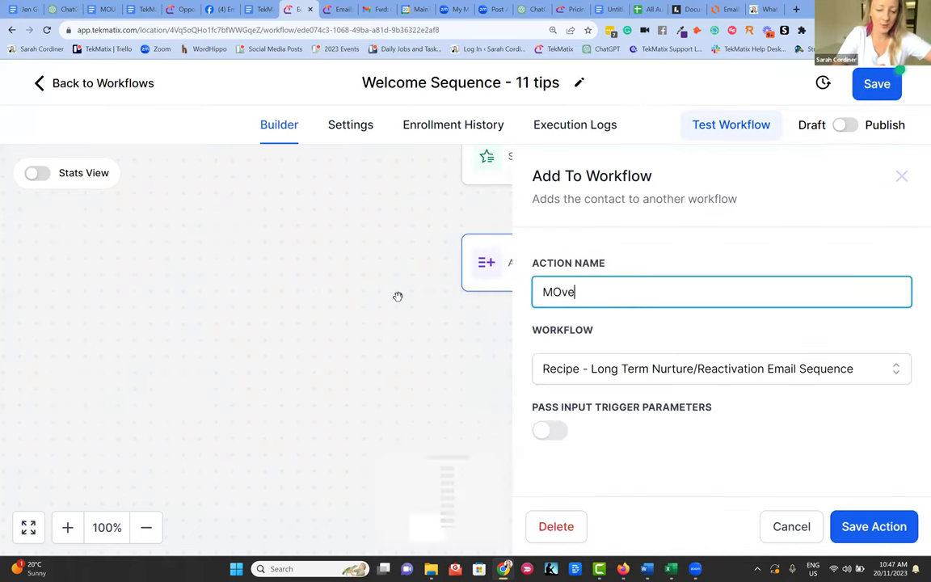
type(" to ongoing")
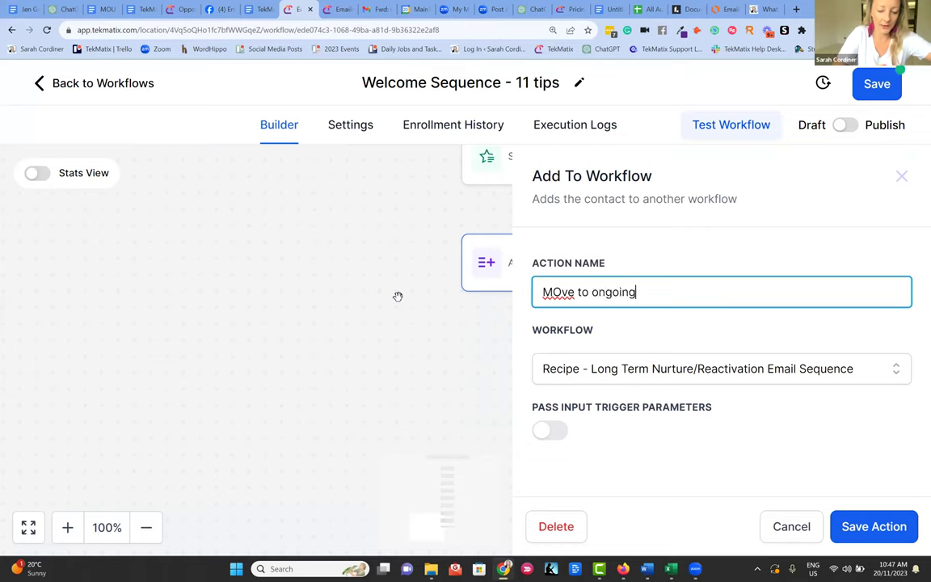
type(" nurture sequence")
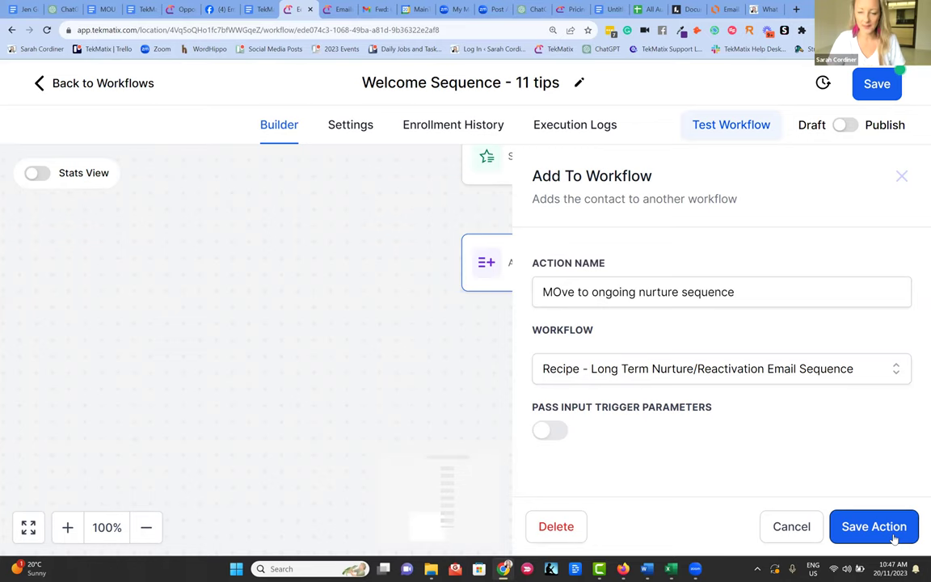
left_click(849, 534)
scroll(570, 244, "up", 3)
scroll(569, 235, "up", 5)
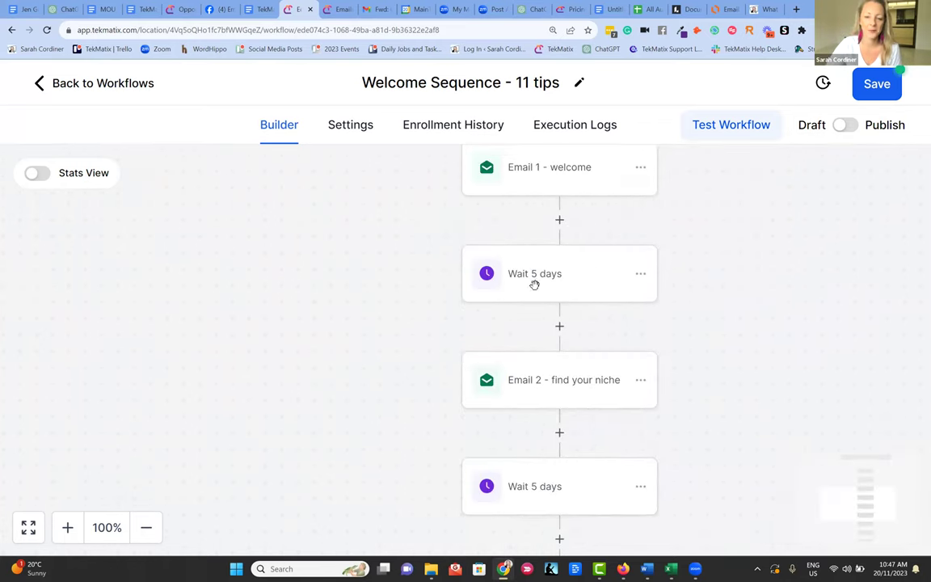
scroll(534, 271, "down", 2)
scroll(547, 318, "down", 5)
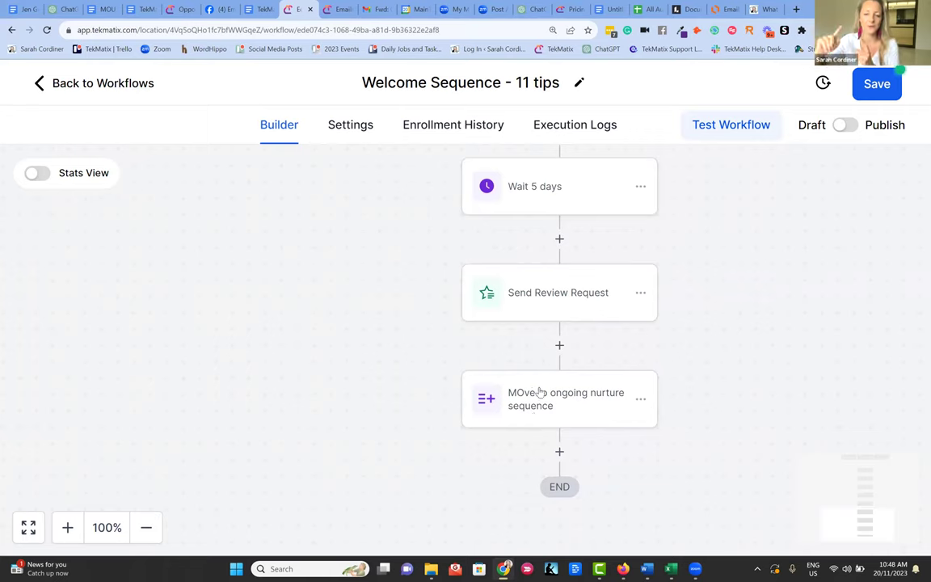
scroll(538, 386, "up", 5)
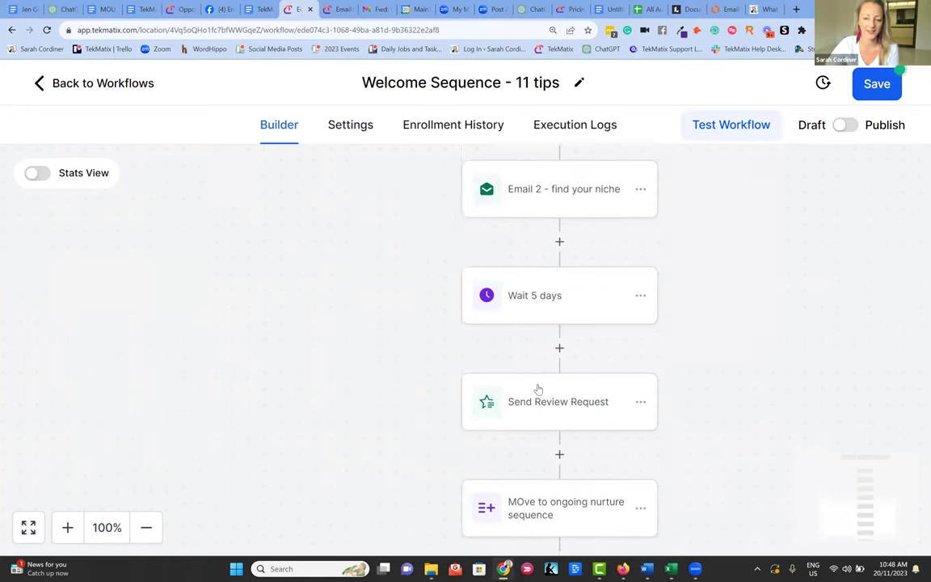
scroll(537, 383, "up", 5)
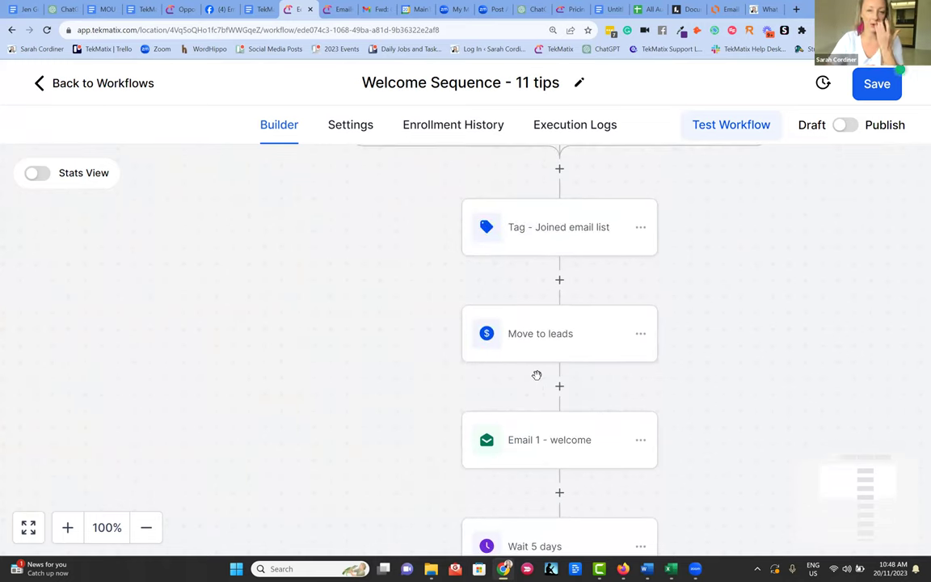
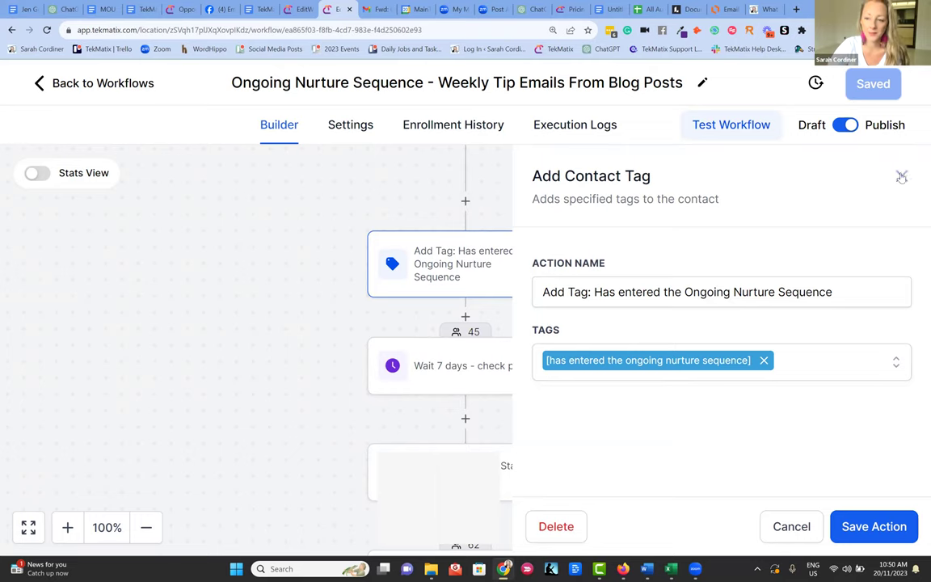
- Review the 'Send Email - Tech Stack List' step's subject and template, then close its details
scroll(533, 315, "down", 1)
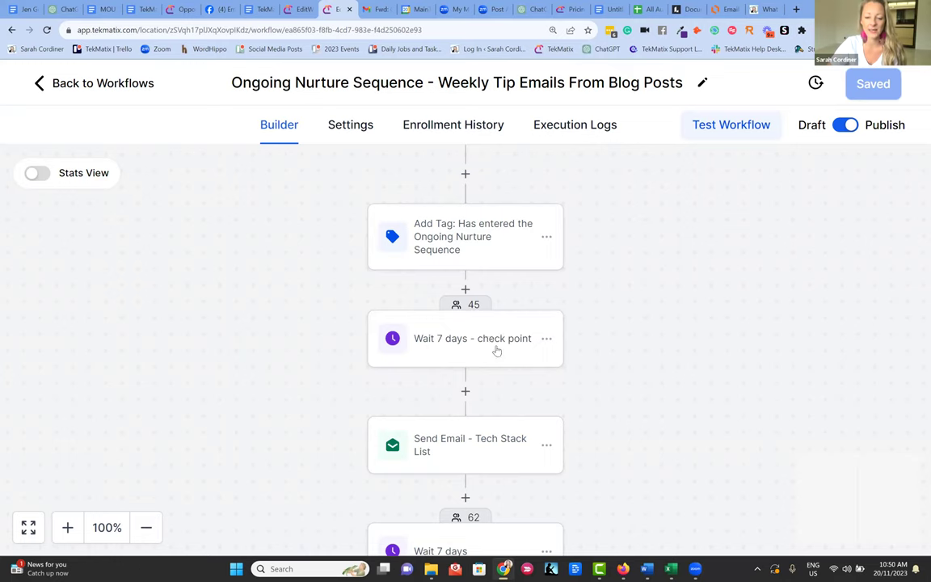
scroll(467, 363, "down", 2)
left_click_drag(469, 386, 469, 331)
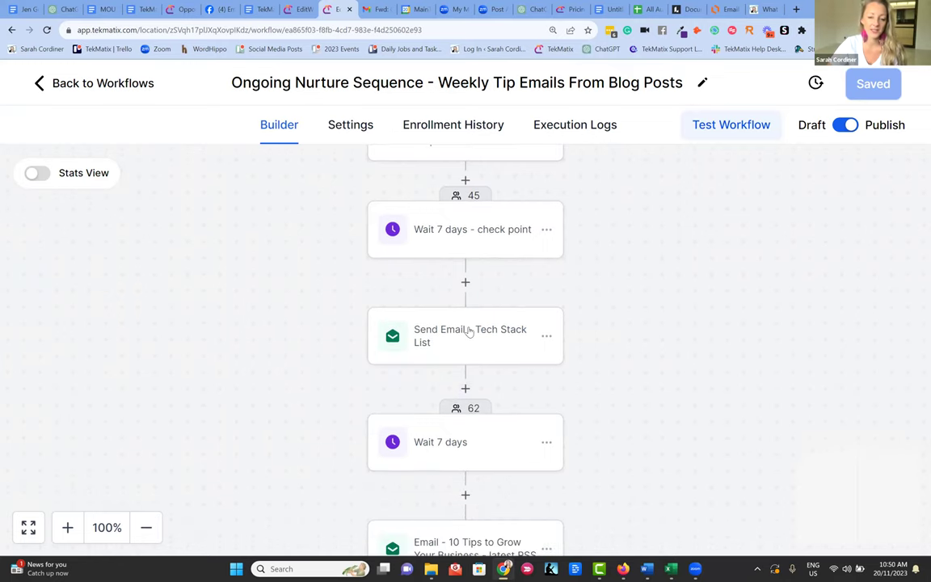
left_click(468, 331)
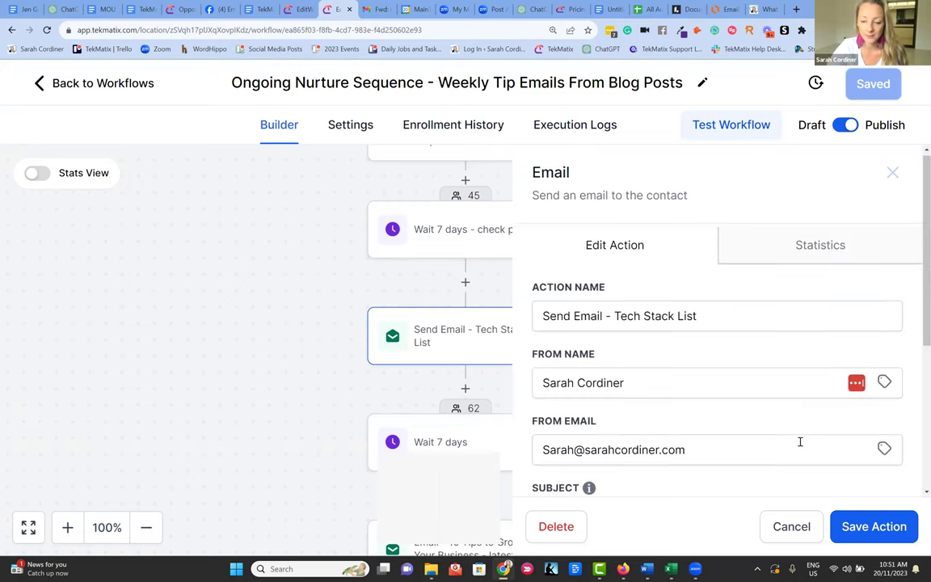
scroll(800, 441, "down", 3)
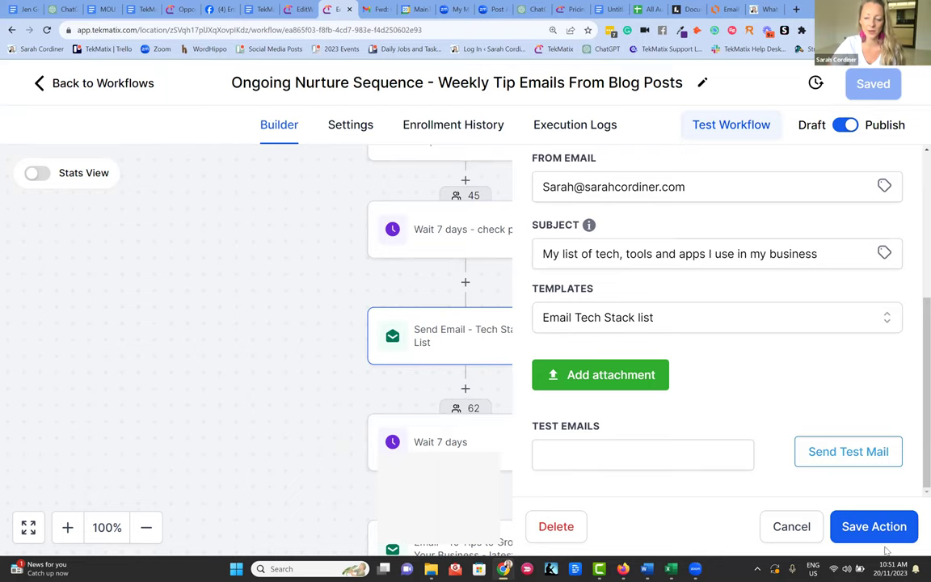
left_click(792, 530)
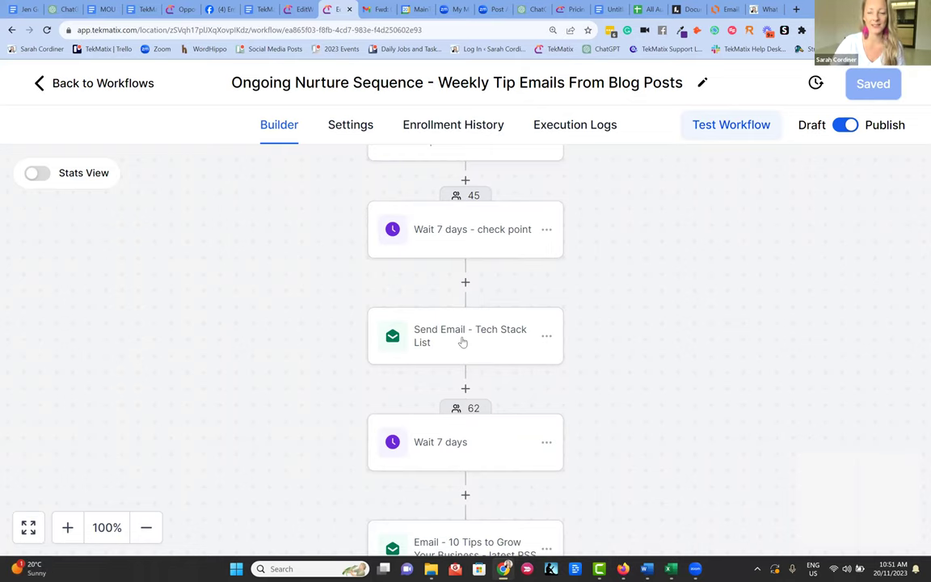
scroll(506, 282, "down", 1)
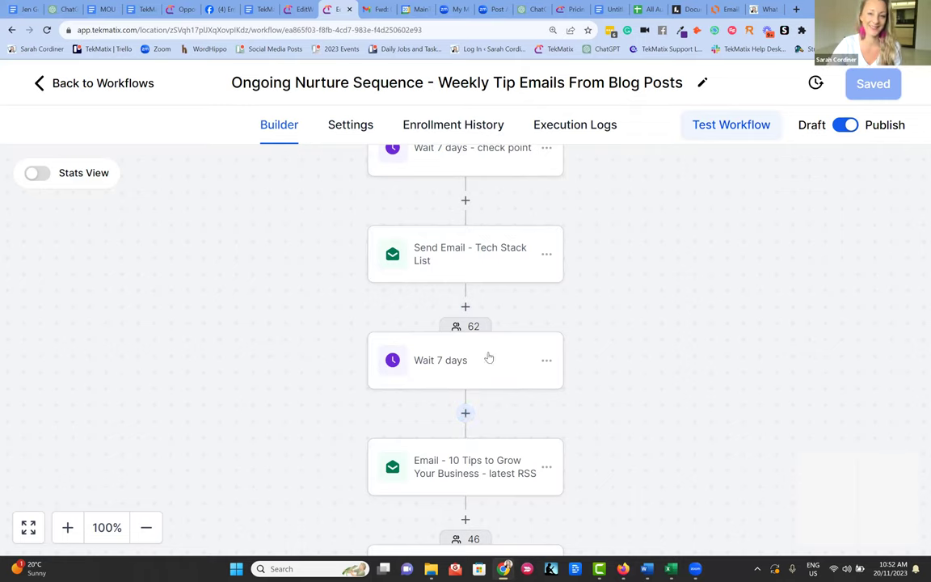
scroll(488, 357, "down", 2)
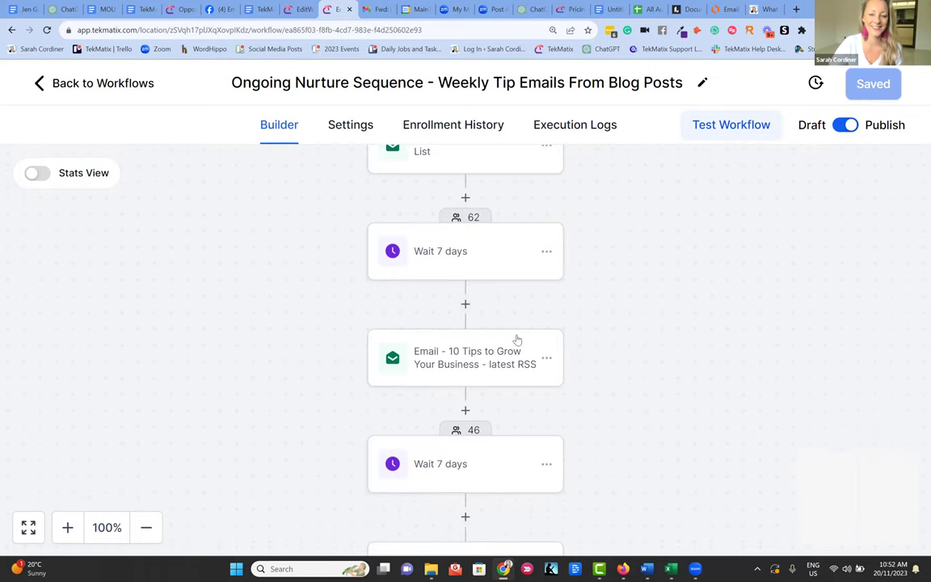
scroll(517, 337, "down", 2)
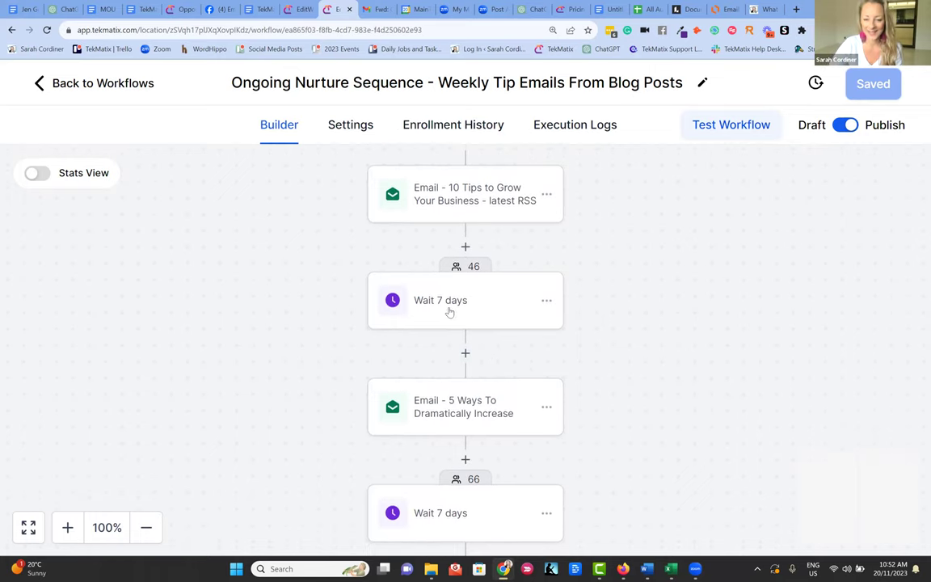
scroll(451, 421, "down", 1)
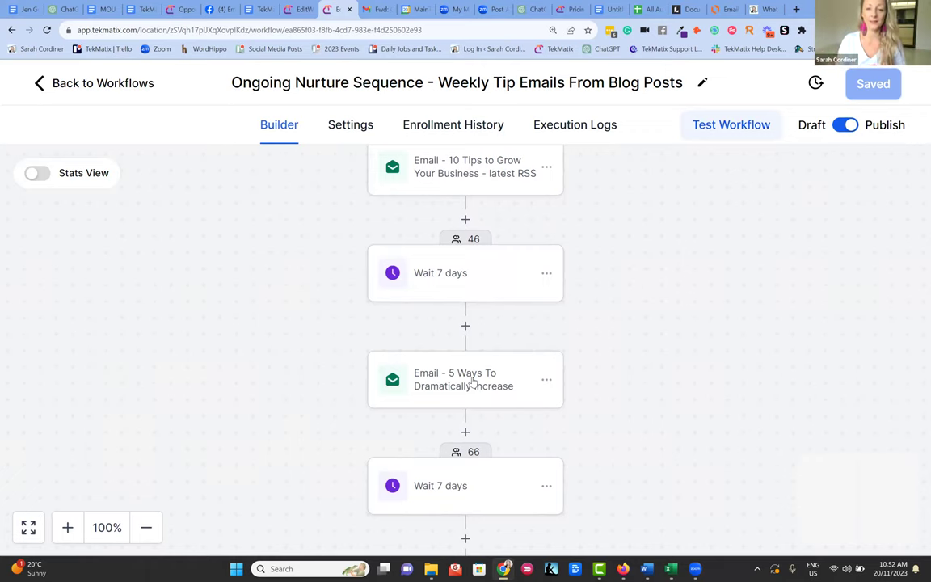
scroll(521, 316, "down", 3)
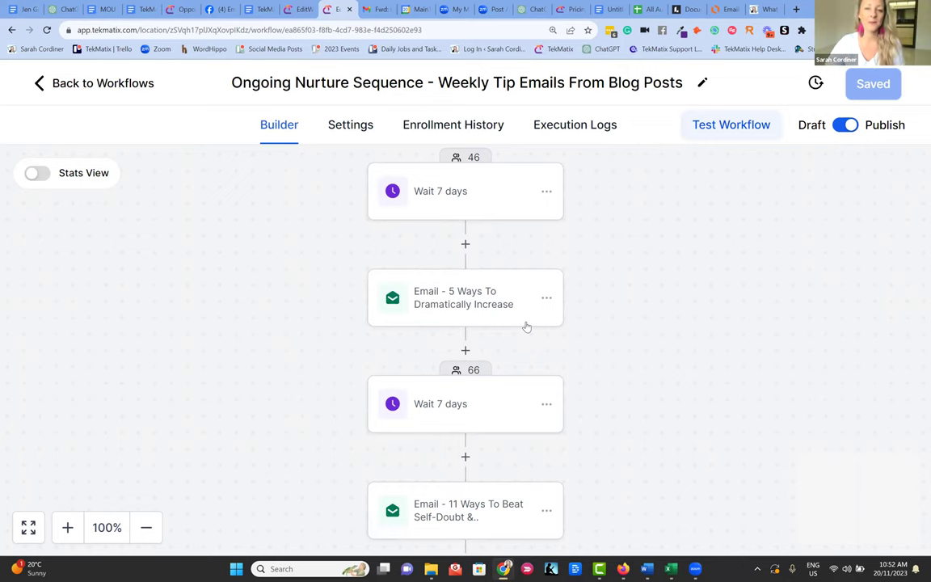
scroll(692, 336, "down", 3)
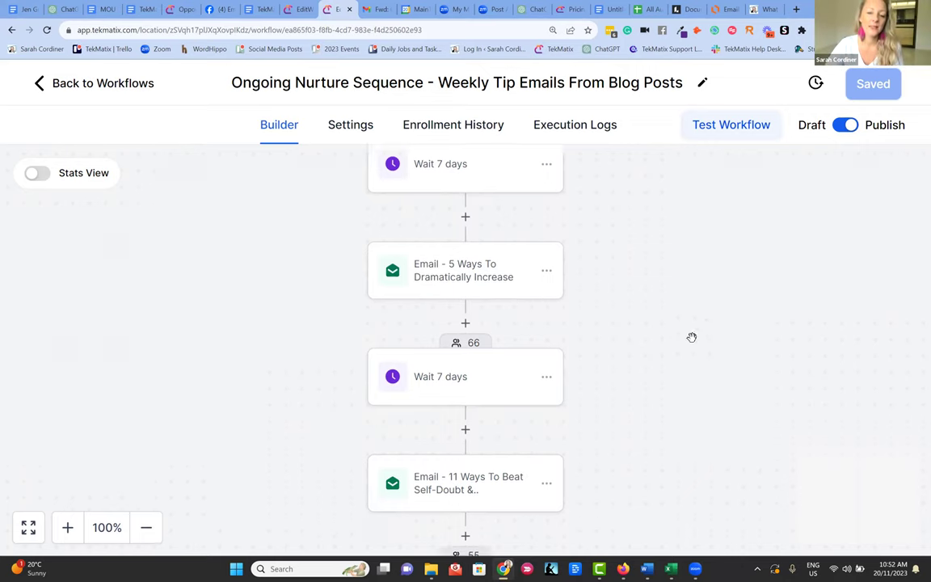
scroll(653, 344, "down", 5)
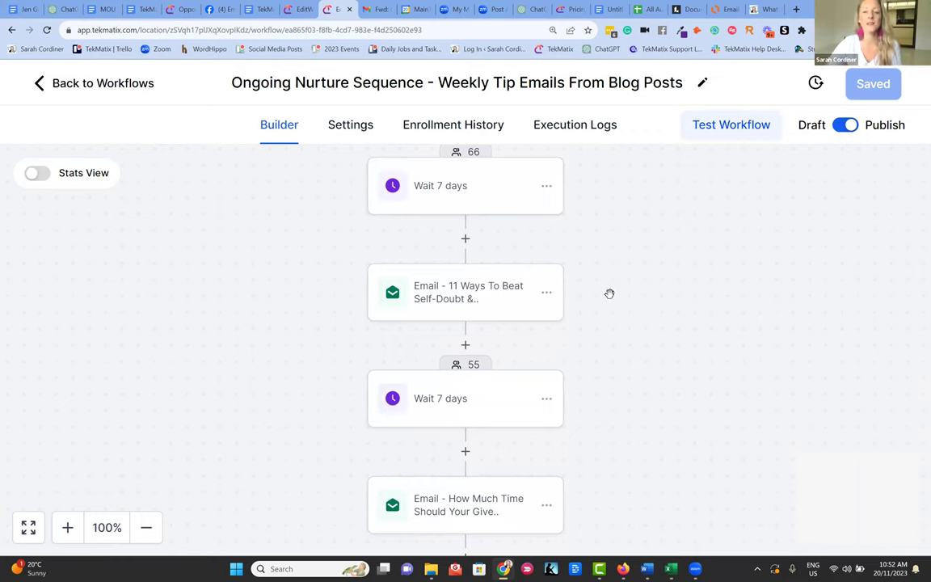
scroll(607, 291, "down", 3)
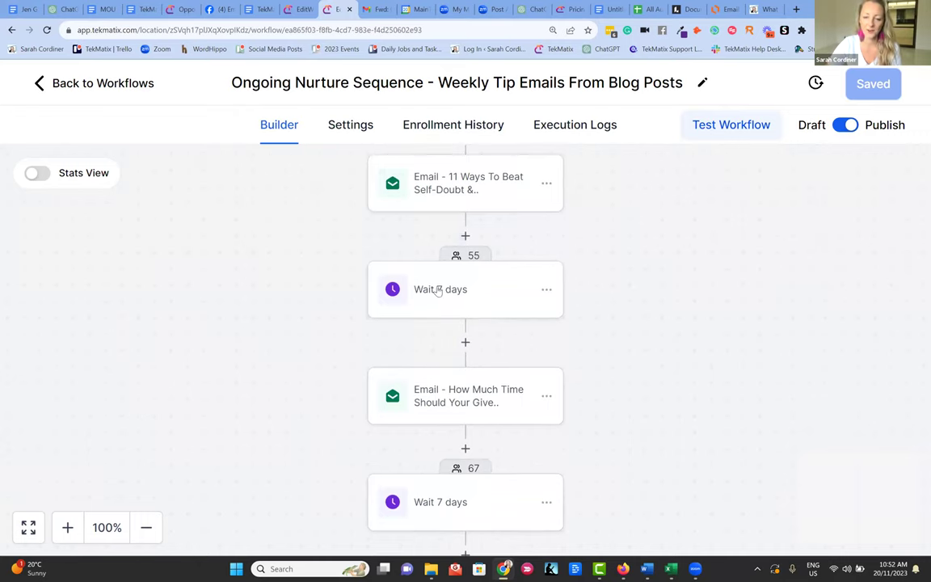
scroll(489, 376, "down", 3)
scroll(475, 393, "down", 6)
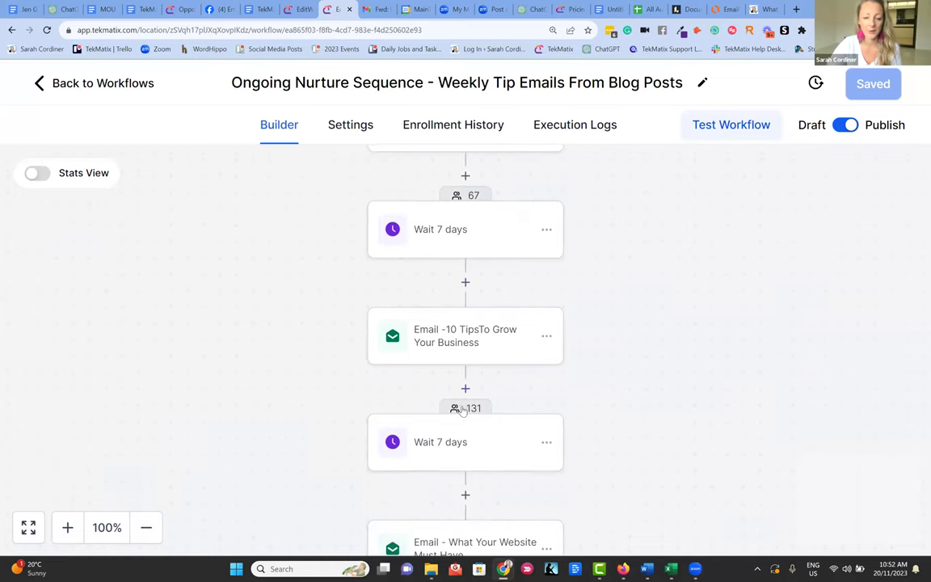
scroll(469, 371, "down", 4)
scroll(461, 388, "down", 2)
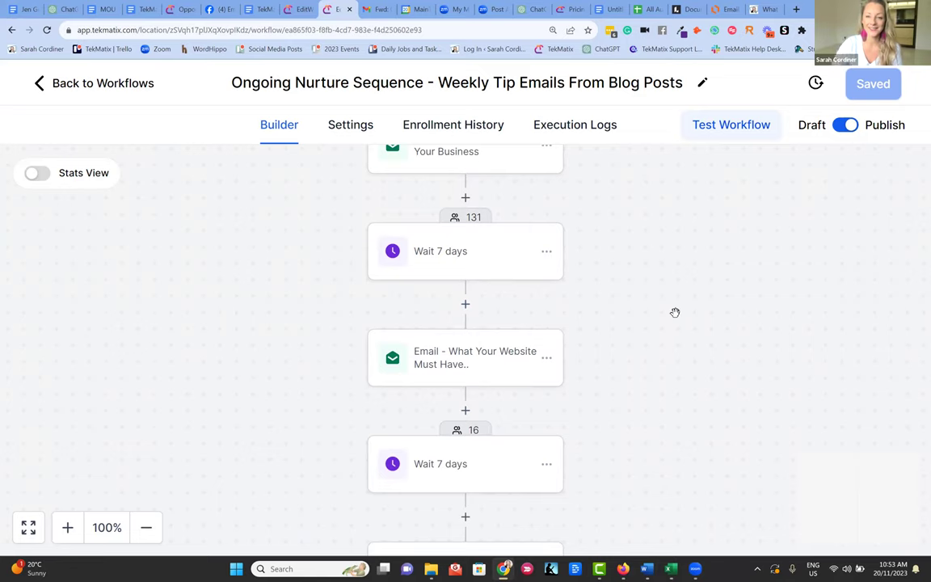
scroll(635, 299, "down", 20)
scroll(628, 295, "down", 12)
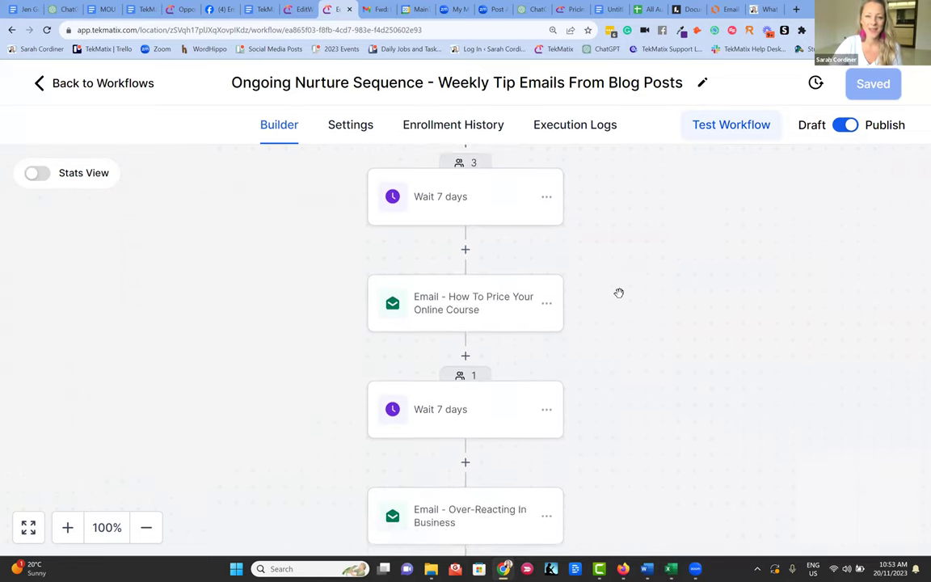
scroll(619, 292, "down", 10)
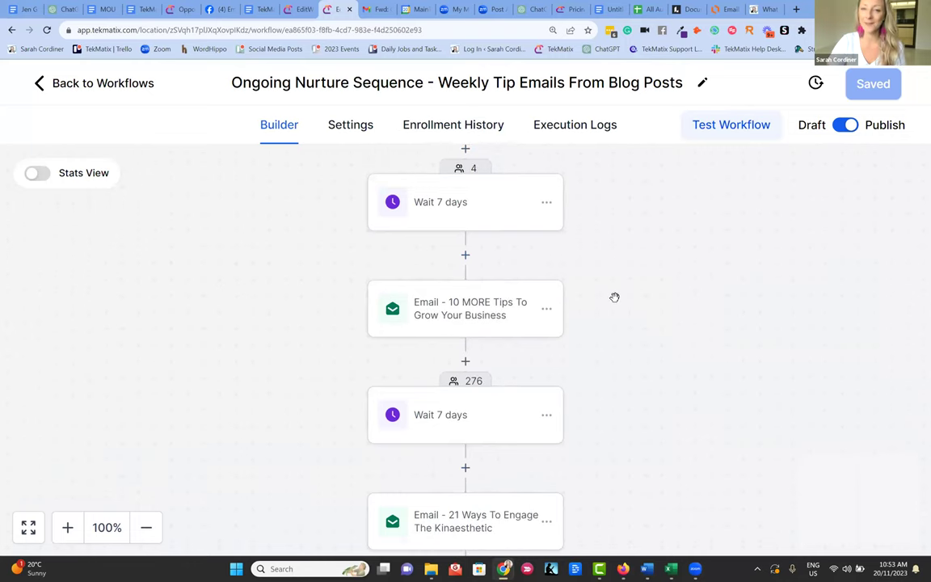
scroll(606, 287, "down", 3)
scroll(626, 283, "down", 10)
scroll(639, 267, "down", 10)
scroll(639, 275, "down", 10)
scroll(646, 262, "down", 10)
scroll(645, 268, "down", 5)
scroll(644, 269, "down", 2)
scroll(643, 265, "down", 10)
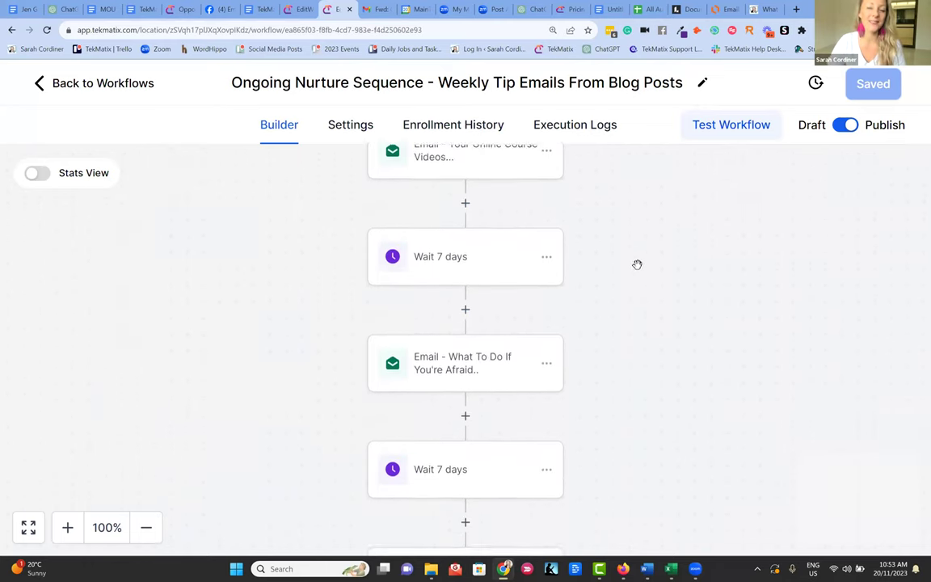
scroll(631, 274, "down", 6)
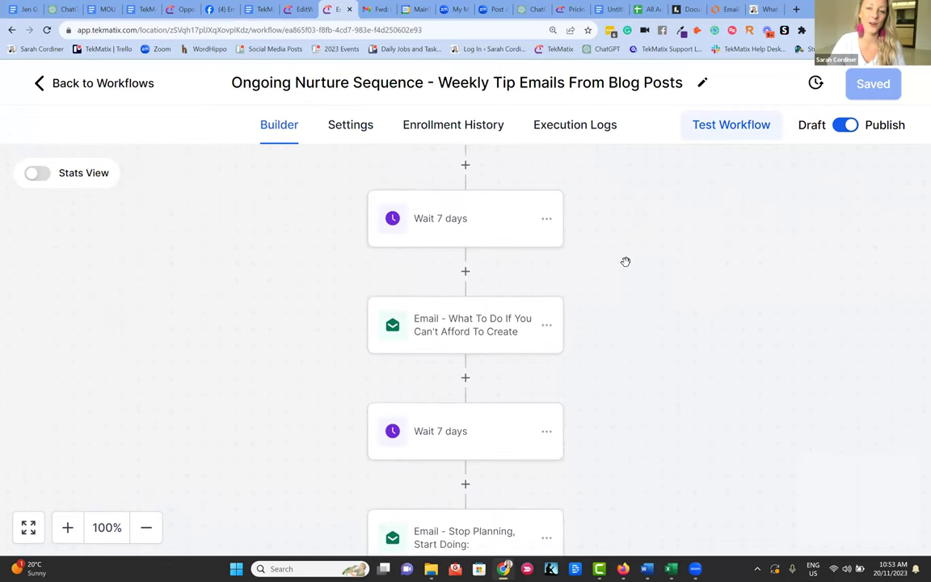
scroll(614, 250, "down", 8)
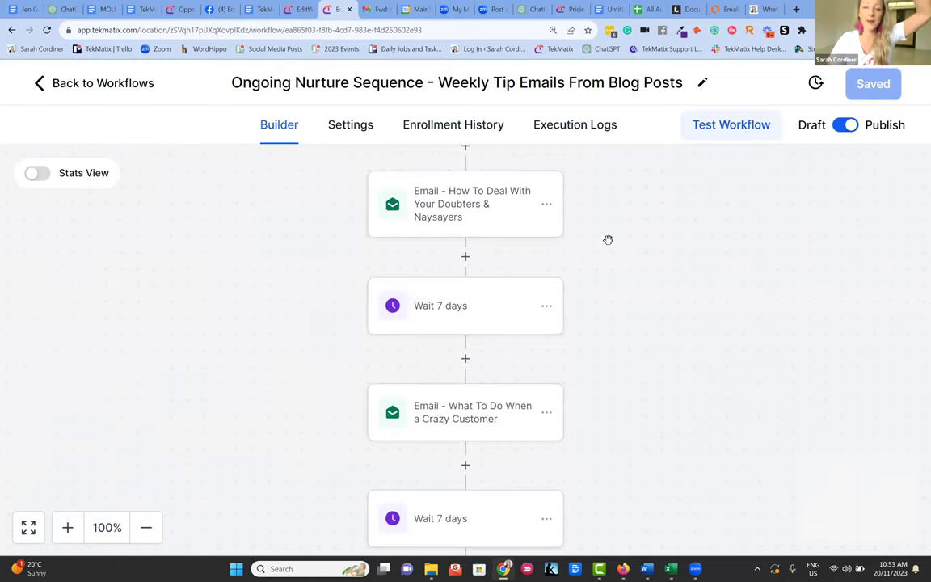
scroll(607, 247, "down", 7)
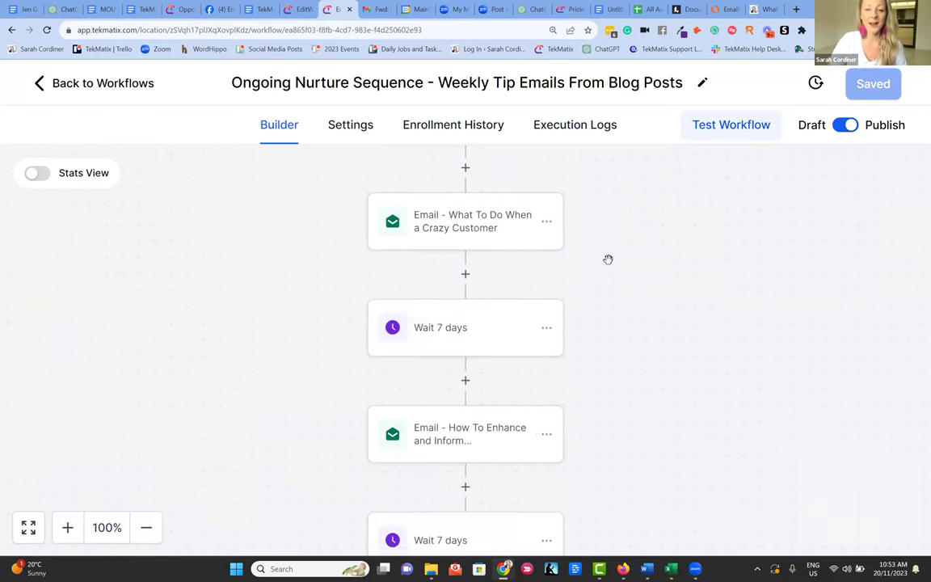
scroll(600, 257, "down", 9)
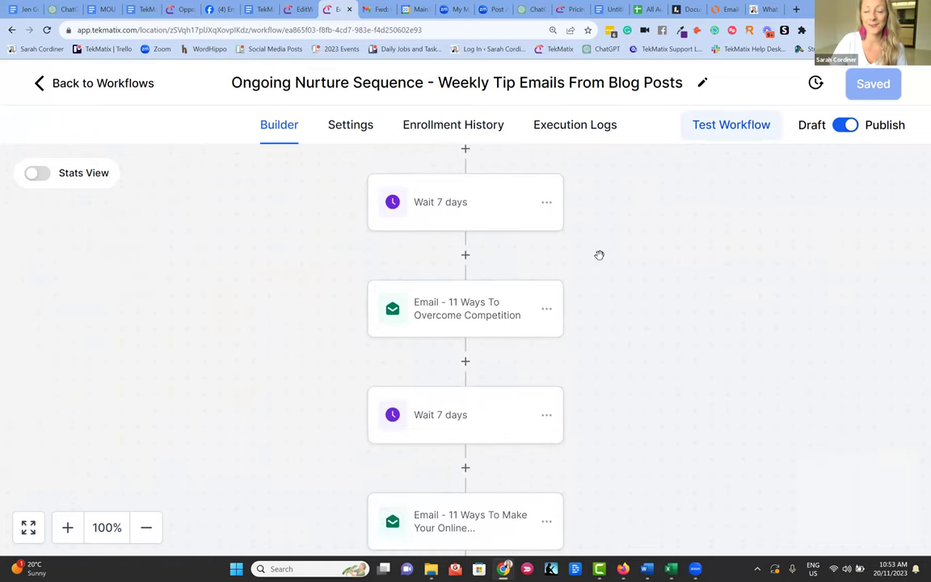
scroll(602, 256, "down", 9)
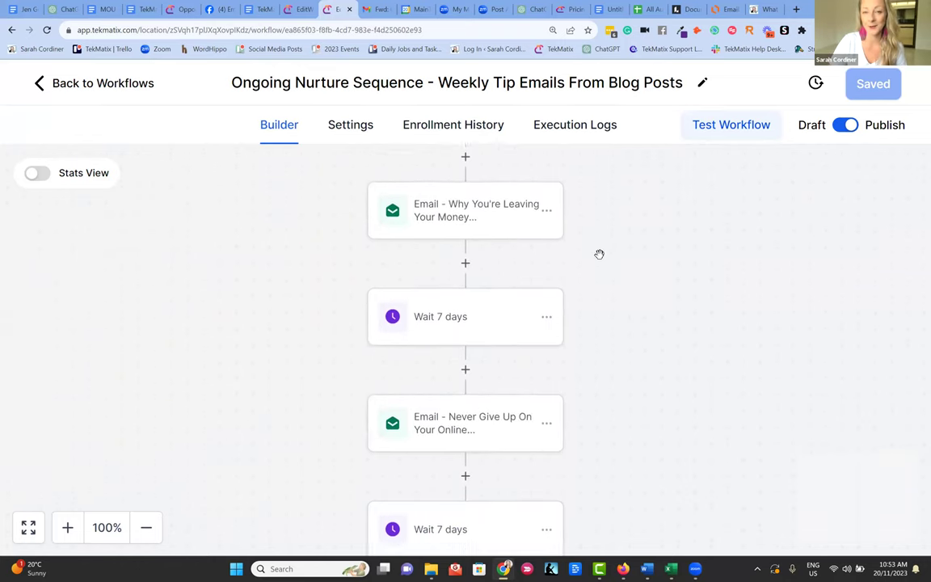
scroll(597, 251, "down", 12)
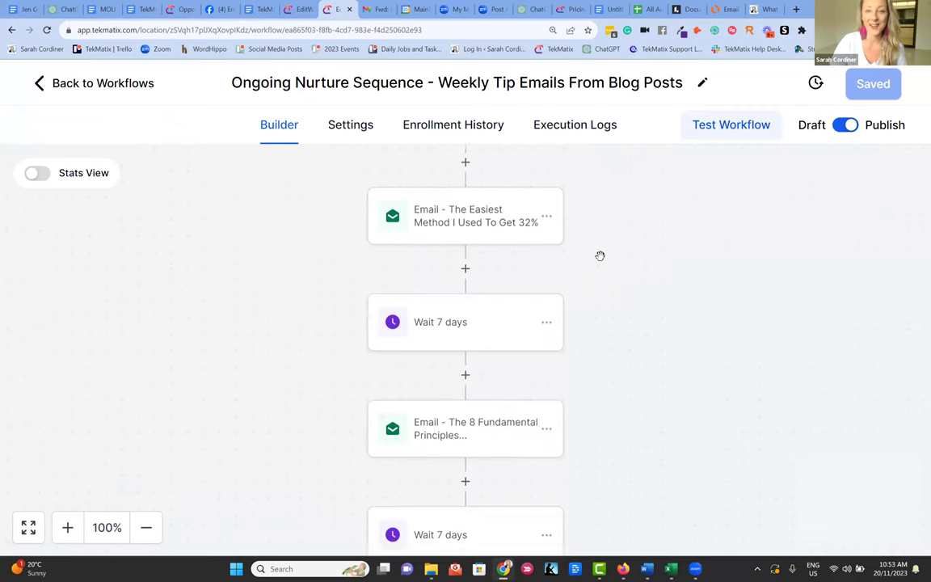
scroll(599, 256, "down", 10)
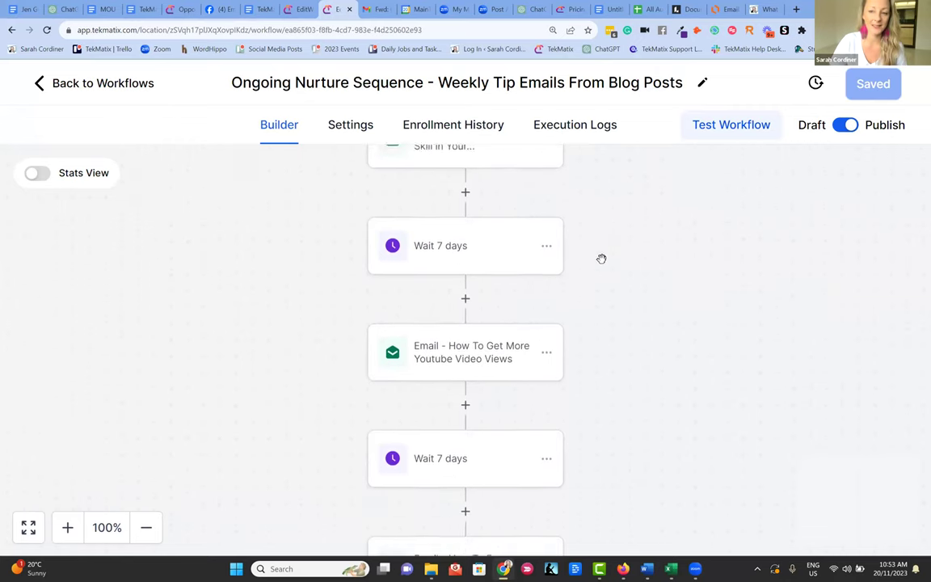
scroll(601, 258, "down", 6)
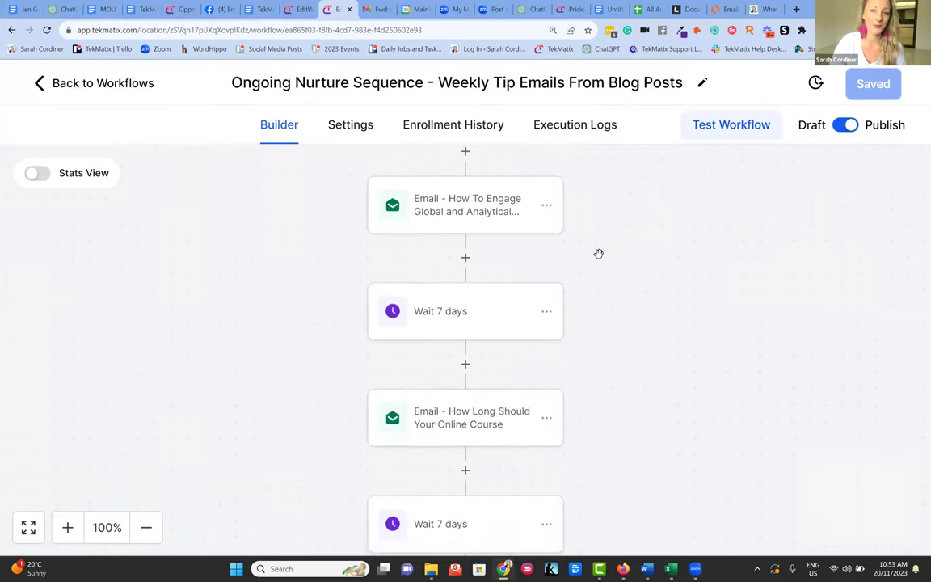
scroll(604, 260, "down", 7)
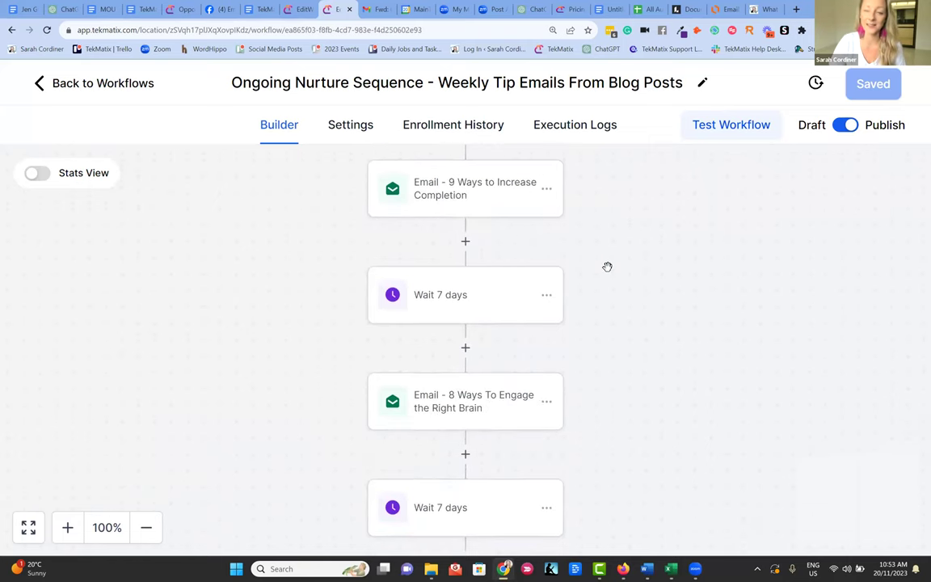
scroll(606, 262, "down", 5)
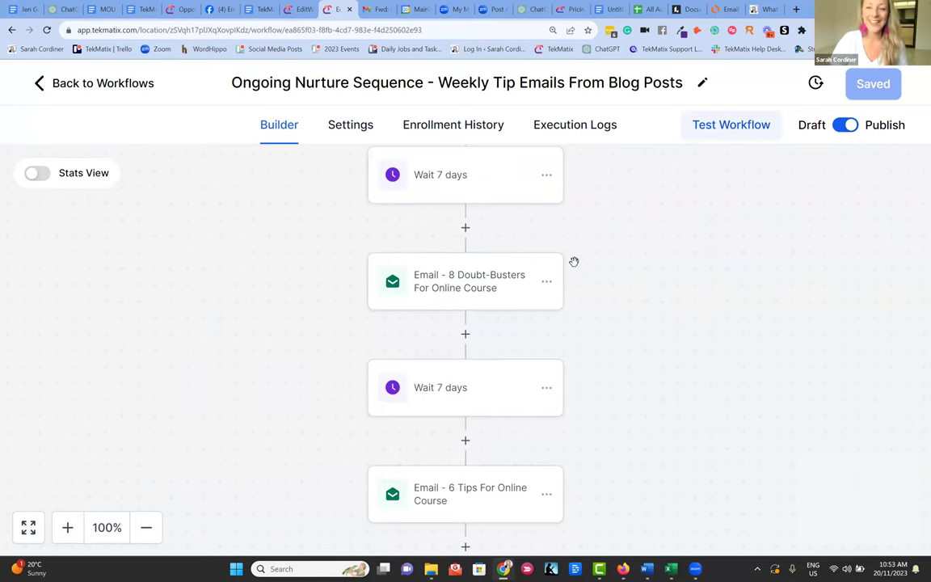
scroll(586, 256, "down", 2)
scroll(565, 240, "down", 4)
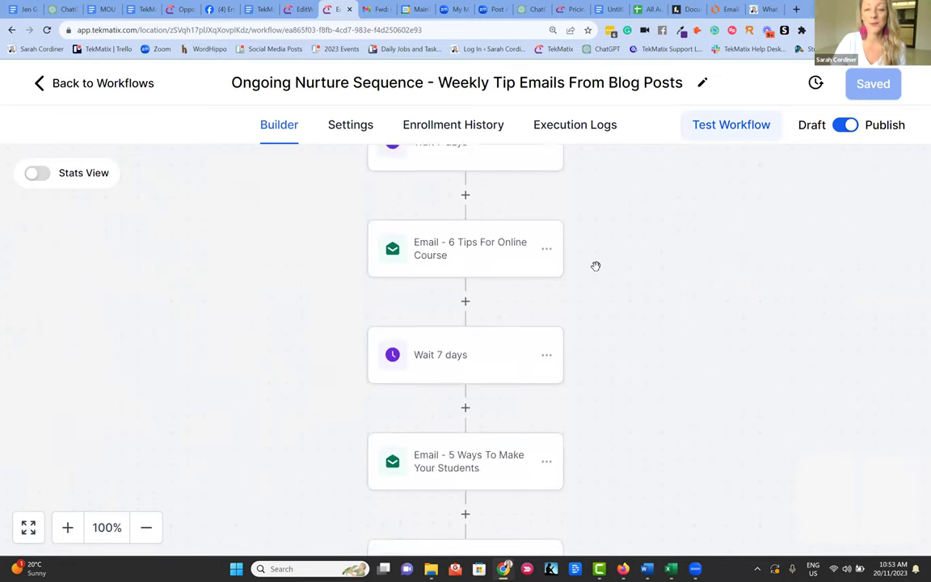
scroll(635, 256, "down", 1)
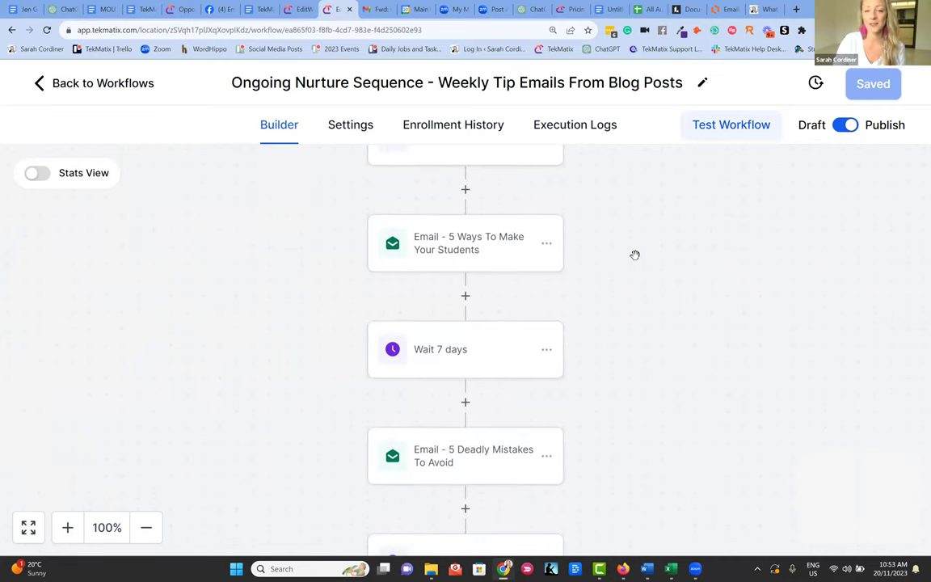
scroll(635, 256, "down", 1)
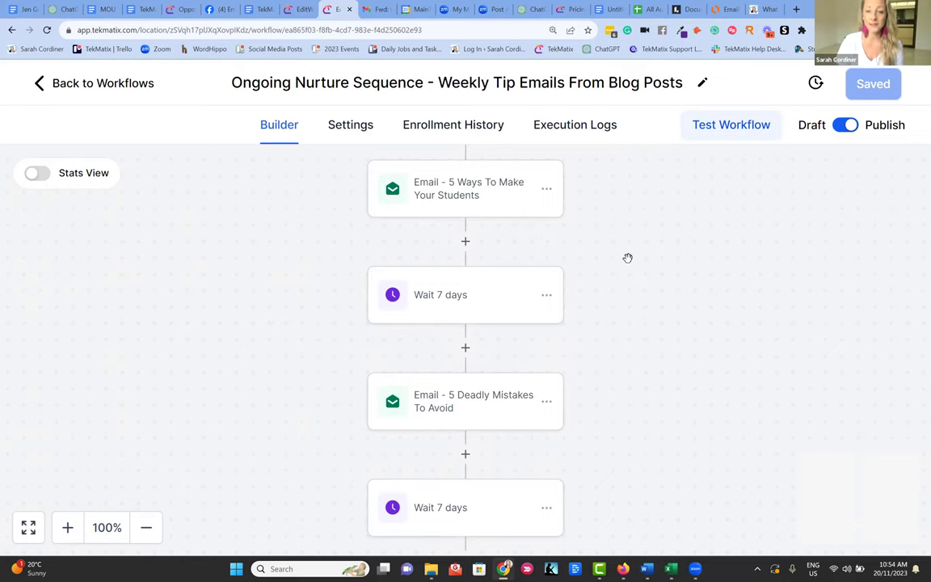
- Leave the Welcome Sequence builder for the workflow list and go to Task & Project Manager
left_click(296, 9)
left_click(36, 83)
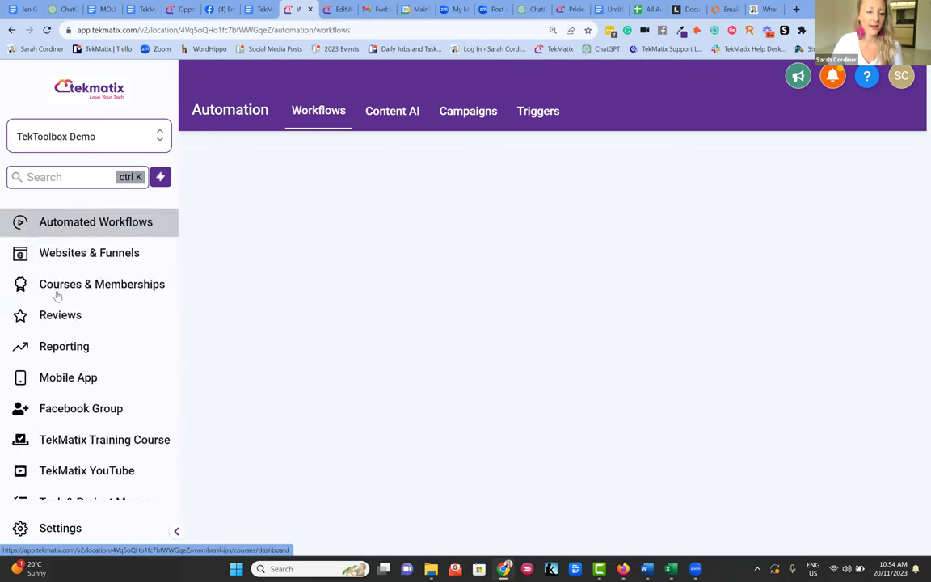
scroll(57, 295, "down", 1)
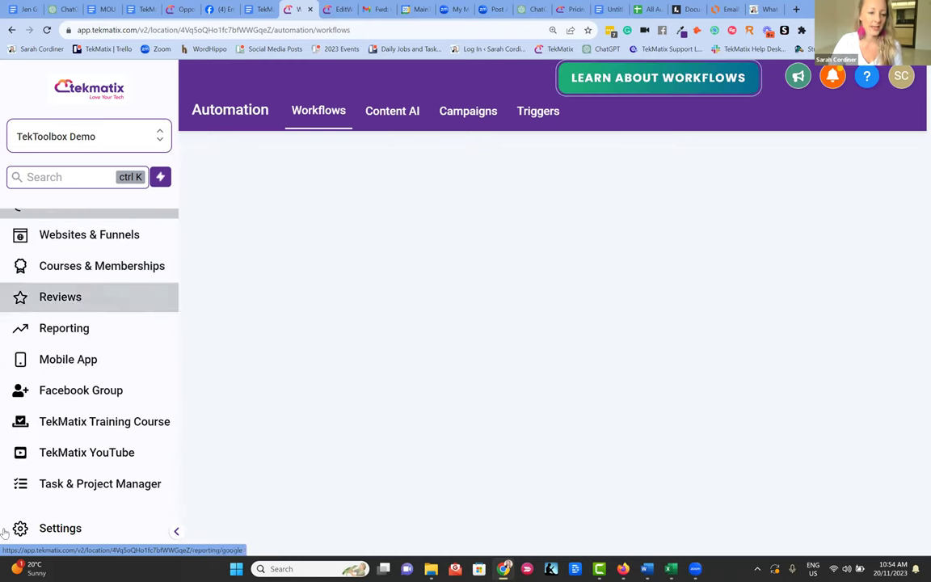
left_click(60, 491)
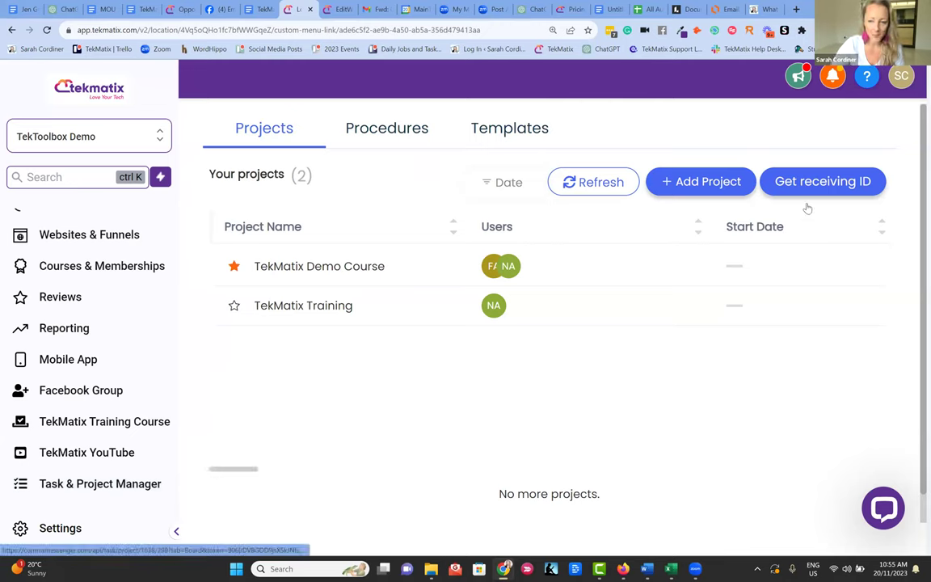
- View the TekMatix Demo Course project, then return to the Ongoing Nurture Sequence builder
left_click(279, 257)
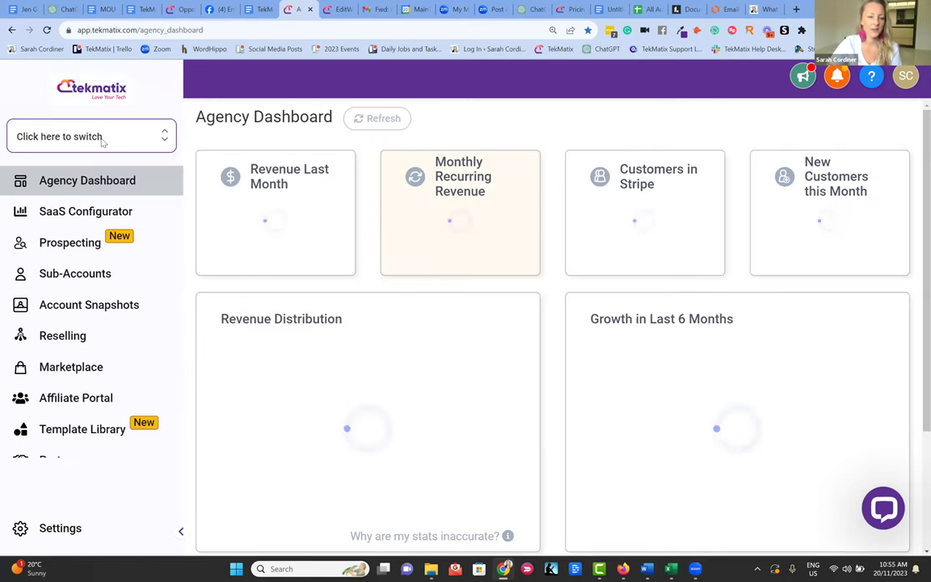
left_click(335, 8)
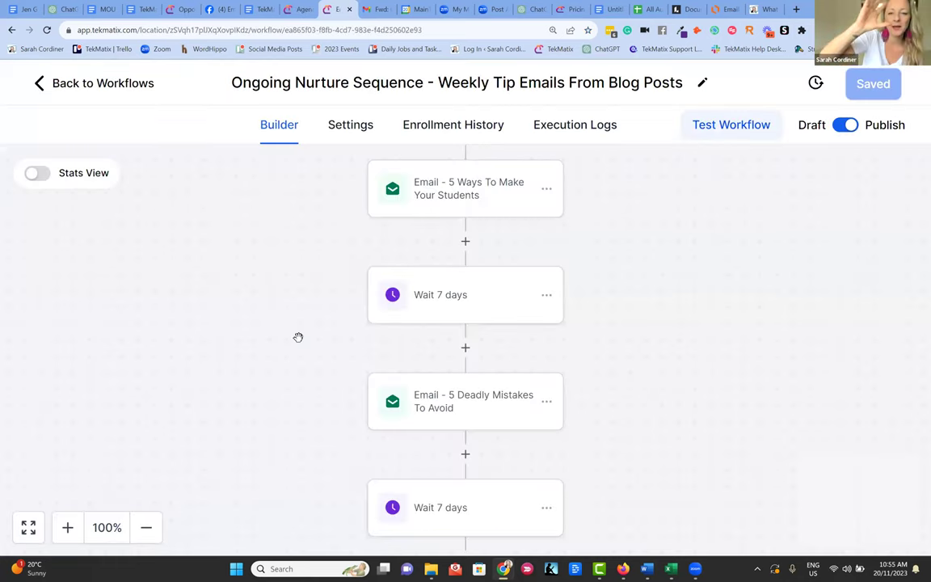
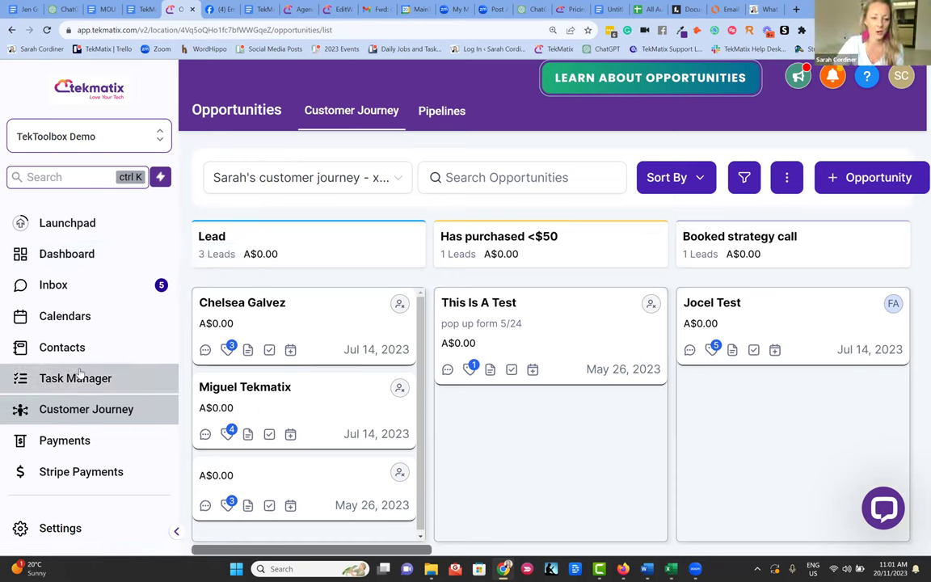
- Go to Automated Workflows and start creating a new workflow
scroll(81, 372, "down", 3)
scroll(81, 363, "down", 2)
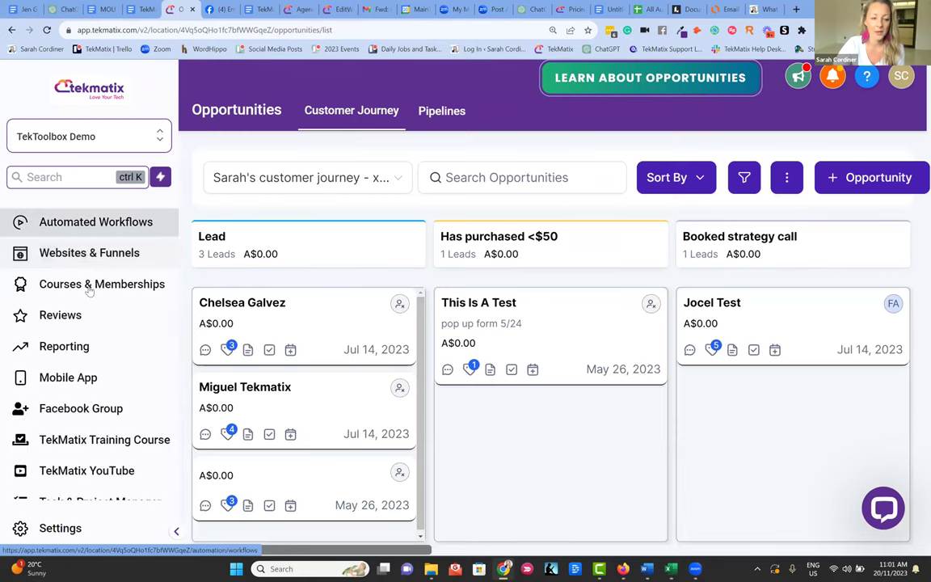
left_click(95, 236)
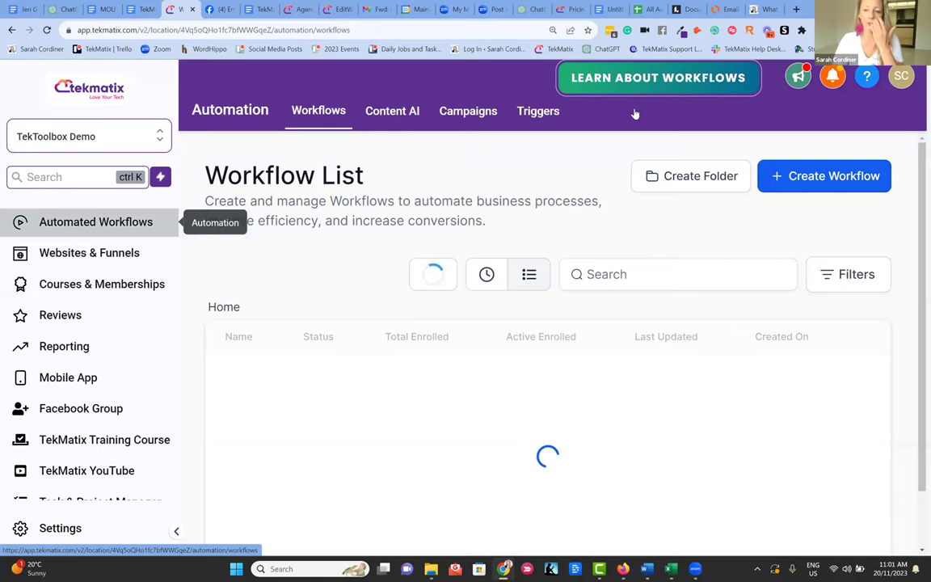
left_click(771, 178)
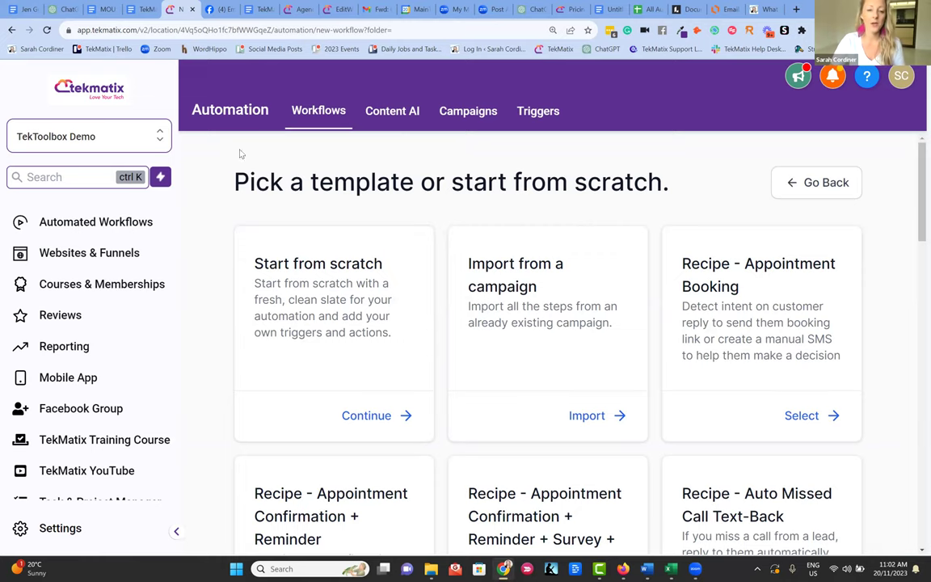
- Start a blank workflow, rename it 'Membership workflow', and open the first step's action picker
left_click(366, 414)
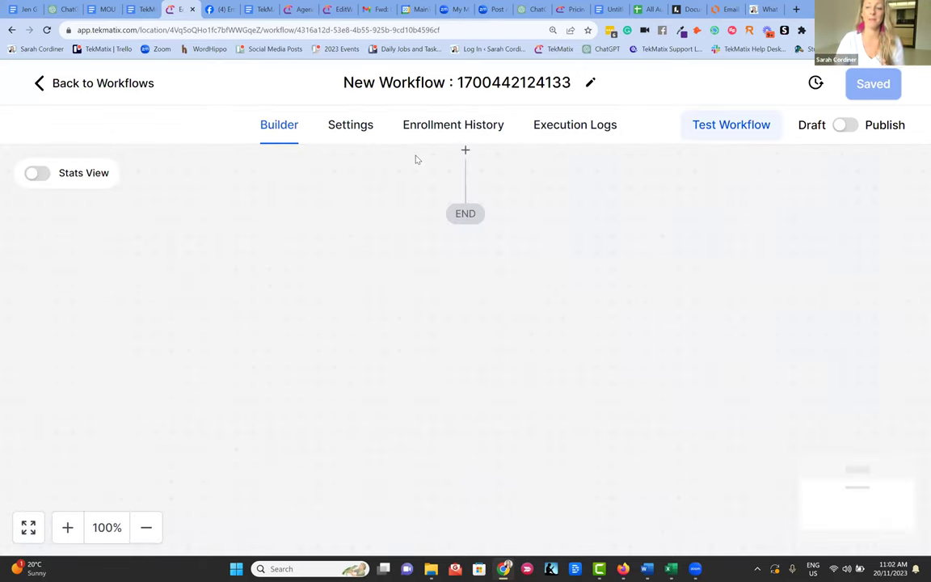
left_click(437, 80)
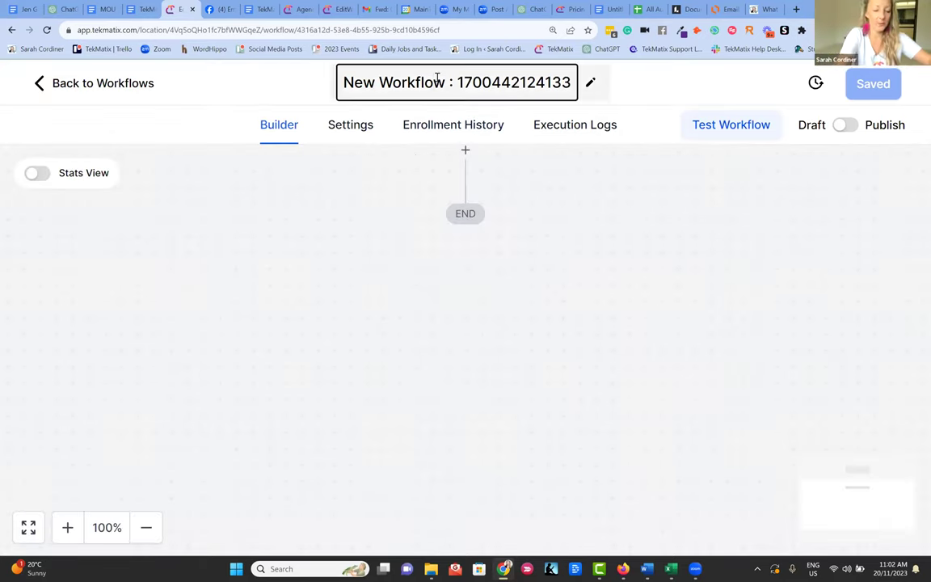
triple_click(437, 79)
type("M")
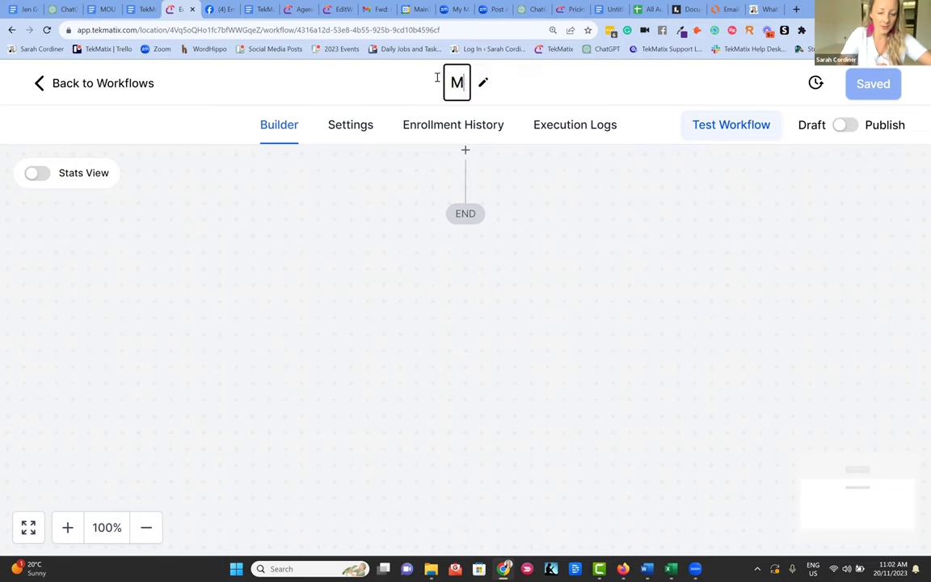
type("embership workflow")
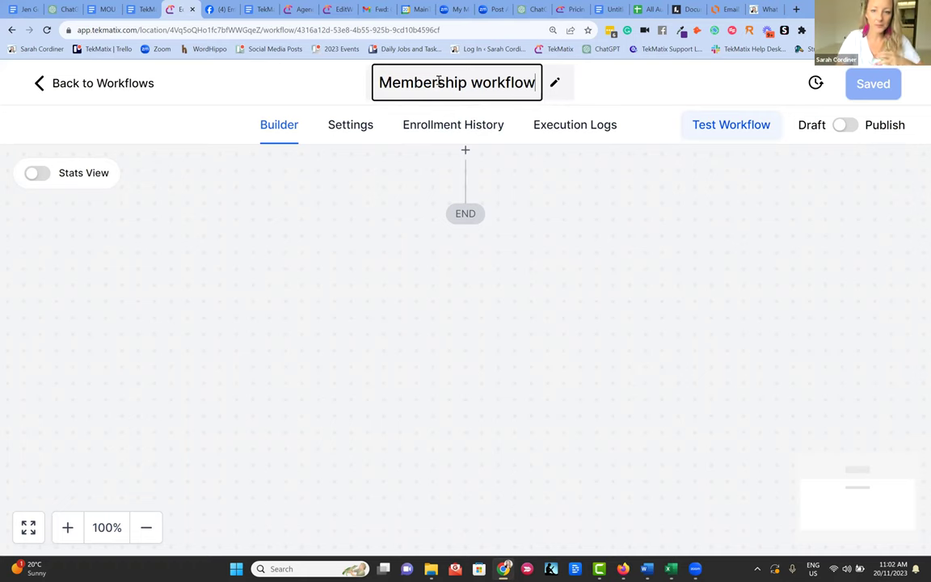
left_click(524, 185)
left_click(466, 149)
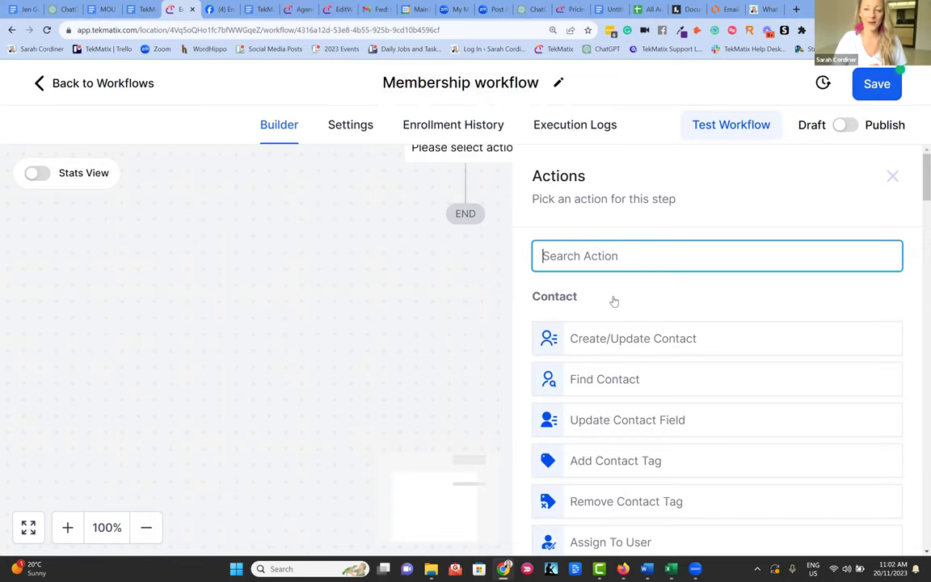
- Add a Membership Grant Offer action as the first step
scroll(614, 299, "down", 2)
scroll(623, 314, "down", 15)
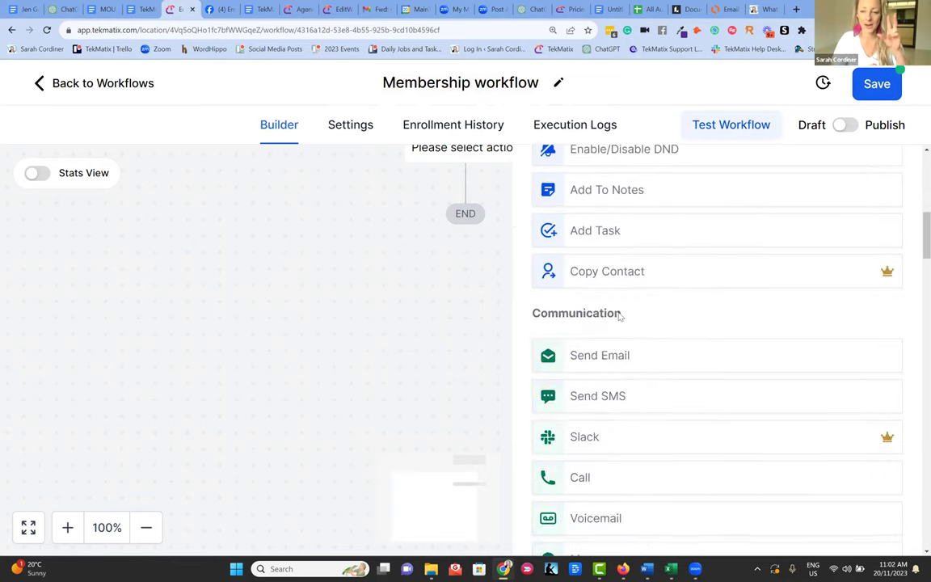
scroll(623, 312, "down", 5)
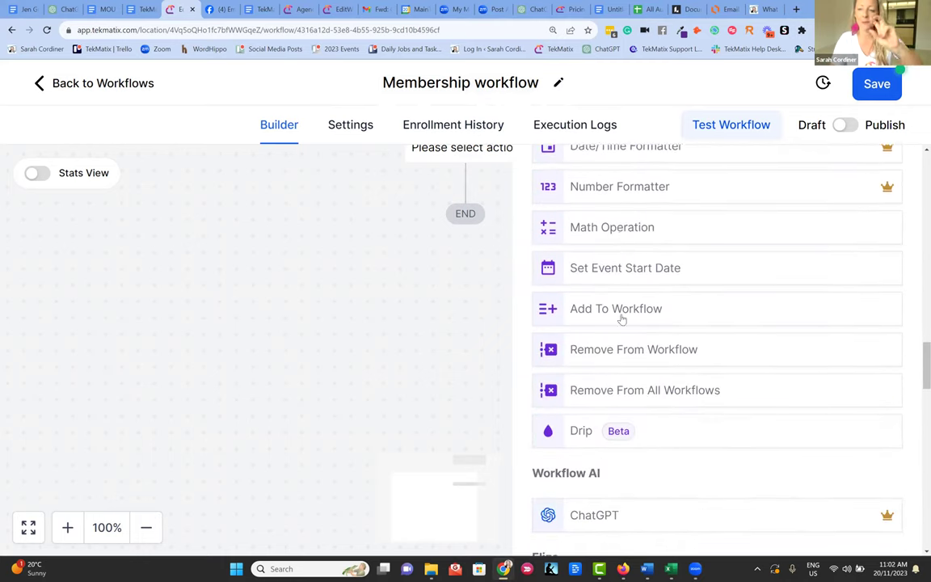
scroll(614, 331, "down", 6)
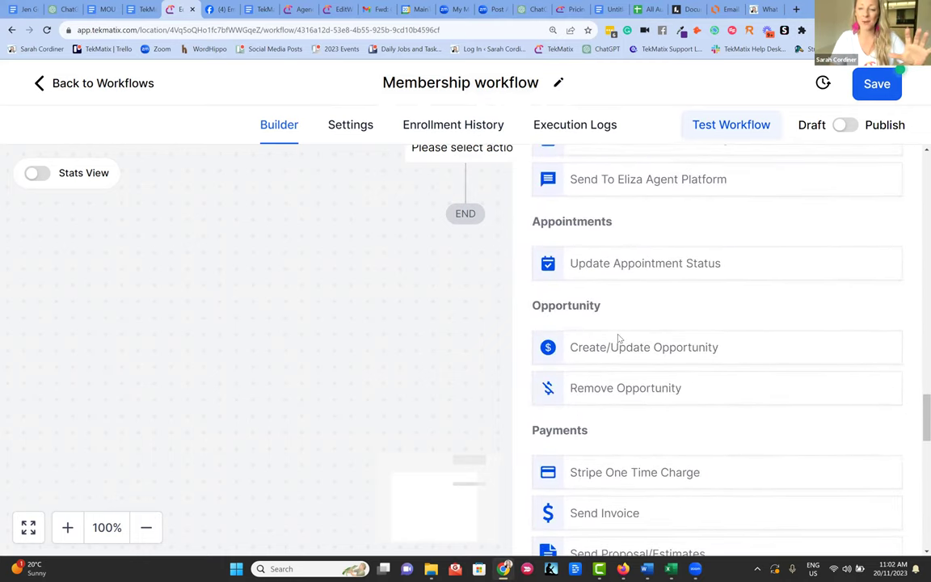
scroll(611, 330, "down", 8)
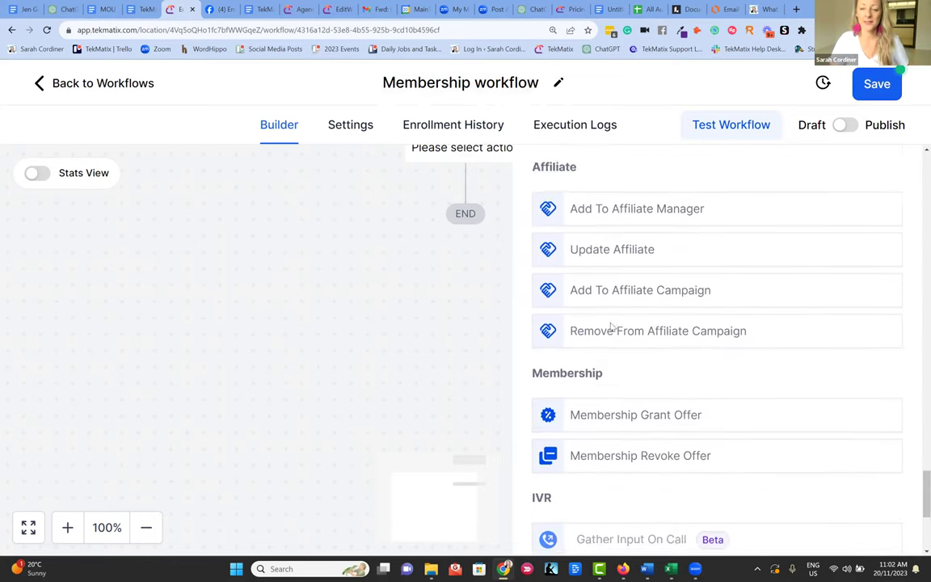
scroll(606, 323, "up", 2)
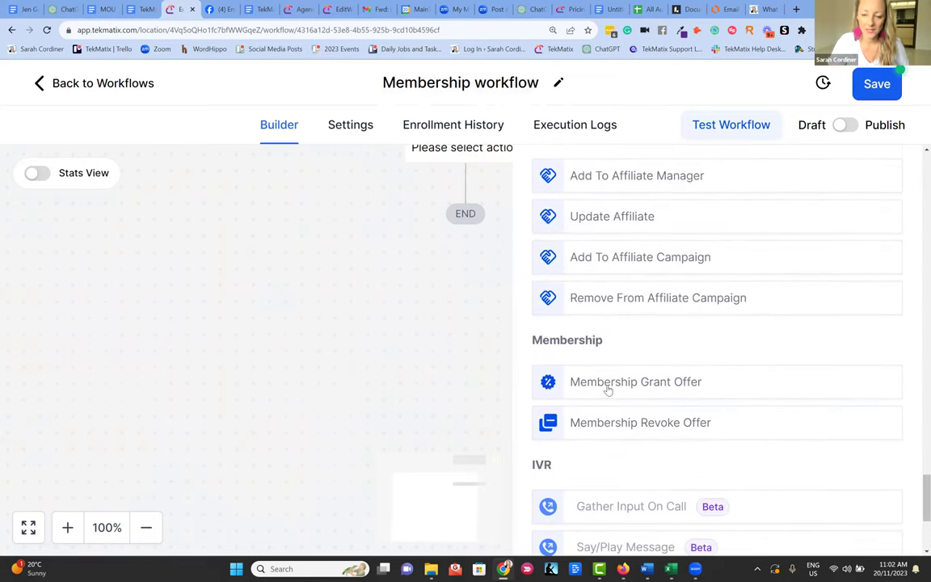
left_click(601, 385)
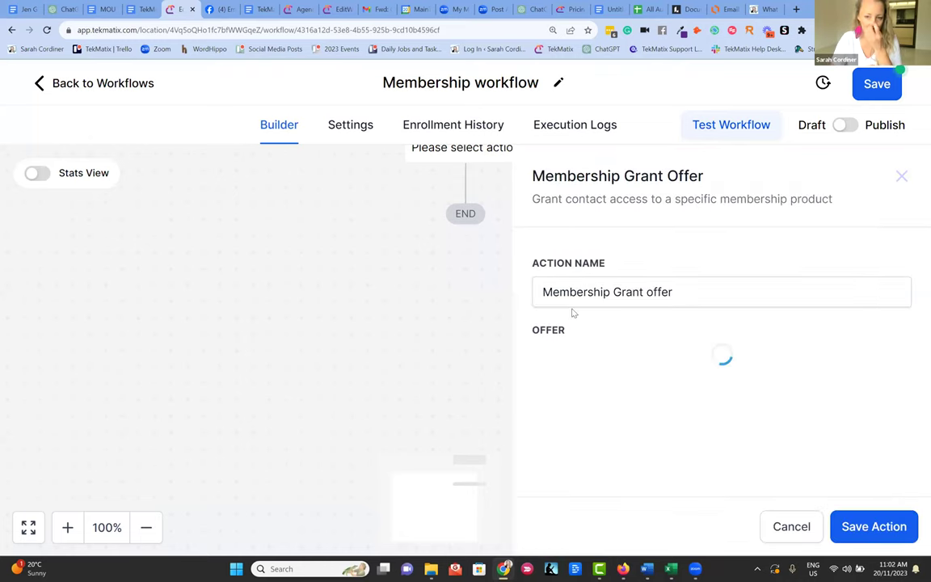
- Name the step 'Granted access' and set its offer to the membership academy
left_click(653, 293)
left_click_drag(652, 293, 360, 303)
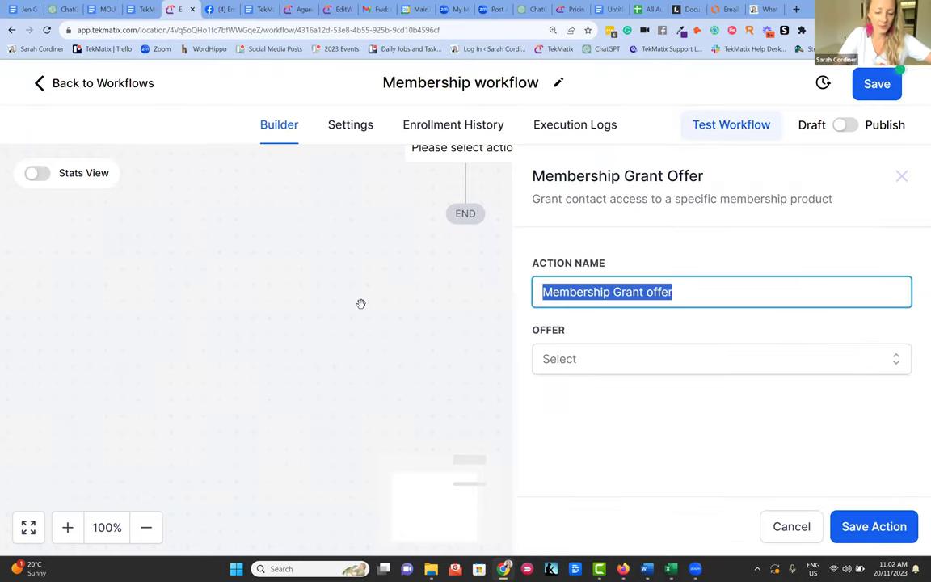
type("Graned access")
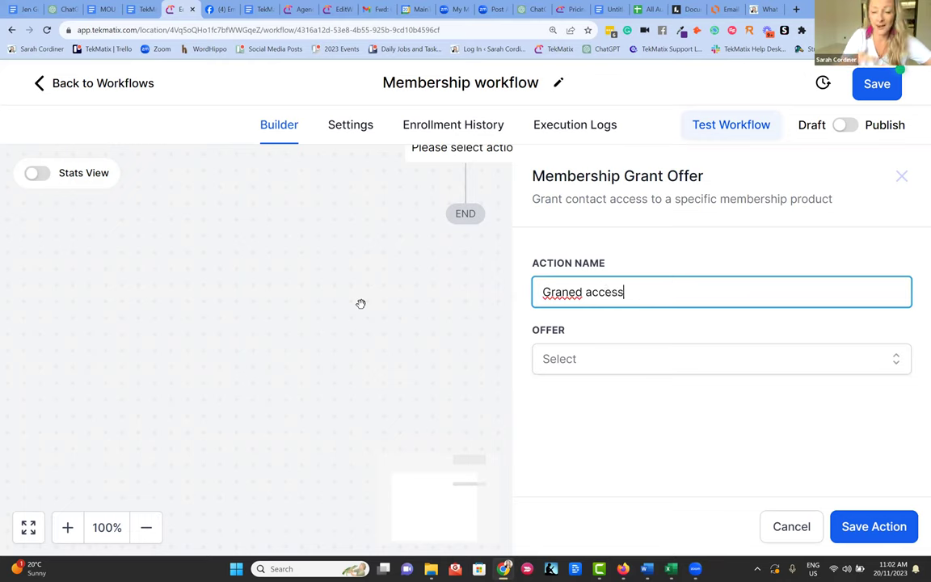
left_click(571, 292)
type("t")
left_click(573, 359)
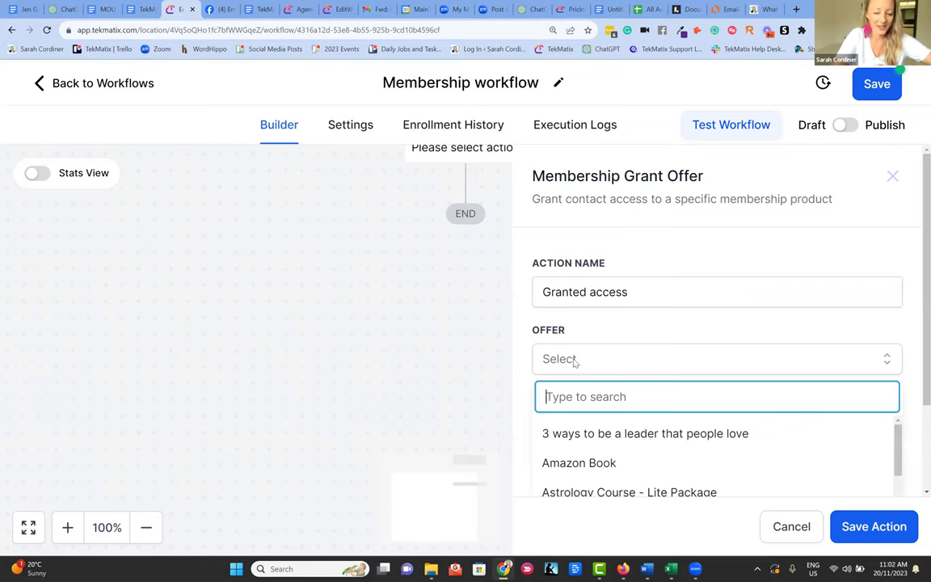
type("membe")
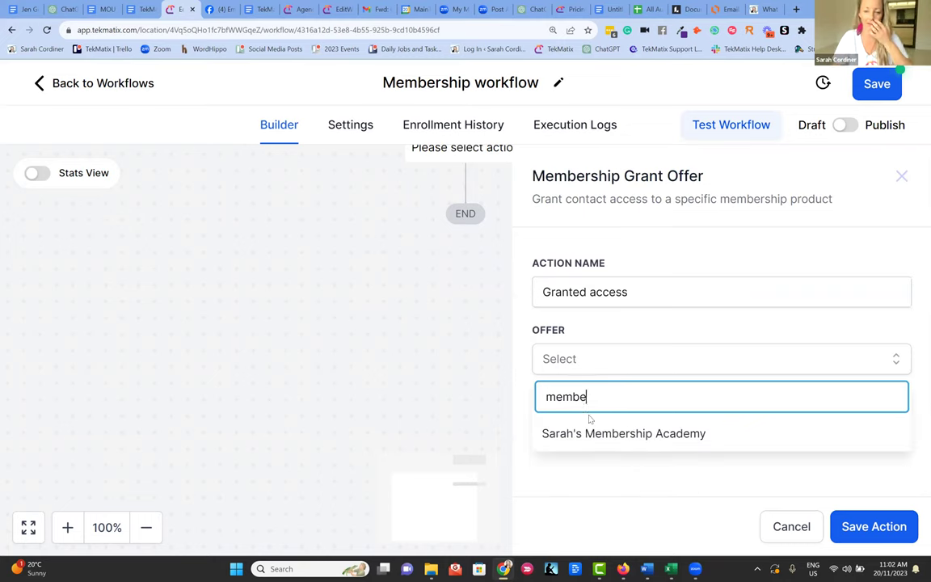
left_click(606, 436)
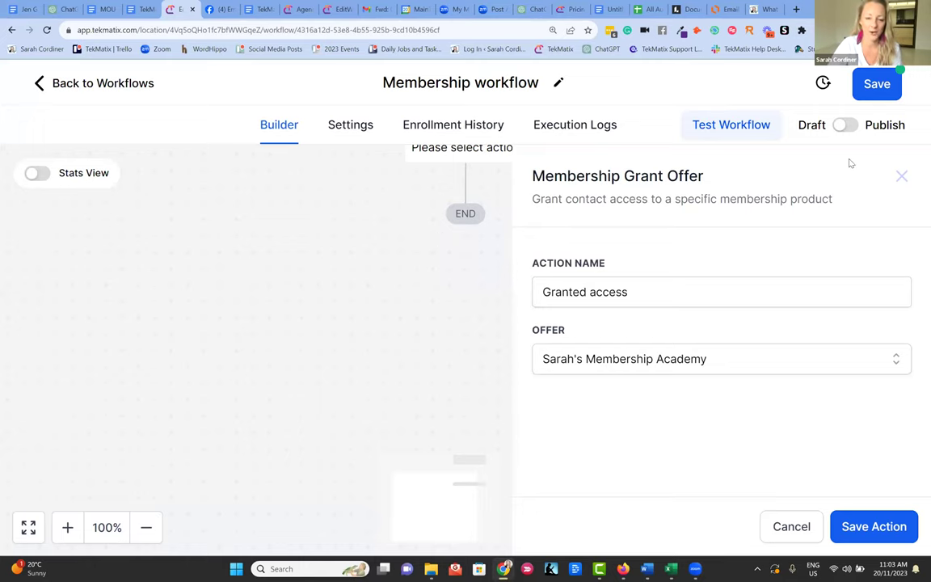
- Save the Granted access step and add a Send Email action after it
left_click(466, 287)
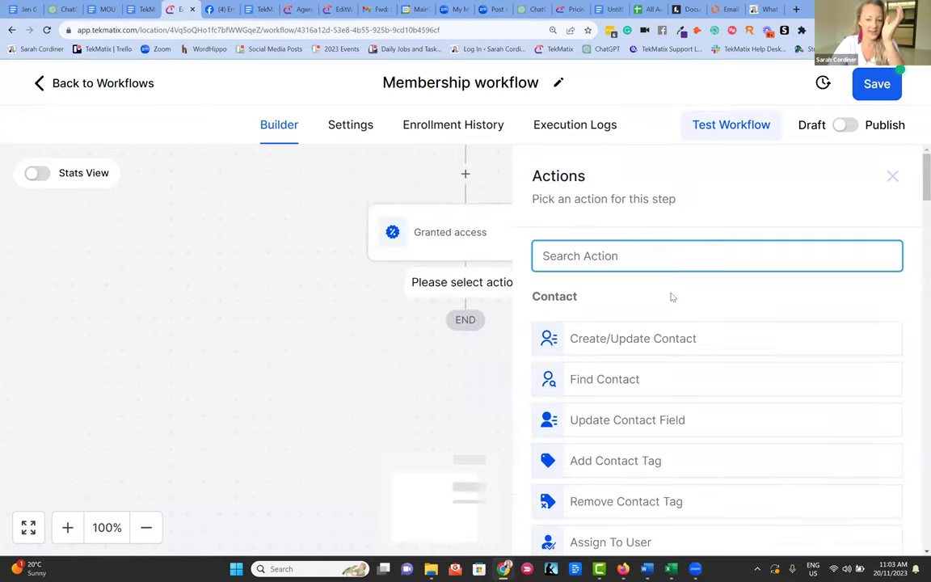
type("em")
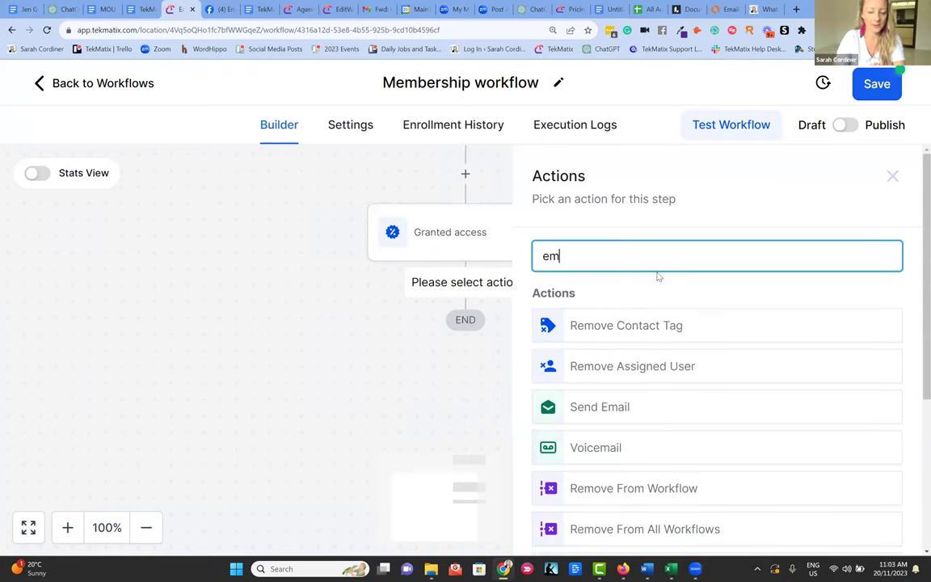
type("ail")
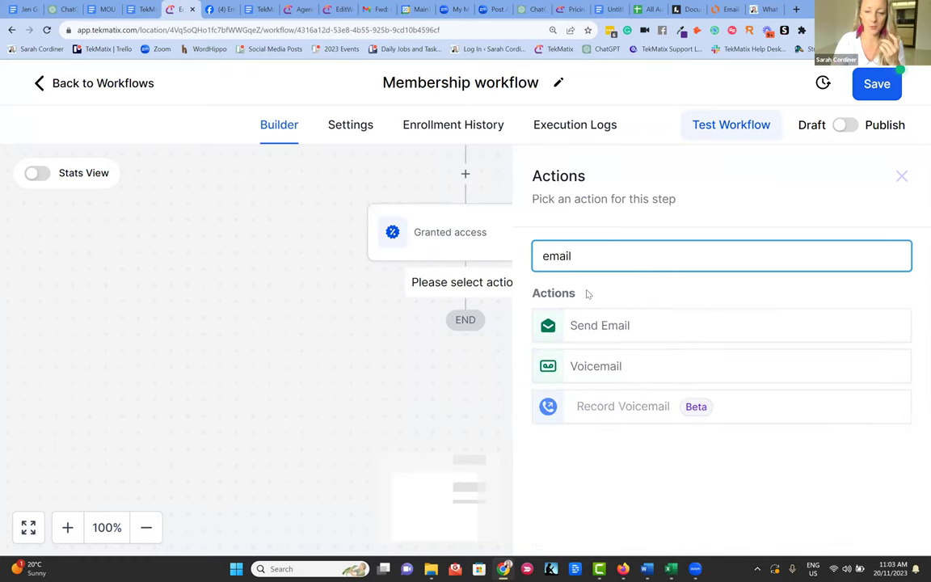
left_click(610, 326)
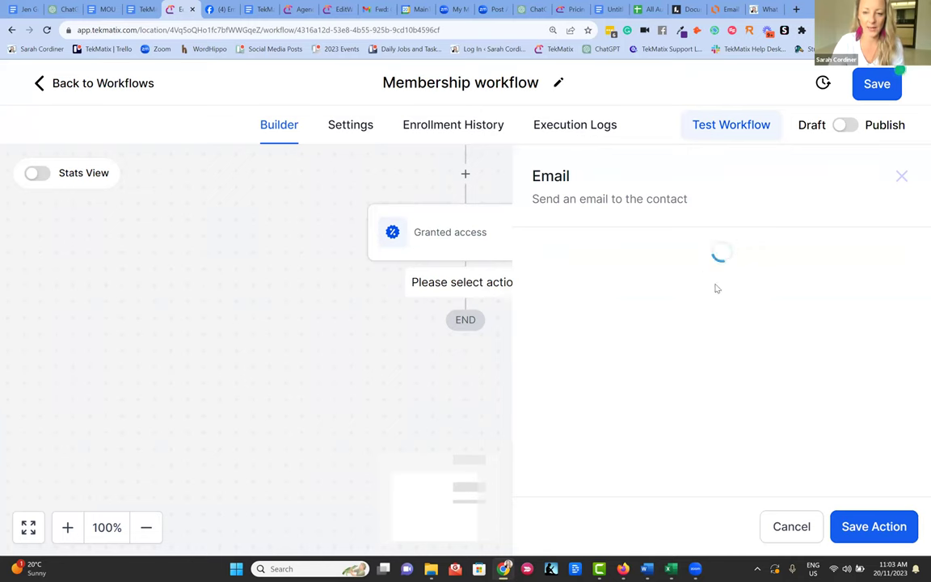
- Choose the '1. Email 3: Lead Opt In' template and save the email step
scroll(622, 416, "down", 2)
left_click(613, 423)
scroll(594, 461, "down", 1)
left_click(598, 480)
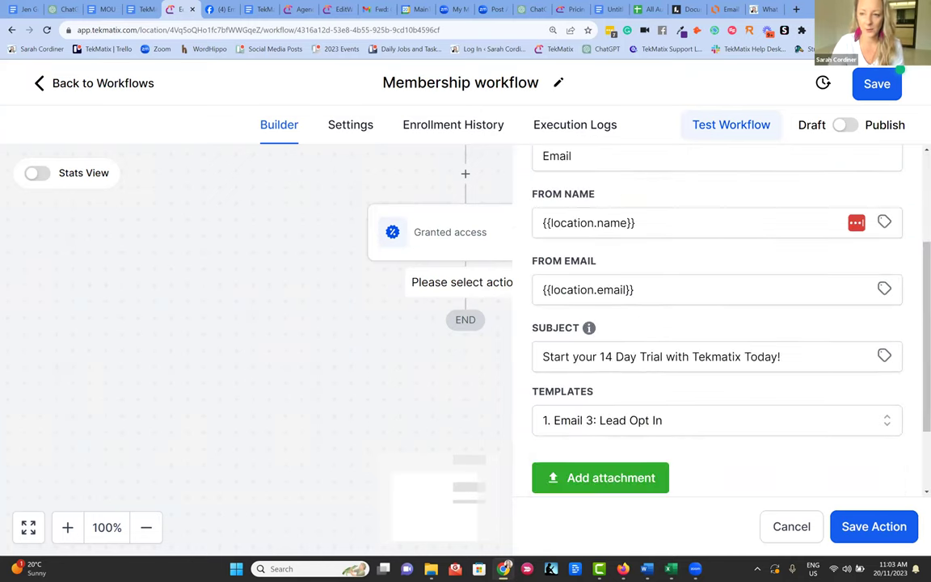
scroll(888, 452, "down", 1)
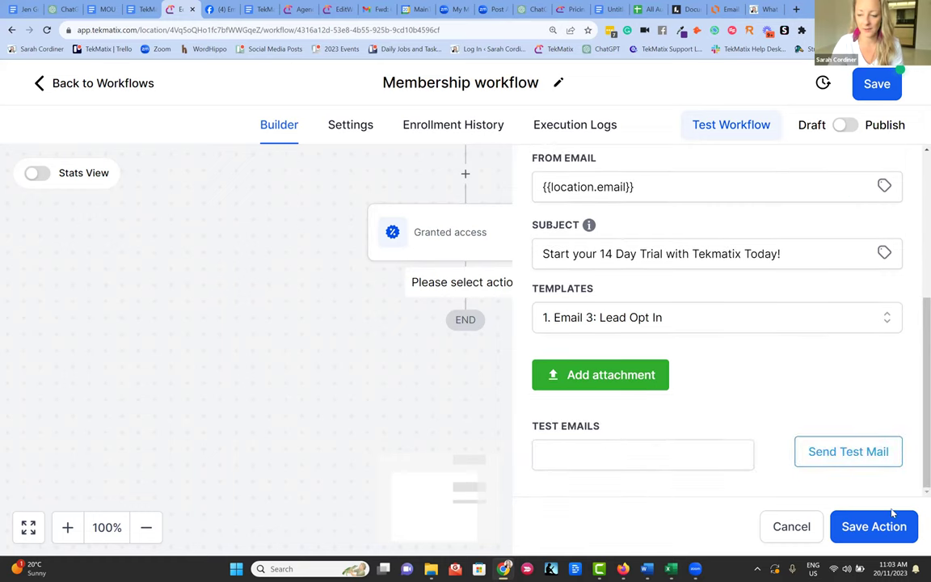
left_click(893, 515)
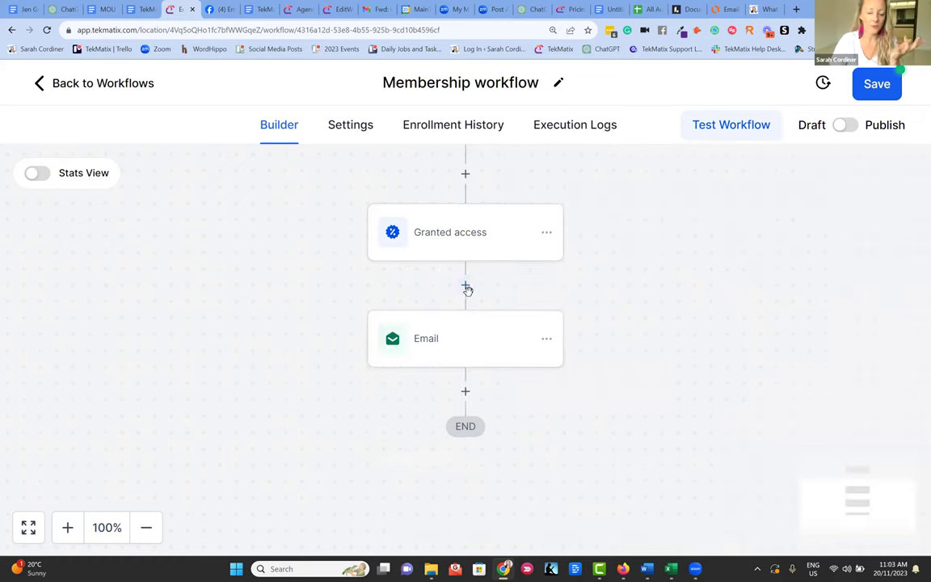
- Add an Event Start Date step named 'Flower arranging workshop - 25th november'
left_click(466, 389)
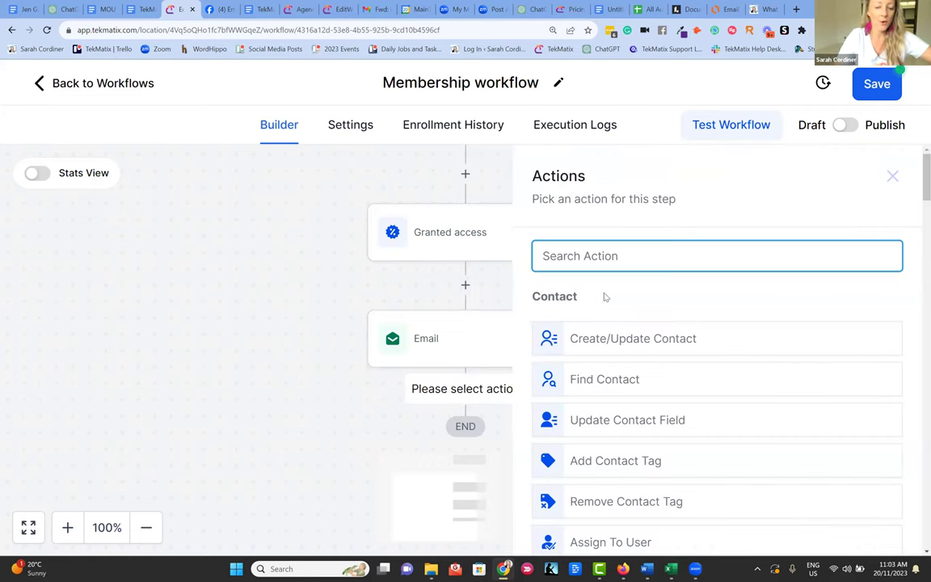
type("date")
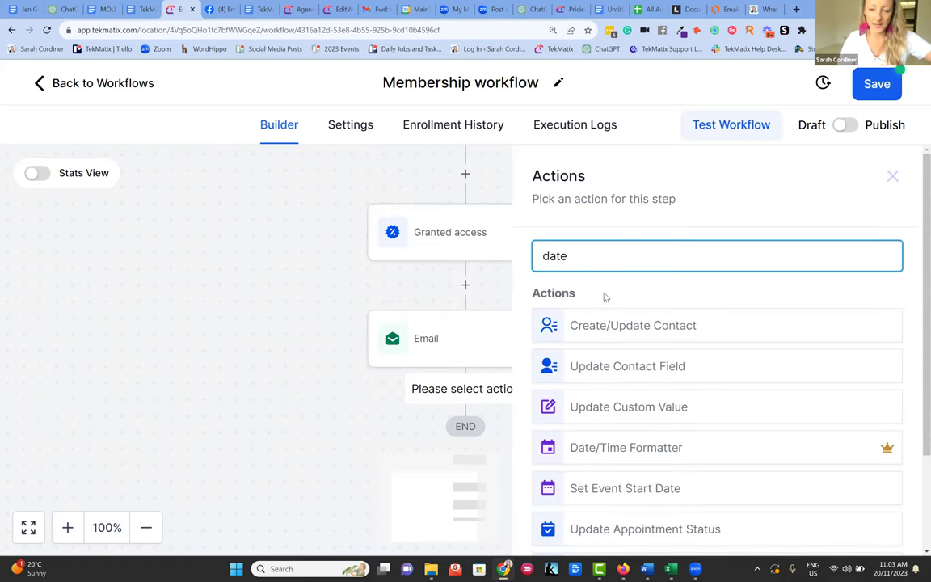
scroll(620, 299, "down", 3)
scroll(594, 312, "down", 1)
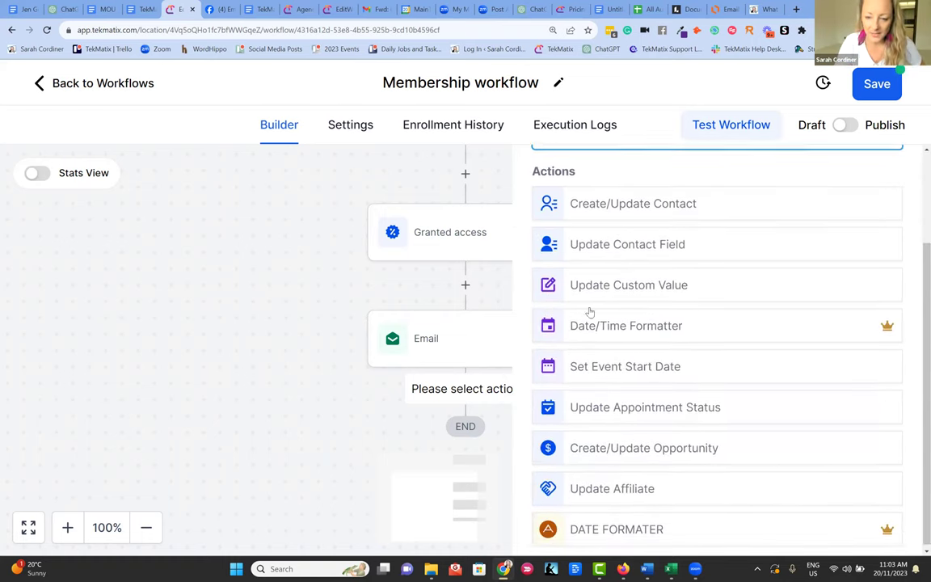
left_click(631, 365)
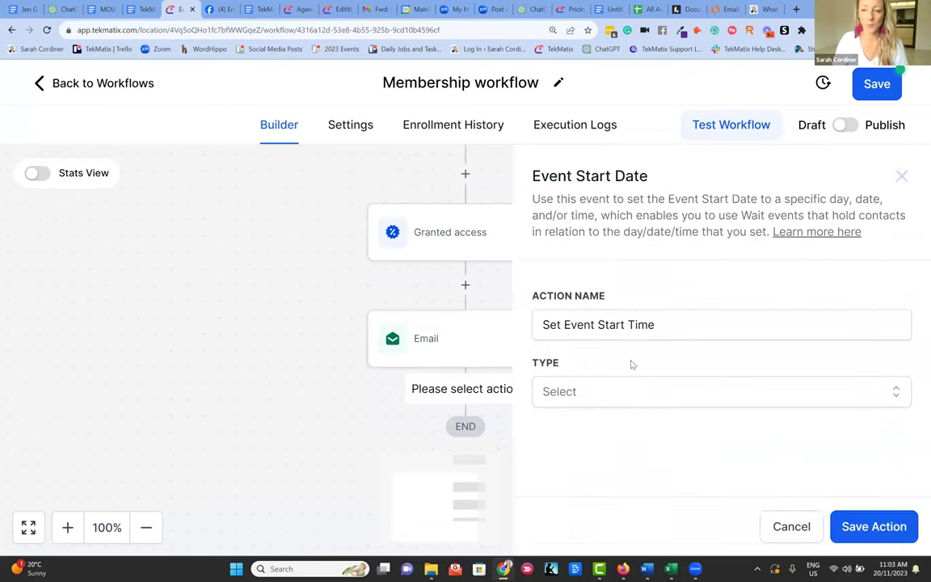
left_click(692, 322)
left_click_drag(692, 322, 434, 338)
key("BackSpace")
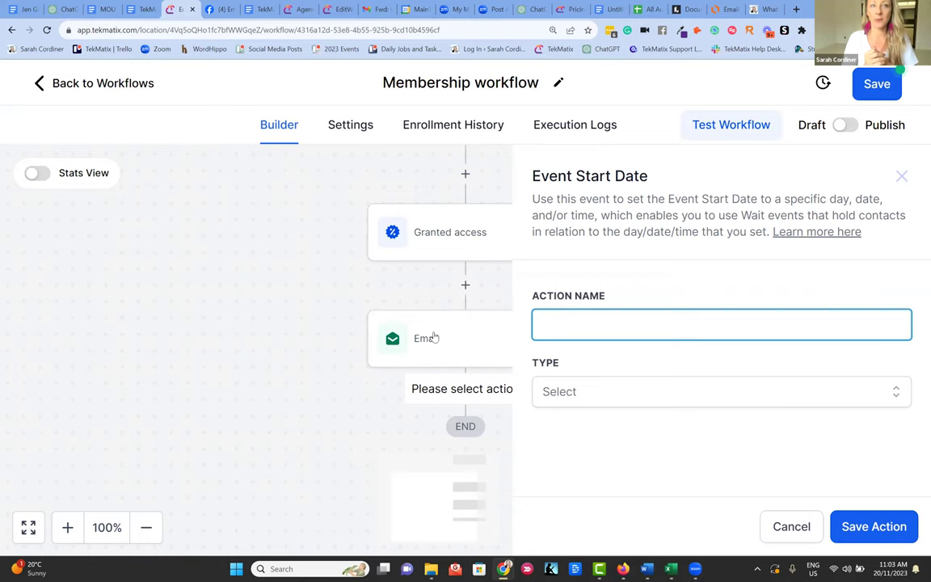
type("F")
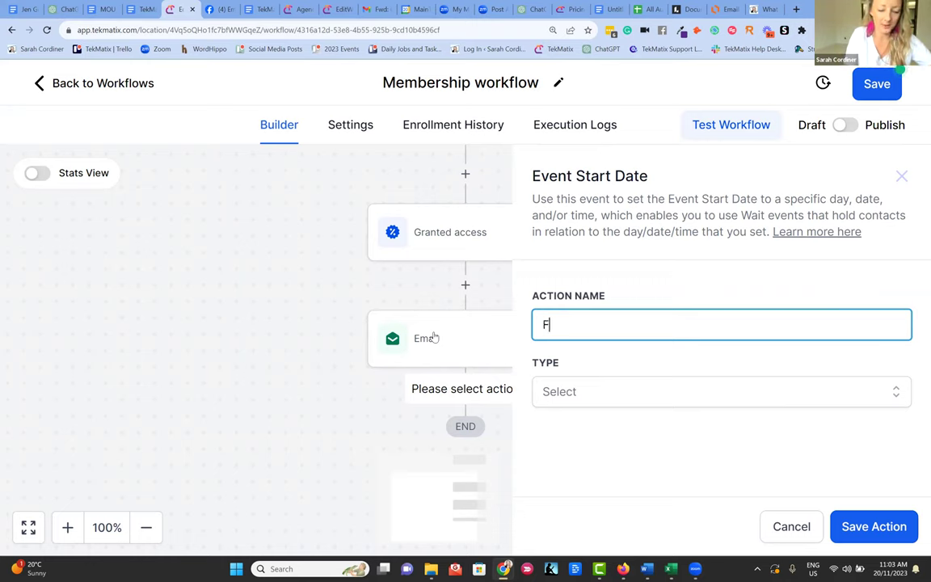
type("lower arrangin")
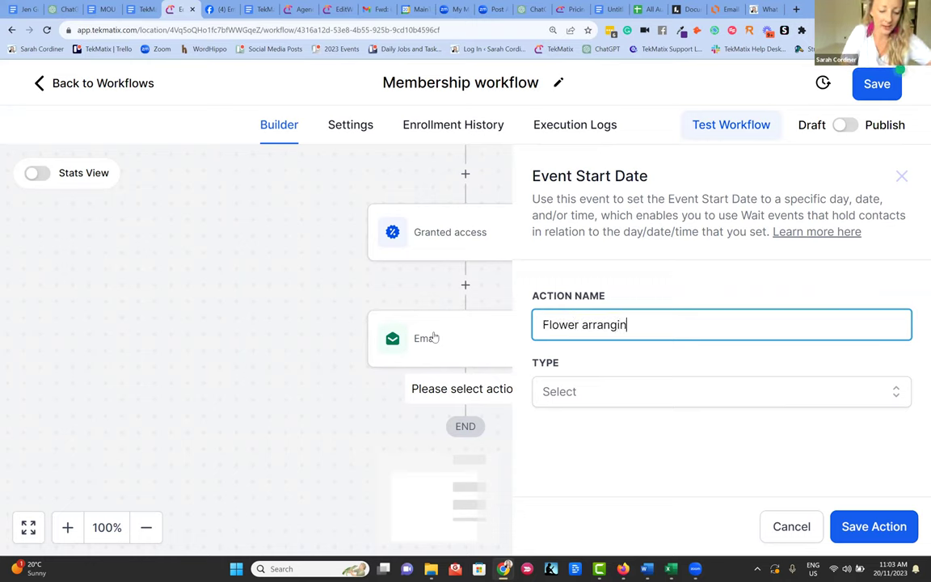
type("g workshop - ")
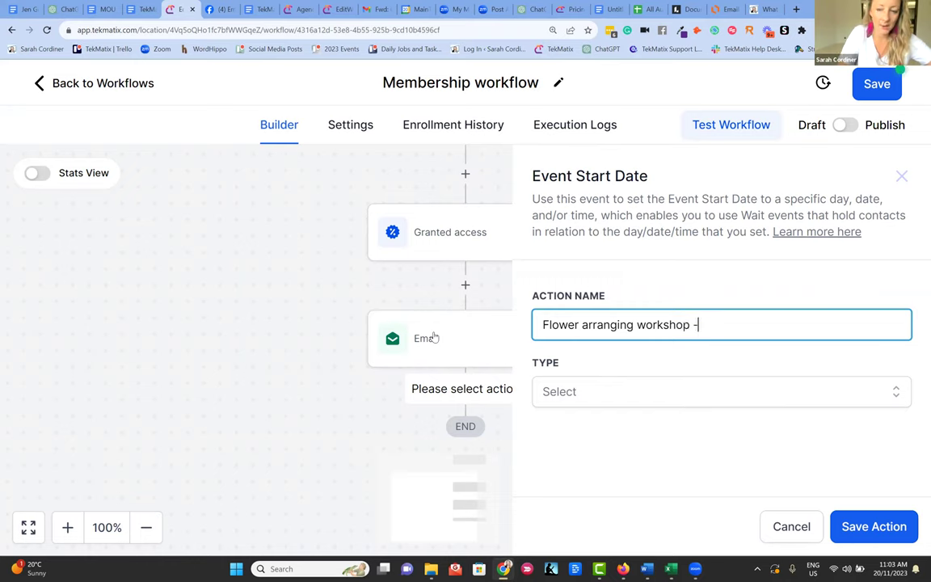
type("25th ")
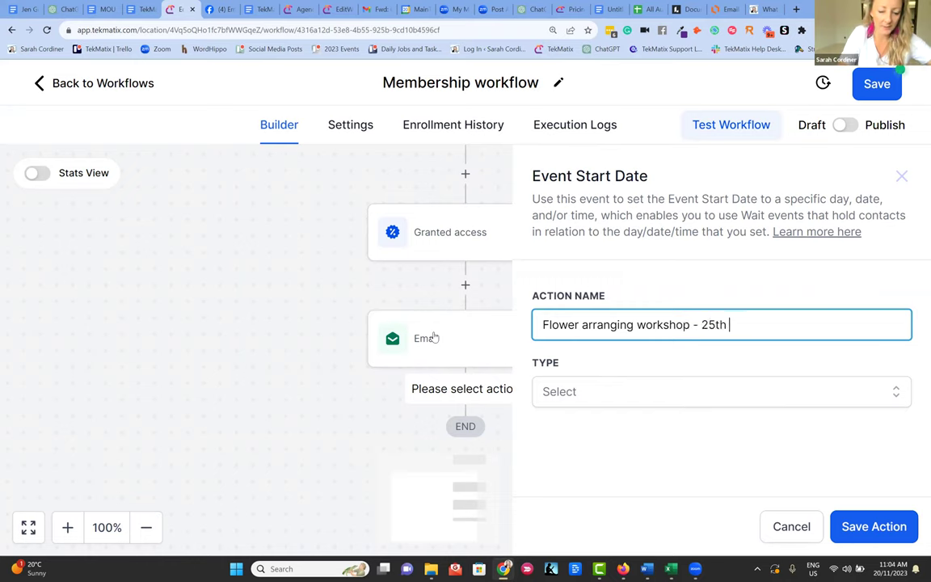
type("november")
- Set the event to Specific Date/Time, 25 November 2023 at 12:00 AM, and save
left_click(619, 388)
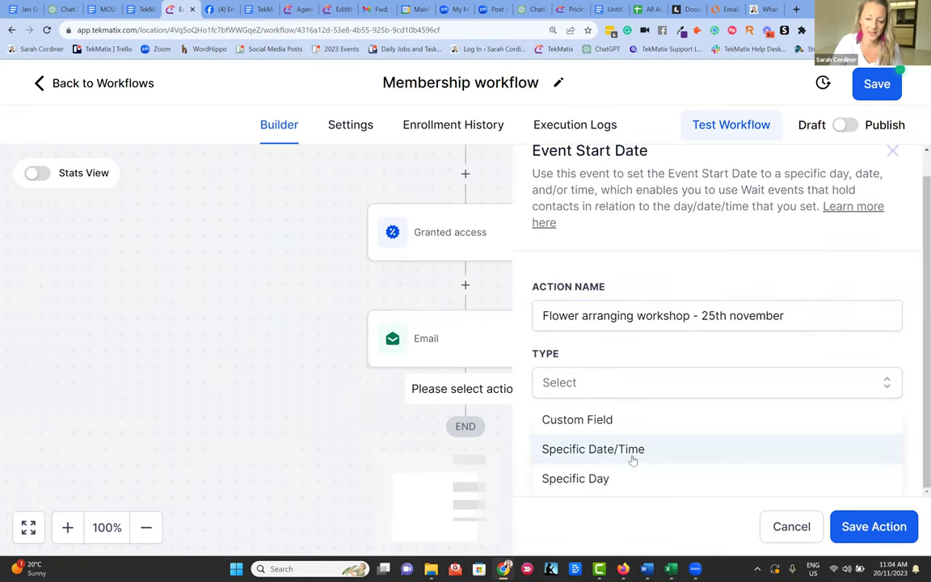
left_click(612, 451)
left_click(596, 468)
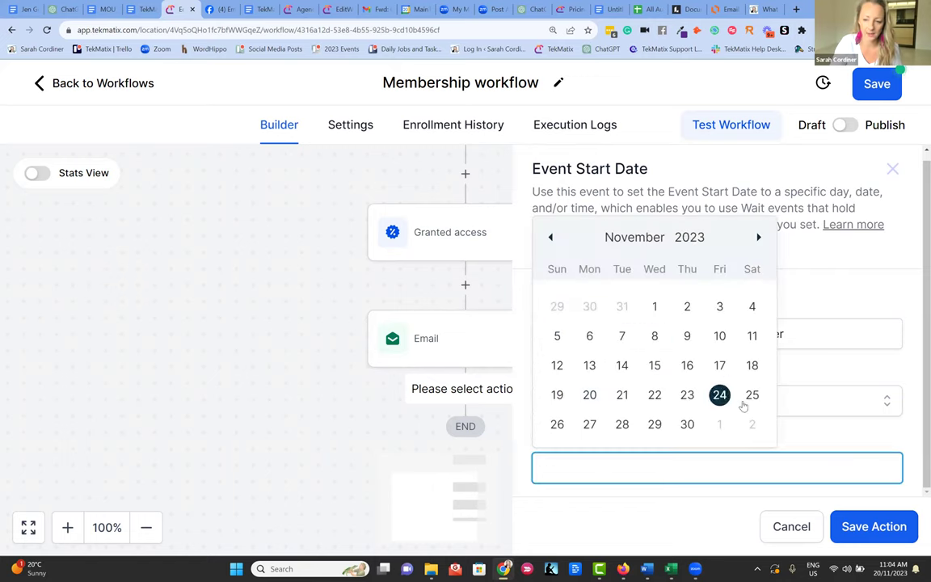
left_click(750, 396)
left_click(657, 427)
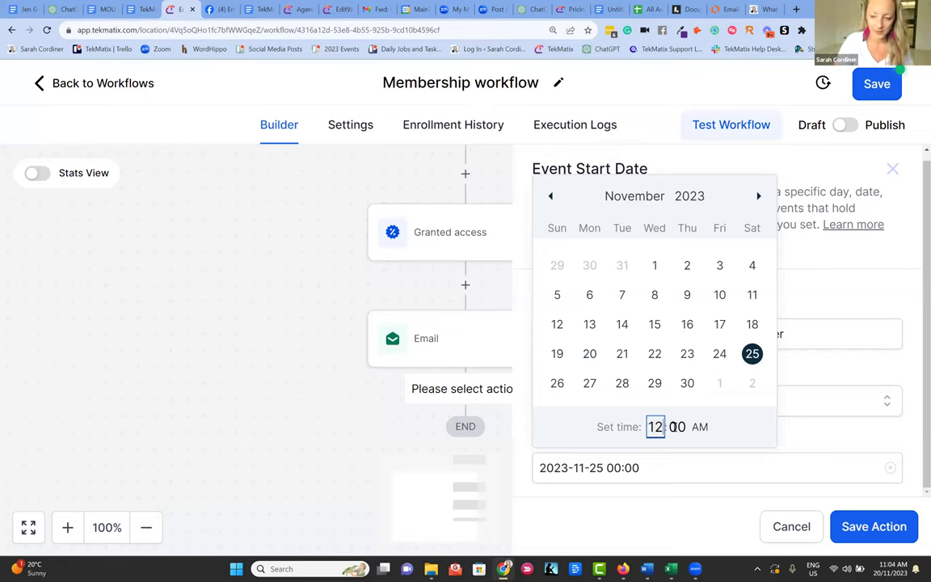
type("1")
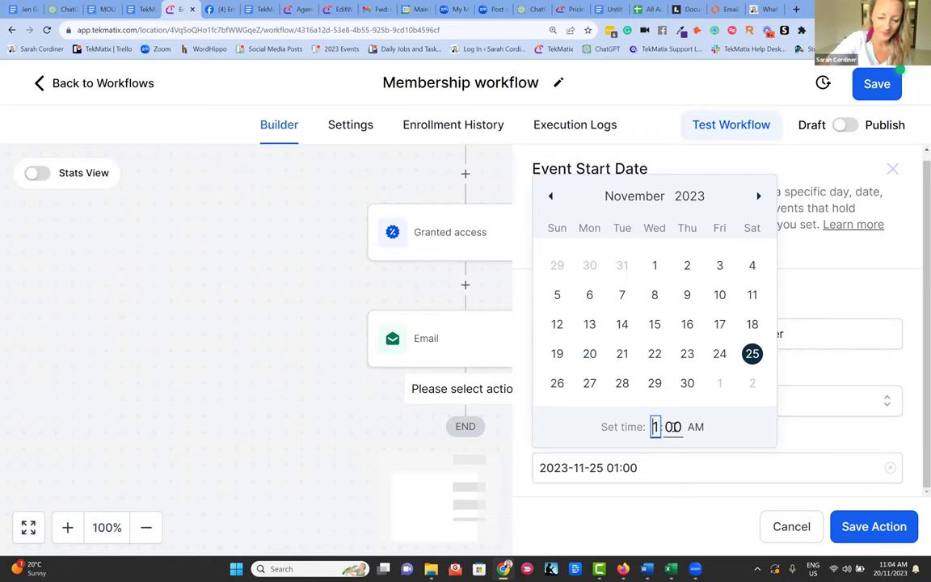
type("2")
type("1")
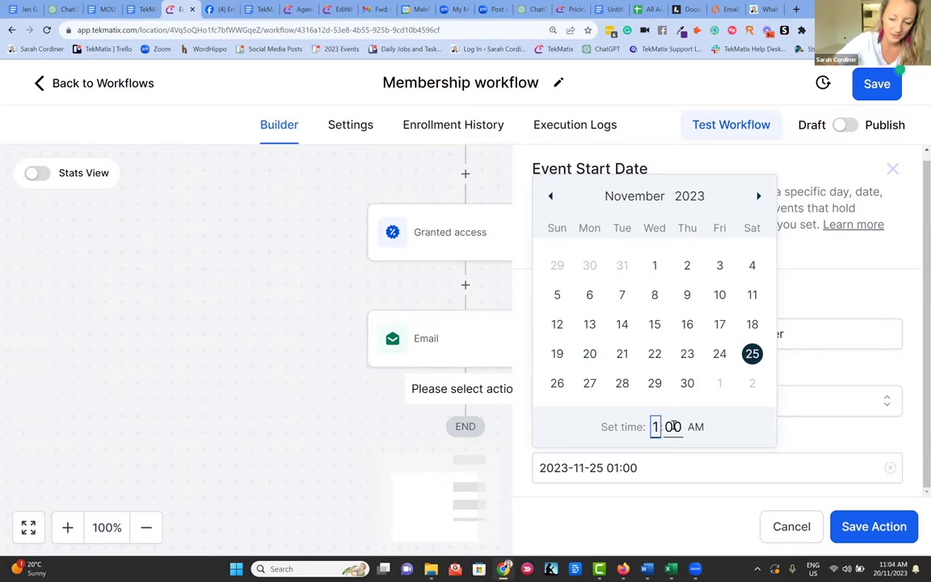
type("2")
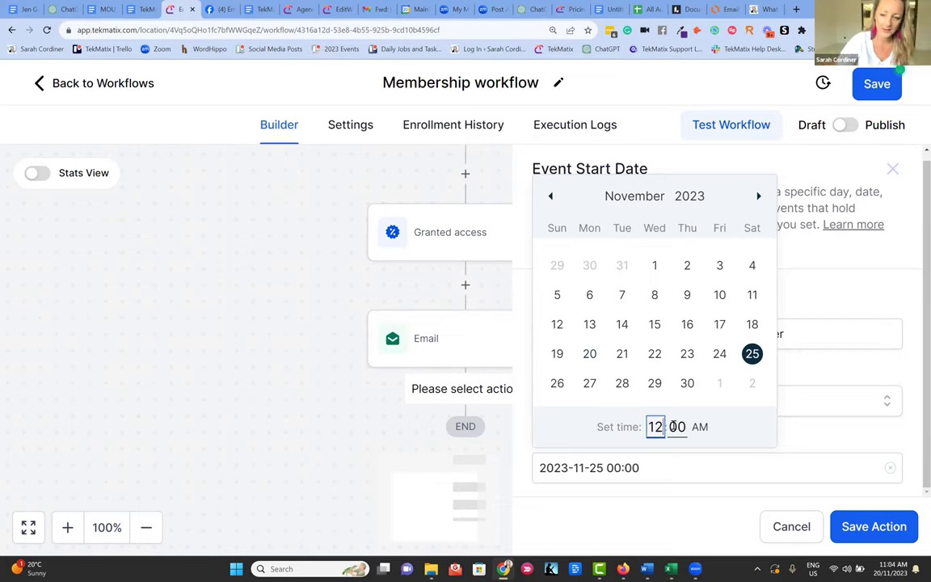
key("BackSpace")
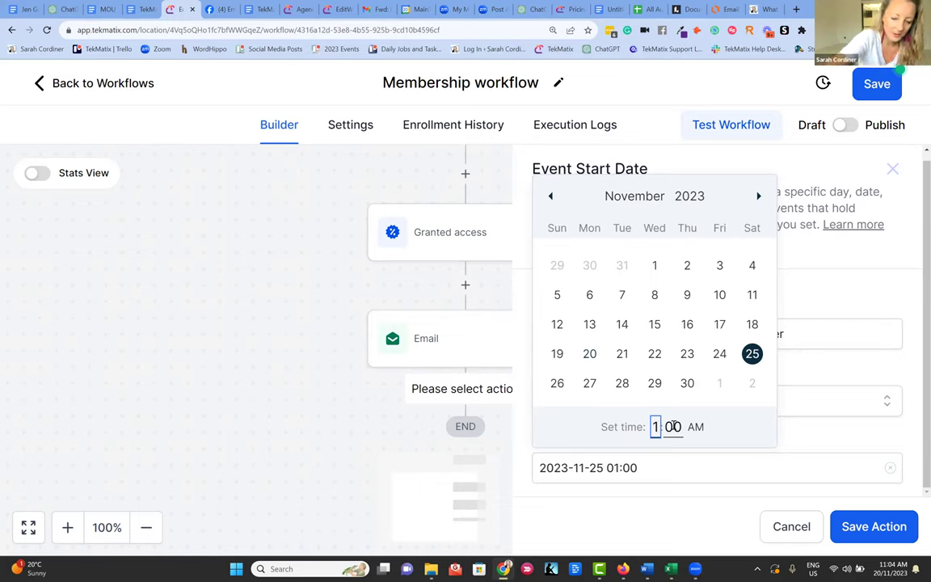
type("2")
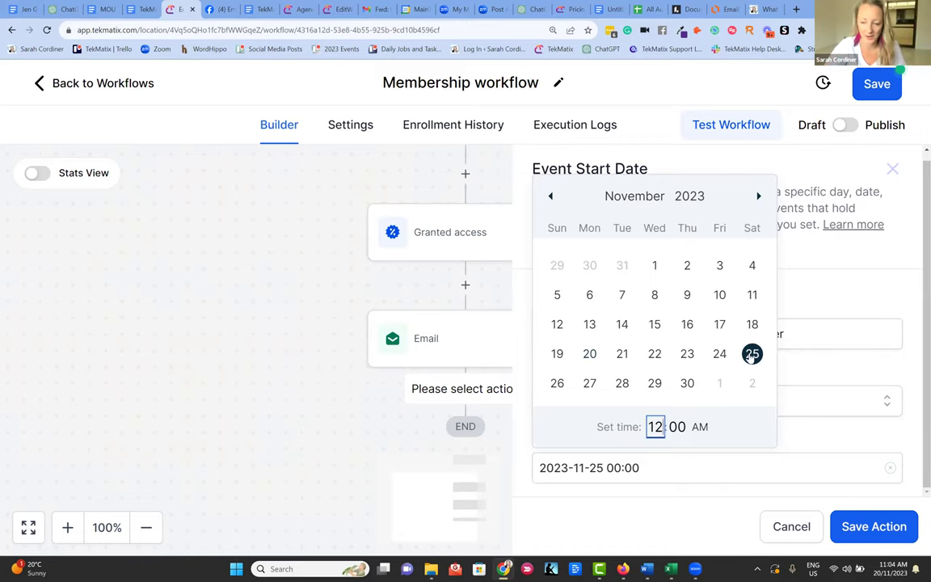
left_click(862, 527)
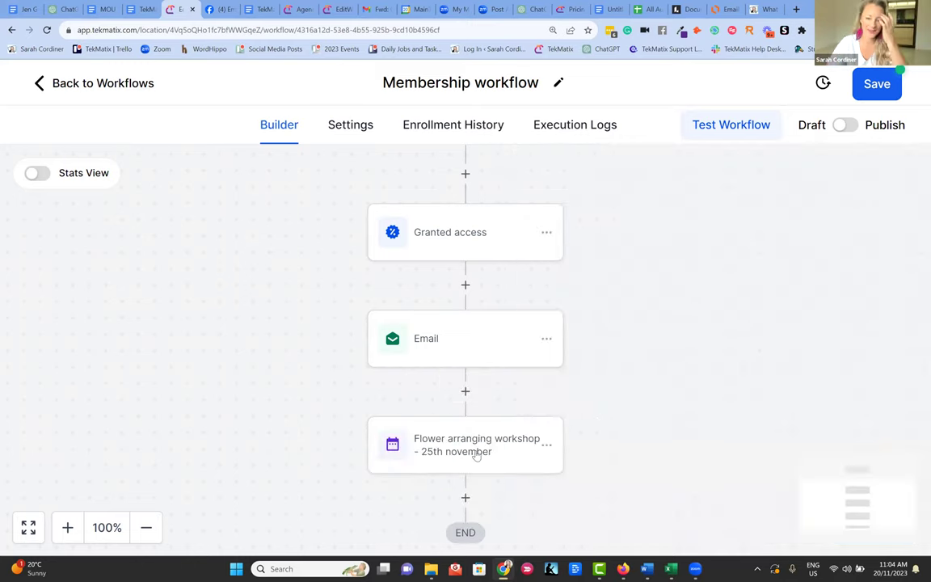
- Reopen the workshop step's settings, then close the panel to view the workflow
scroll(470, 424, "down", 1)
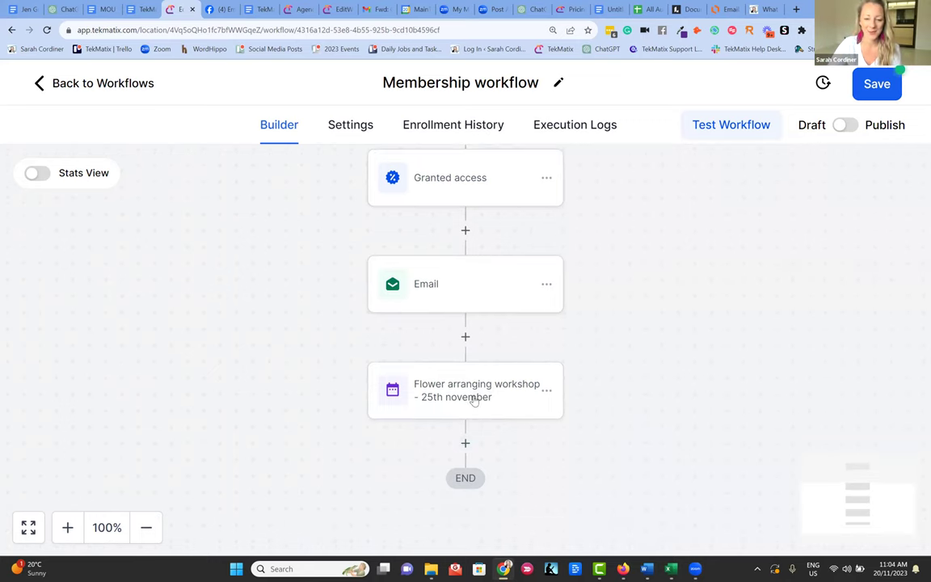
scroll(474, 398, "down", 1)
left_click(465, 388)
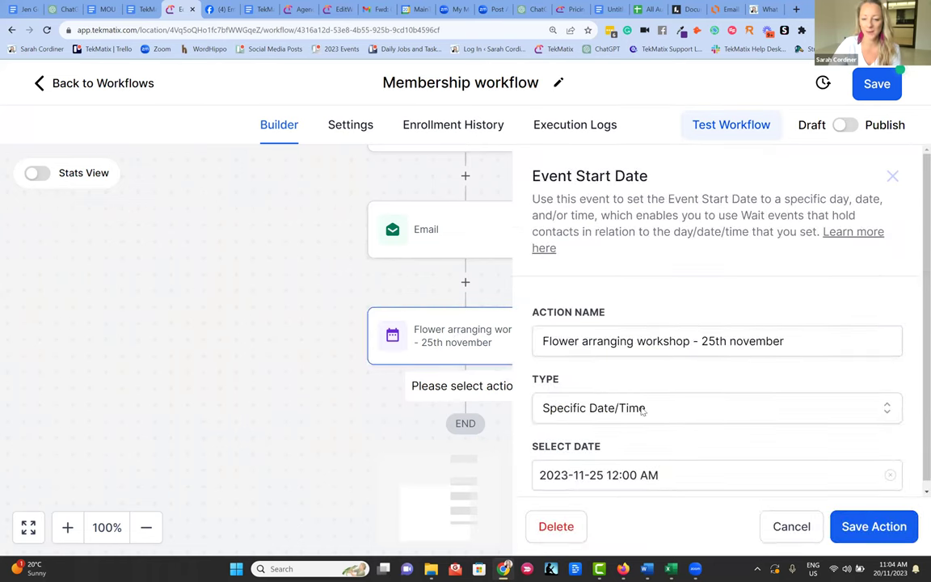
scroll(612, 474, "down", 1)
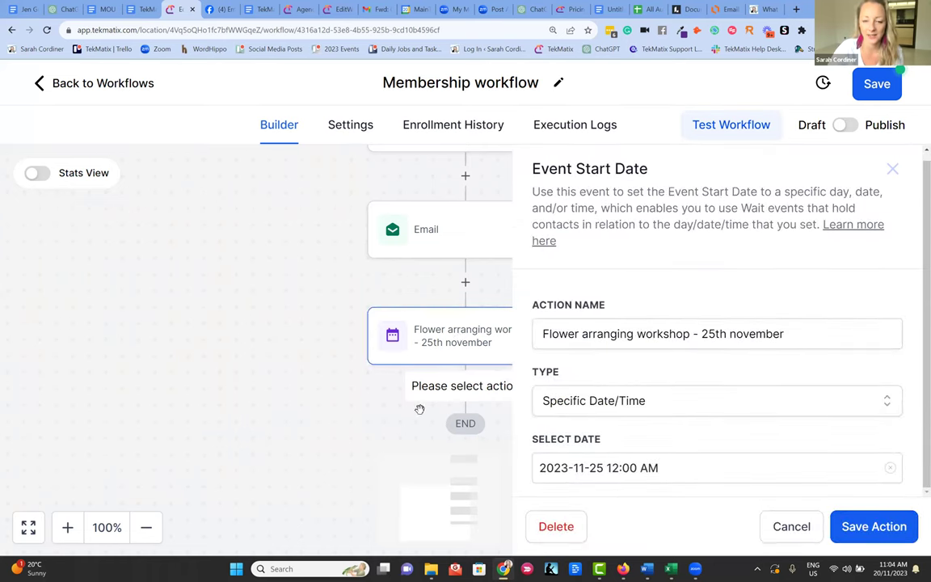
left_click(327, 343)
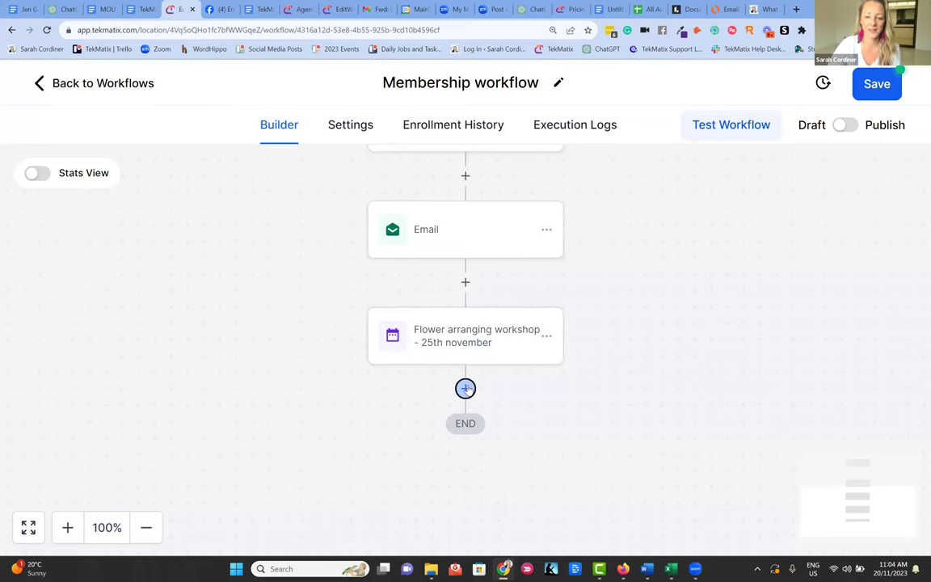
- Add a Send Email step after the workshop step and begin the message with 'Hi'
left_click(465, 389)
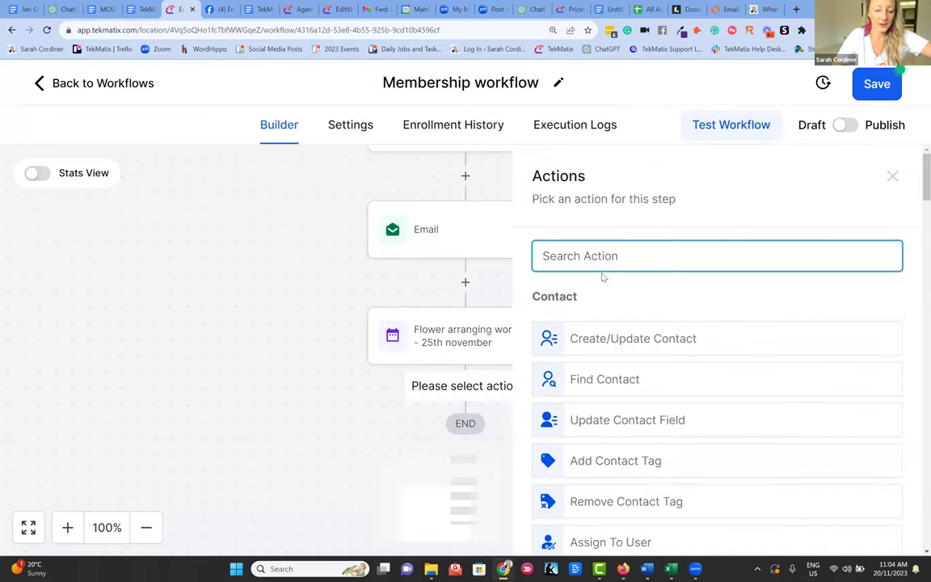
type("email")
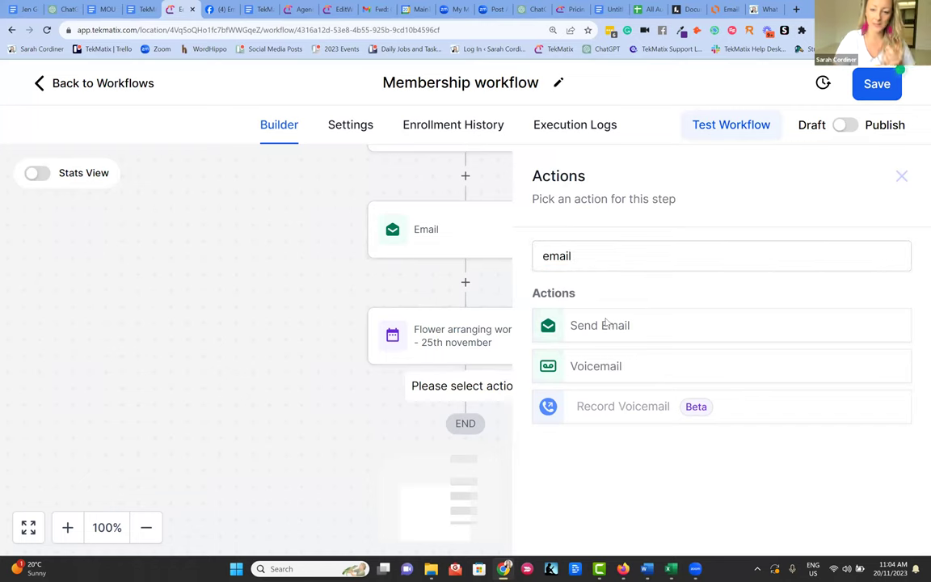
left_click(606, 324)
scroll(630, 283, "down", 3)
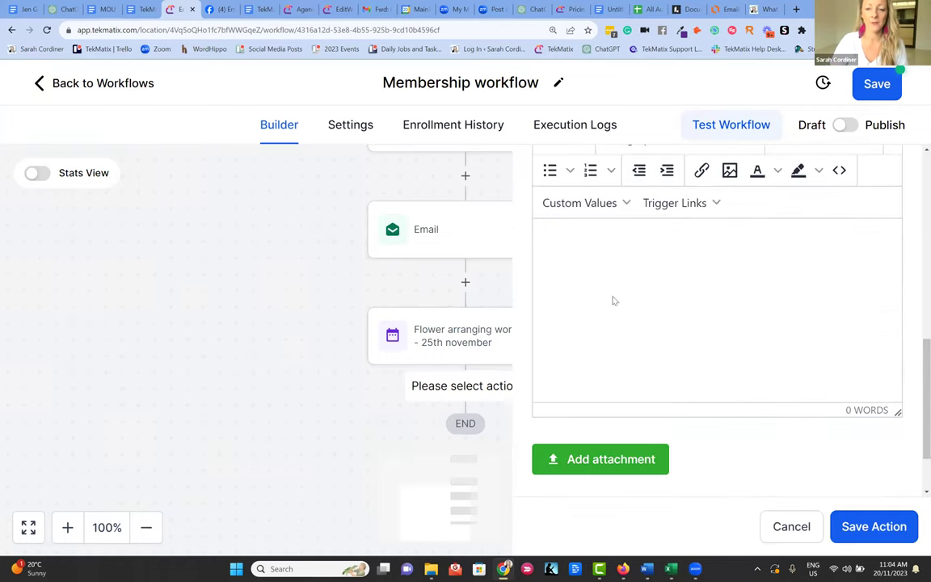
left_click(568, 257)
type("Hi")
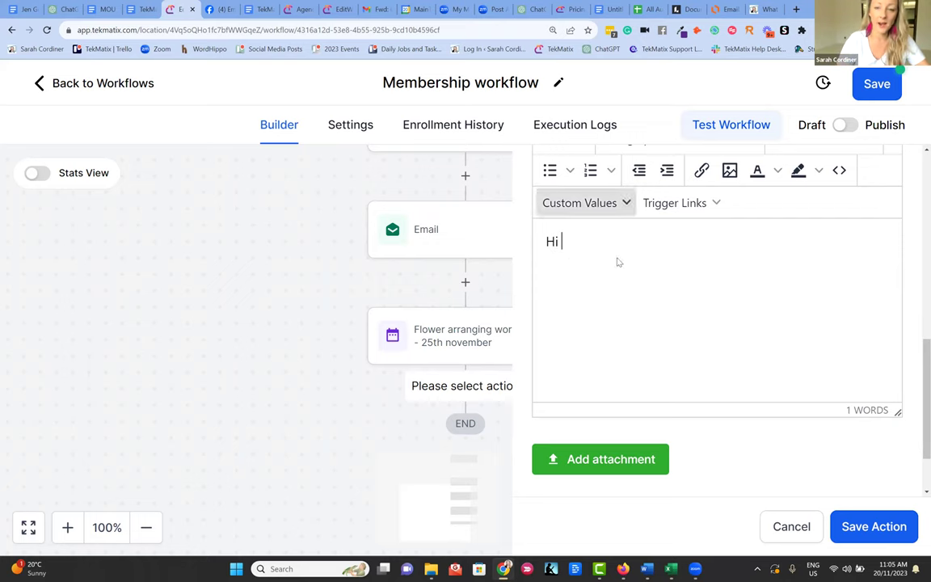
scroll(606, 257, "up", 10)
scroll(616, 265, "down", 8)
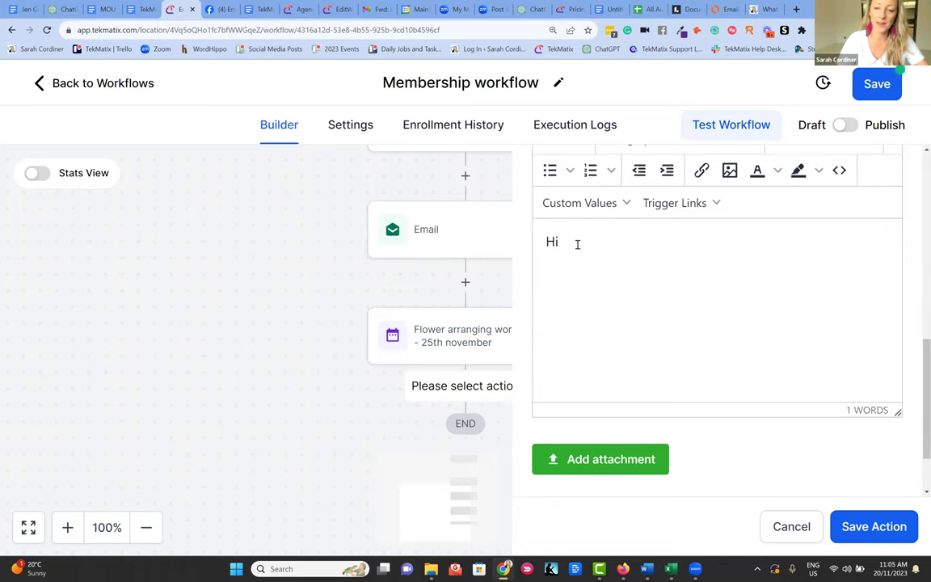
- Write the reminder: first name, 'flower arranging starts in 2 hours' with a LINK placeholder, 'love me xx'
left_click(580, 203)
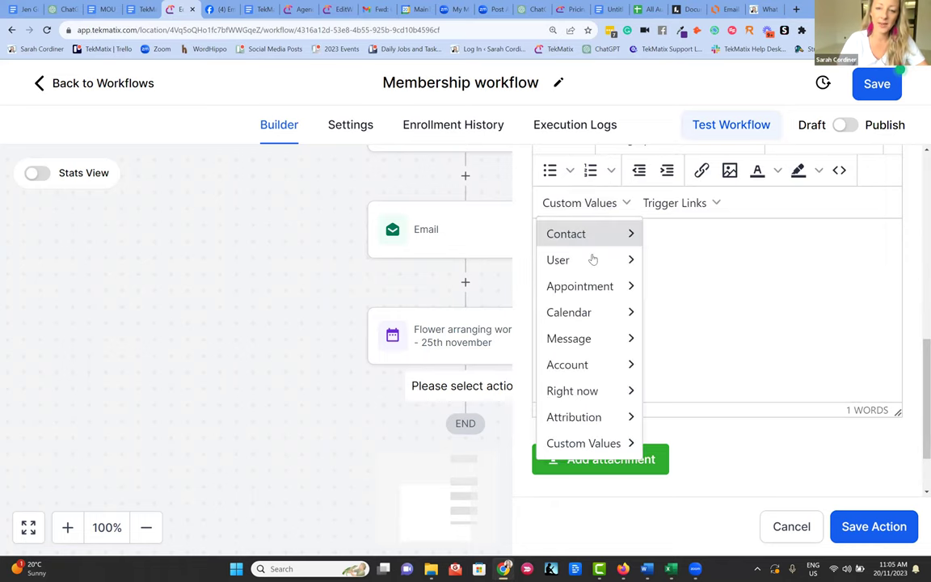
left_click(694, 262)
type(",")
key("Return")
type("your fl")
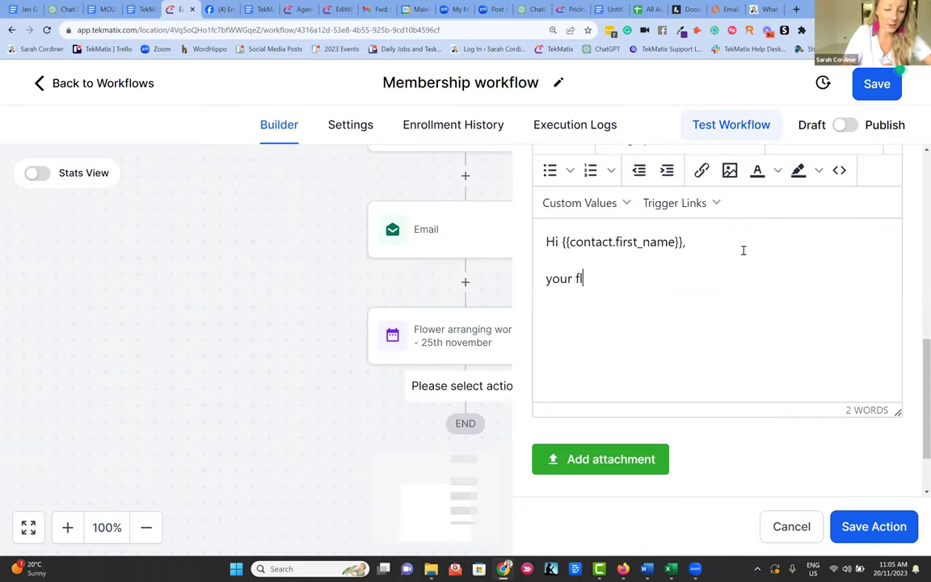
type("aower arranging ")
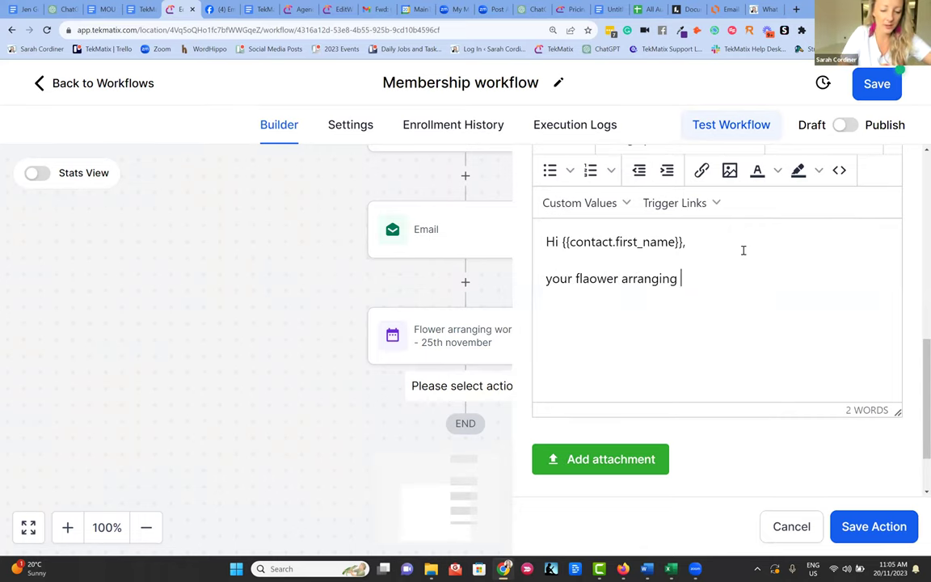
type("starts in 2 hours from now,")
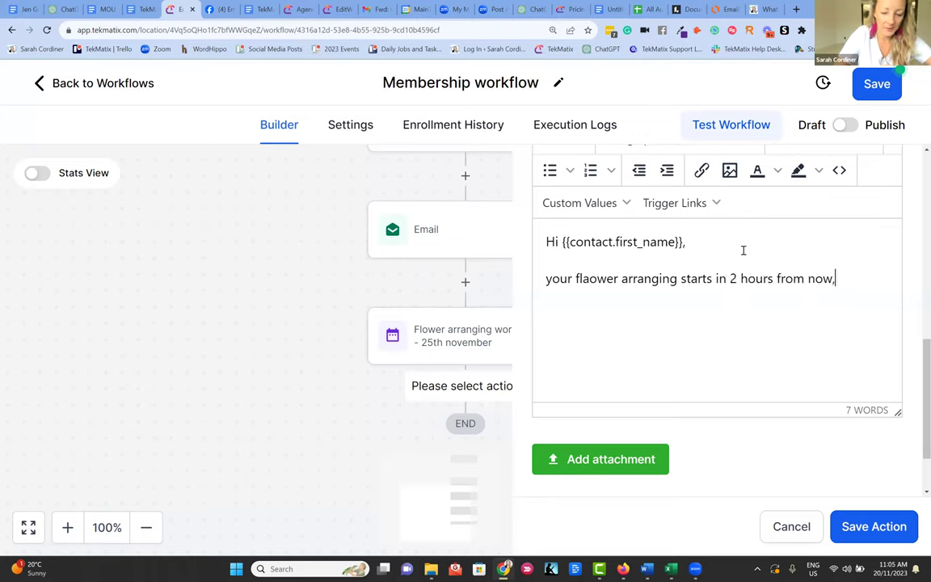
type(" heres the link ")
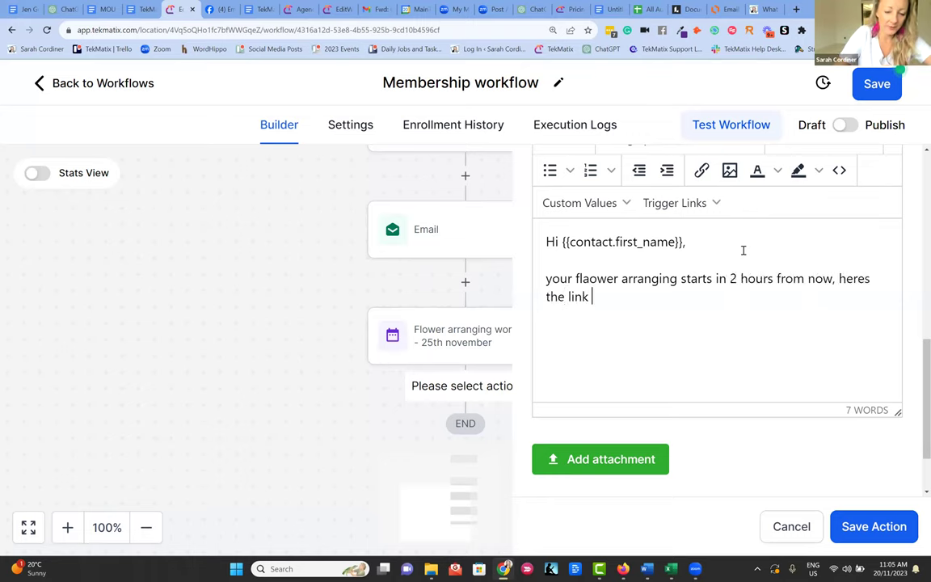
type("to join...")
key("Caps_Lock")
type("LINK")
key("Caps_Lock")
double_click(659, 296)
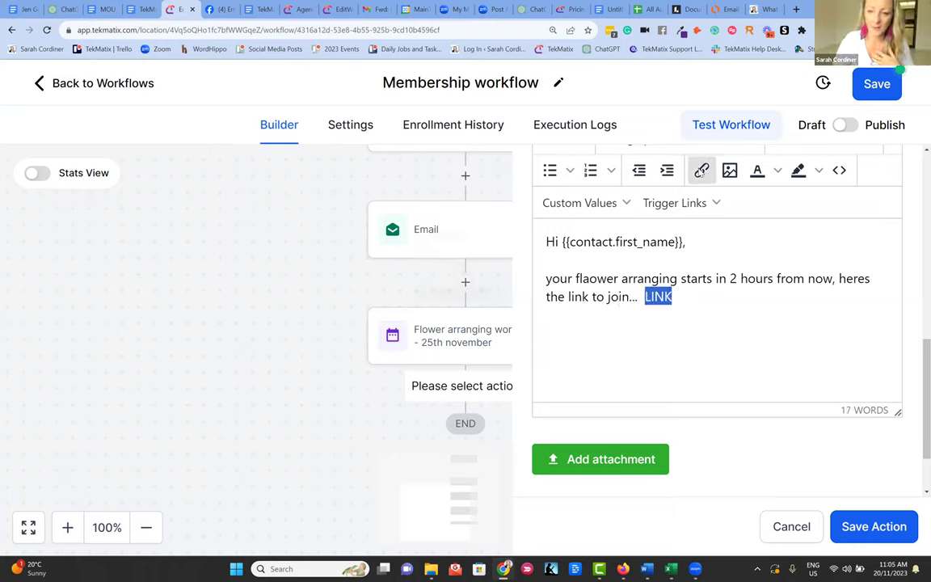
key("ctrl+k")
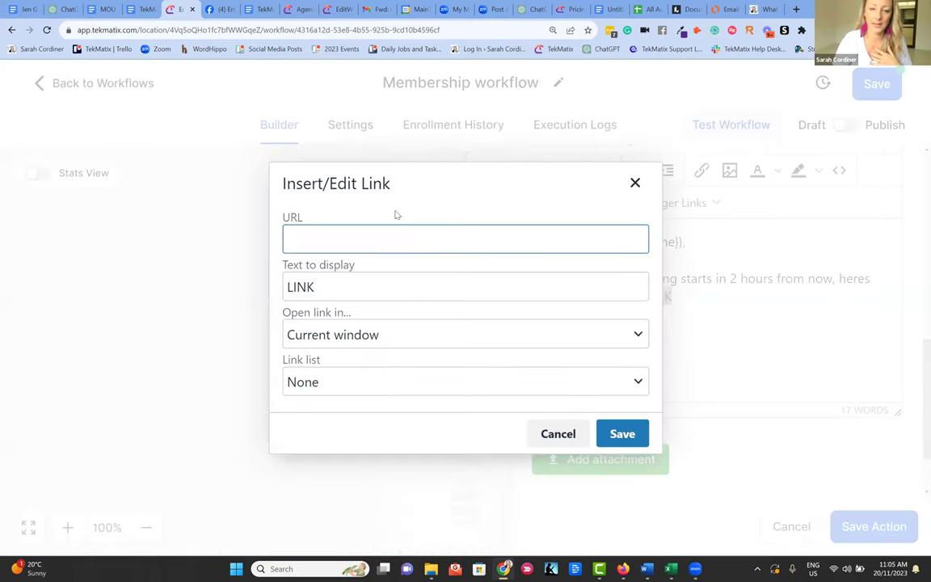
left_click(577, 435)
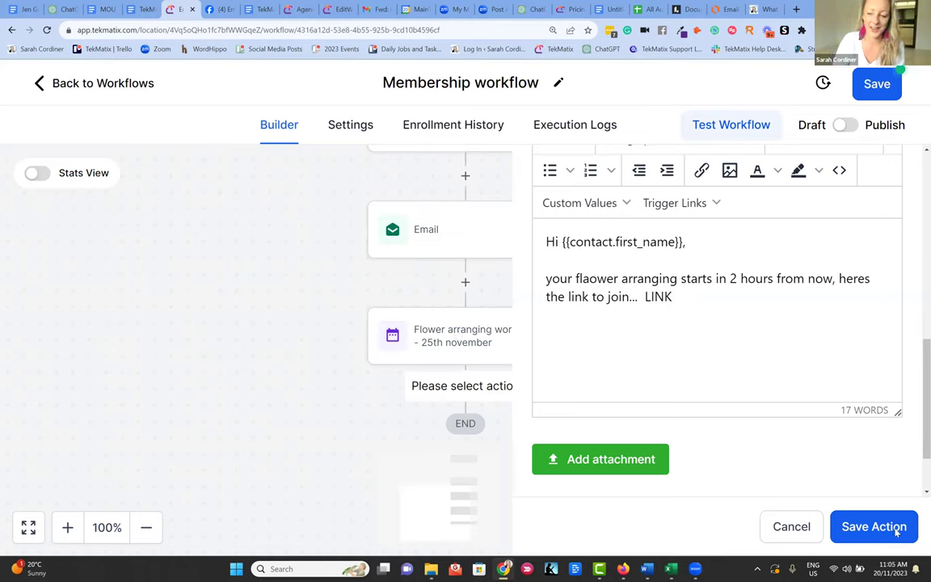
type("love me xx")
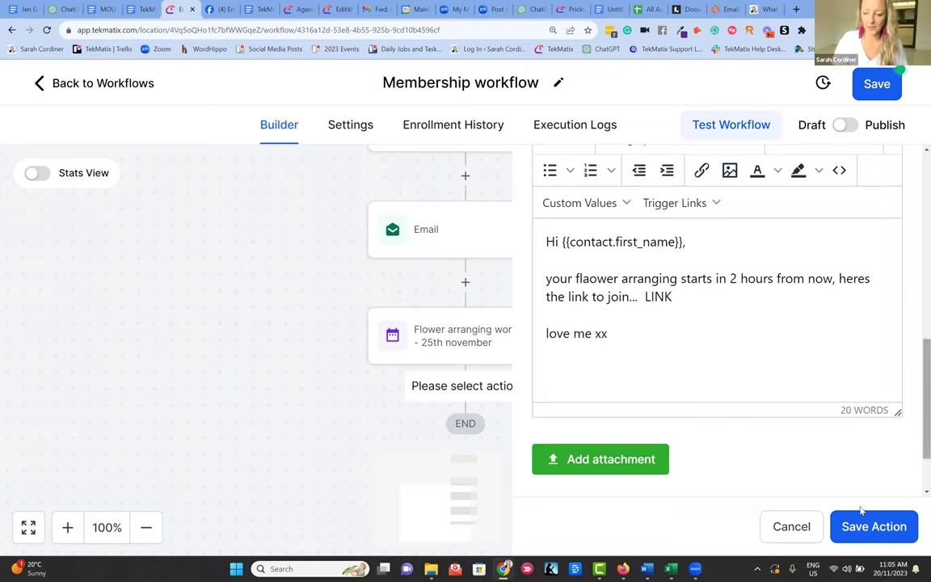
- Fill in the From Name with the suggested sender and save the email step
left_click(858, 535)
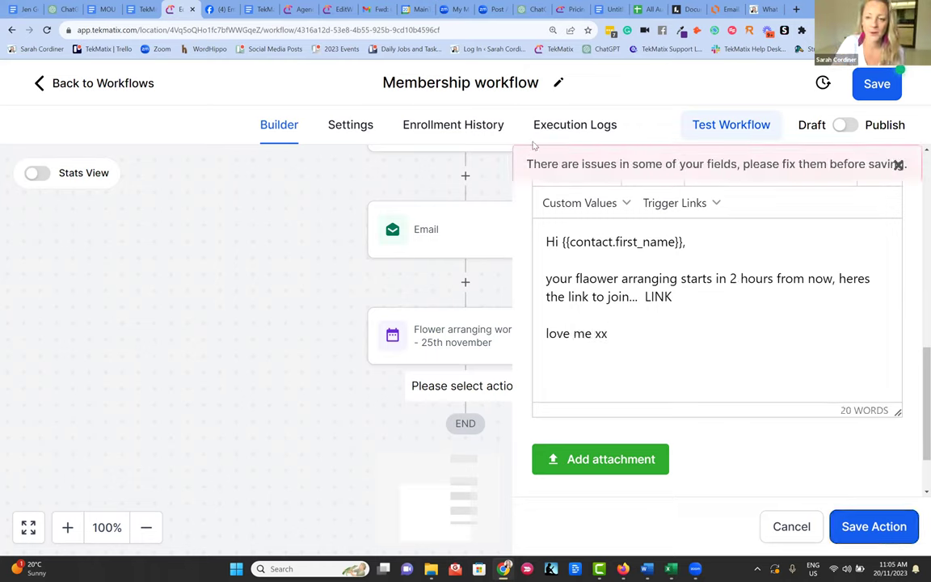
scroll(760, 276, "up", 2)
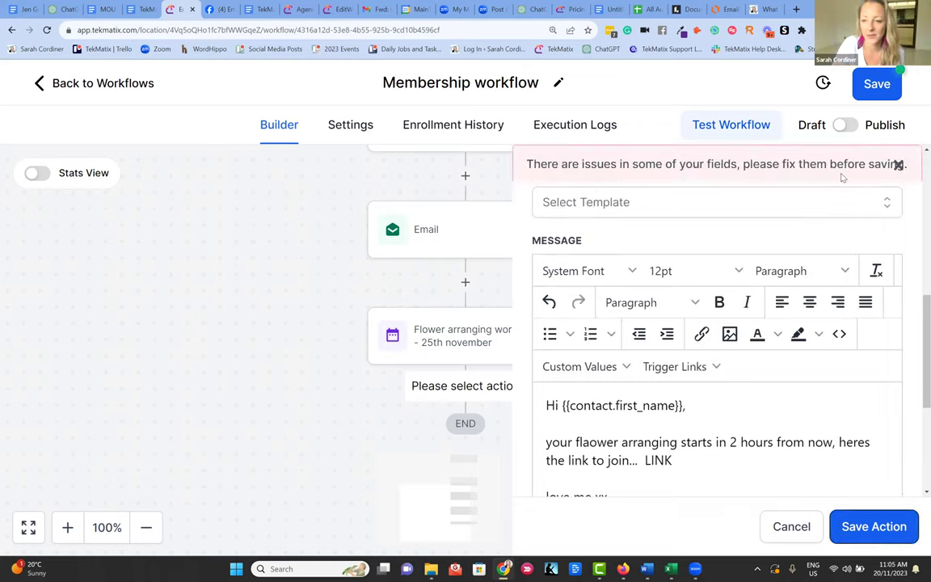
left_click(898, 165)
scroll(698, 250, "up", 5)
left_click(634, 315)
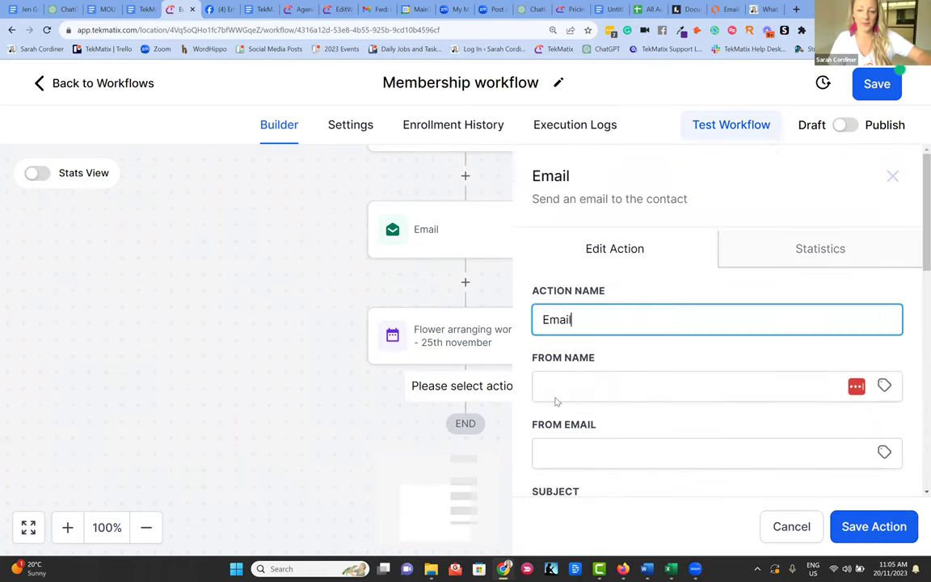
left_click(695, 387)
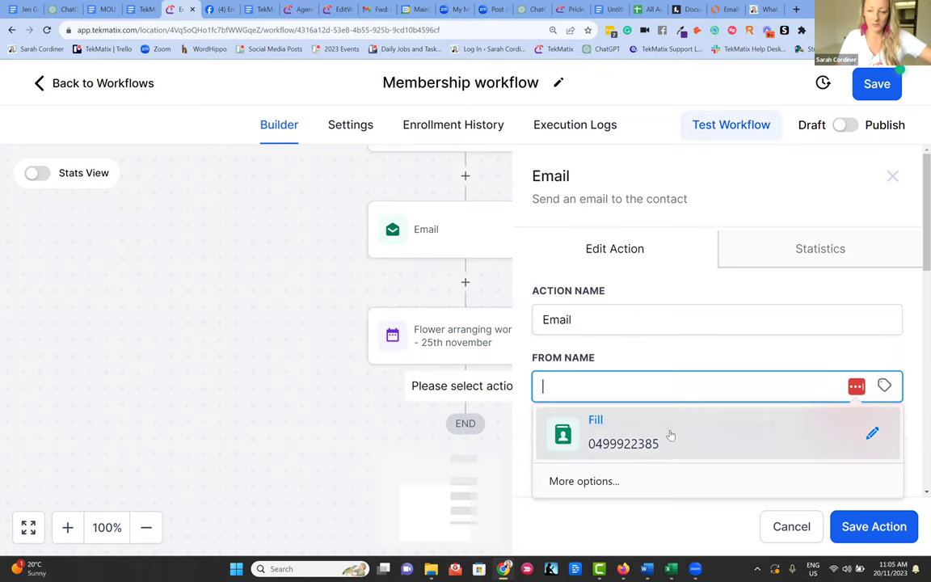
left_click(654, 380)
key("ctrl+v")
scroll(705, 335, "down", 5)
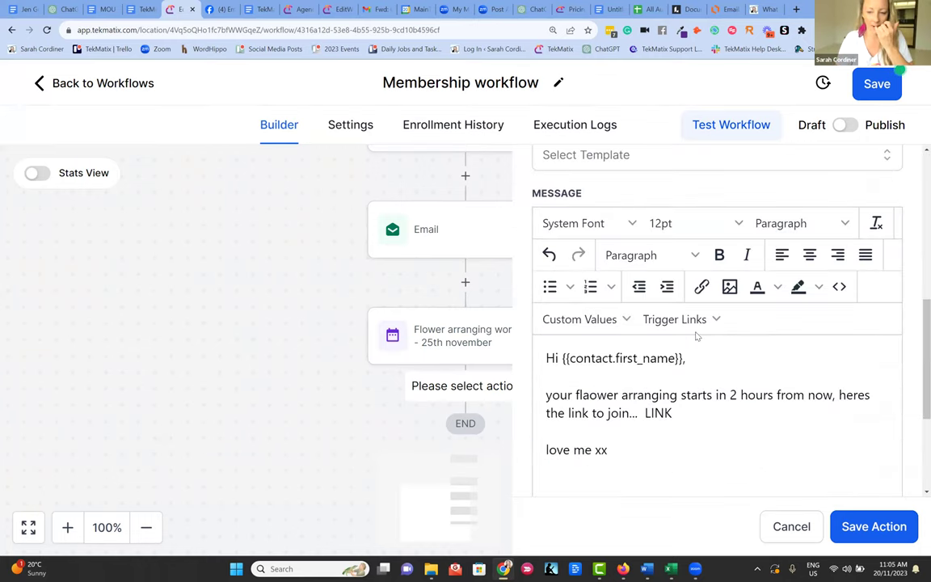
left_click(873, 526)
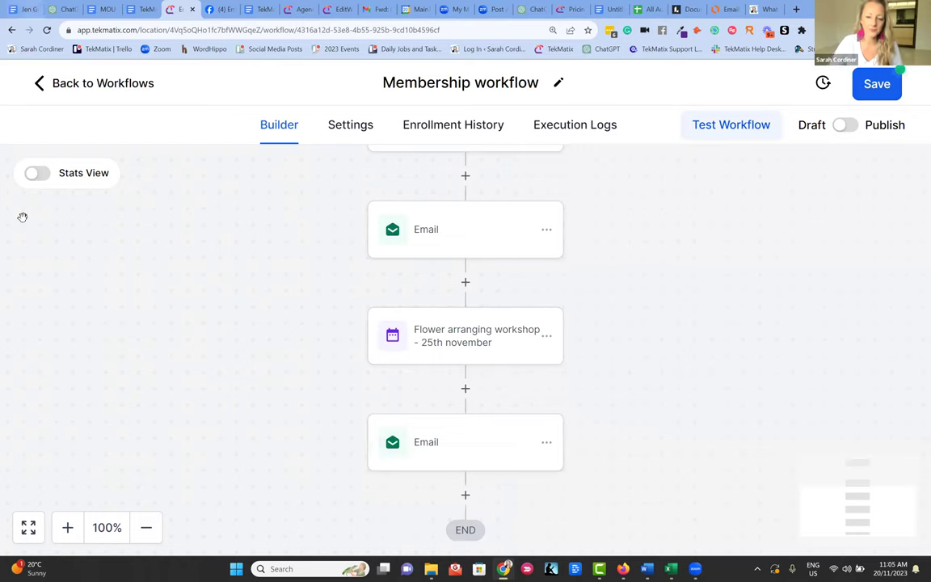
scroll(496, 264, "down", 1)
scroll(496, 264, "up", 1)
scroll(499, 276, "down", 1)
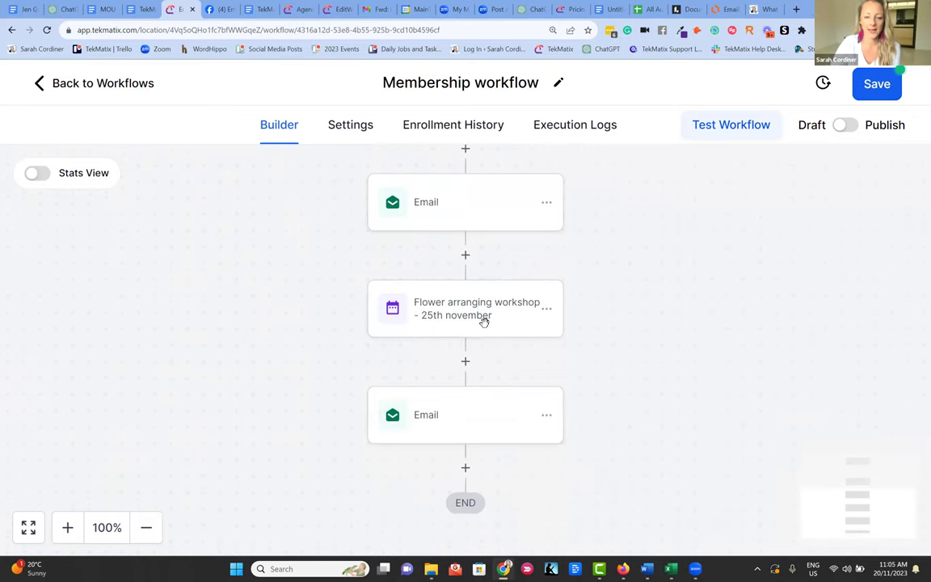
scroll(462, 307, "down", 2)
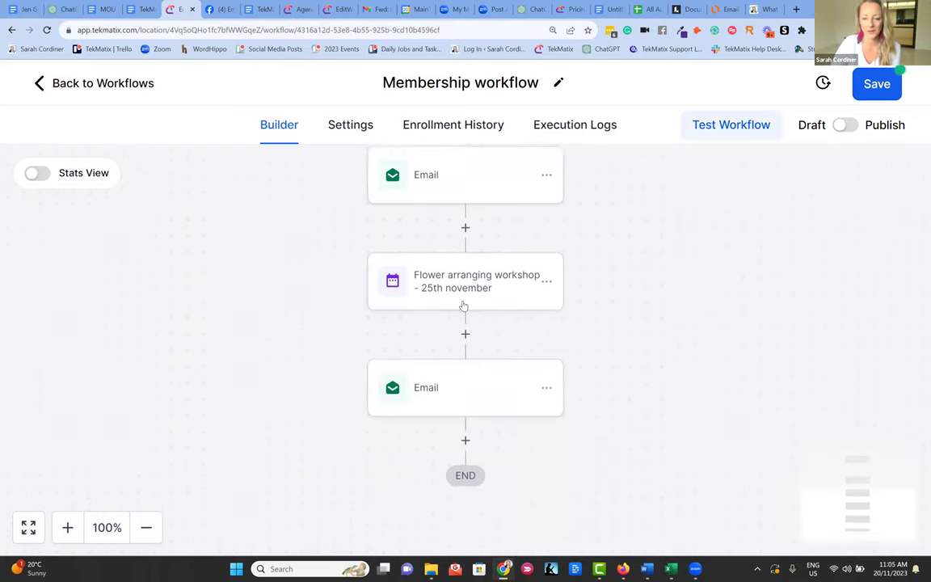
left_click(465, 415)
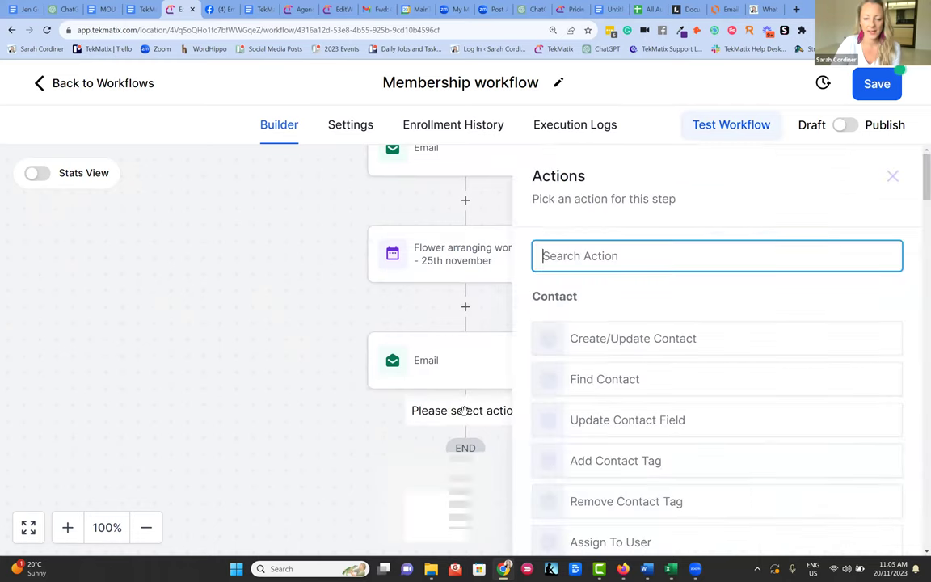
scroll(715, 293, "down", 1)
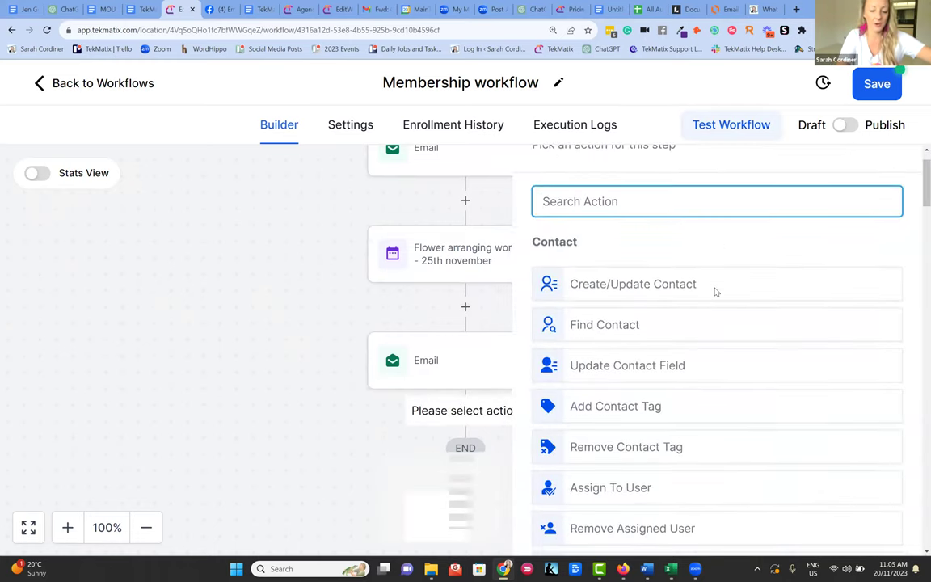
type("even")
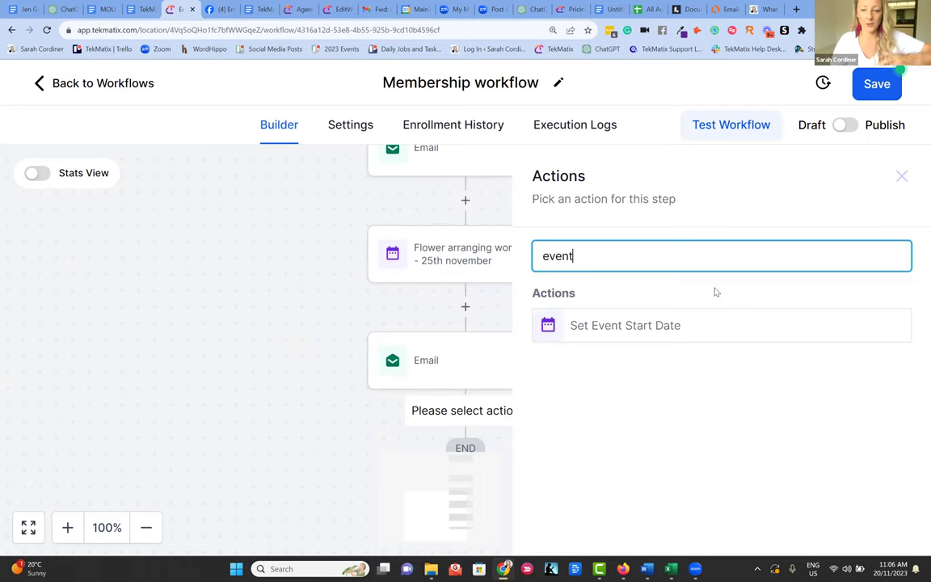
type("t")
left_click(653, 331)
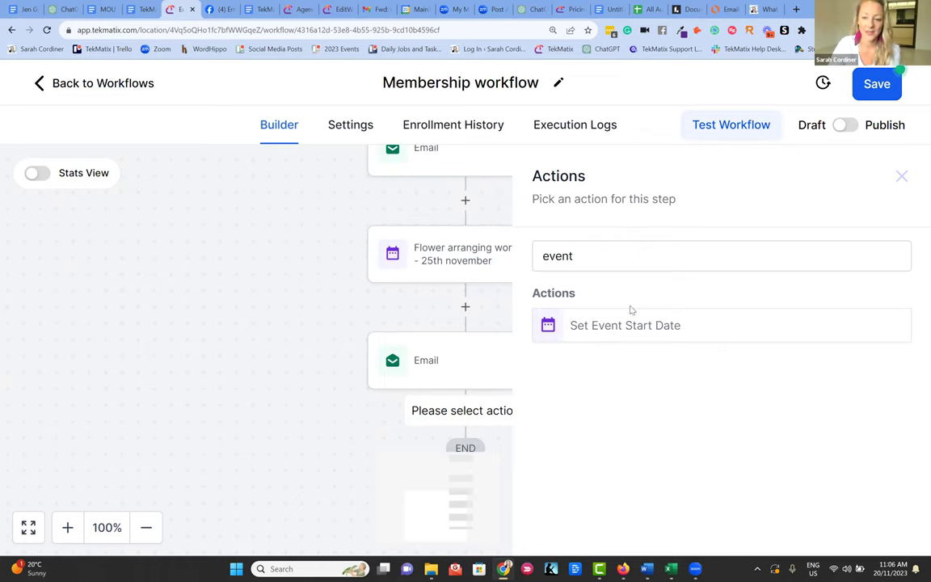
left_click(614, 257)
key("BackSpace")
key("BackSpace")
key("BackSpace")
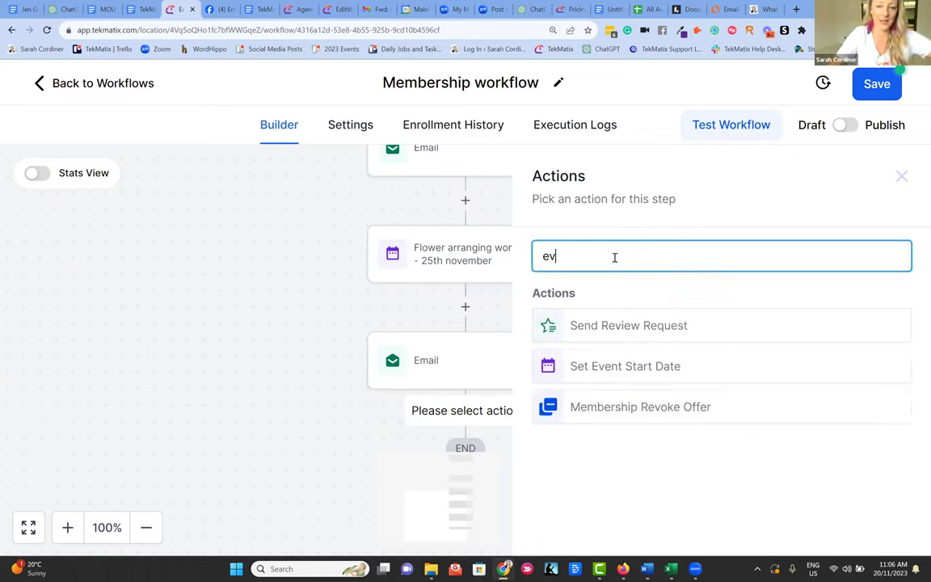
key("BackSpace")
key("BackSpace")
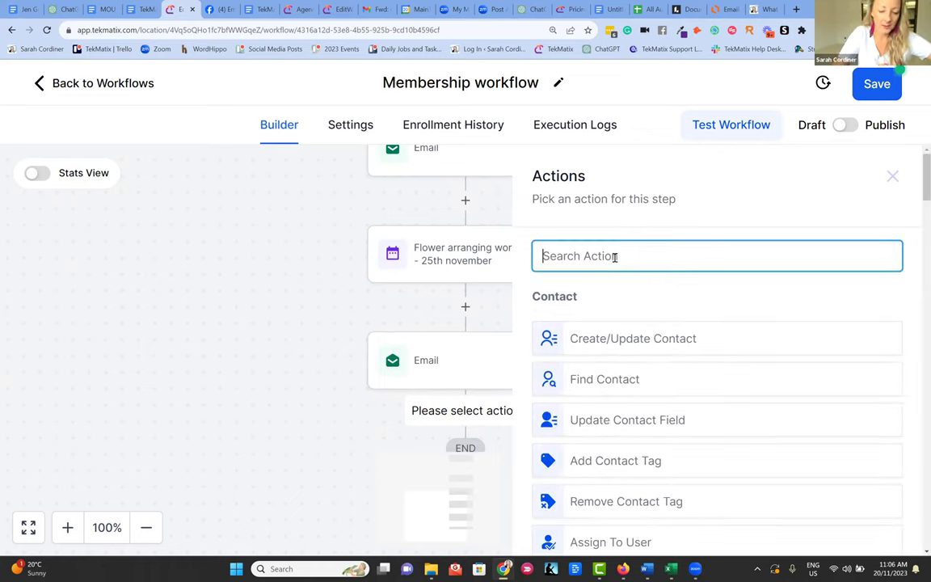
type("email marekting ")
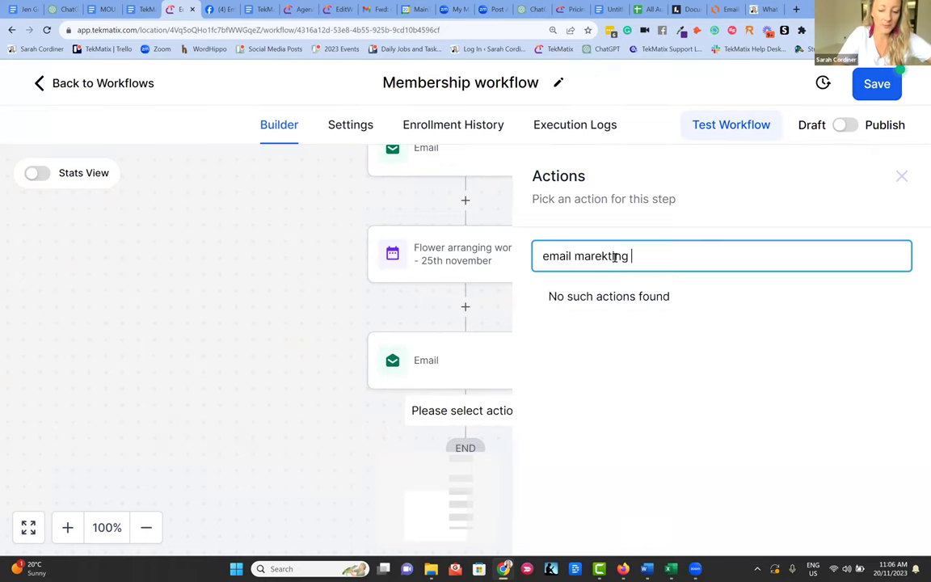
type("workshop")
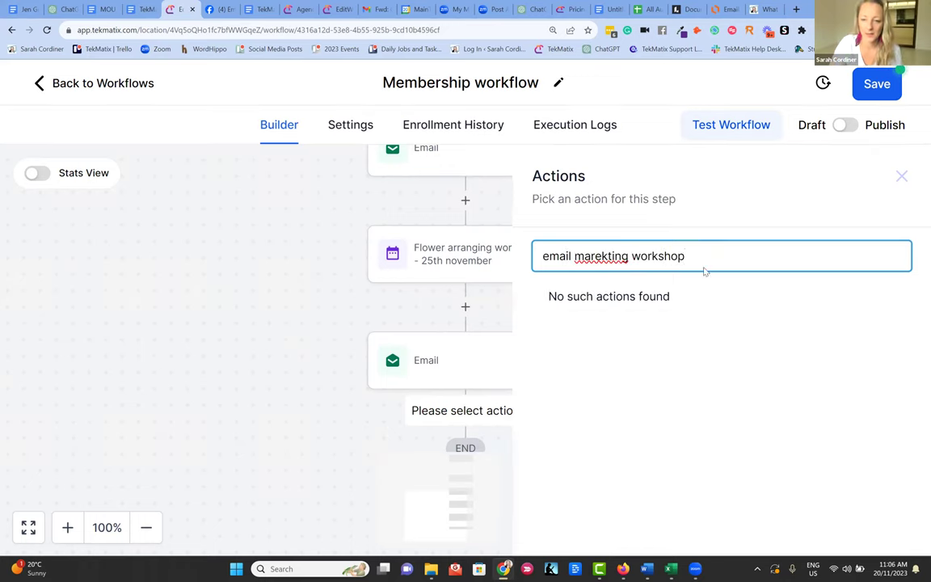
left_click(902, 175)
left_click(902, 175)
left_click_drag(810, 229, 351, 230)
scroll(513, 280, "down", 1)
scroll(492, 259, "up", 3)
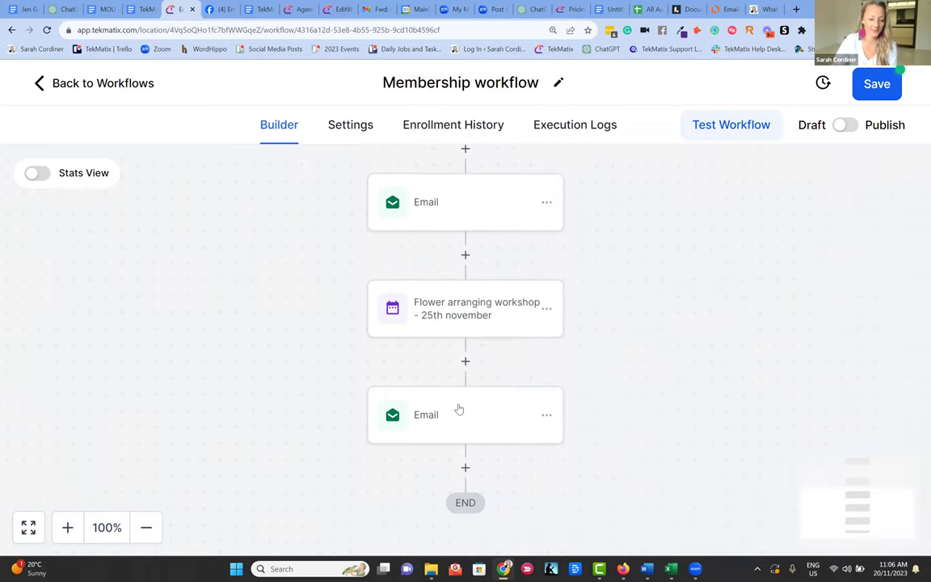
scroll(589, 386, "up", 1)
scroll(590, 386, "down", 1)
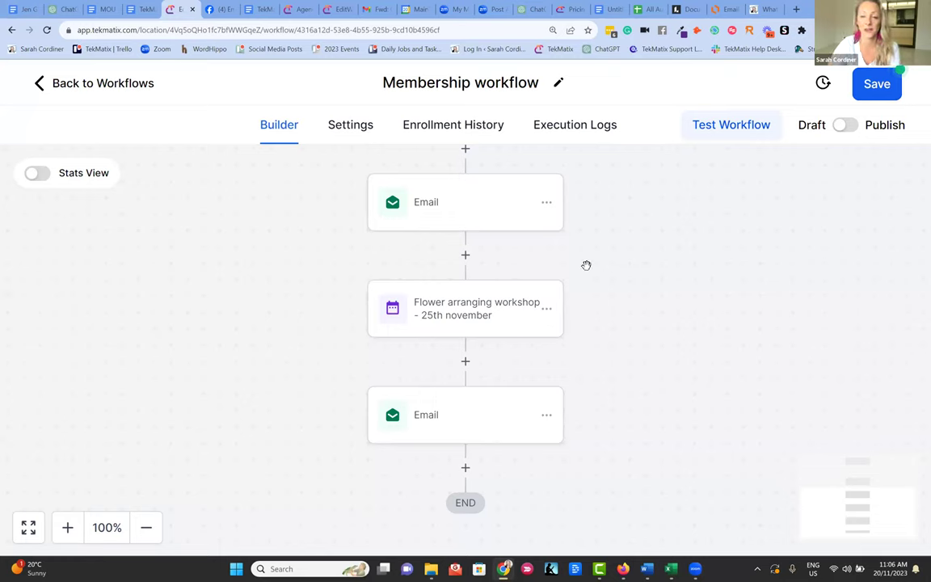
- Leave the Membership workflow without saving and open the Contacts smart list
left_click(76, 89)
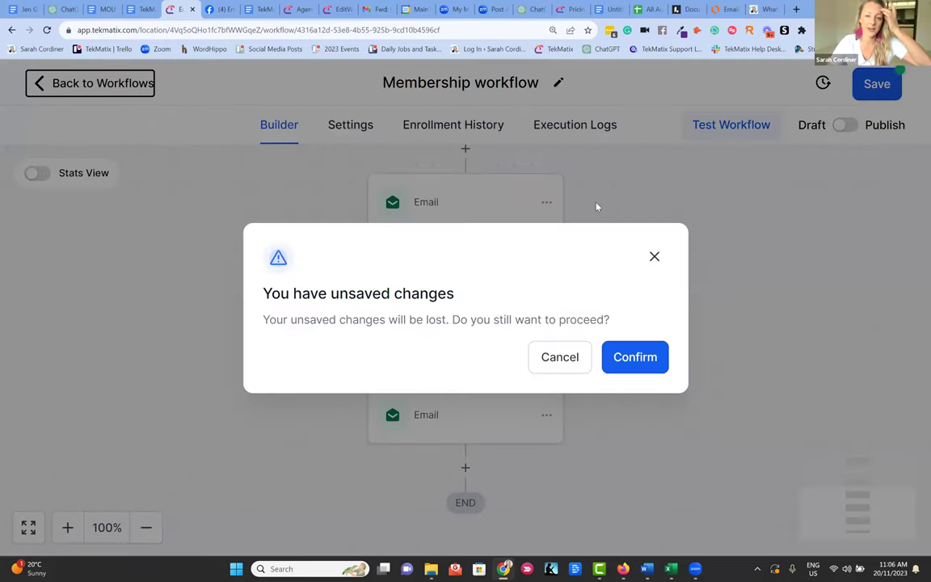
left_click(621, 358)
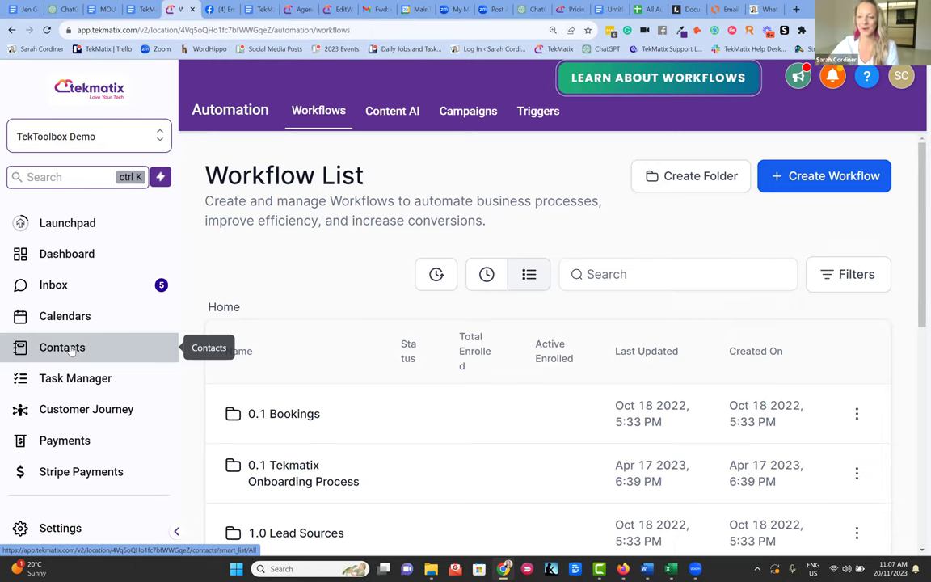
left_click(71, 348)
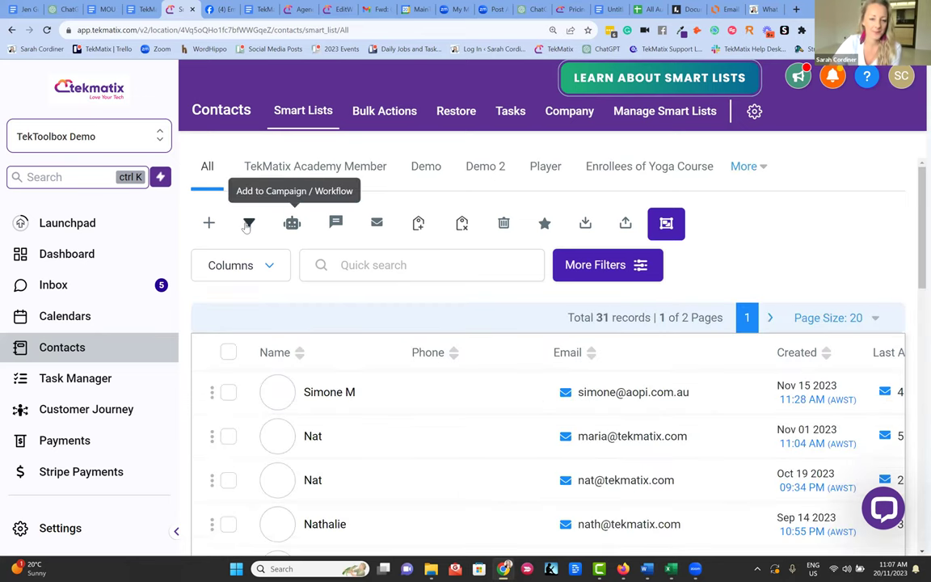
- Select all 31 contact records in the All smart list
left_click(228, 352)
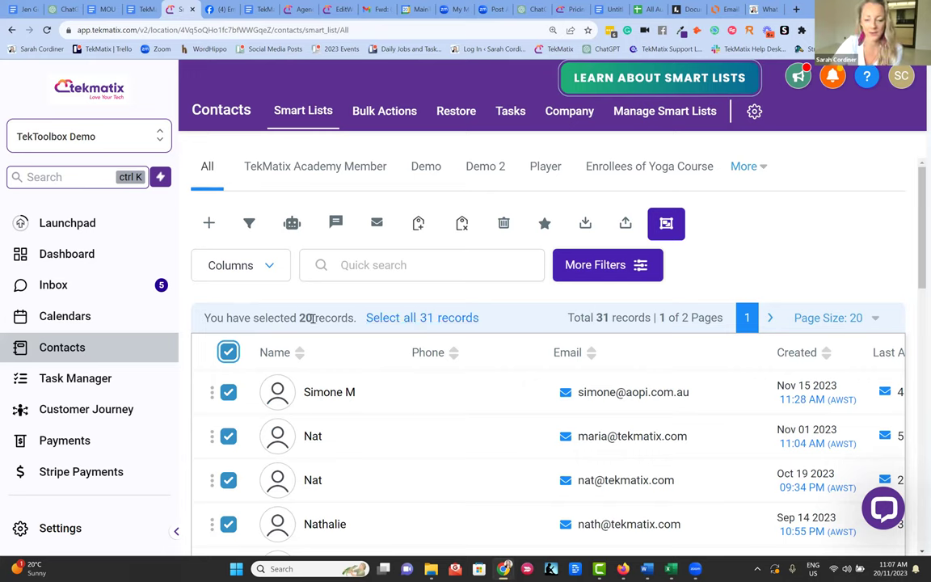
left_click(418, 320)
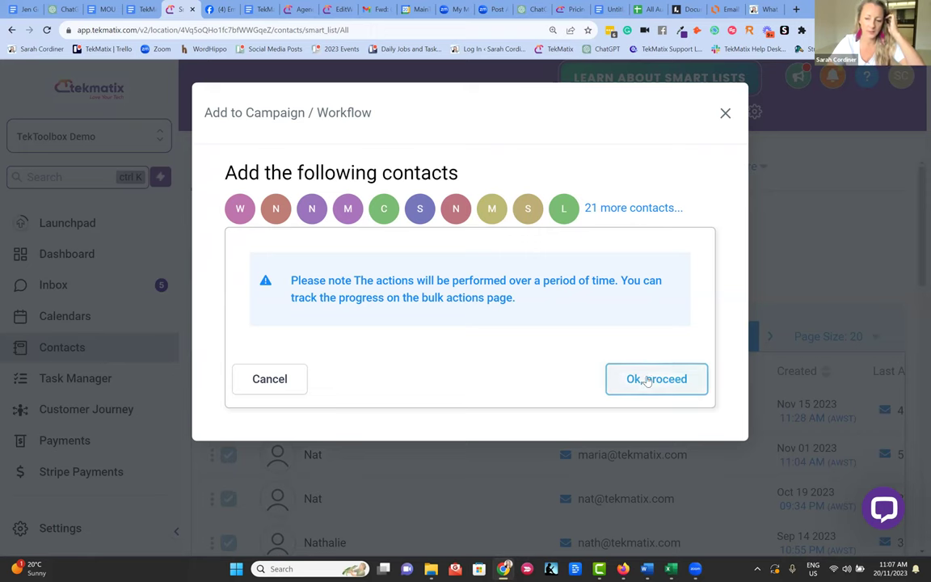
- Pick 'Workflow - June Lead Magnet' in the Add to Campaign / Workflow form
left_click(653, 373)
left_click(345, 289)
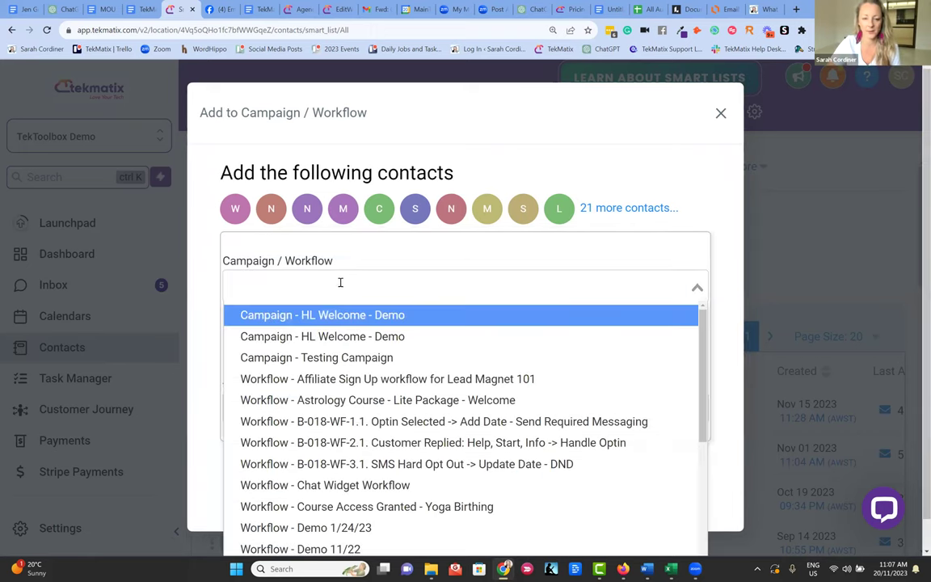
scroll(377, 374, "down", 5)
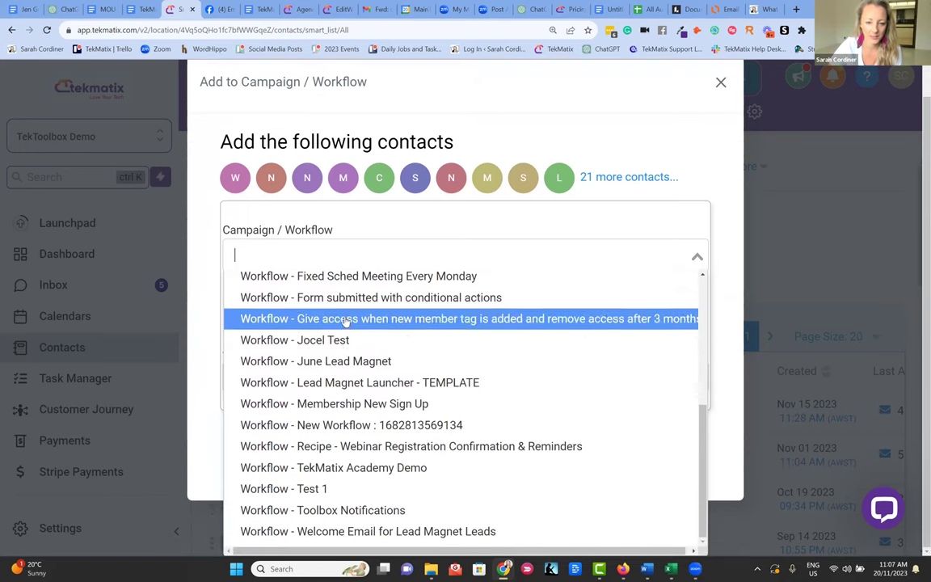
left_click(345, 365)
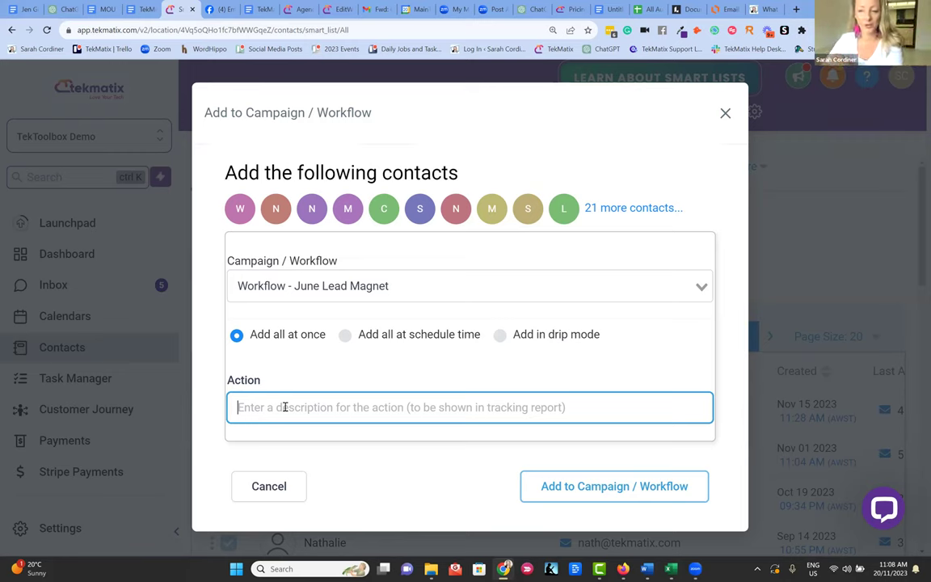
- Enter the description 'moved to new sequence', then close the form without adding contacts
type("move")
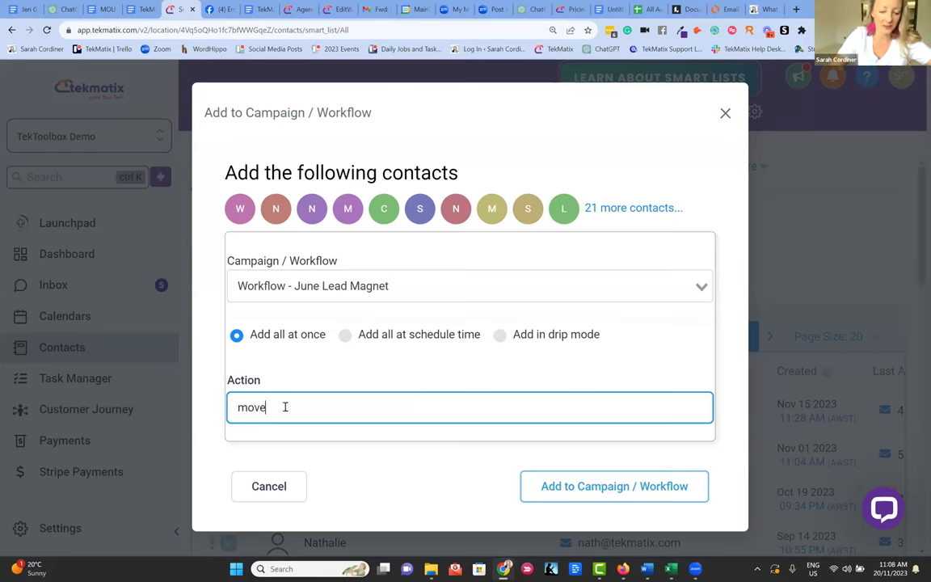
type("d to new sewue")
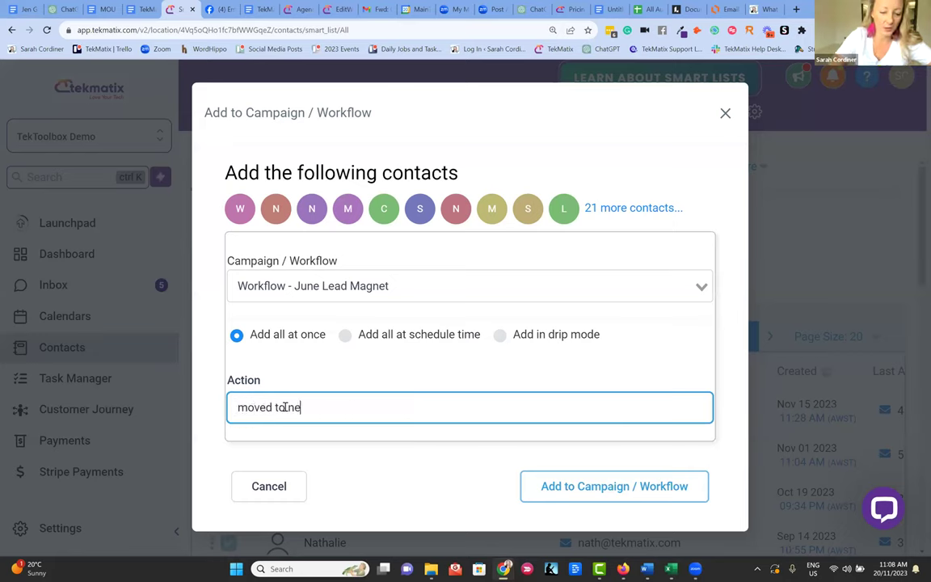
key("BackSpace")
key("BackSpace")
key("BackSpace")
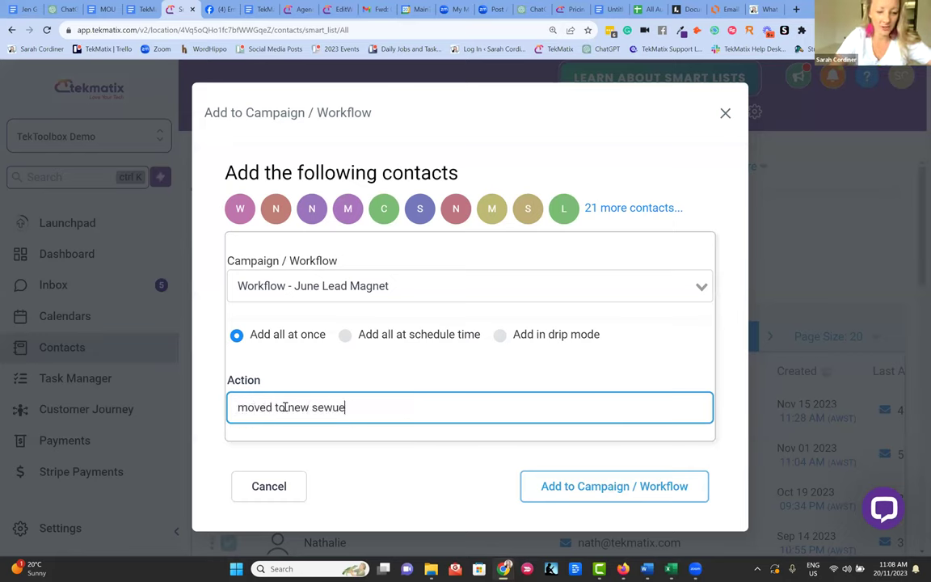
type("quence")
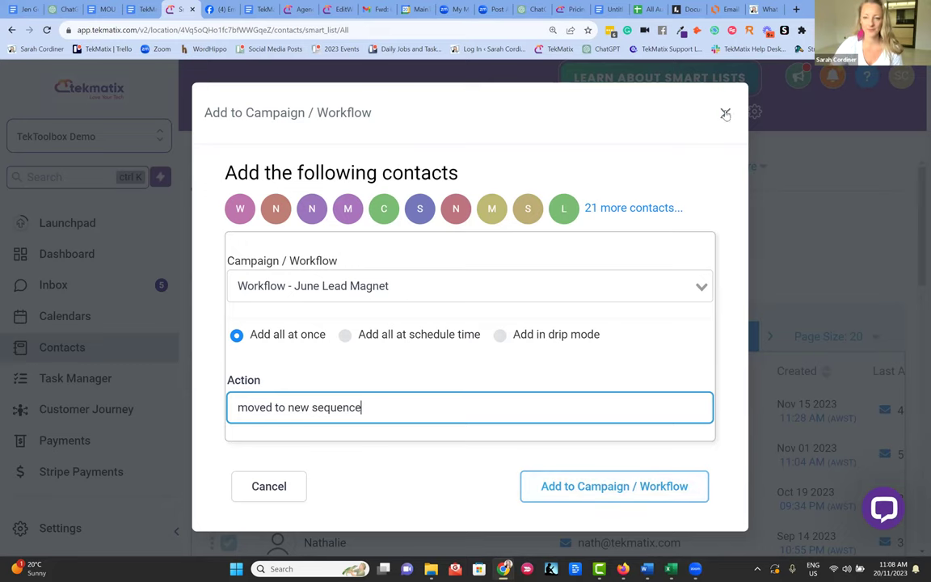
left_click(269, 486)
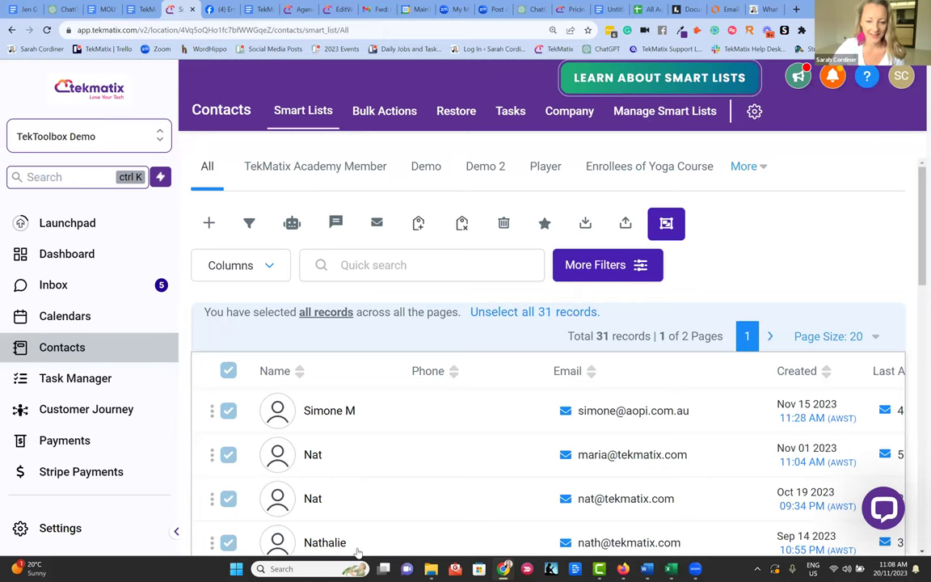